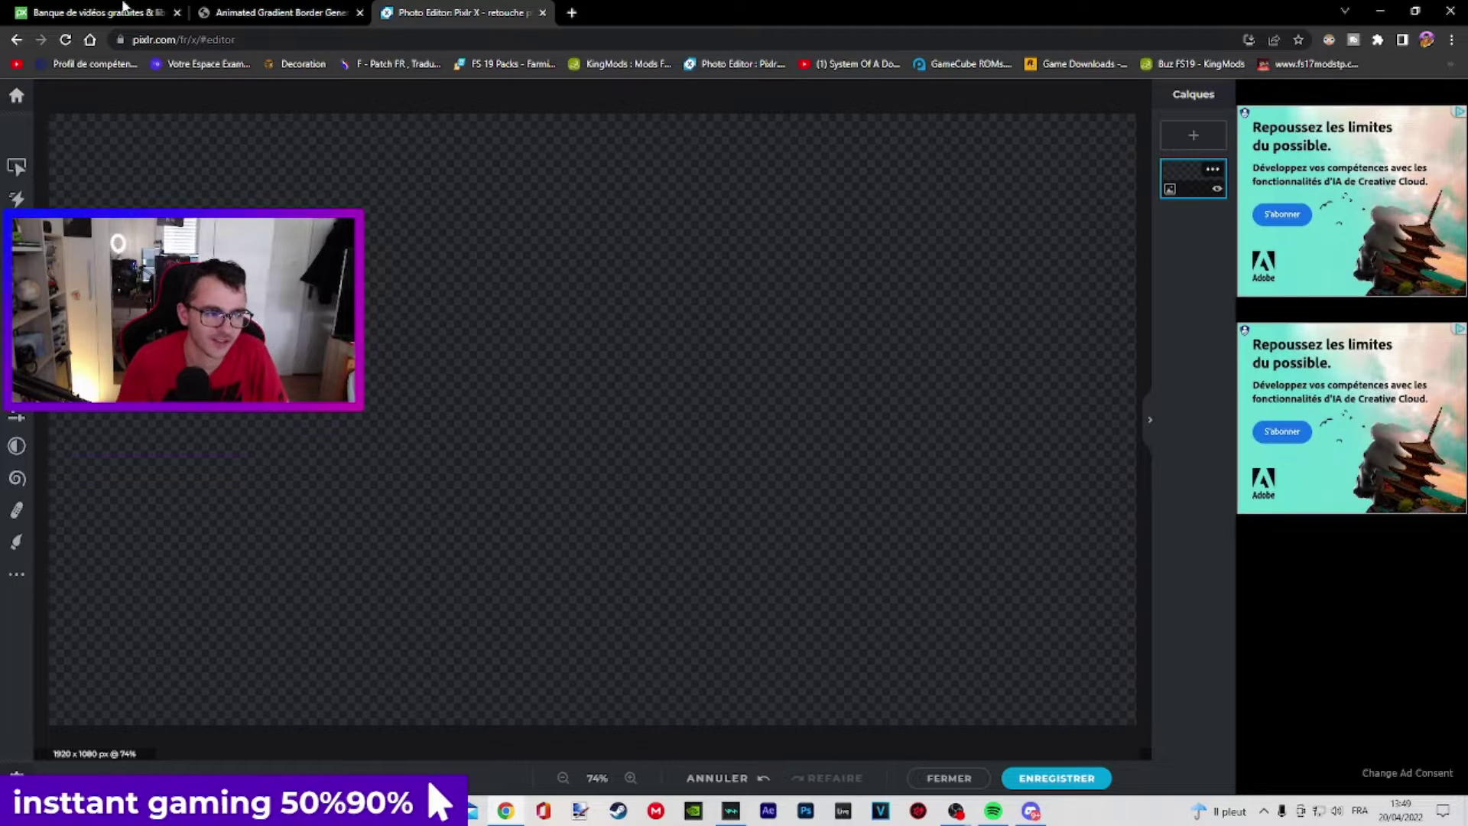
# - Download the free green sea waves video "femme de la mer" from the Pixabay video library
pyautogui.click(72, 13)
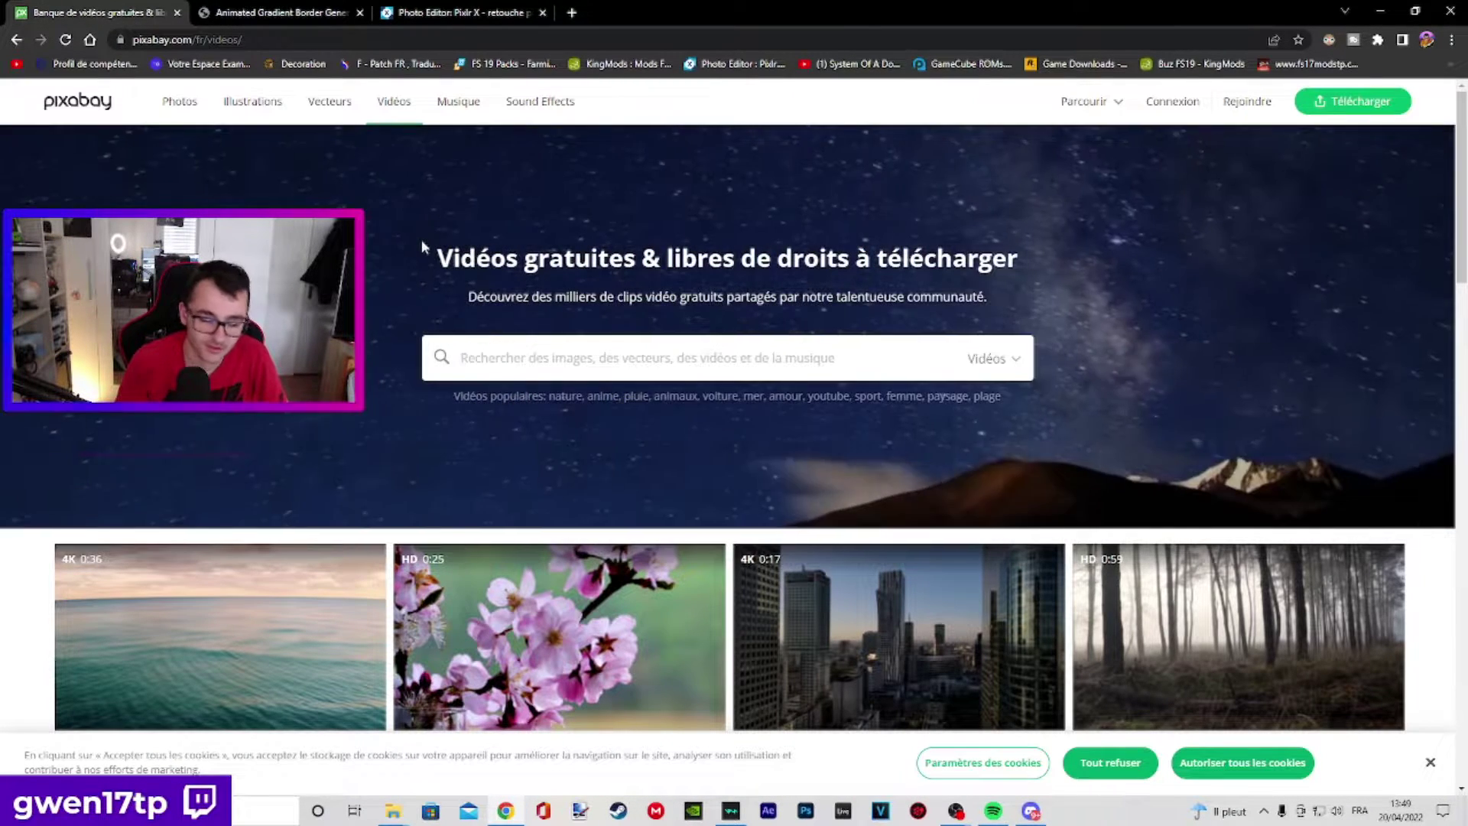
pyautogui.scroll(-2, 504, 291)
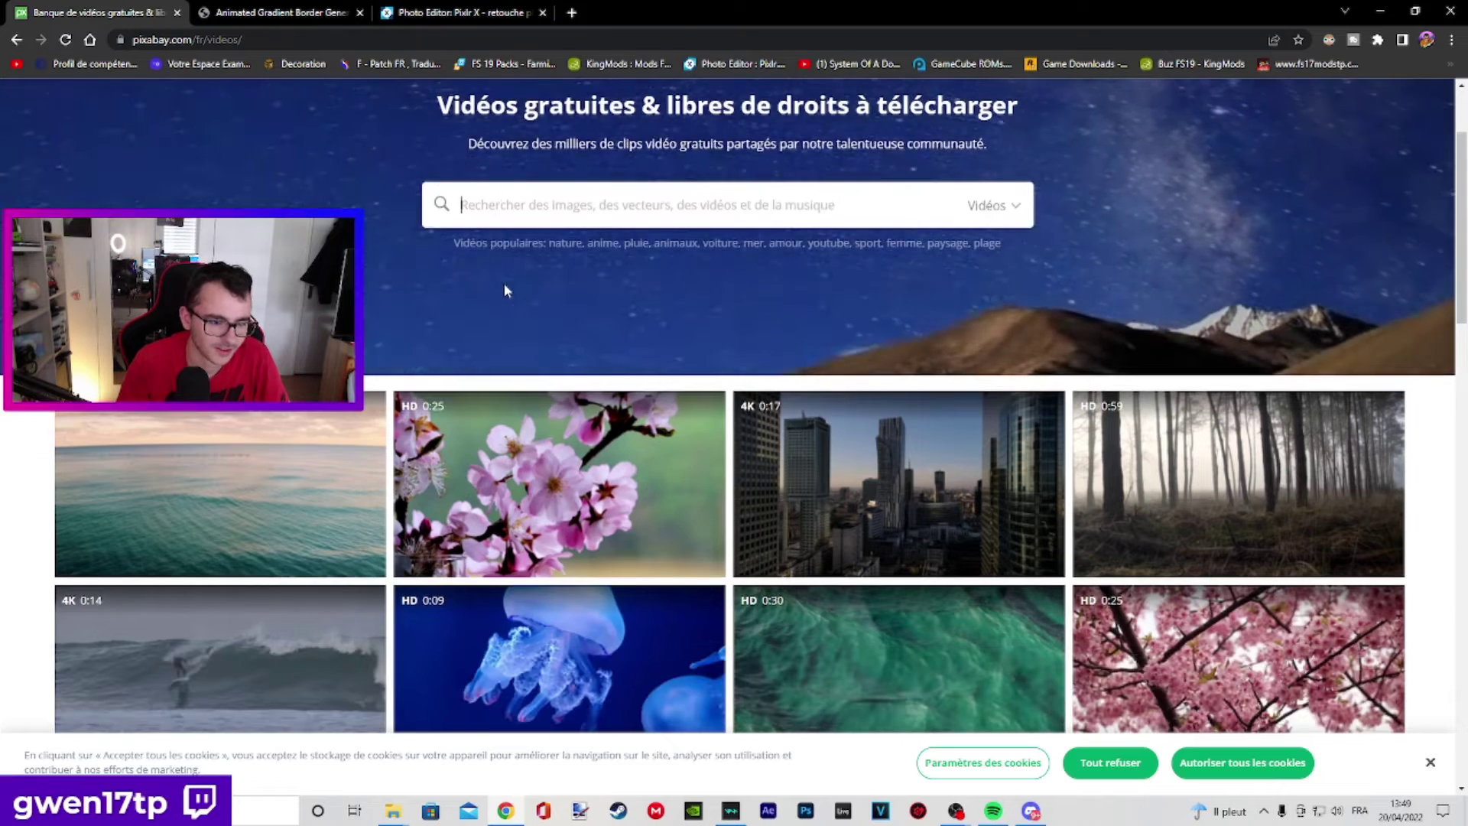
pyautogui.scroll(-4, 841, 394)
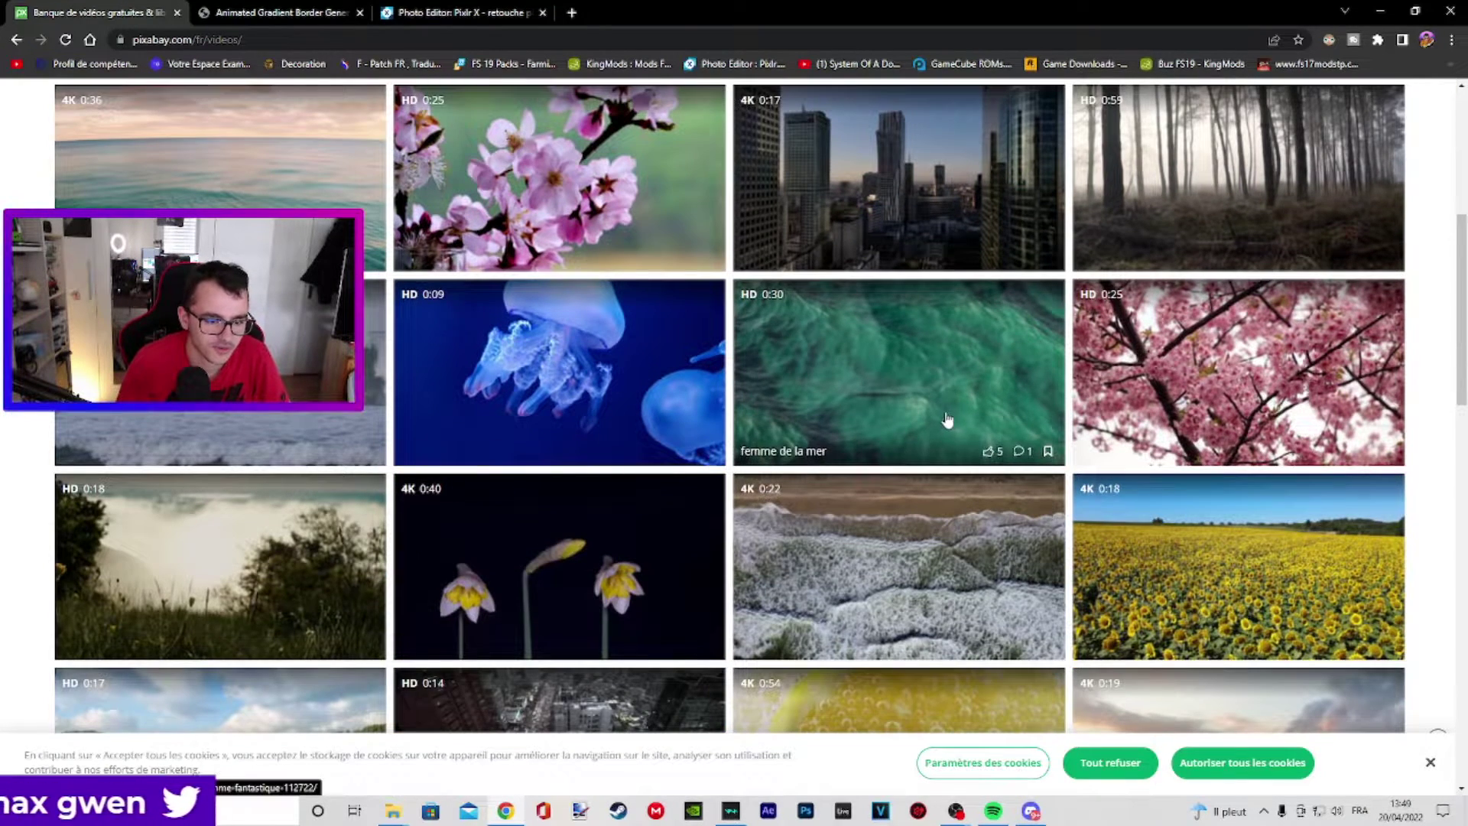
pyautogui.click(896, 388)
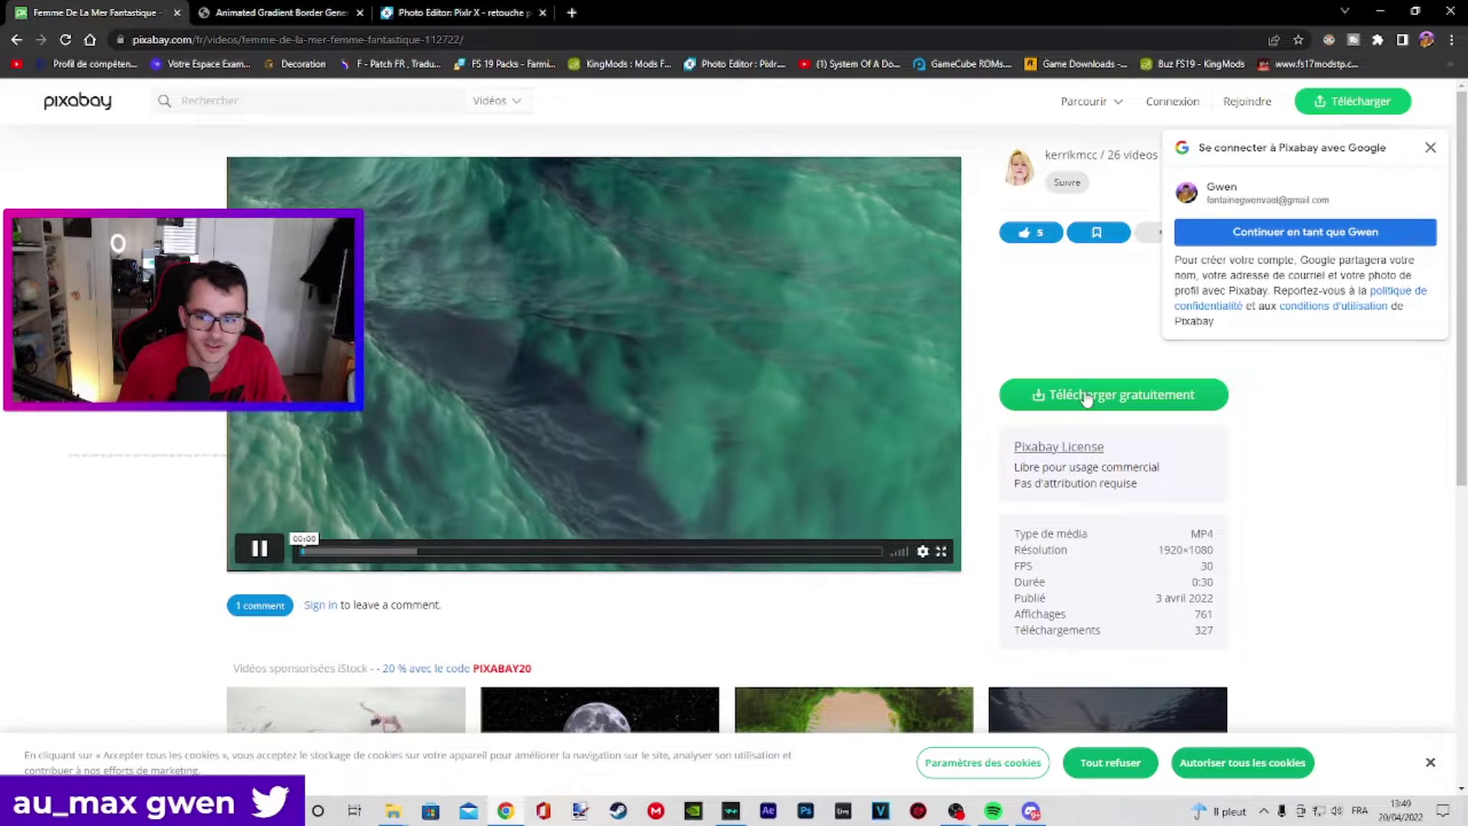
pyautogui.click(1086, 396)
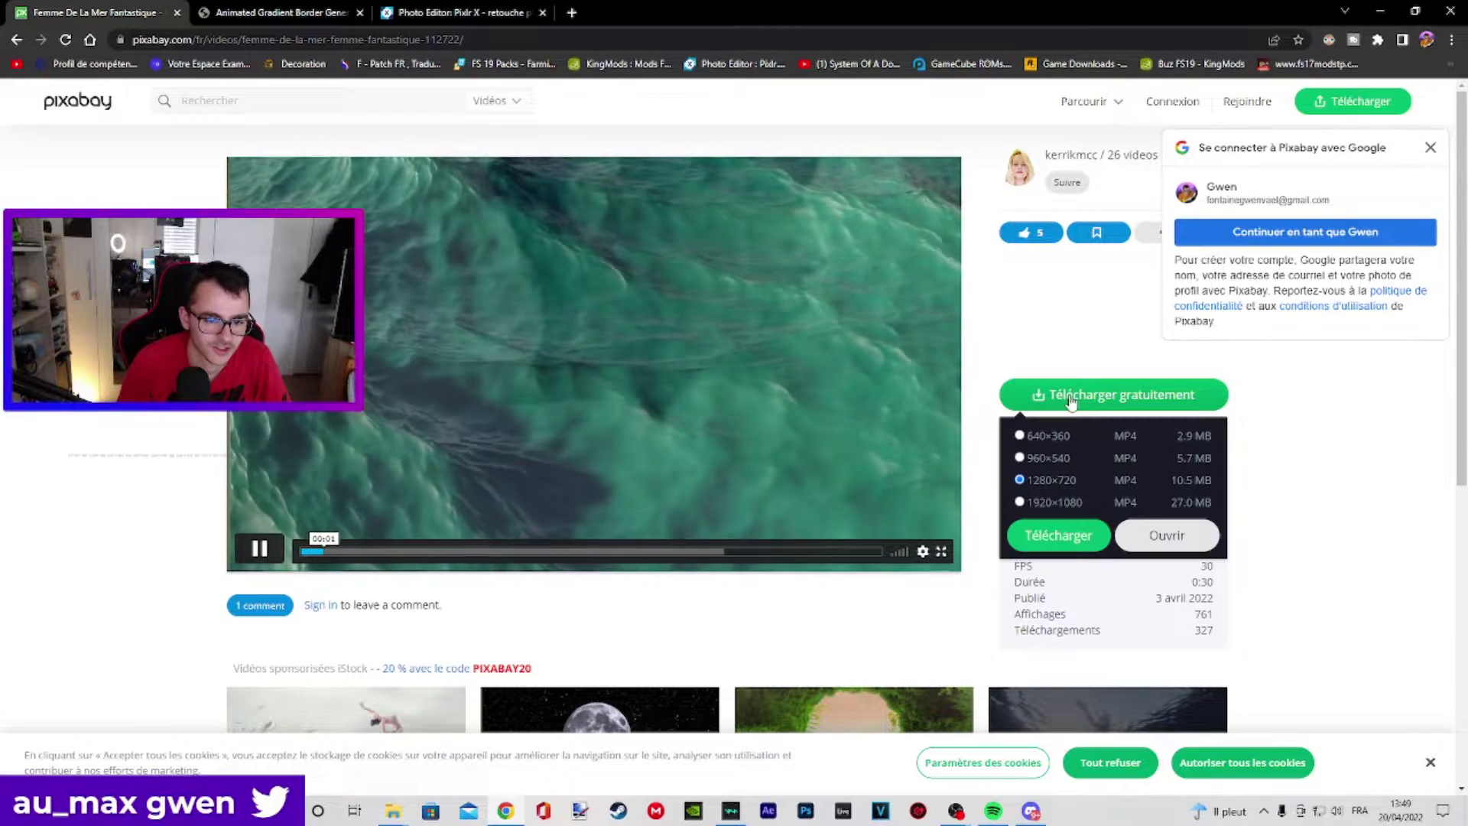
pyautogui.click(1057, 537)
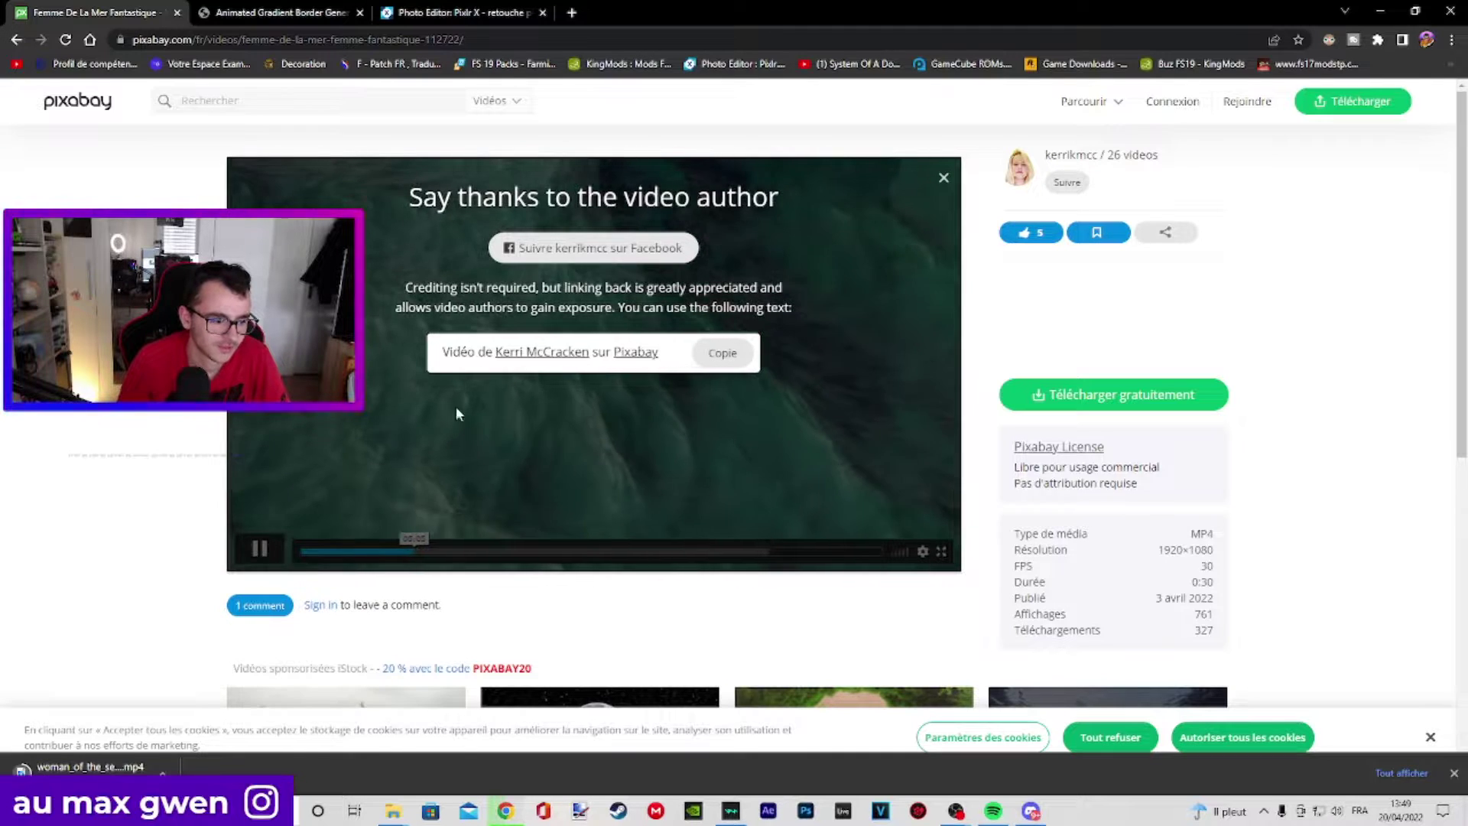
# - Switch to OBS and add a new media source with the default name to the INTRO scene
pyautogui.click(1386, 10)
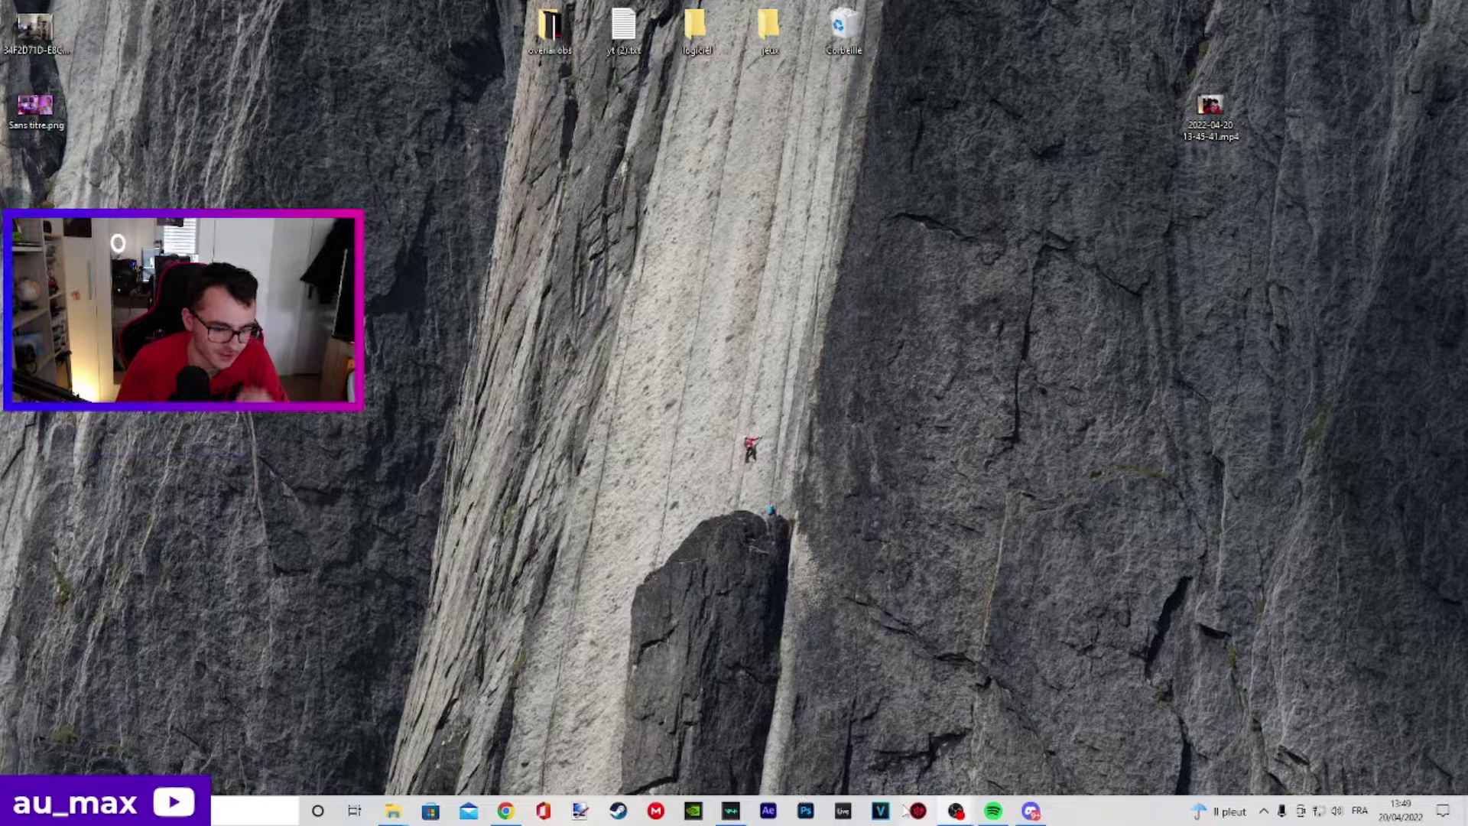
pyautogui.click(956, 770)
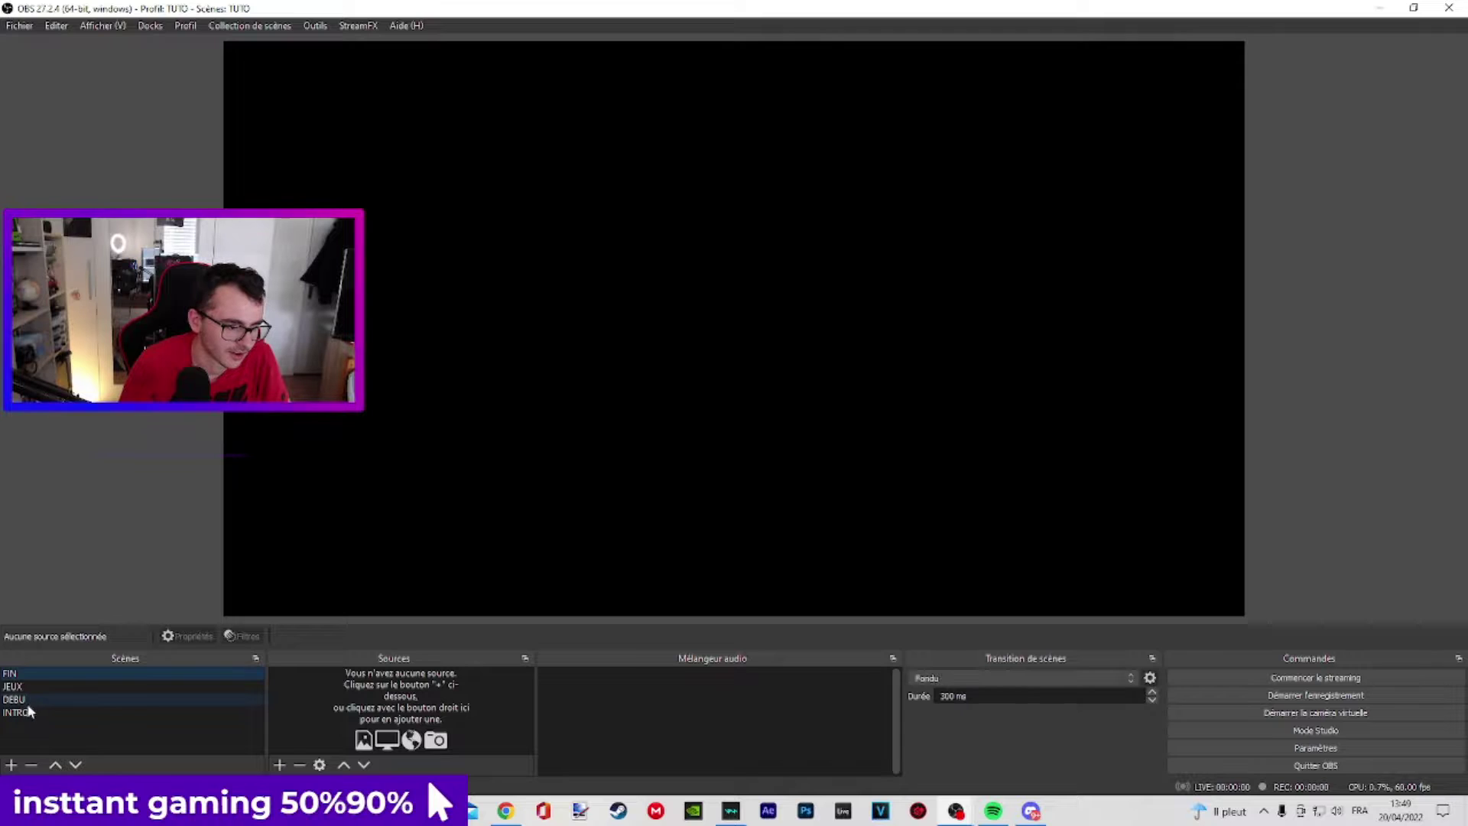
pyautogui.click(280, 764)
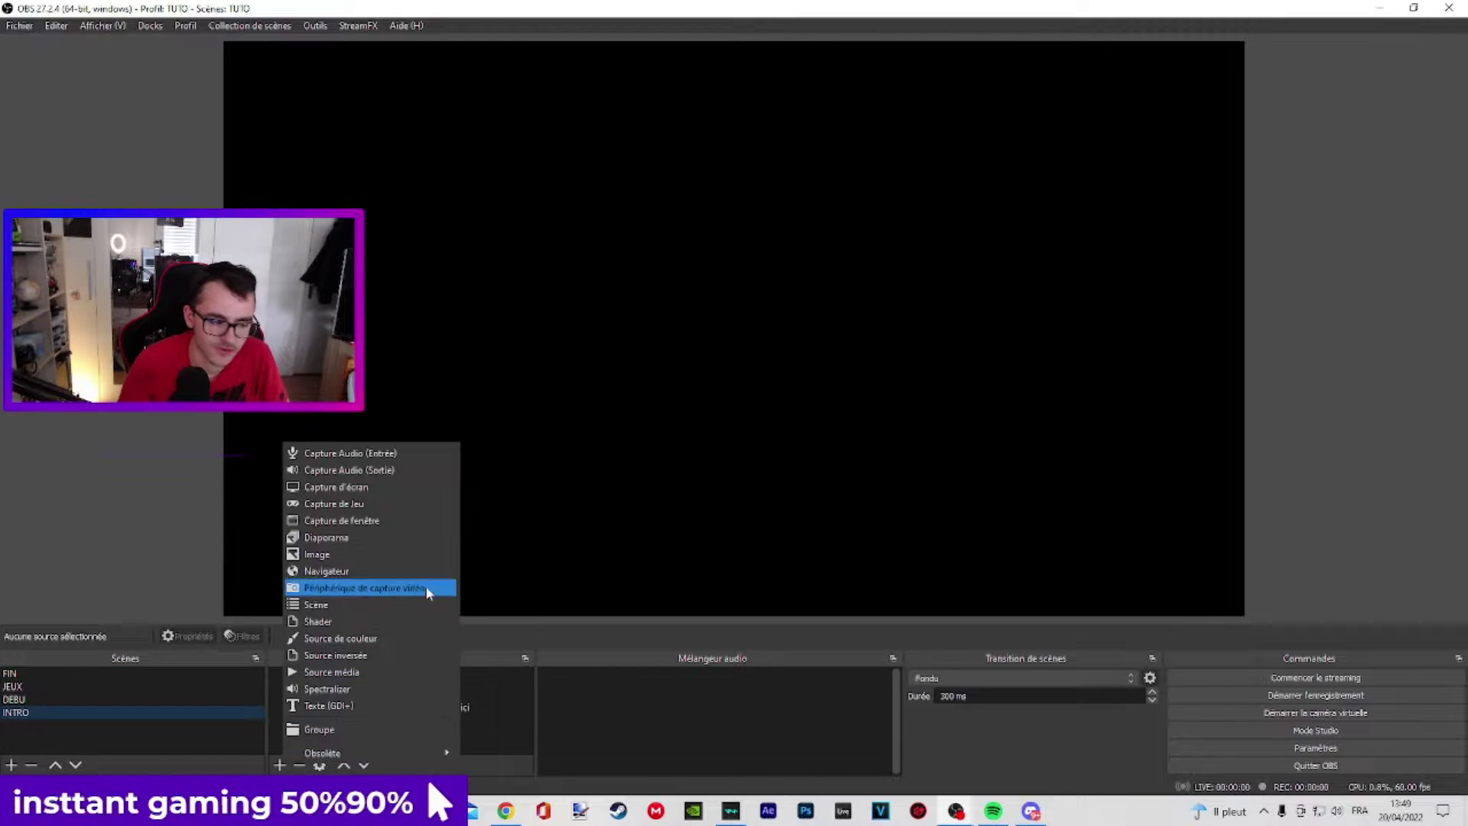
pyautogui.click(335, 672)
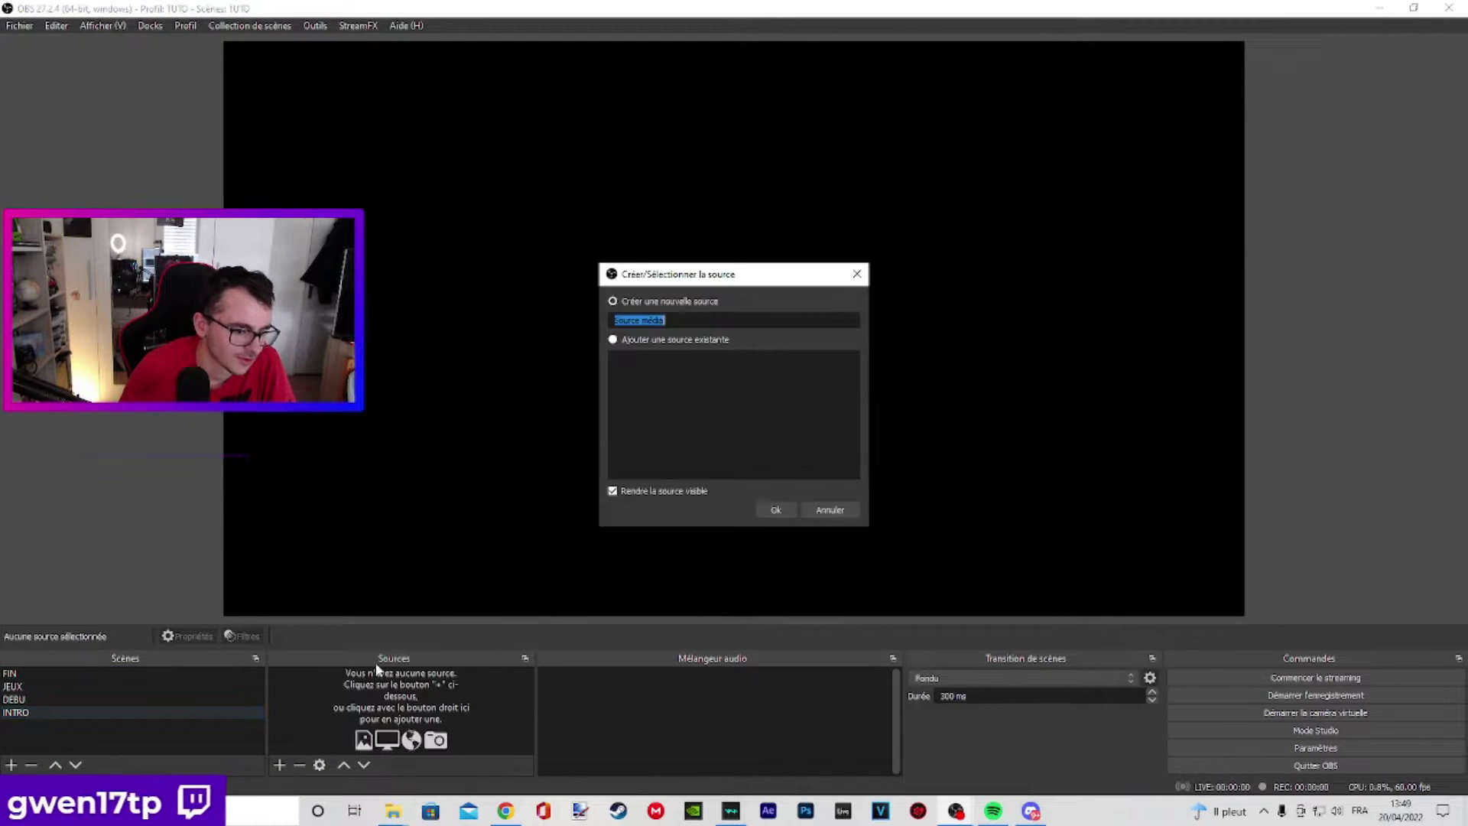
pyautogui.click(773, 510)
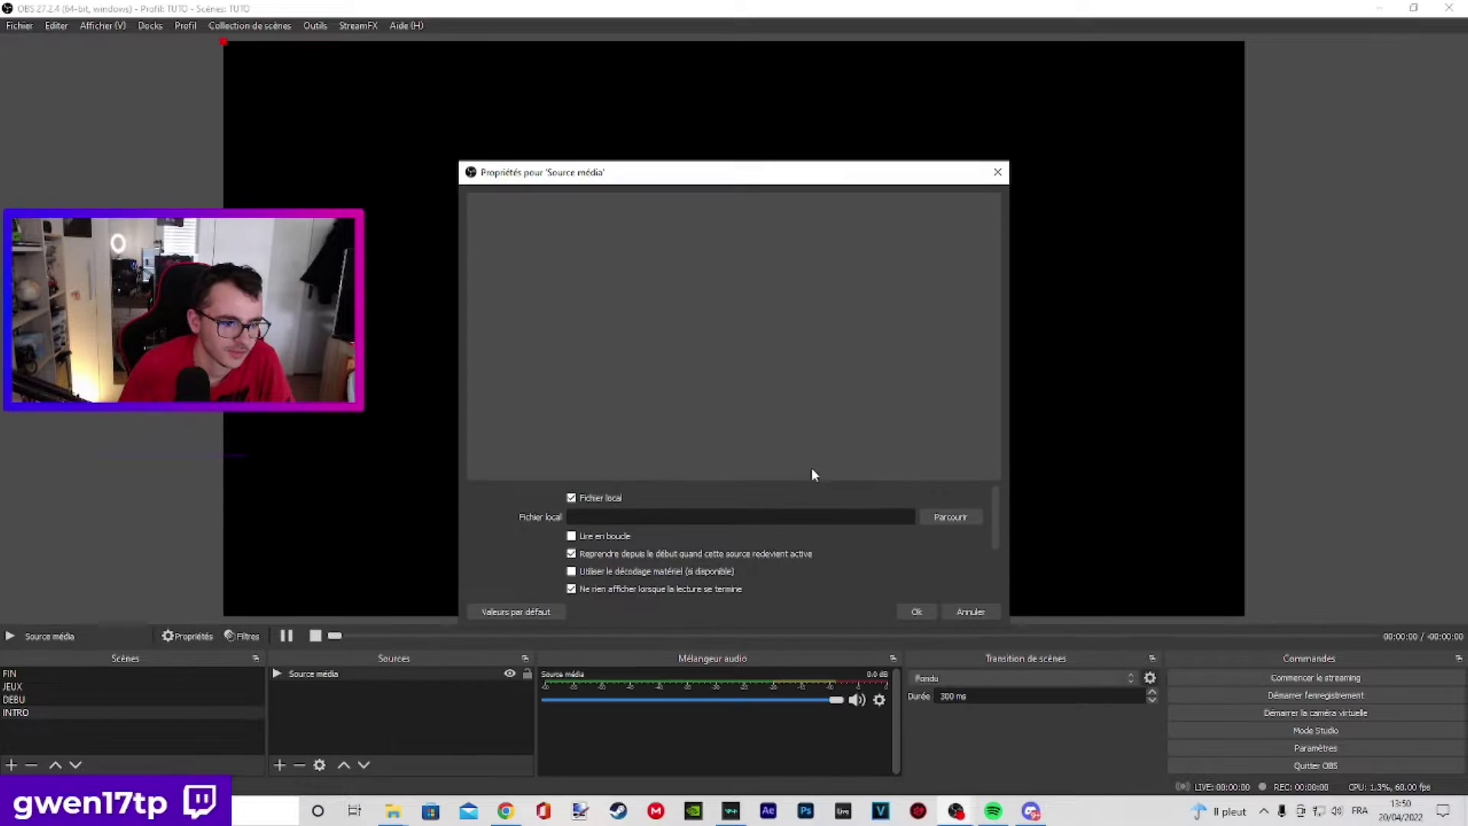
# - Load woman_of_the_sea_-_112722 (Original).mp4 from the Downloads folder as the media source's local file
pyautogui.click(952, 518)
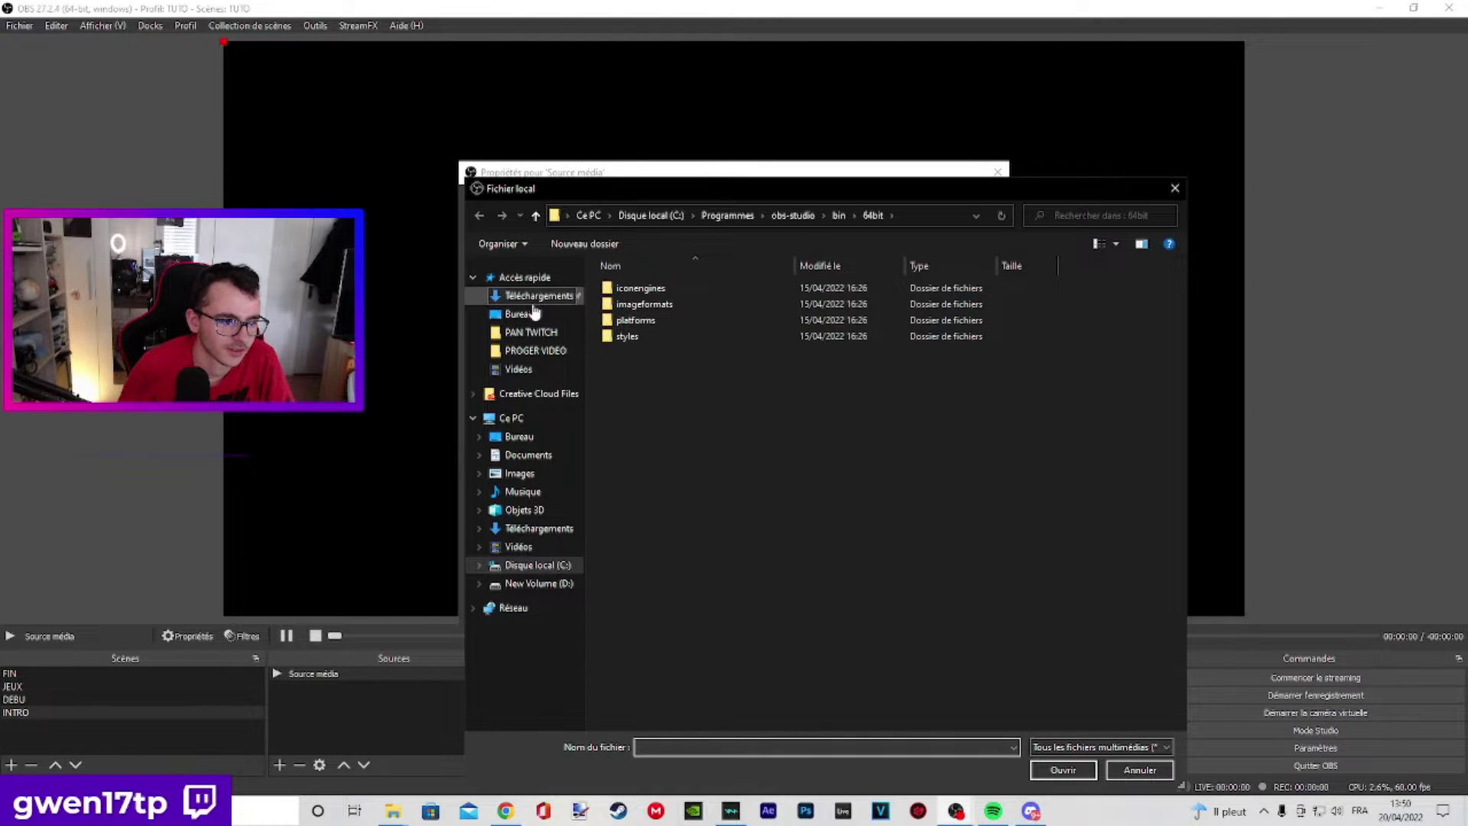
pyautogui.click(535, 297)
pyautogui.doubleClick(694, 395)
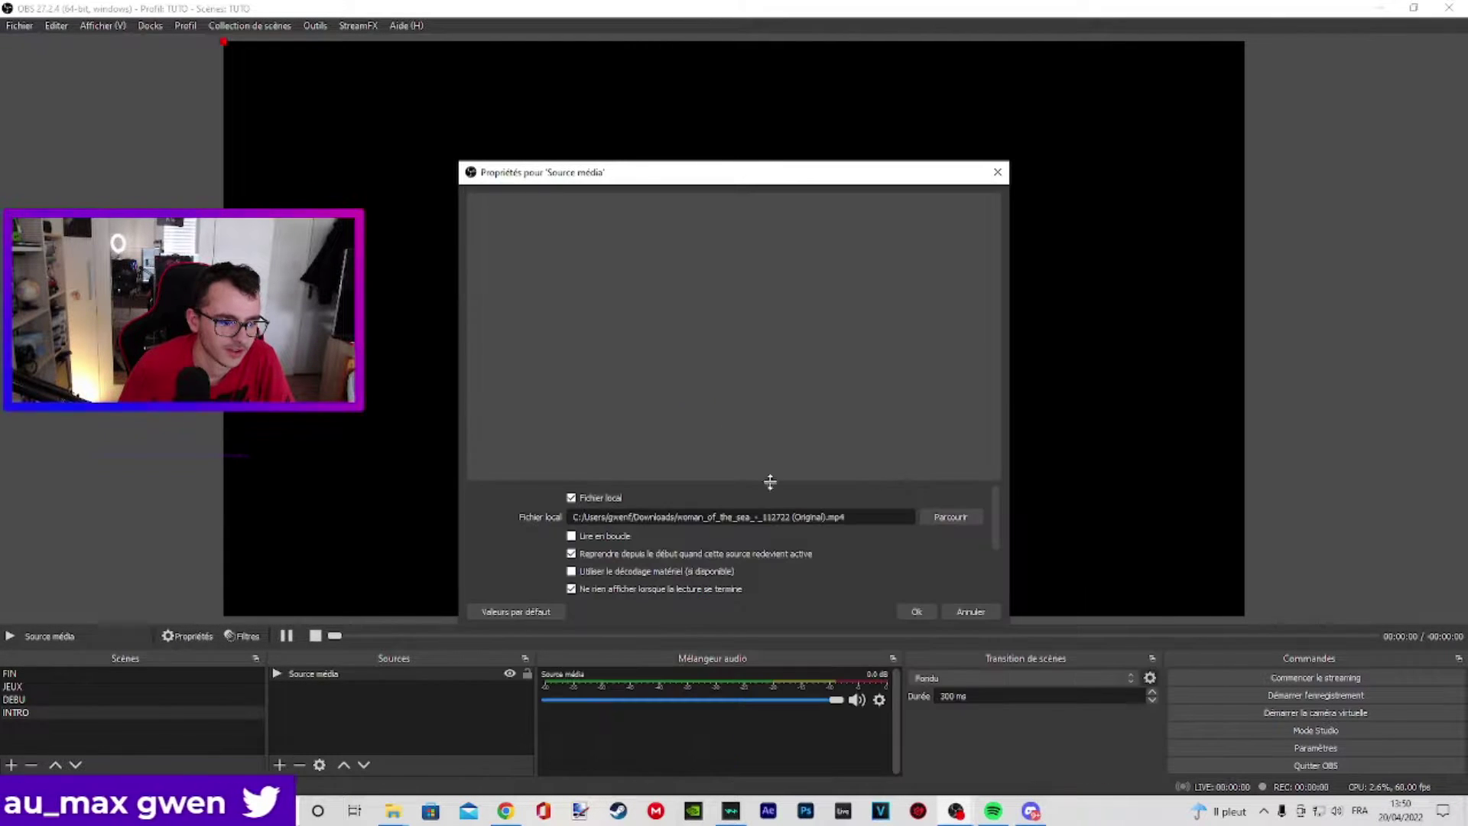
pyautogui.click(917, 612)
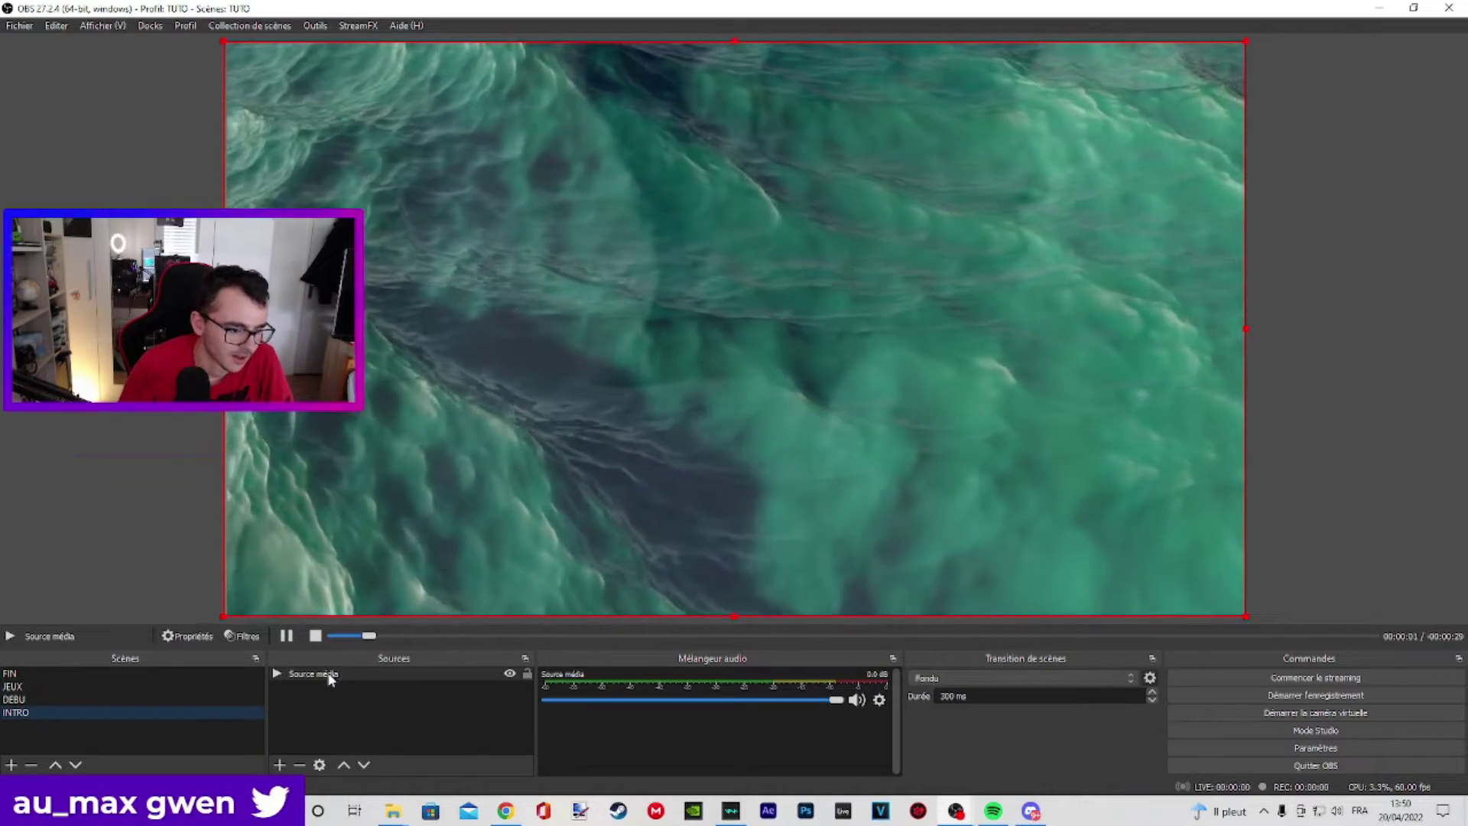
# - Enable loop playback for the media source in its properties
pyautogui.rightClick(398, 676)
pyautogui.click(363, 662)
pyautogui.click(575, 537)
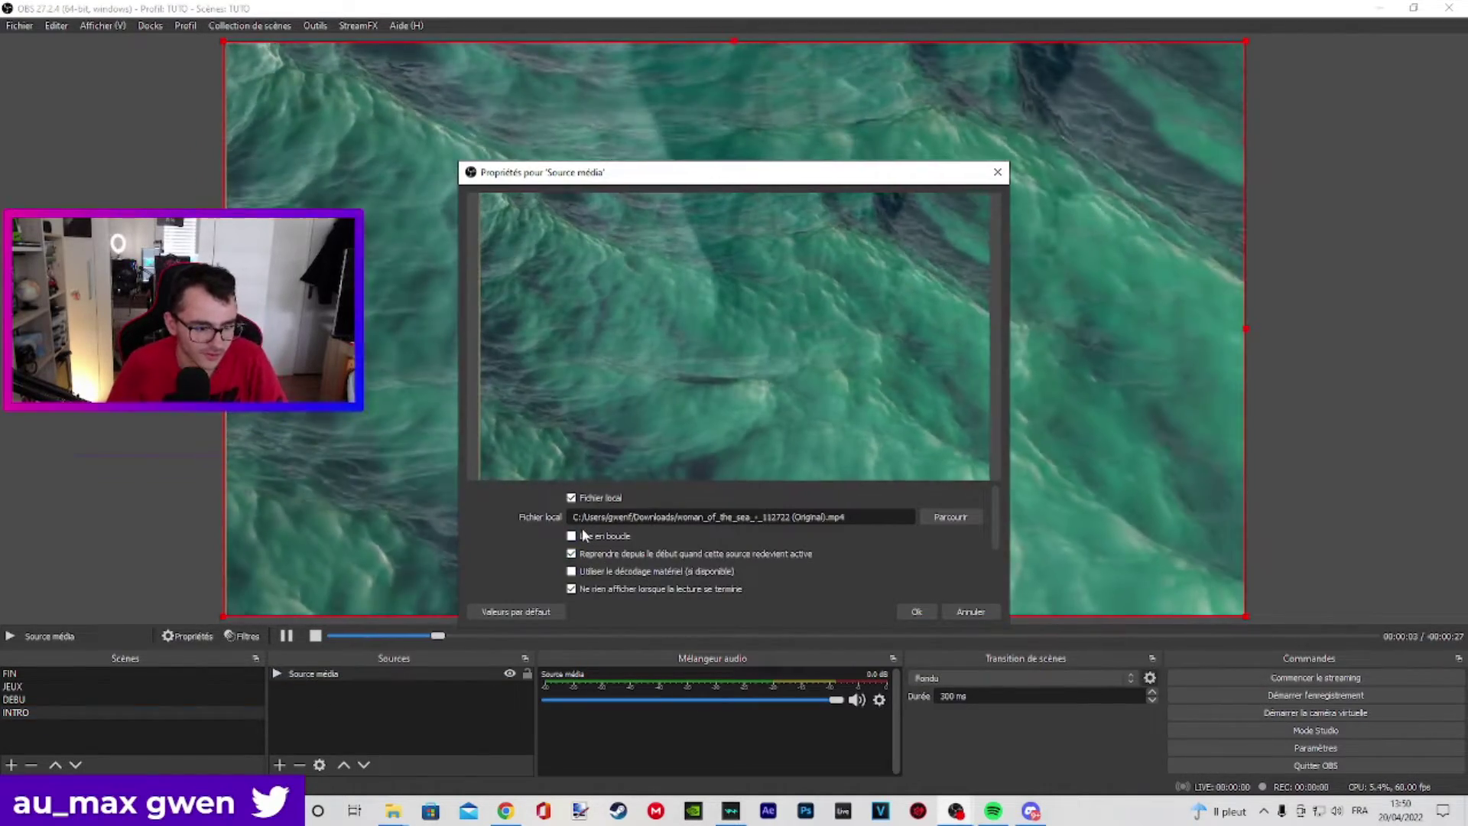
pyautogui.click(917, 609)
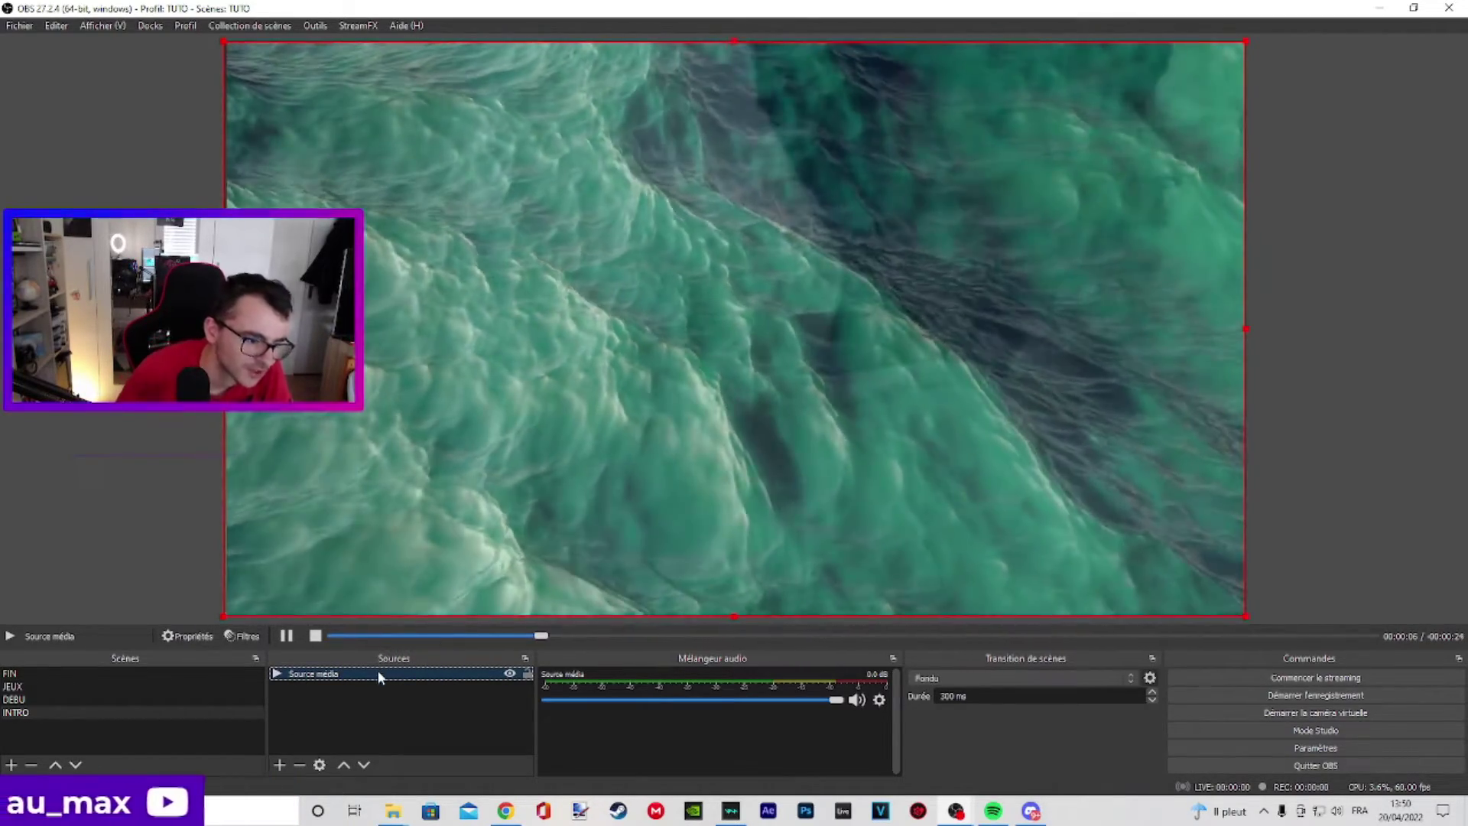
# - Add a blur (Flou) effect filter to the media source and reduce its size to 9.00
pyautogui.rightClick(378, 674)
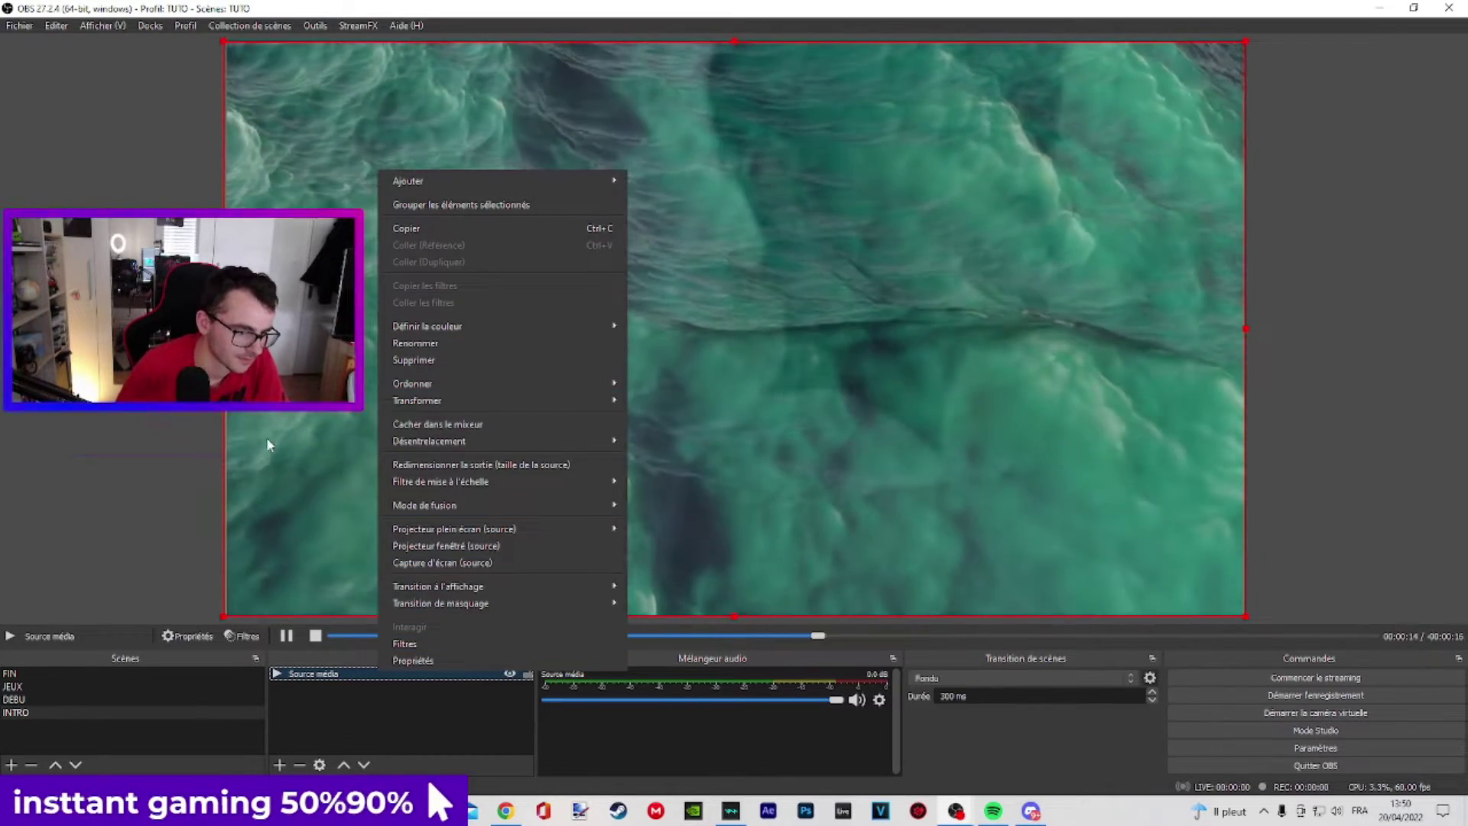
pyautogui.click(432, 646)
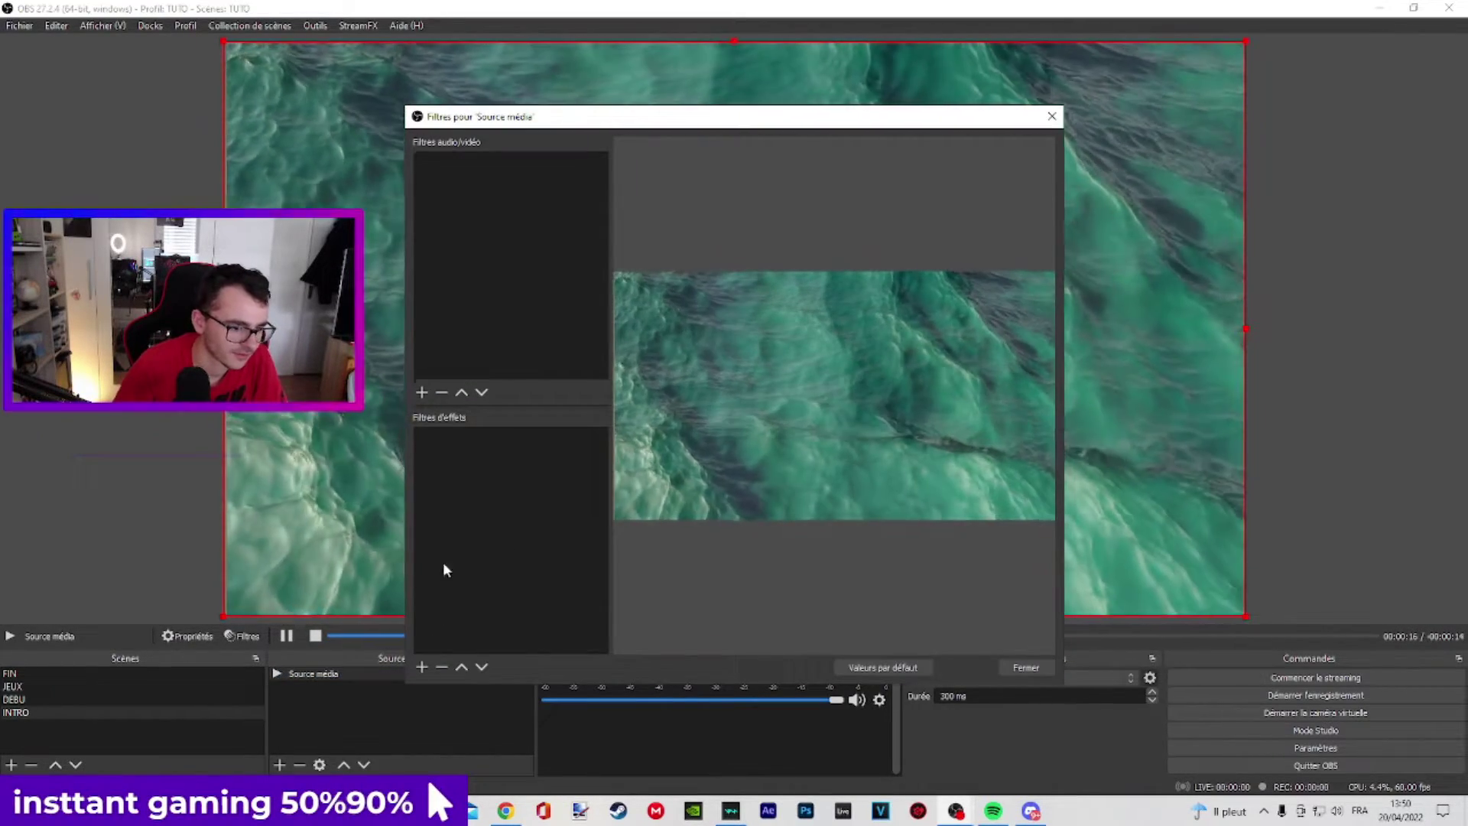
pyautogui.click(416, 667)
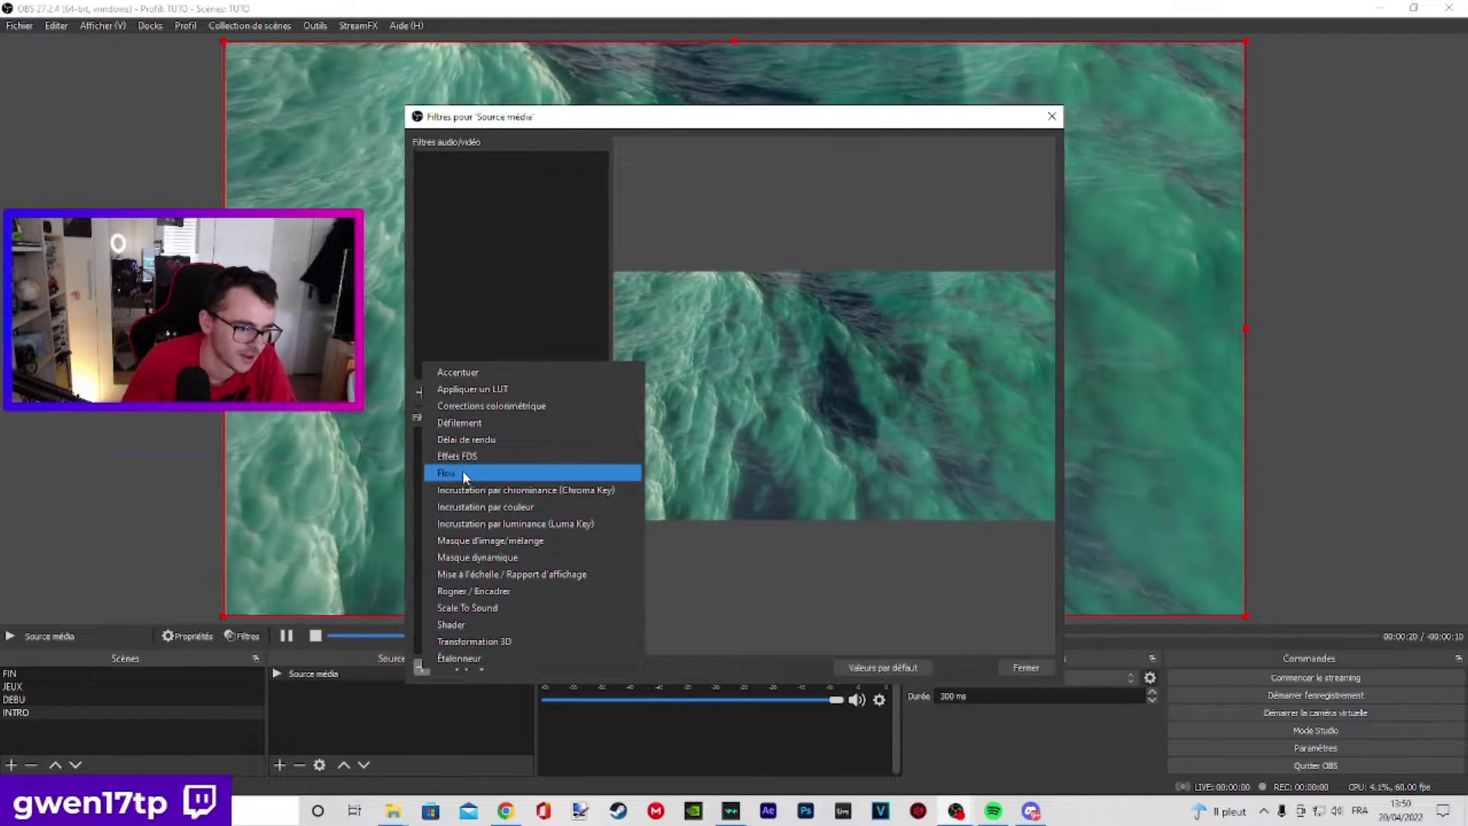
pyautogui.click(461, 472)
pyautogui.click(697, 428)
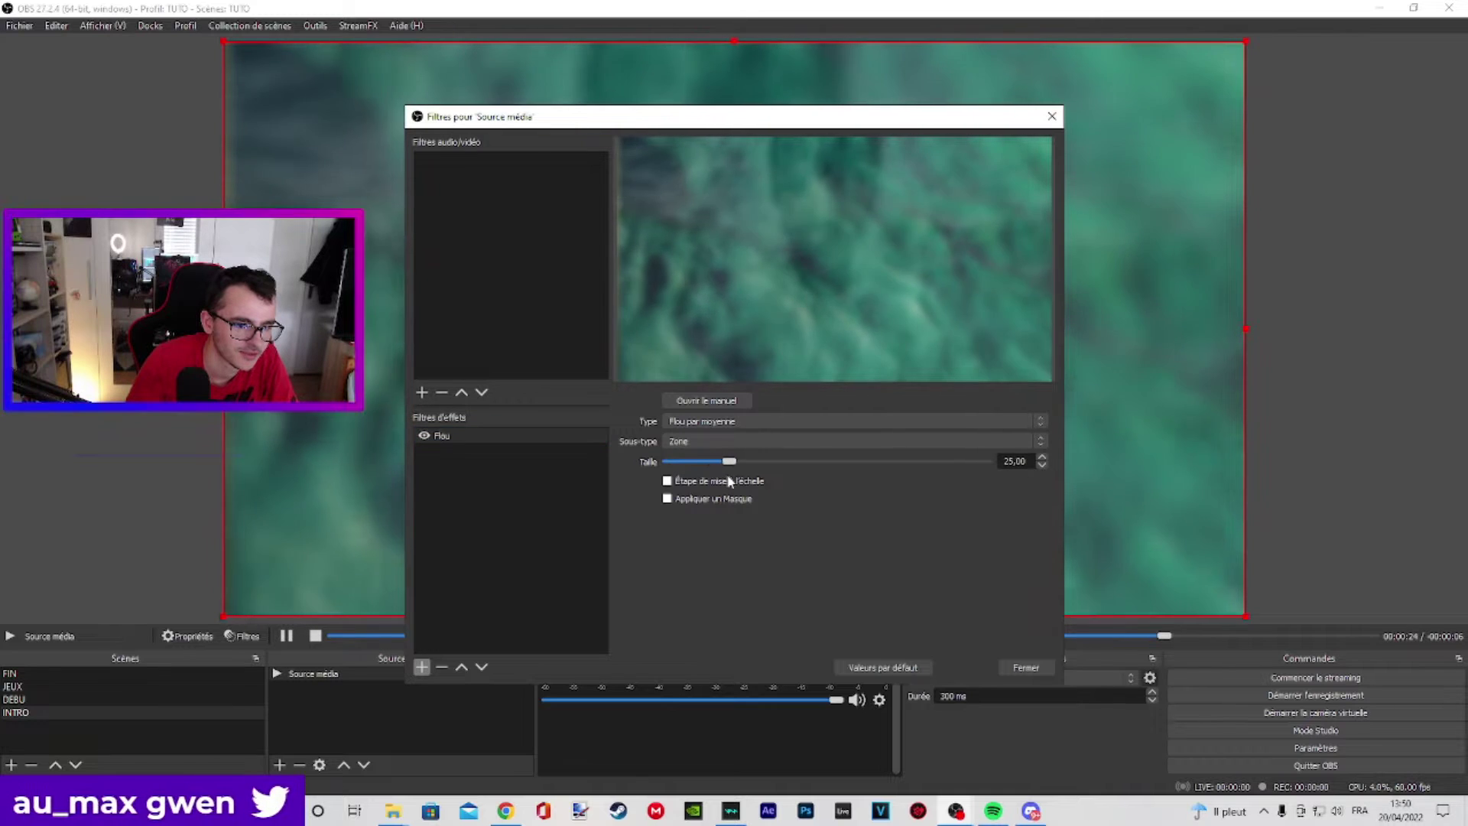
pyautogui.moveTo(726, 481); pyautogui.dragTo(697, 483)
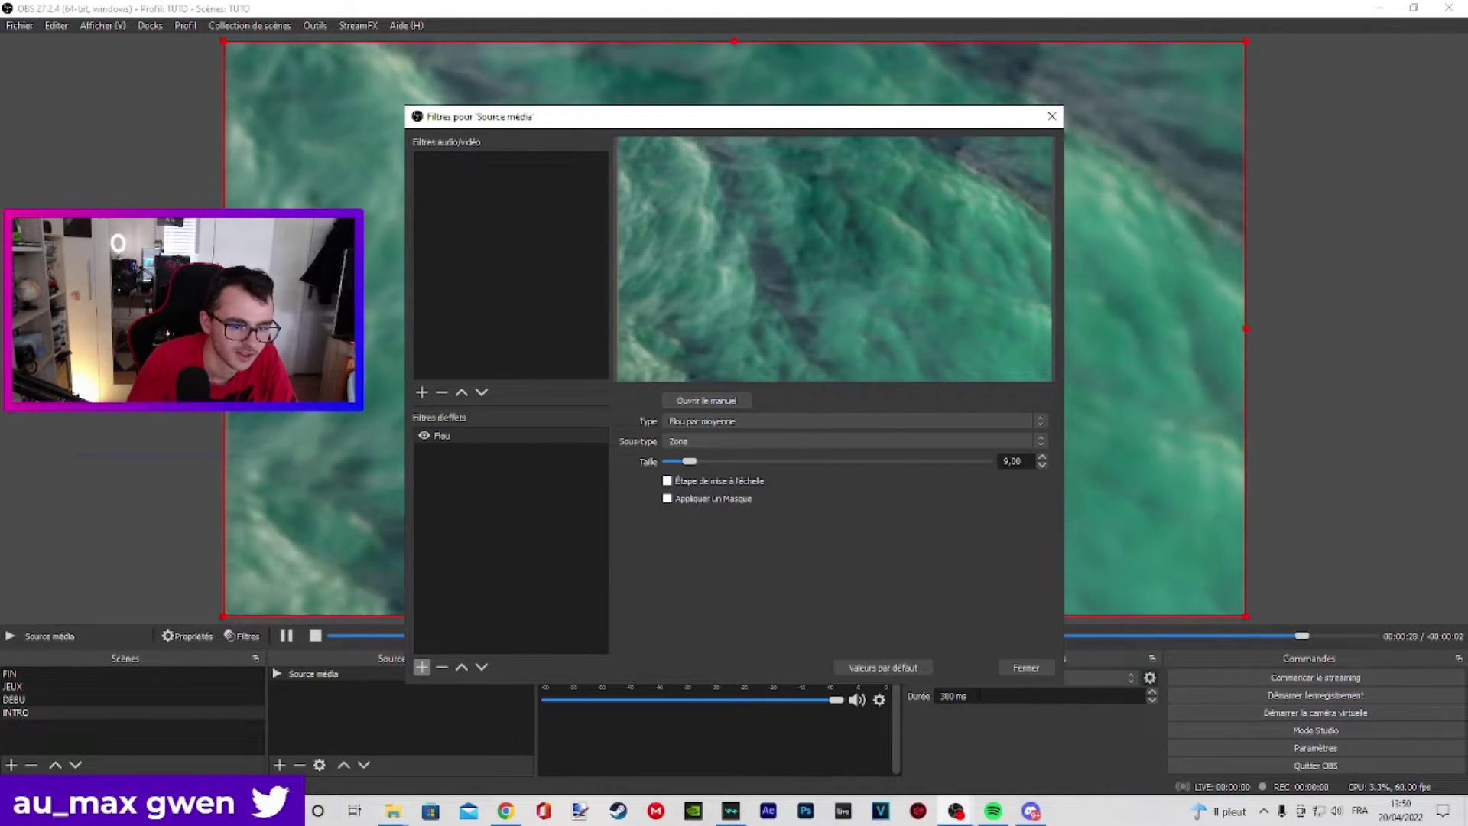
pyautogui.click(1020, 671)
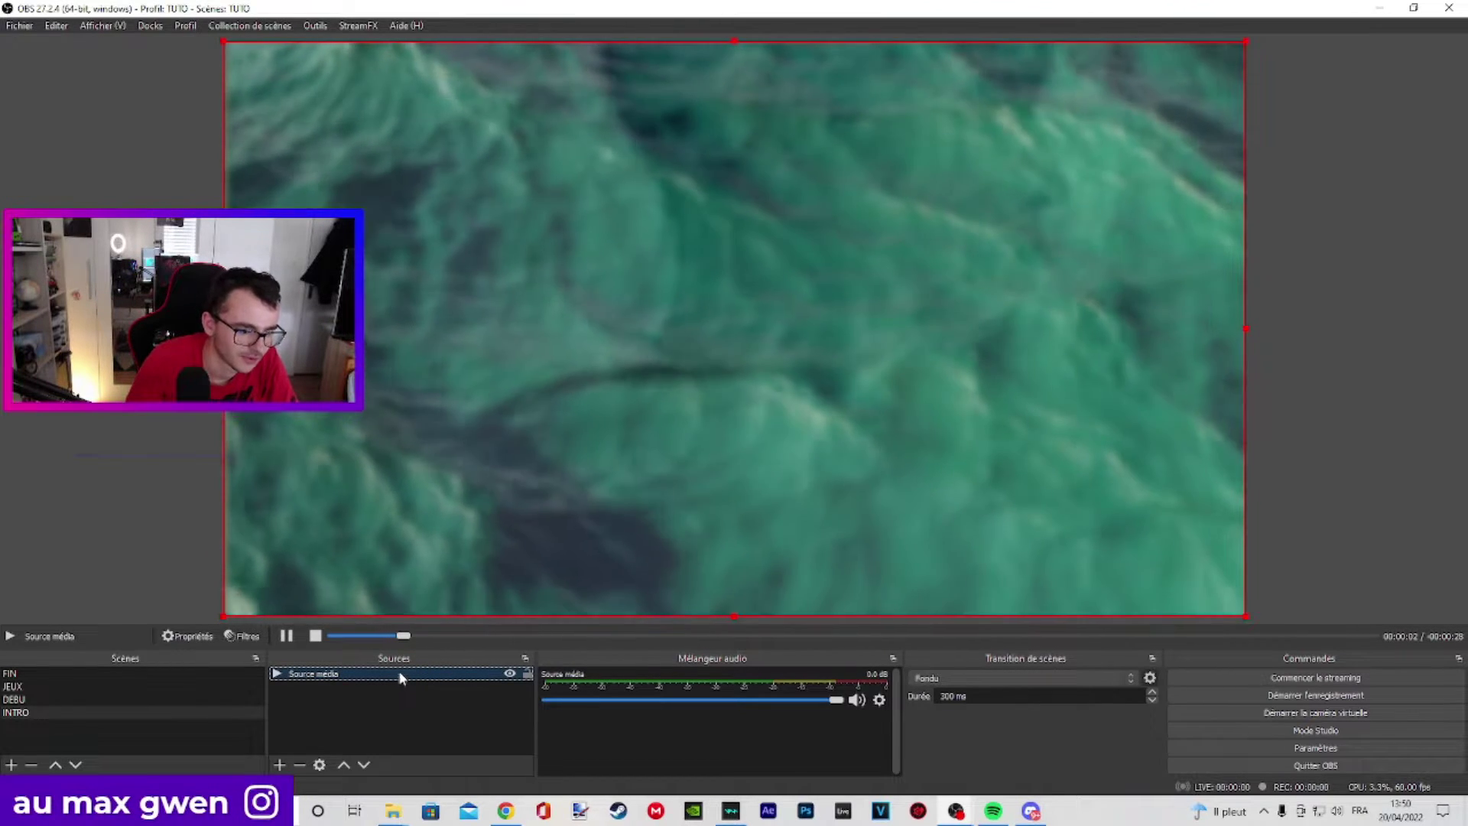
# - Turn off the blur filter on the media source without deleting it
pyautogui.rightClick(402, 673)
pyautogui.click(426, 645)
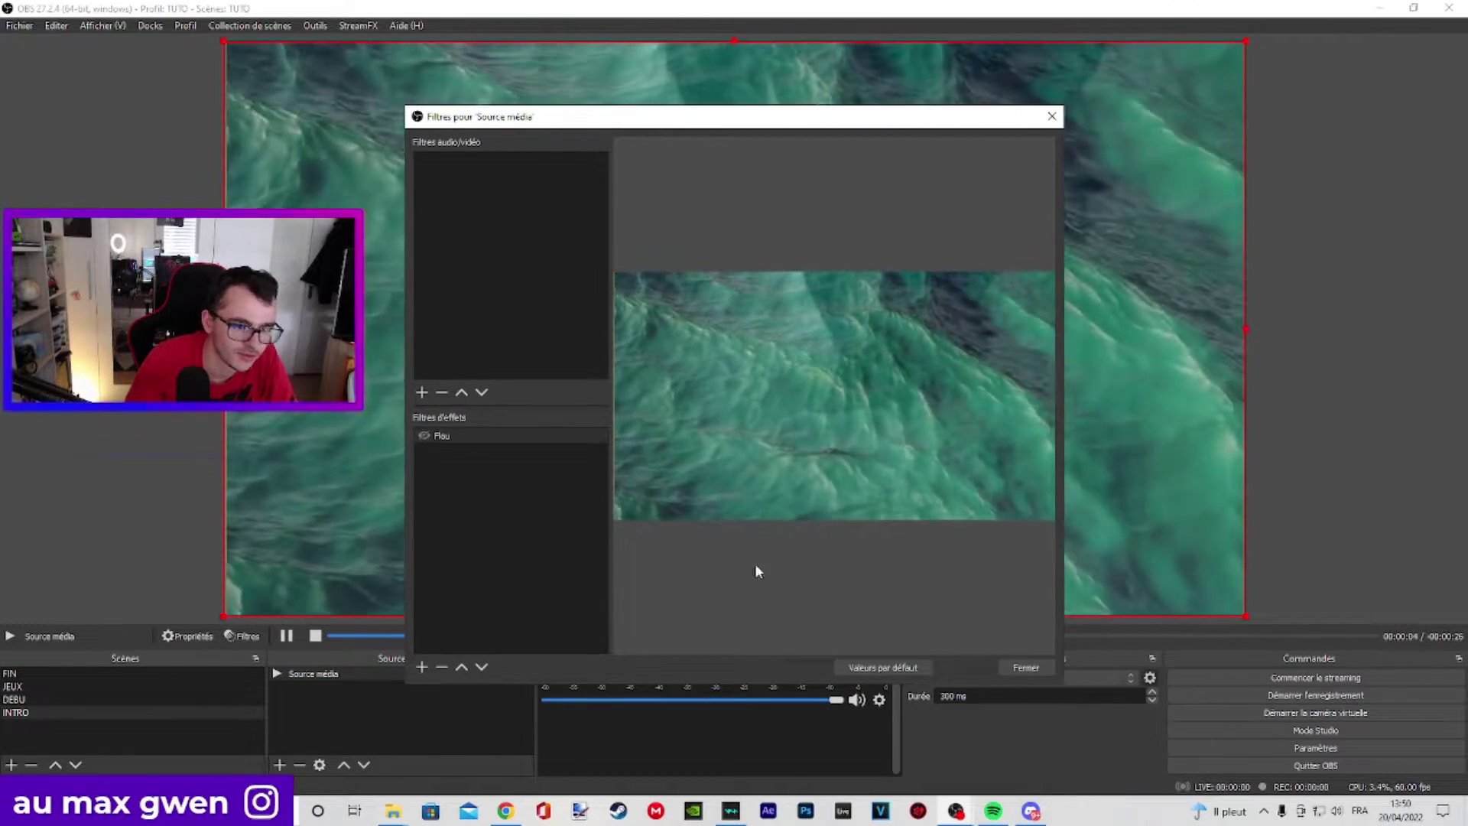
pyautogui.click(1025, 665)
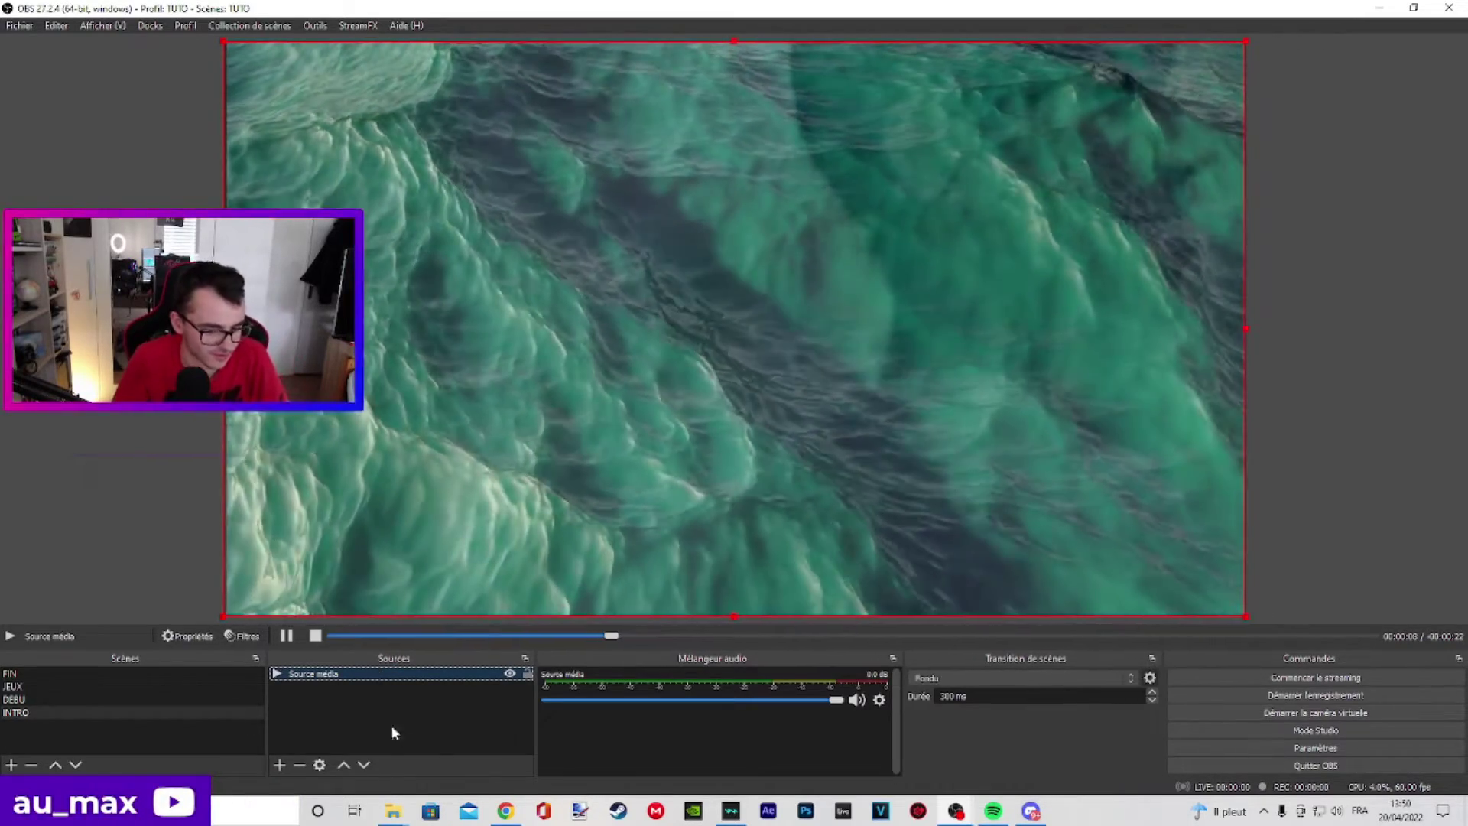
# - Add a new Texte (GDI+) source with the default name to the INTRO scene
pyautogui.click(280, 764)
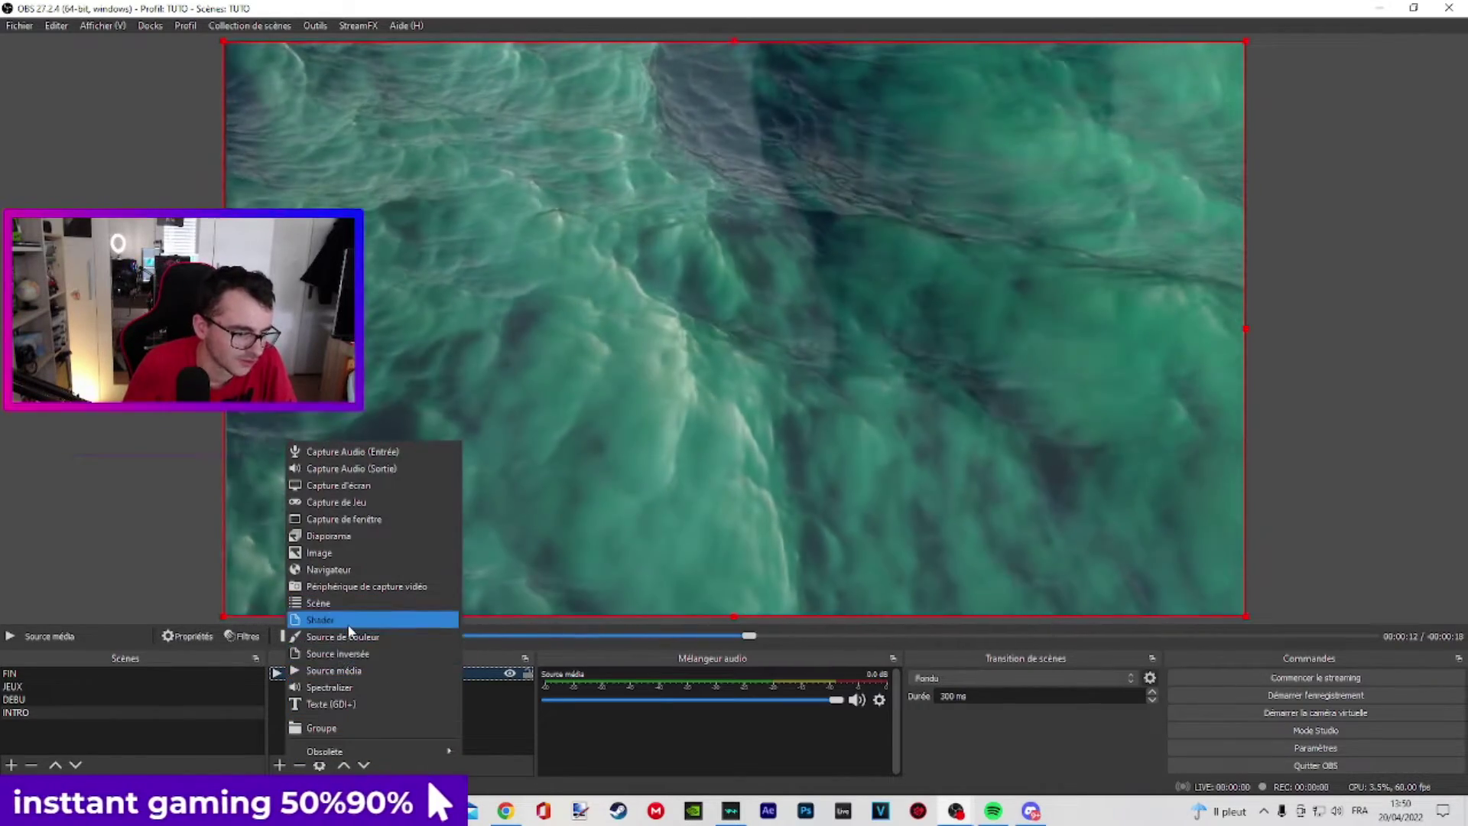
pyautogui.click(337, 703)
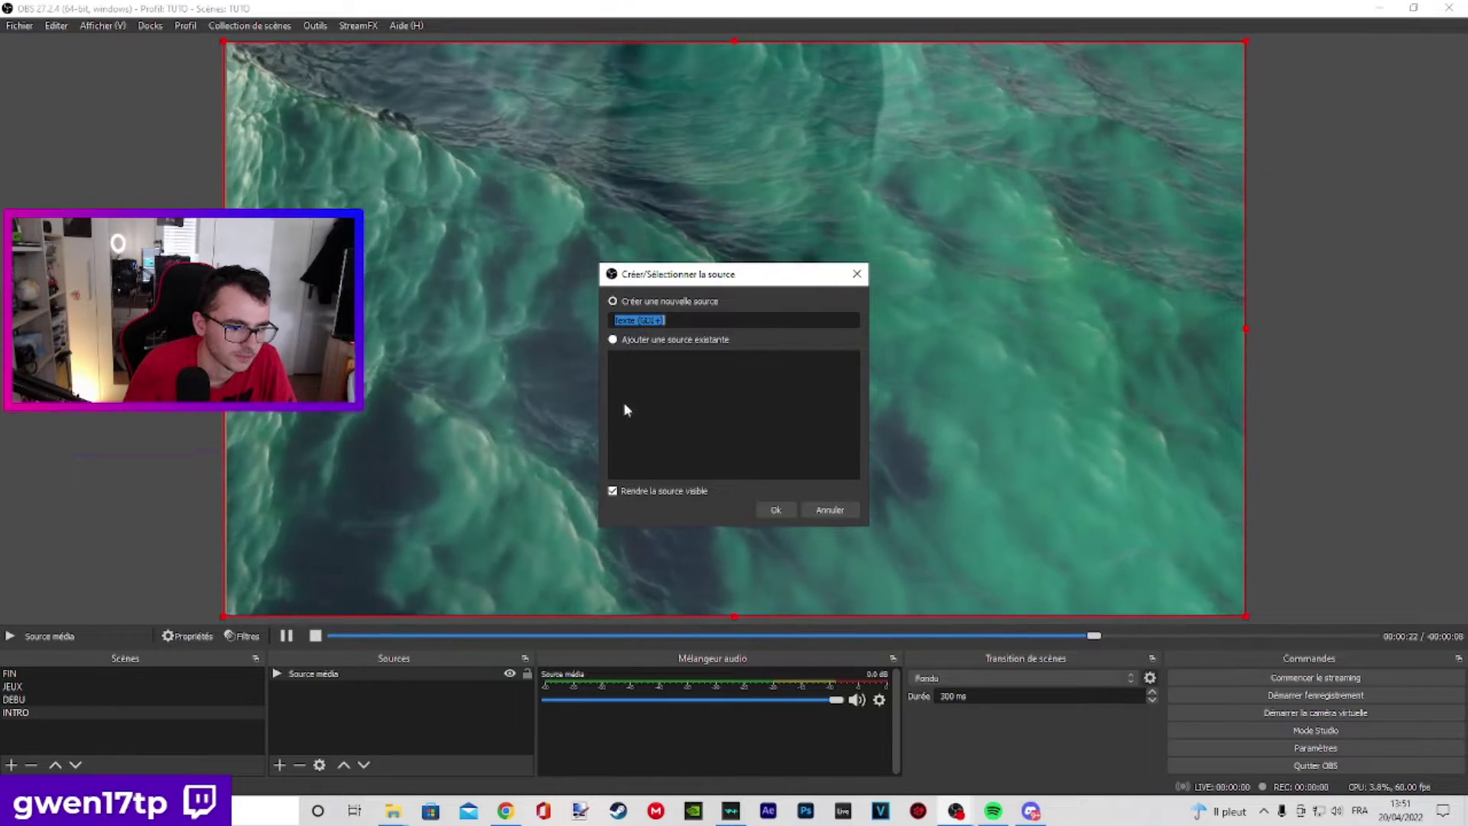
pyautogui.click(777, 510)
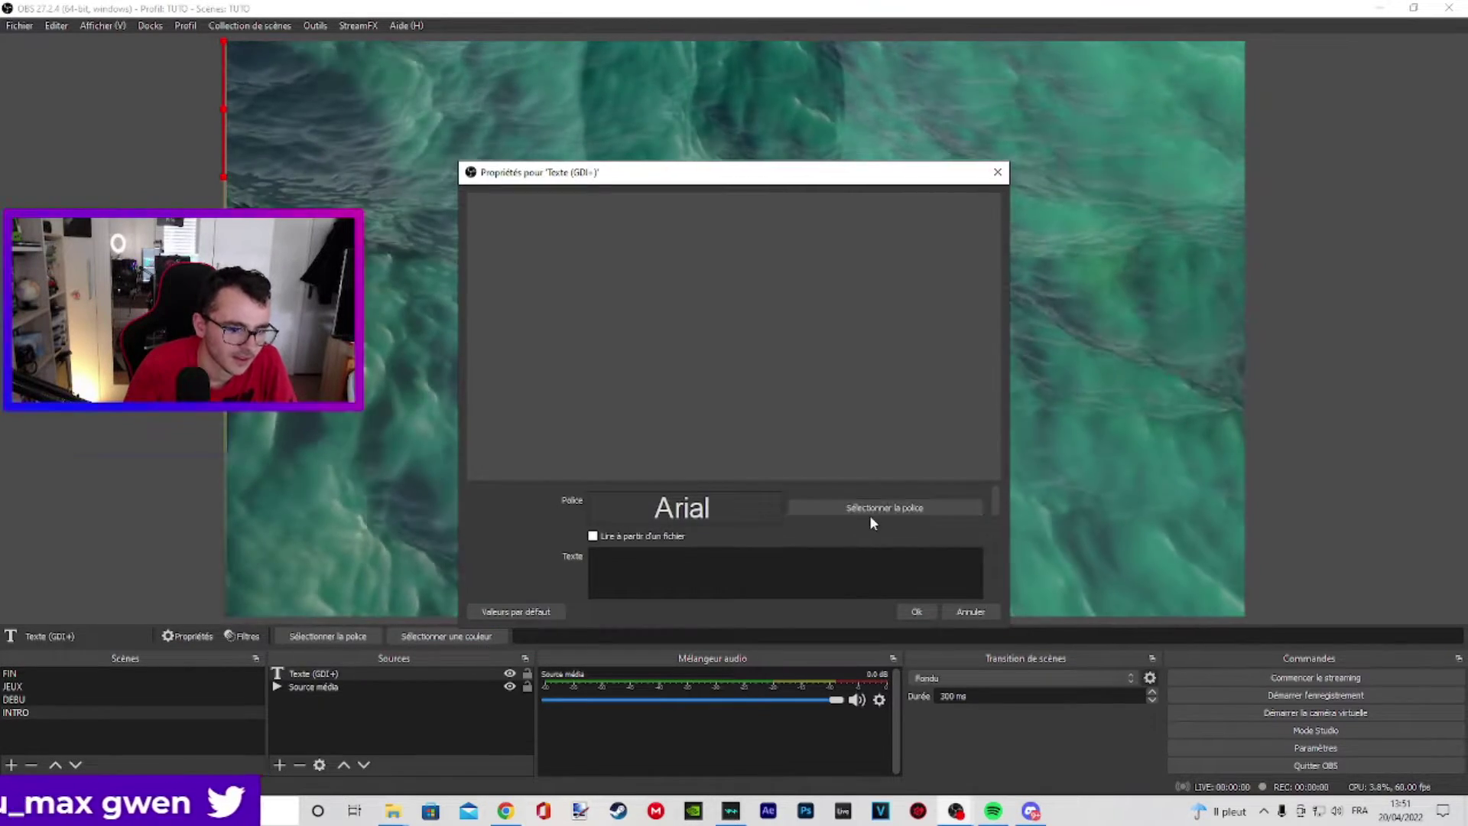
# - Look through the text source's properties, including font, text, transform, colour and opacity options
pyautogui.scroll(-3, 872, 527)
pyautogui.scroll(2, 850, 547)
pyautogui.scroll(-2, 845, 550)
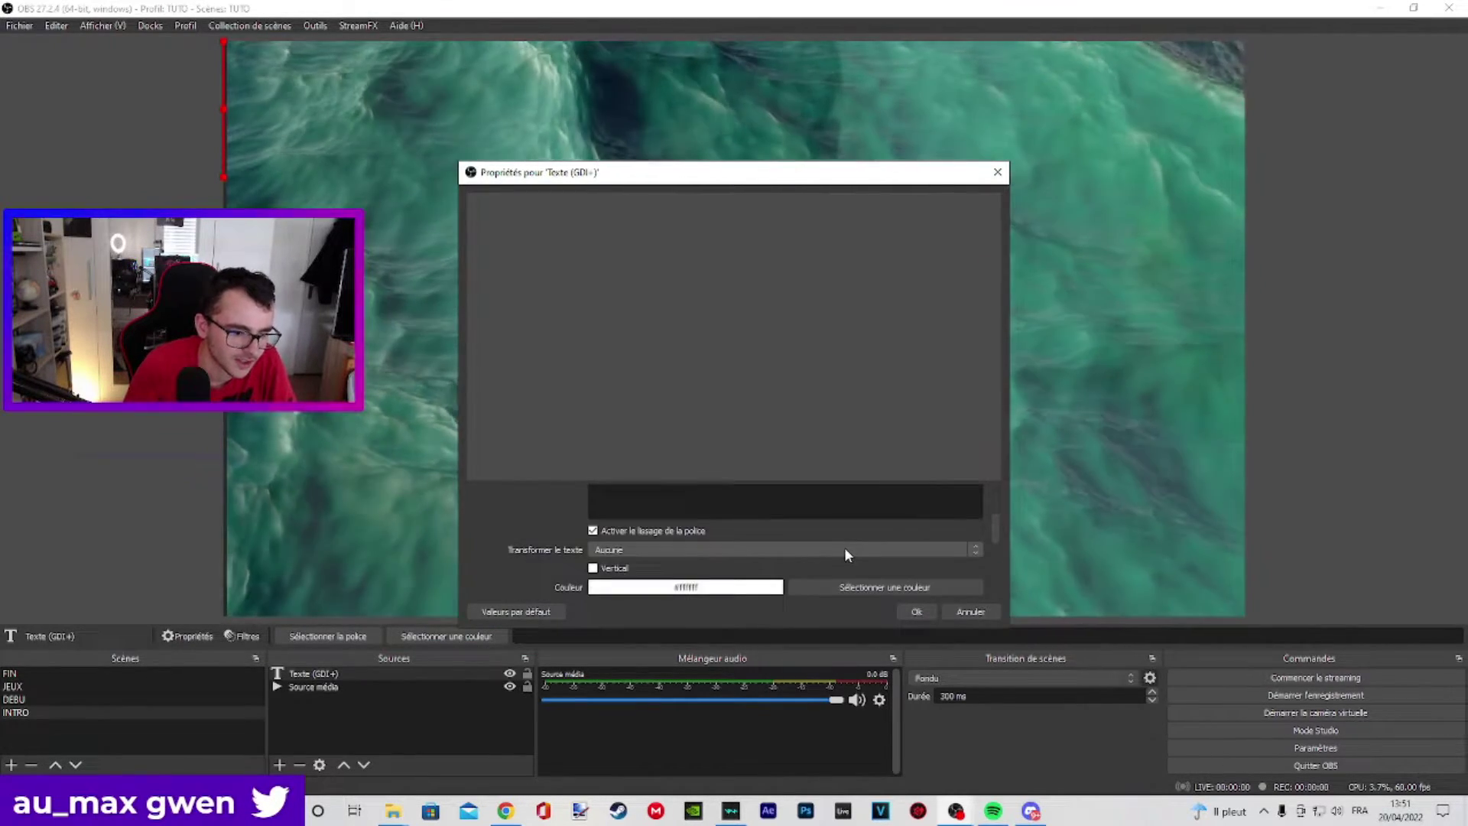
pyautogui.scroll(3, 846, 554)
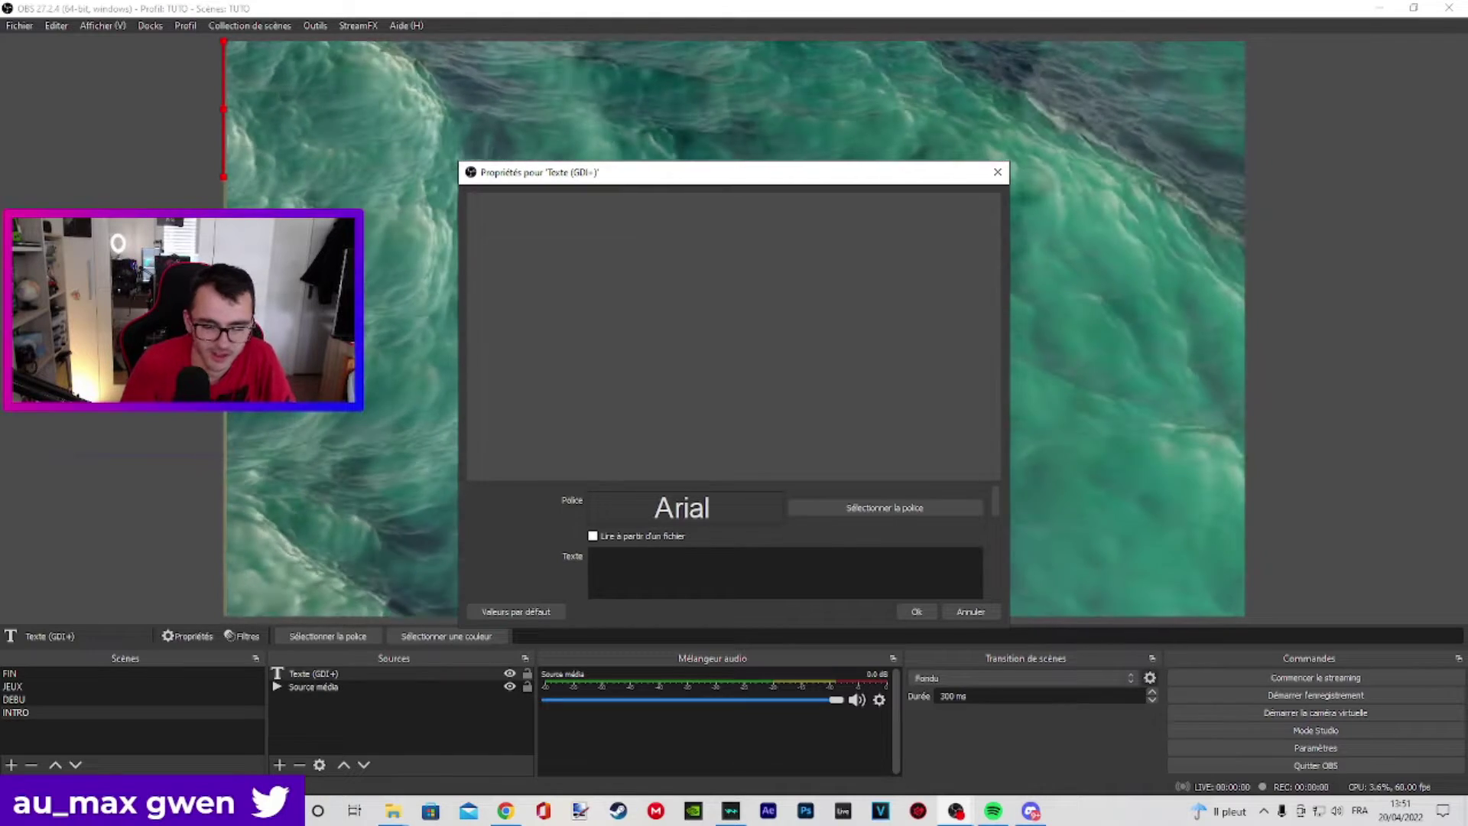
pyautogui.scroll(-3, 746, 516)
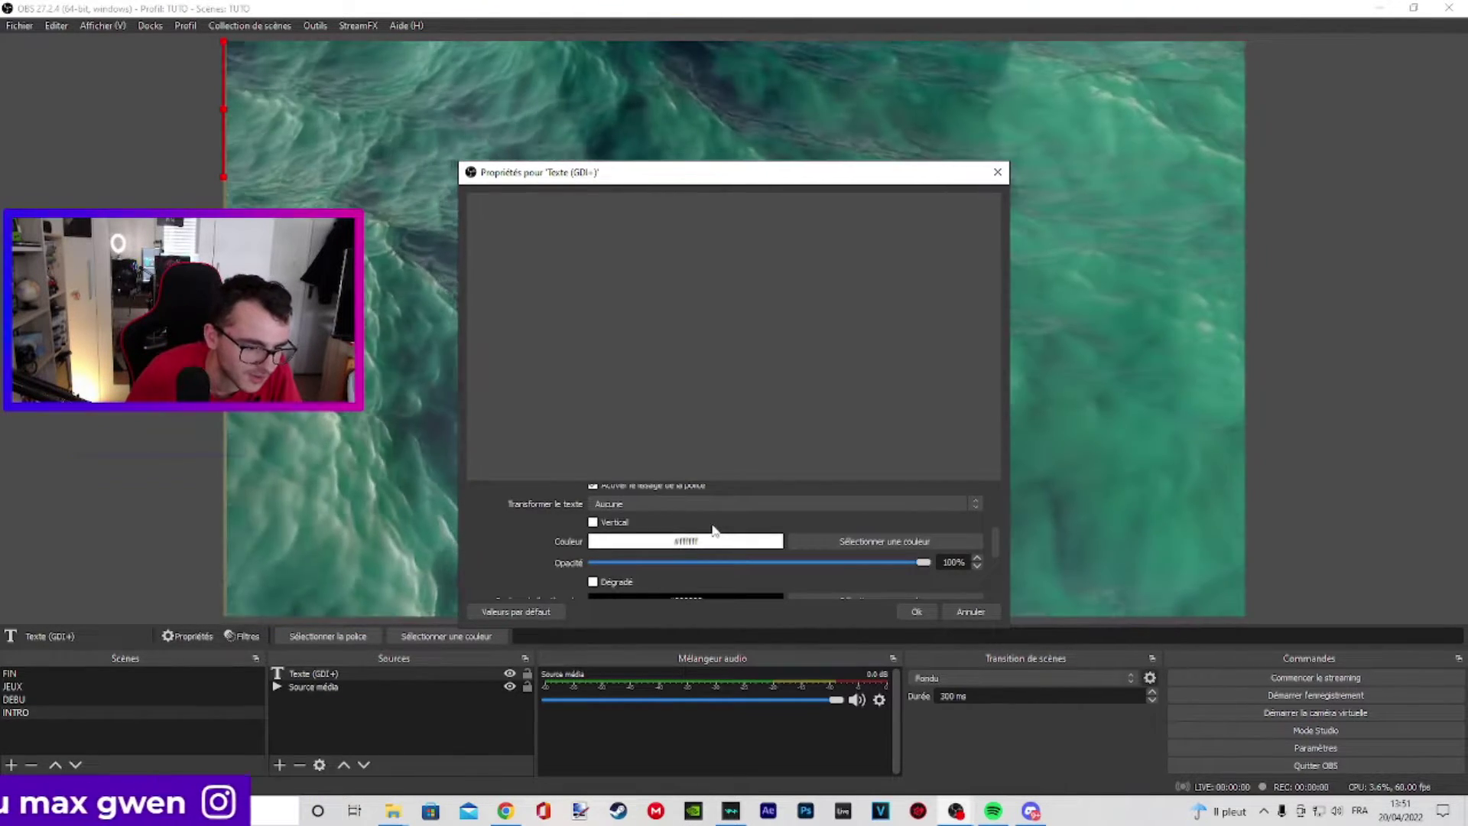
pyautogui.scroll(3, 711, 526)
pyautogui.scroll(-2, 873, 539)
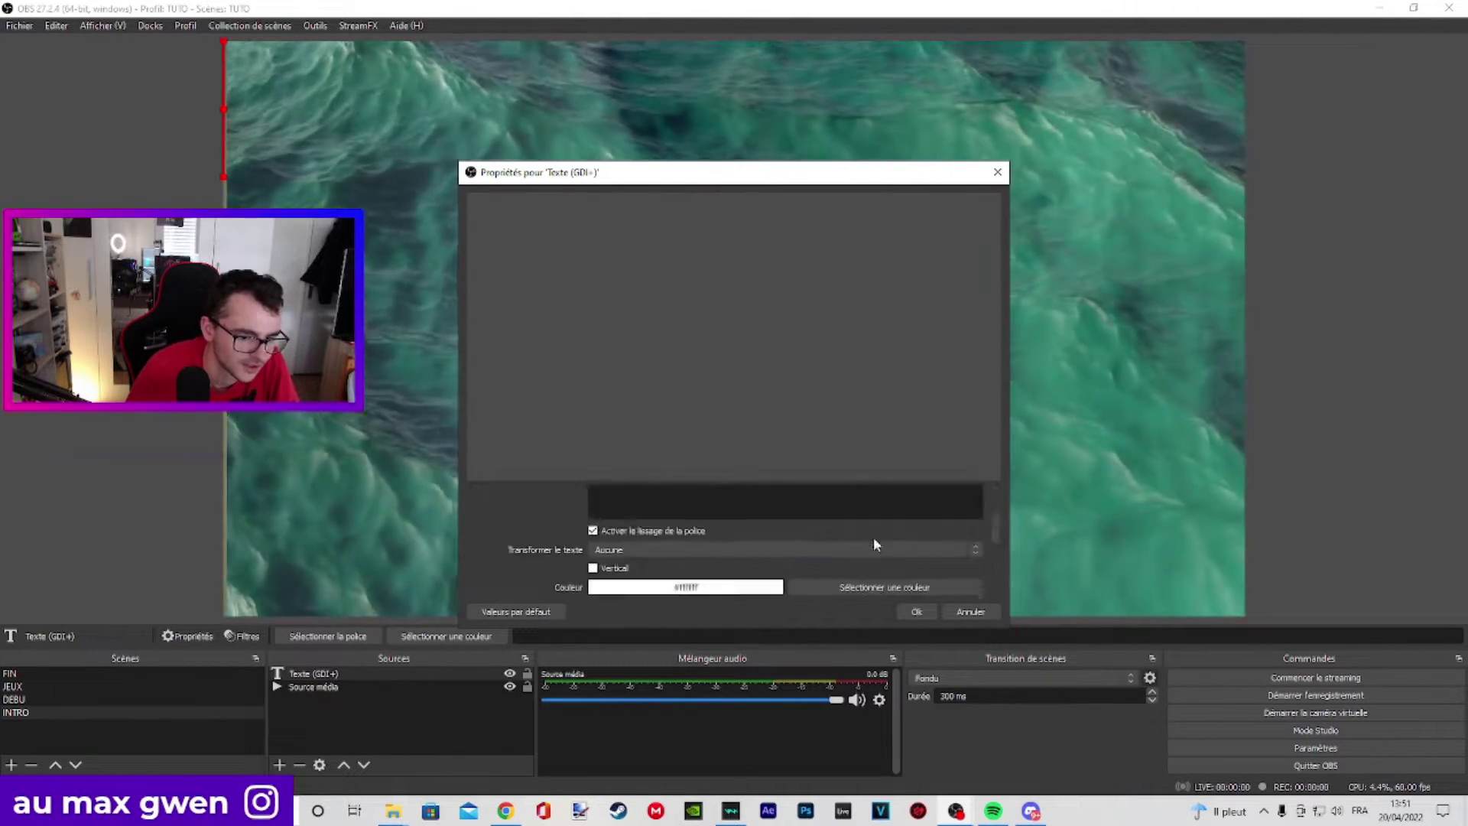
pyautogui.scroll(-1, 873, 538)
pyautogui.scroll(3, 872, 539)
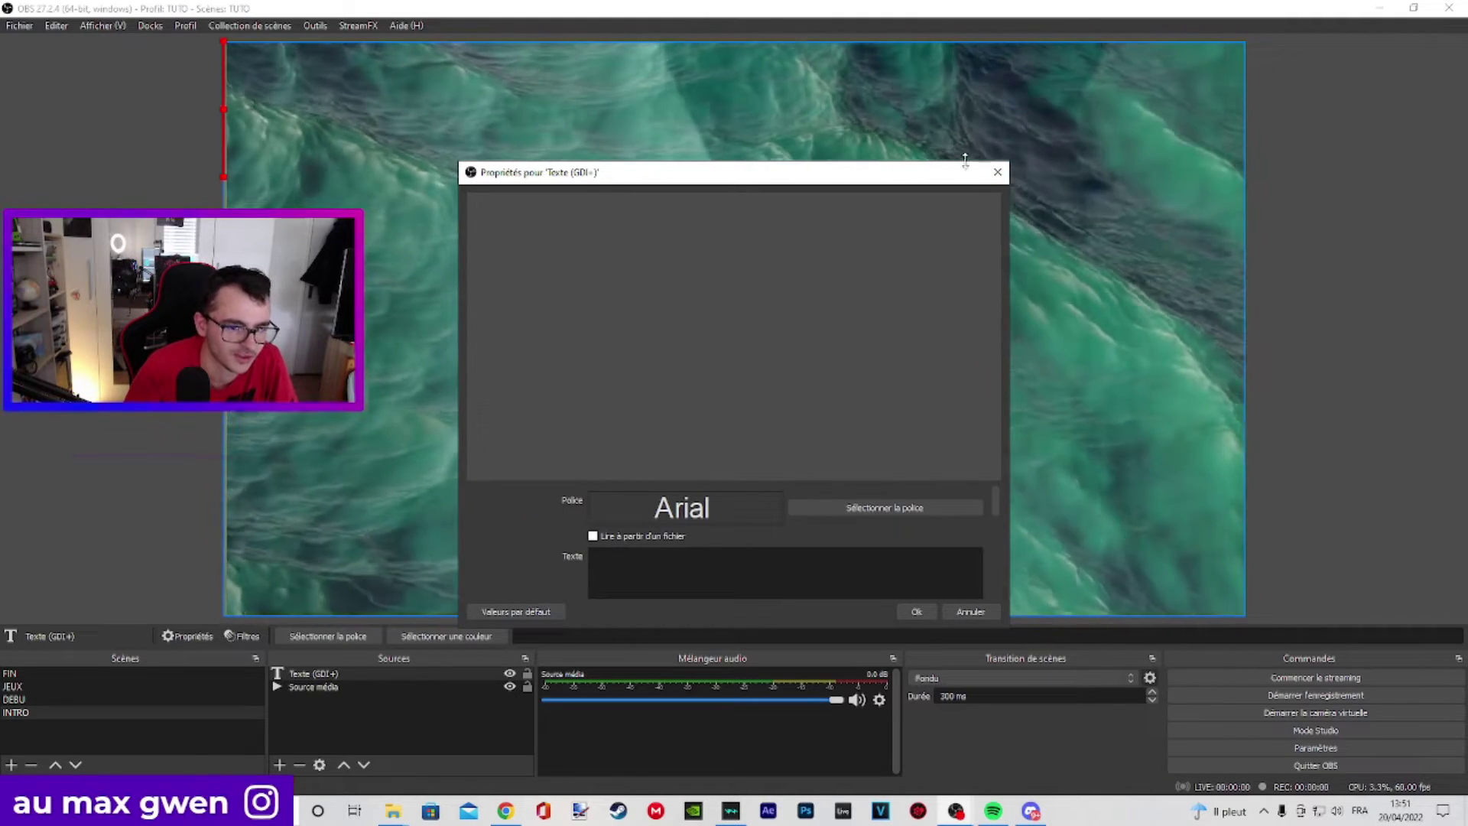
# - Enlarge the text source's properties window in both width and height
pyautogui.moveTo(961, 101); pyautogui.dragTo(961, 31)
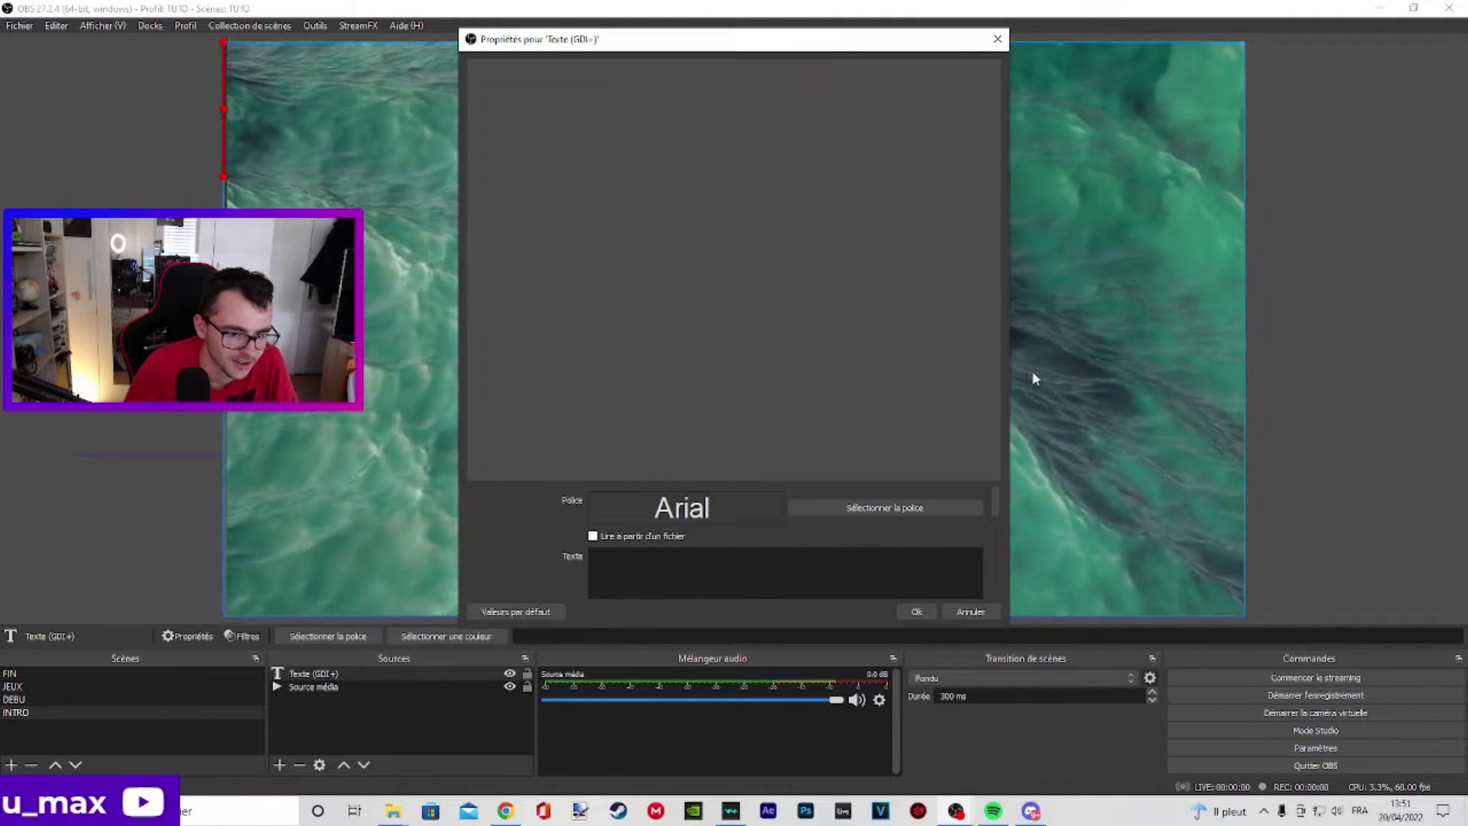
pyautogui.moveTo(1012, 372); pyautogui.dragTo(1303, 373)
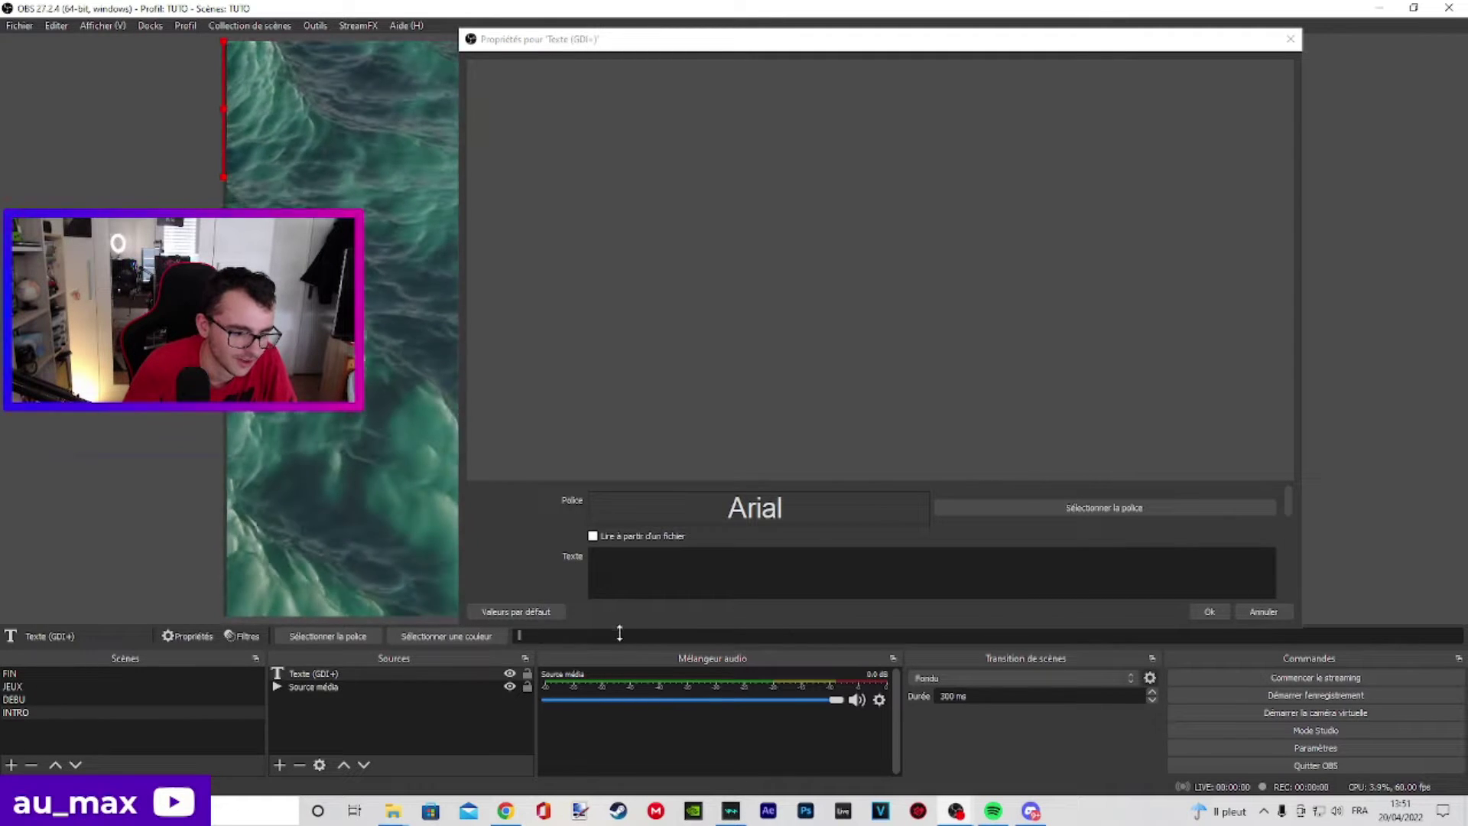
pyautogui.moveTo(609, 817); pyautogui.dragTo(609, 815)
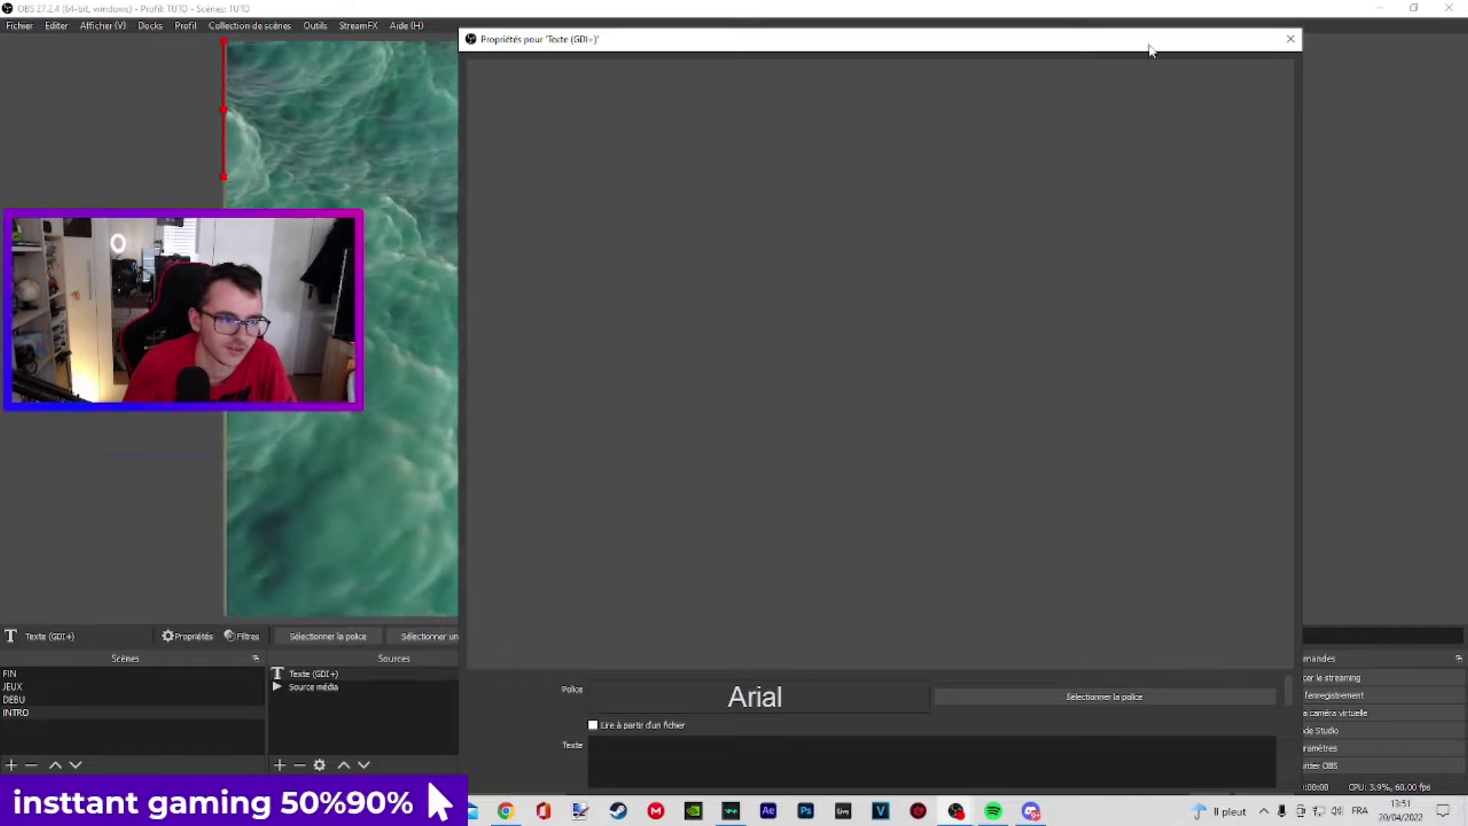
# - Set the text source's content to SALUT LIVE and move it to about the centre of the canvas
pyautogui.moveTo(1015, 55); pyautogui.dragTo(879, 55)
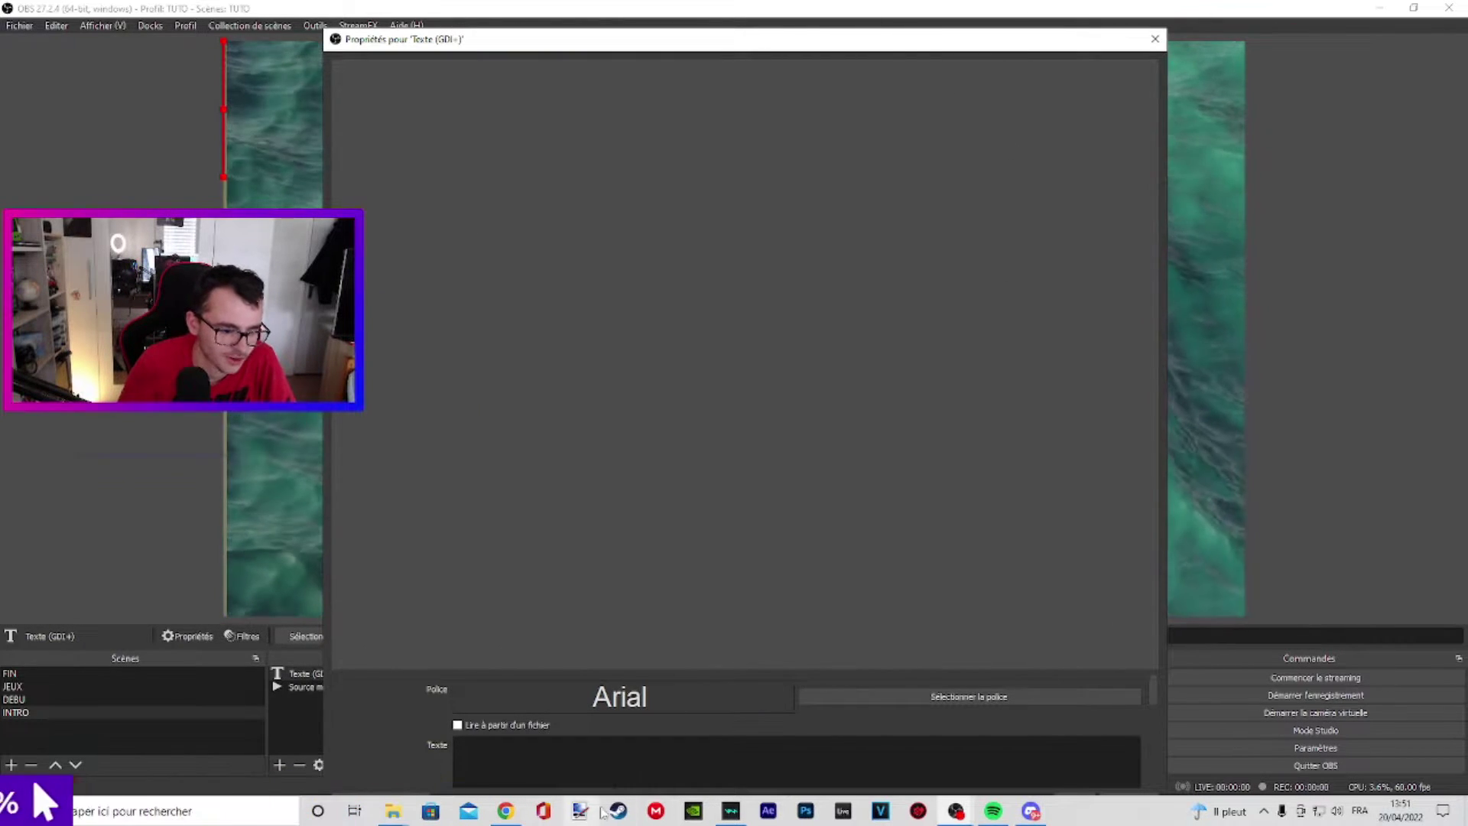
pyautogui.write('S')
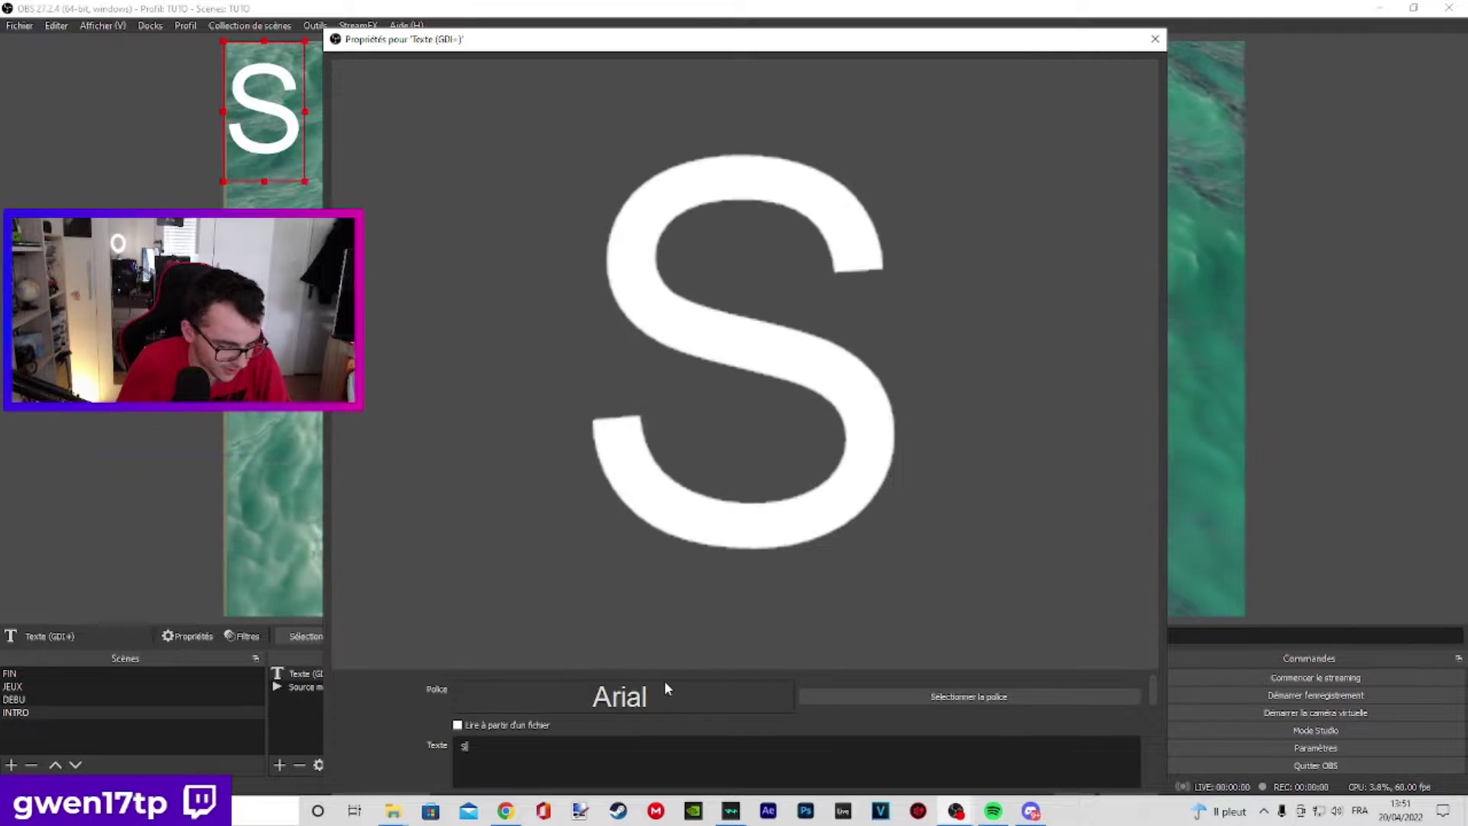
pyautogui.write('ALU')
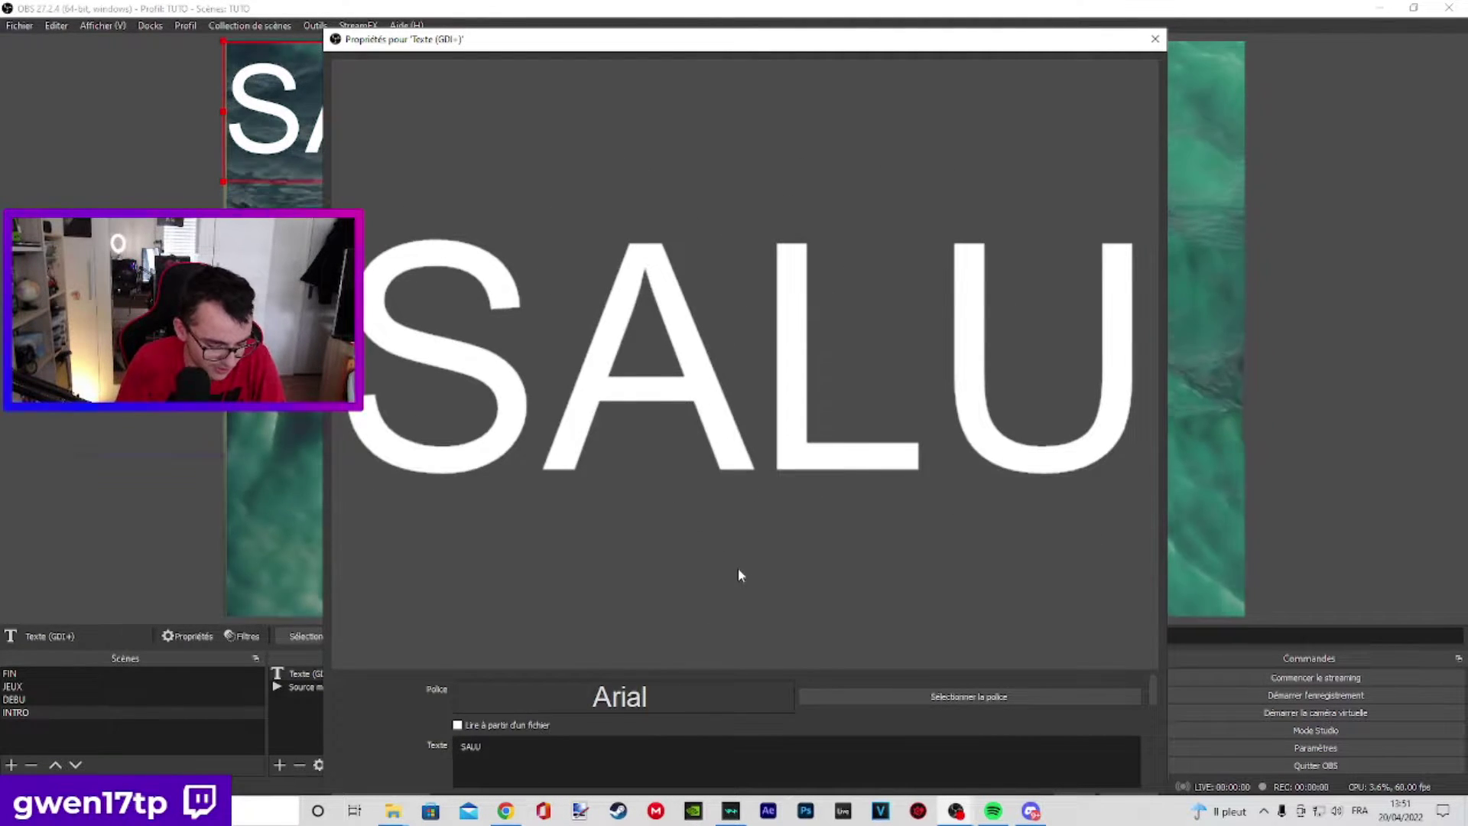
pyautogui.write('T L')
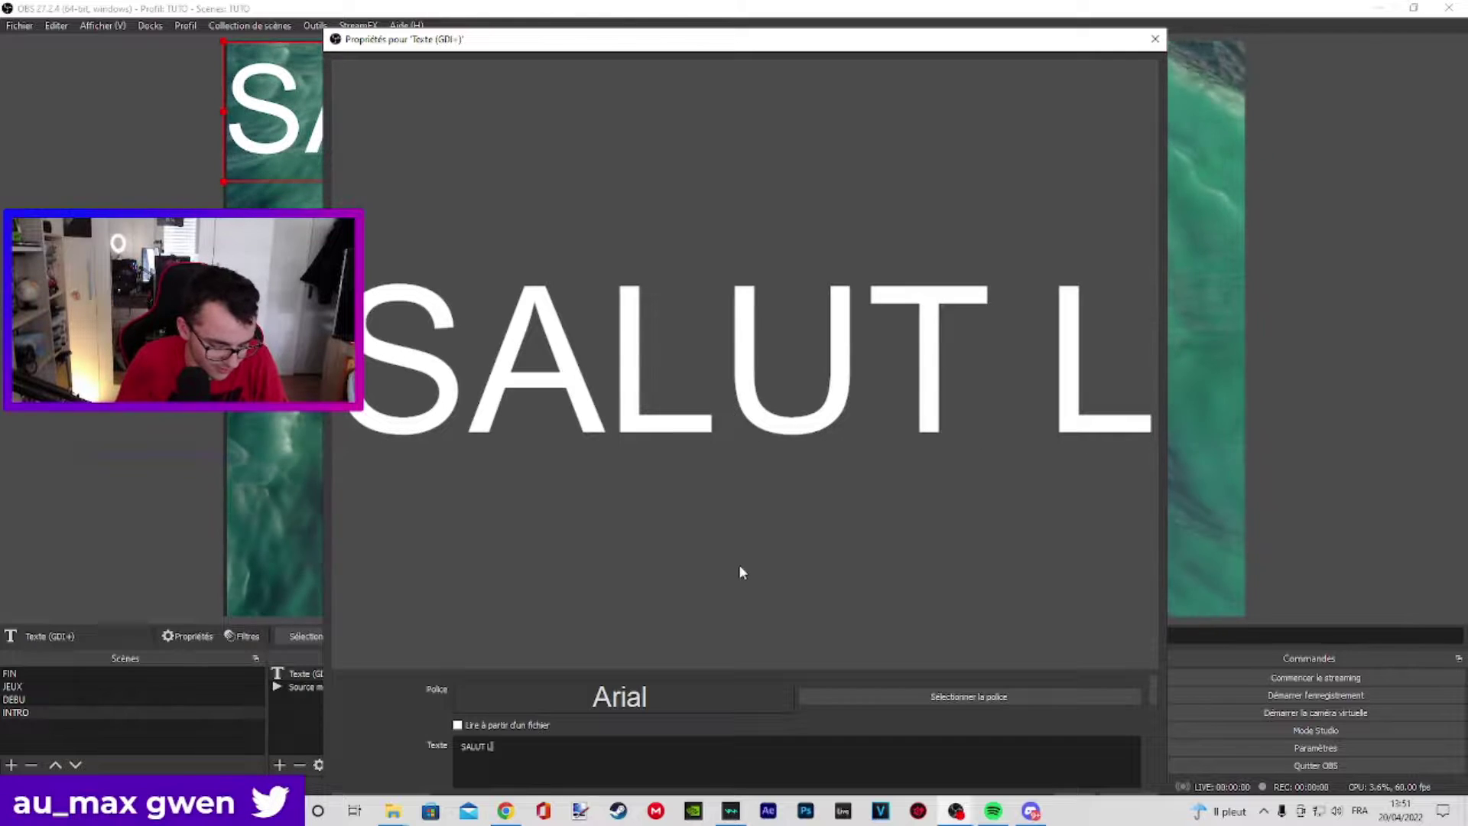
pyautogui.write('IVE')
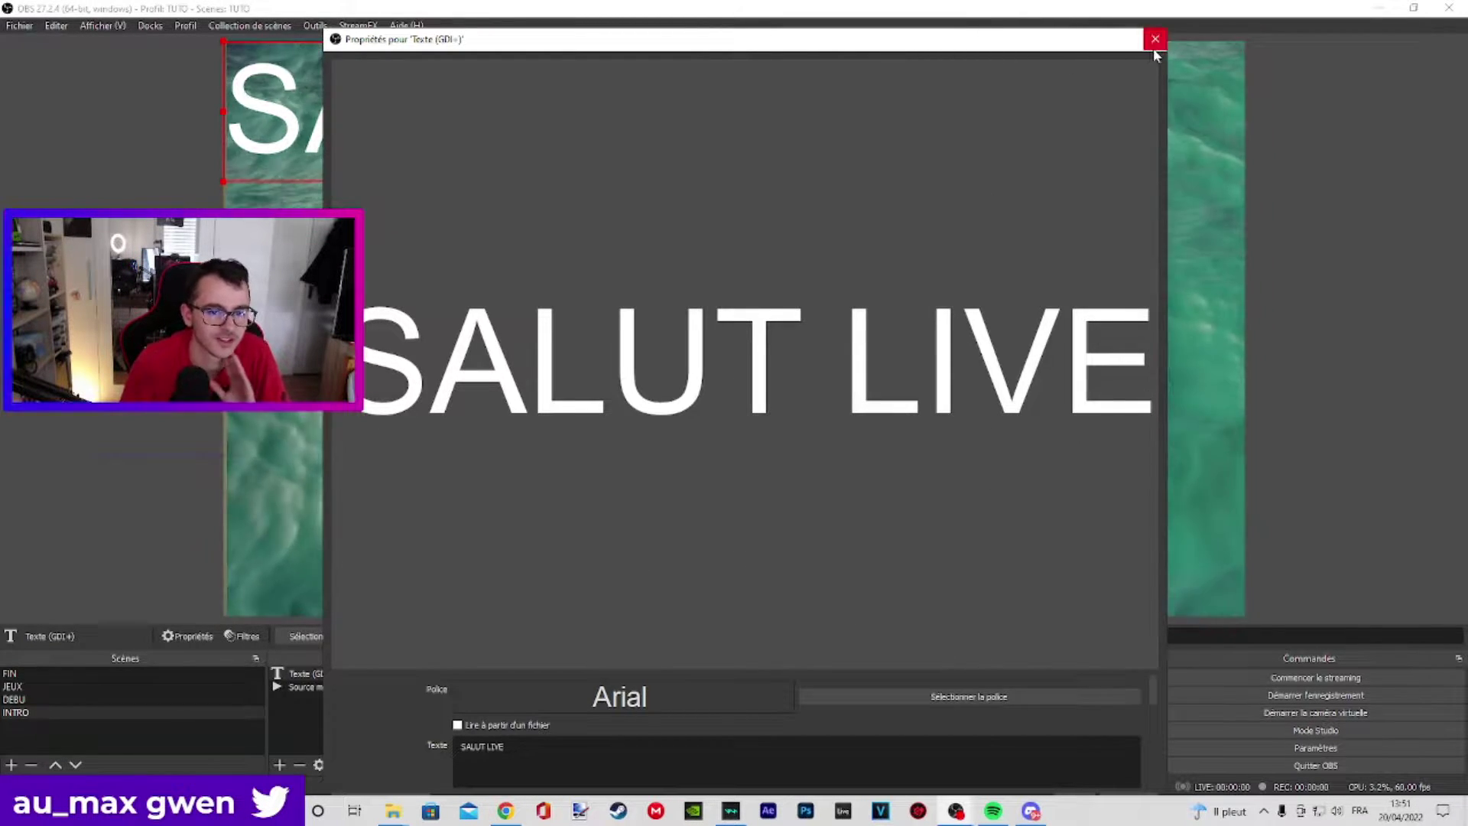
pyautogui.click(686, 451)
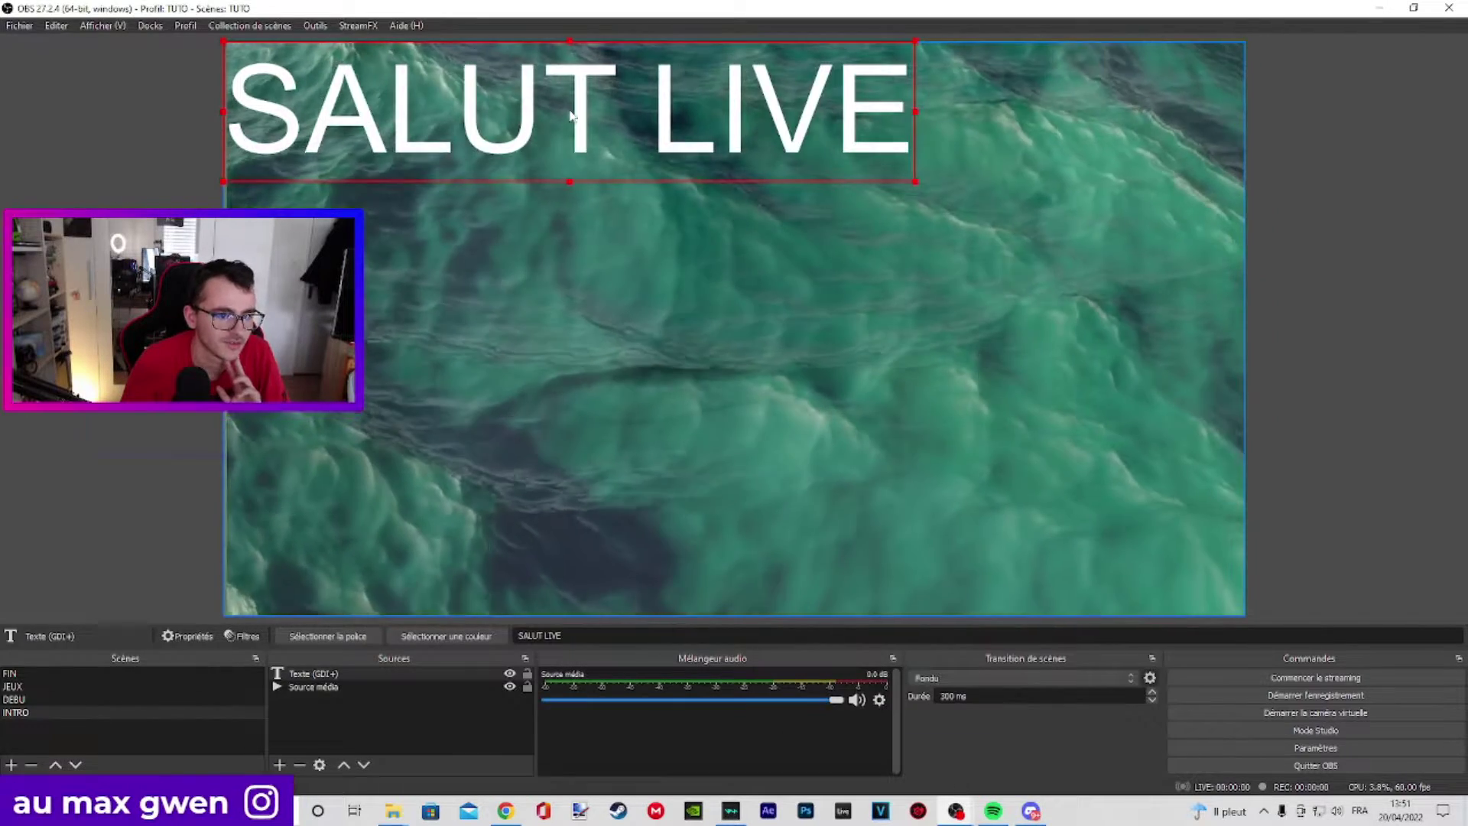
pyautogui.hotkey('ctrl', 'd')
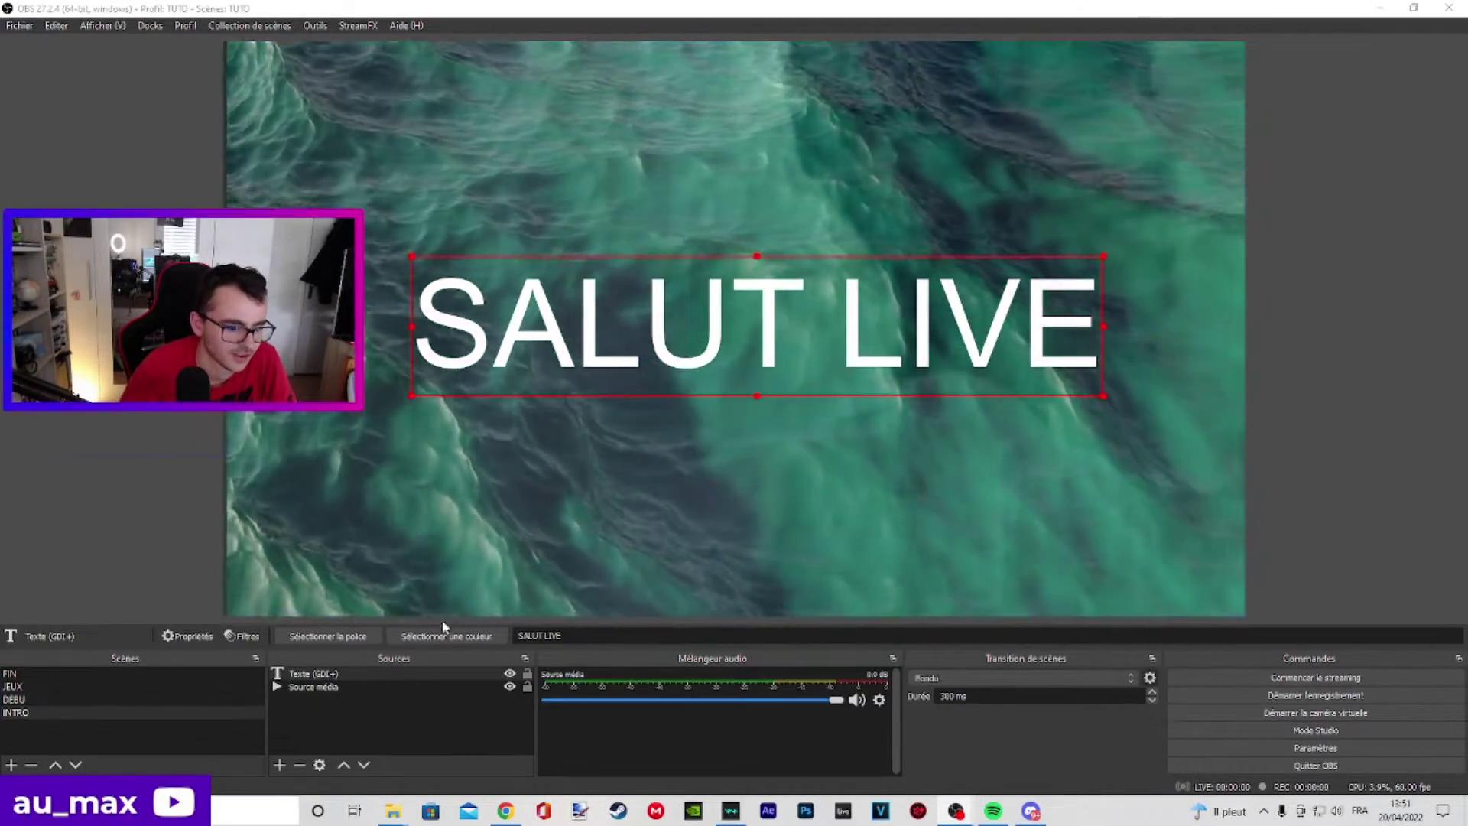
pyautogui.moveTo(776, 337)
pyautogui.mouseDown()
pyautogui.moveTo(738, 272)
pyautogui.moveTo(758, 348)
pyautogui.mouseUp()
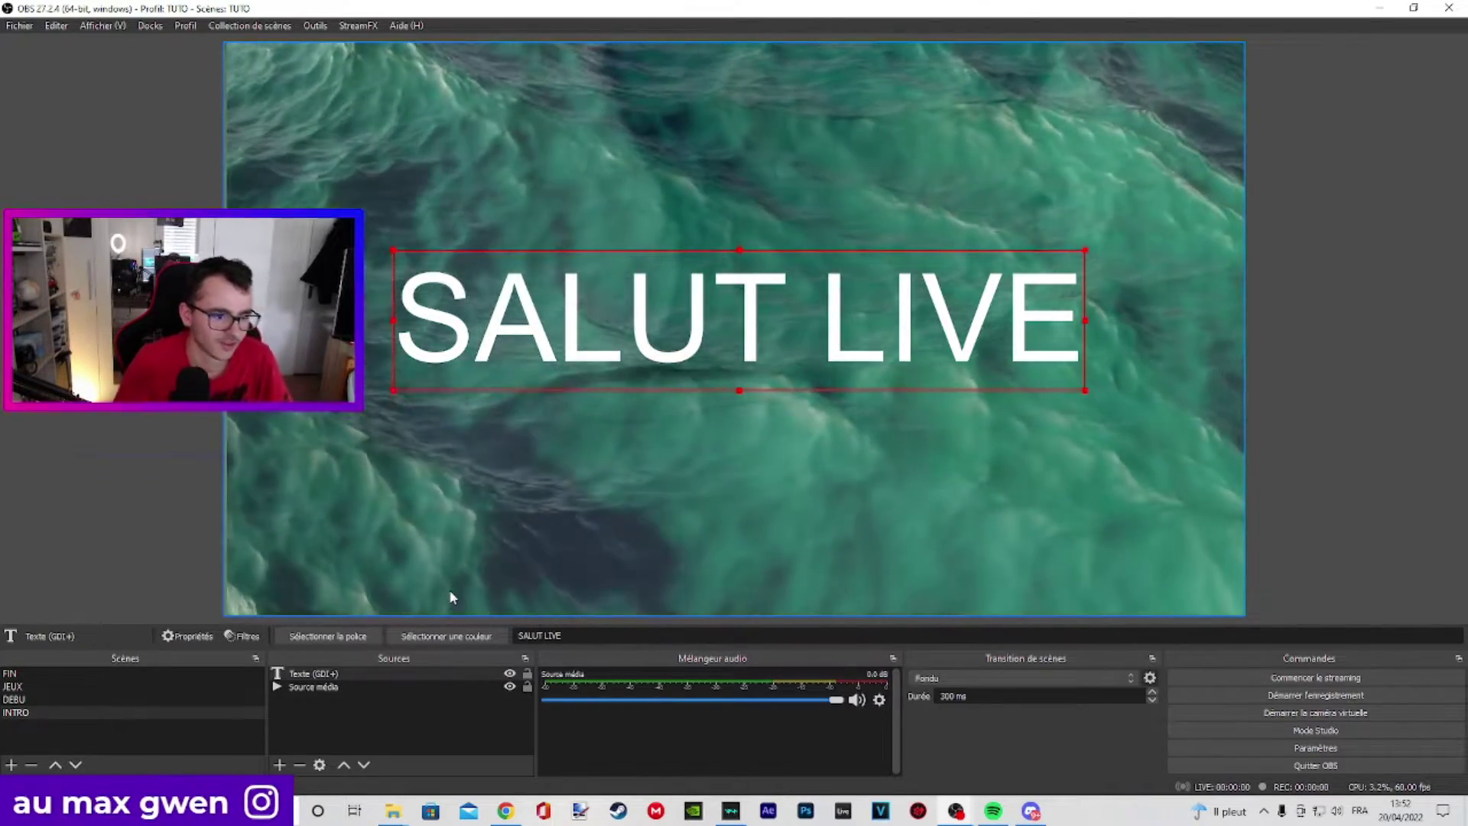
# - Add a new media source with the default name to the DEBU scene, using the local file woman_of_the_sea_-_112722 (Original).mp4
pyautogui.click(22, 701)
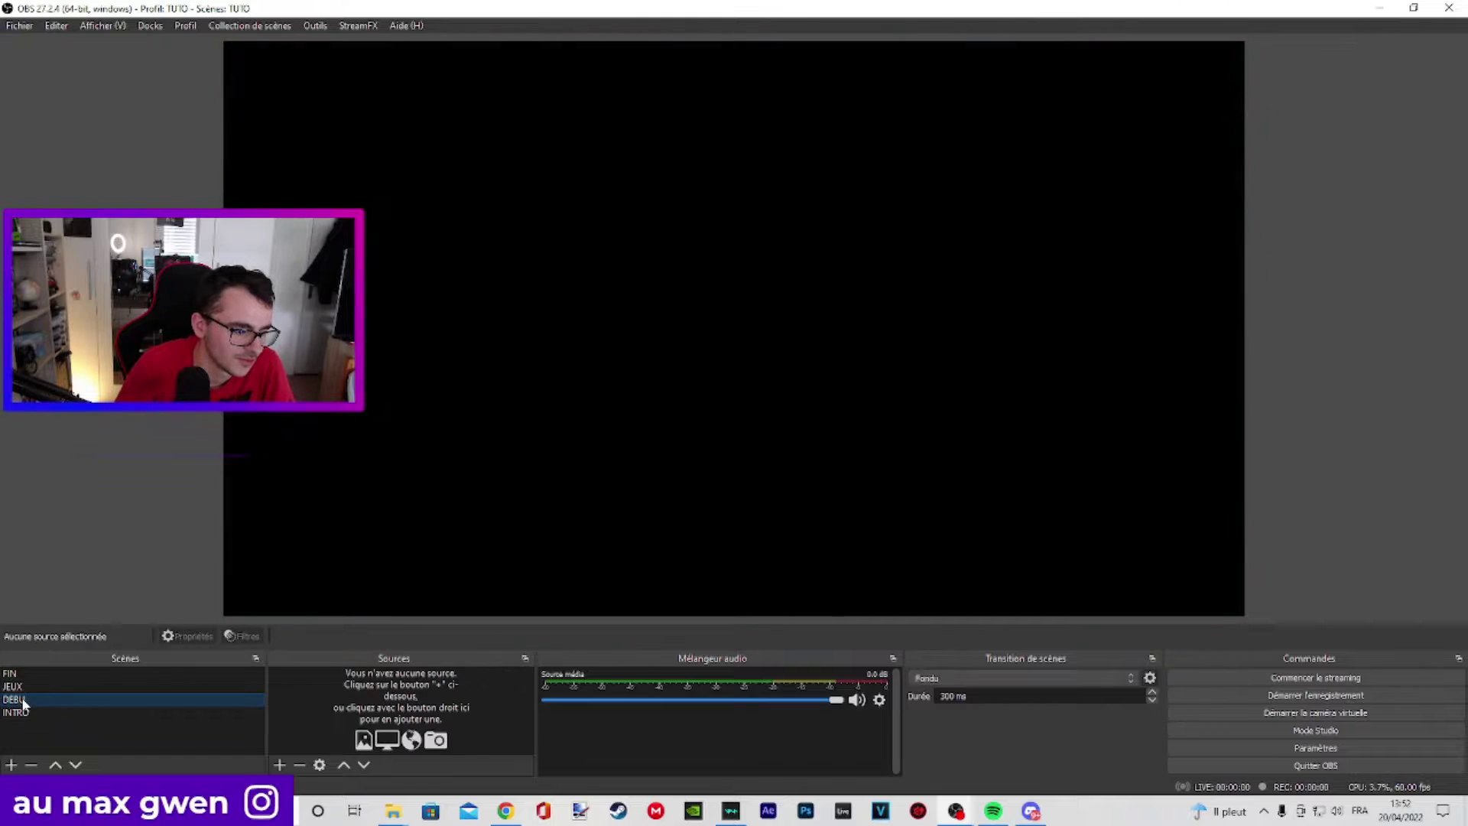
pyautogui.click(280, 765)
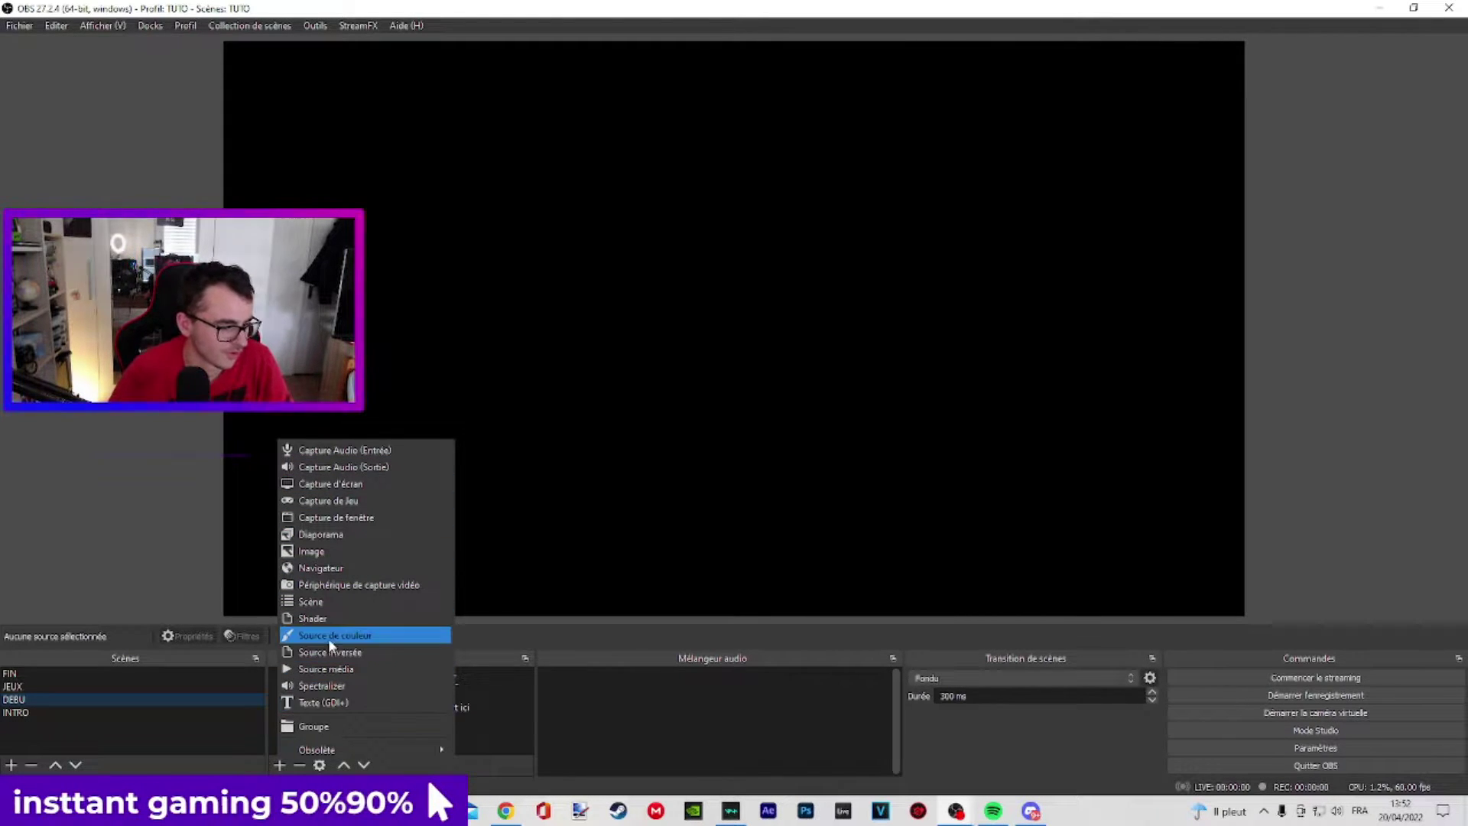
pyautogui.click(325, 669)
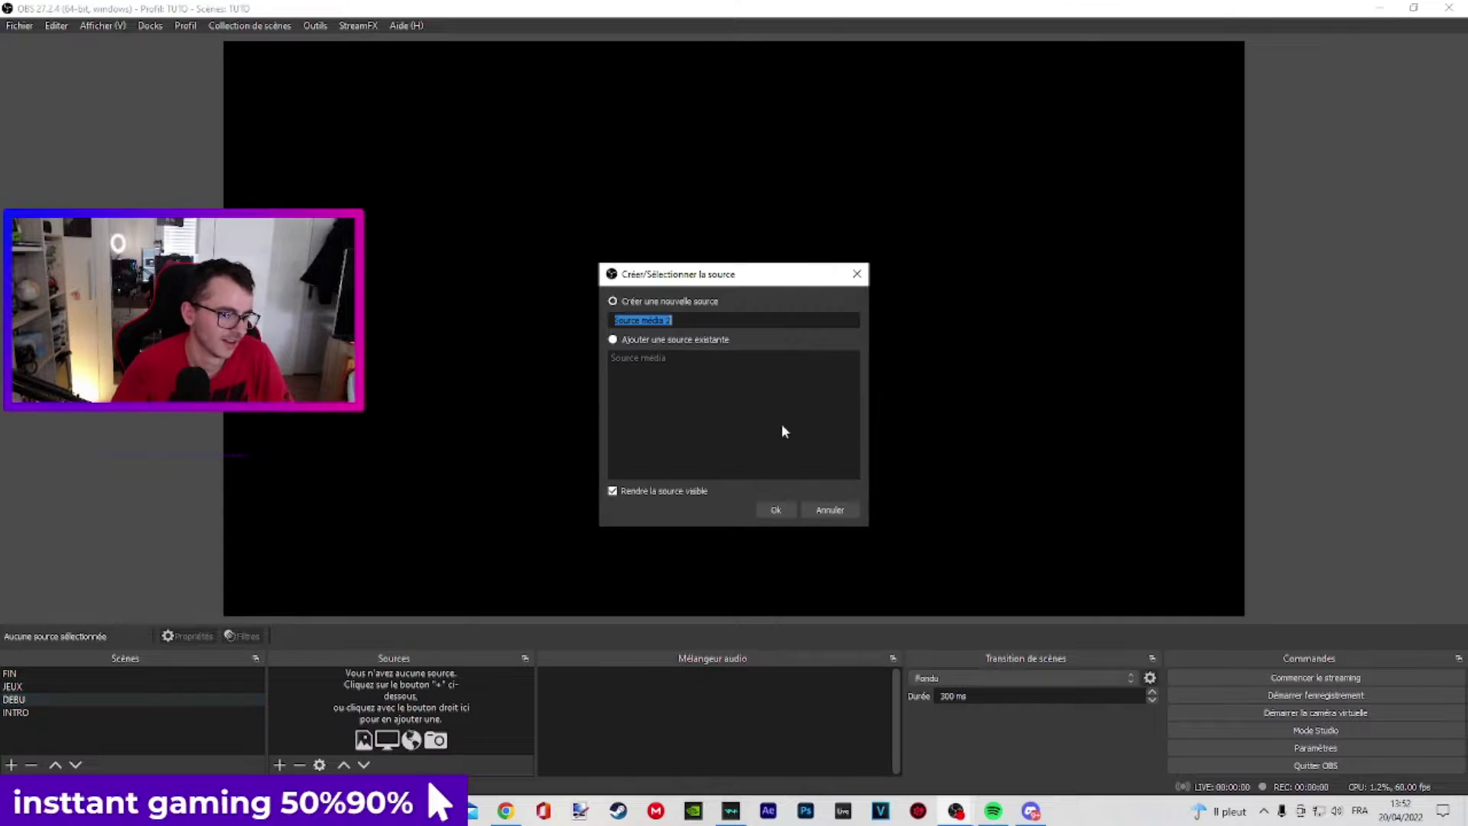
pyautogui.click(773, 511)
pyautogui.click(1074, 679)
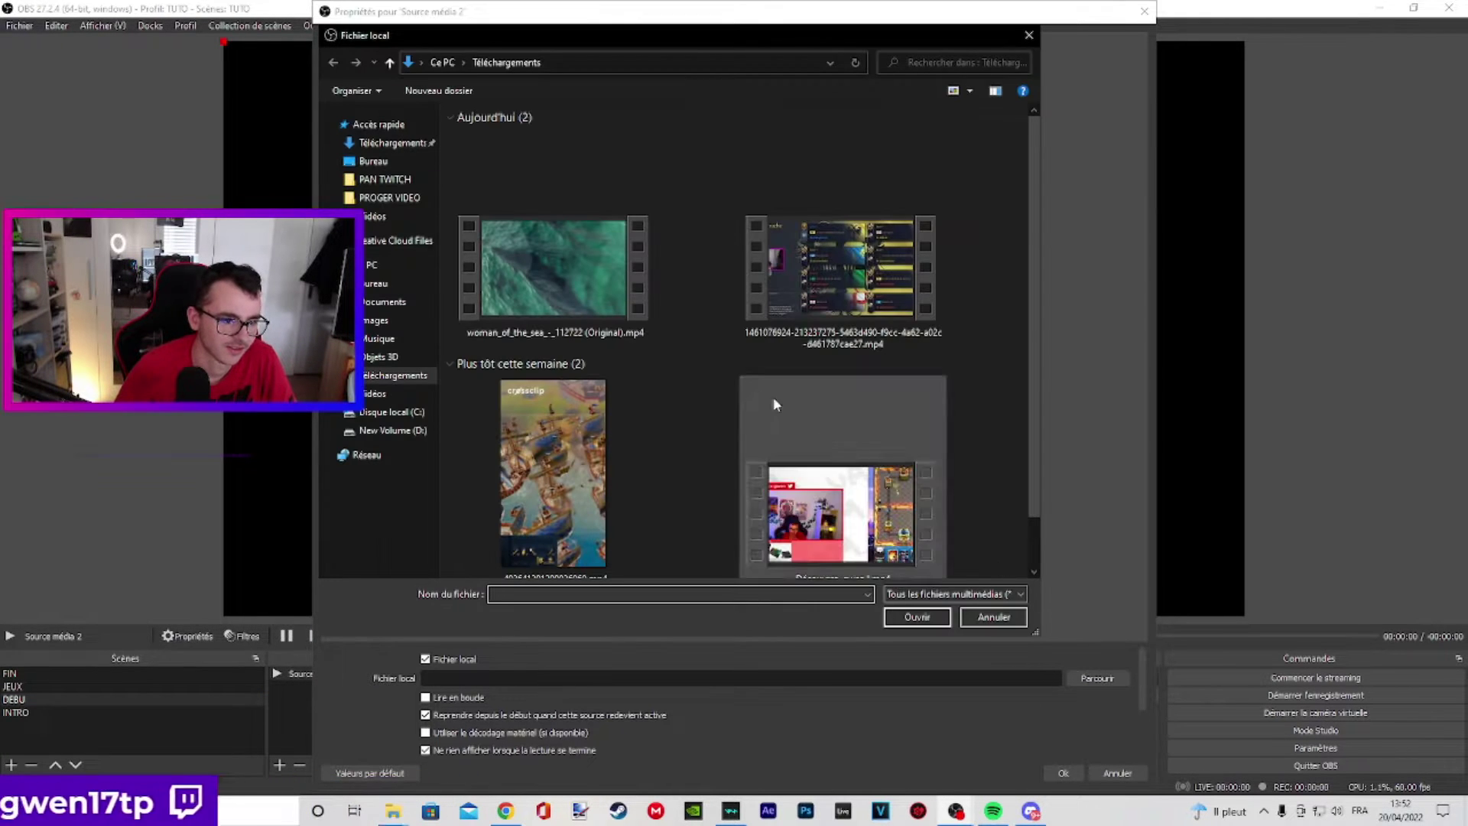
pyautogui.doubleClick(553, 292)
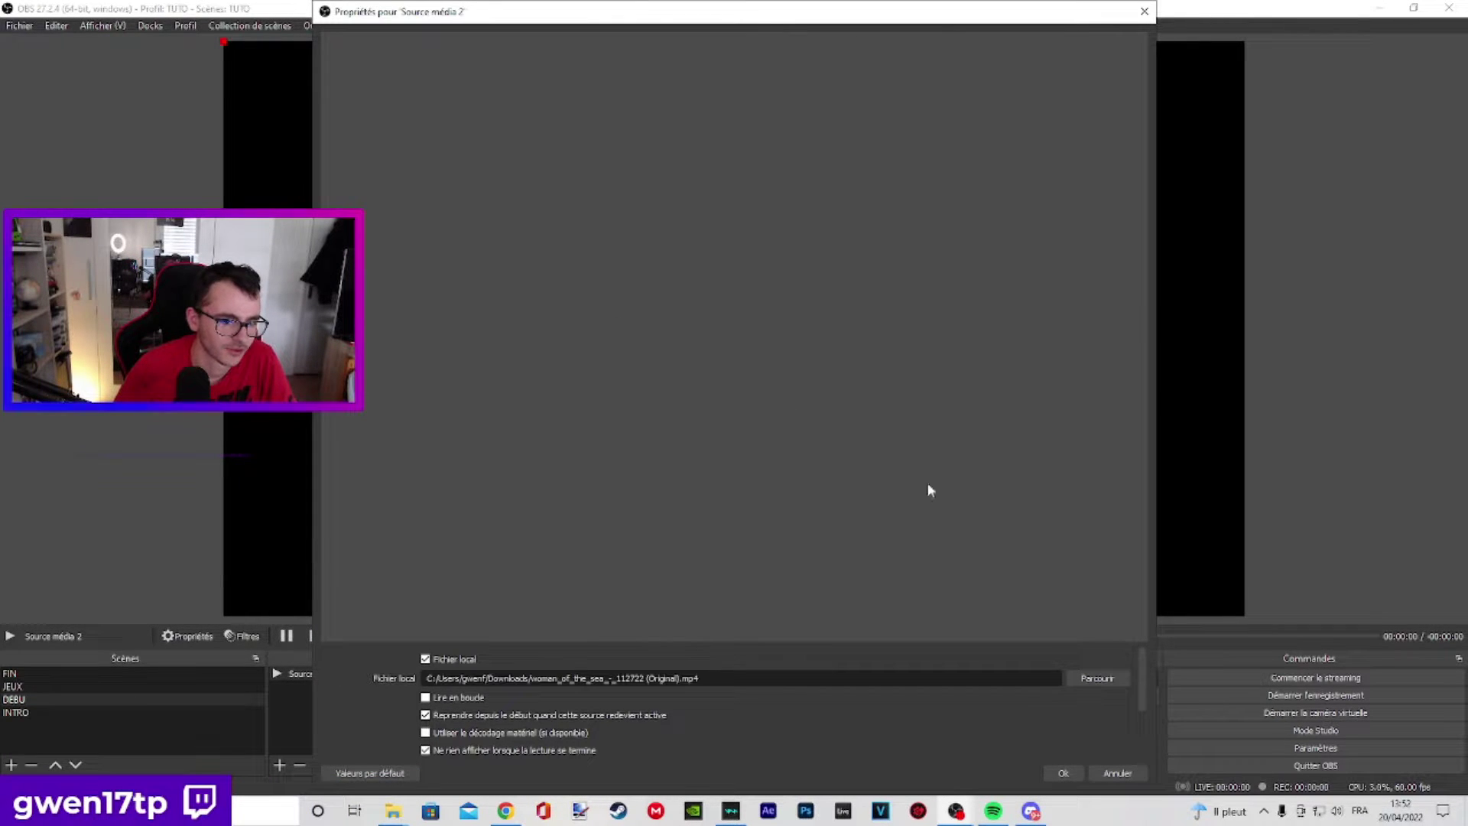
pyautogui.click(1063, 772)
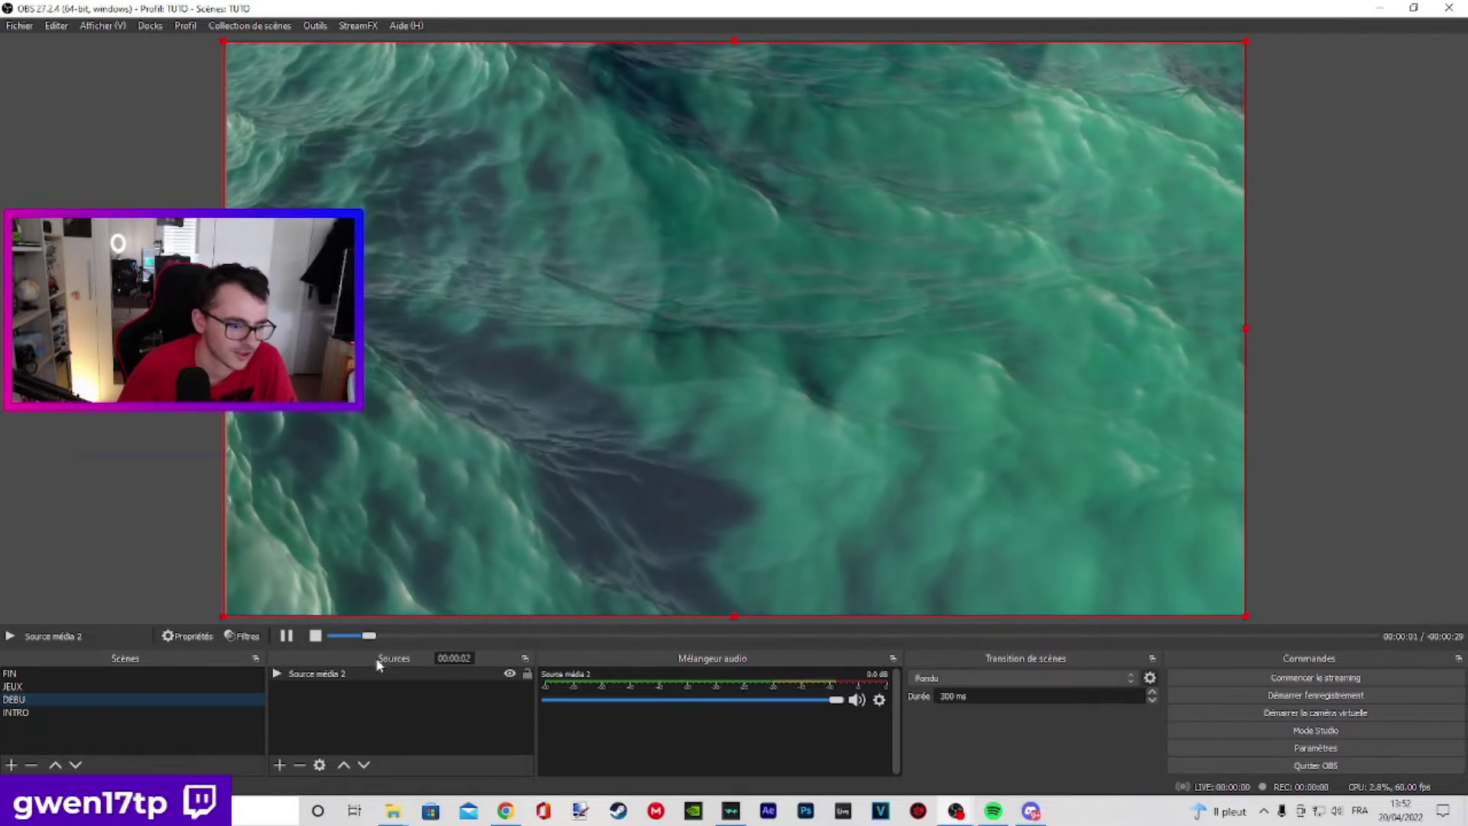
# - Add a Flou effect filter to the DEBU scene's media source, using type Flou par moyenne, and increase the blur size
pyautogui.rightClick(360, 674)
pyautogui.click(421, 644)
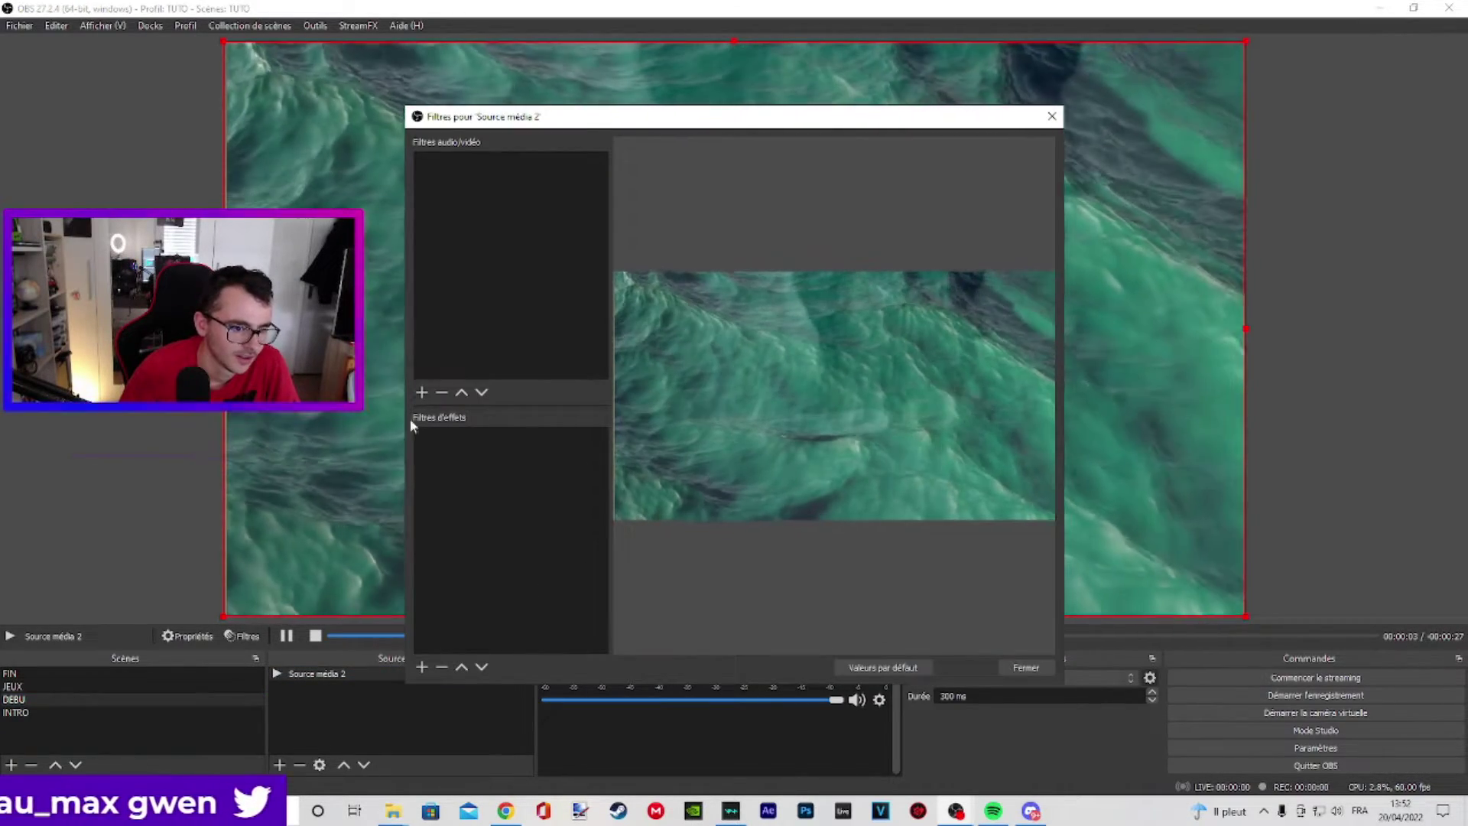
pyautogui.click(422, 667)
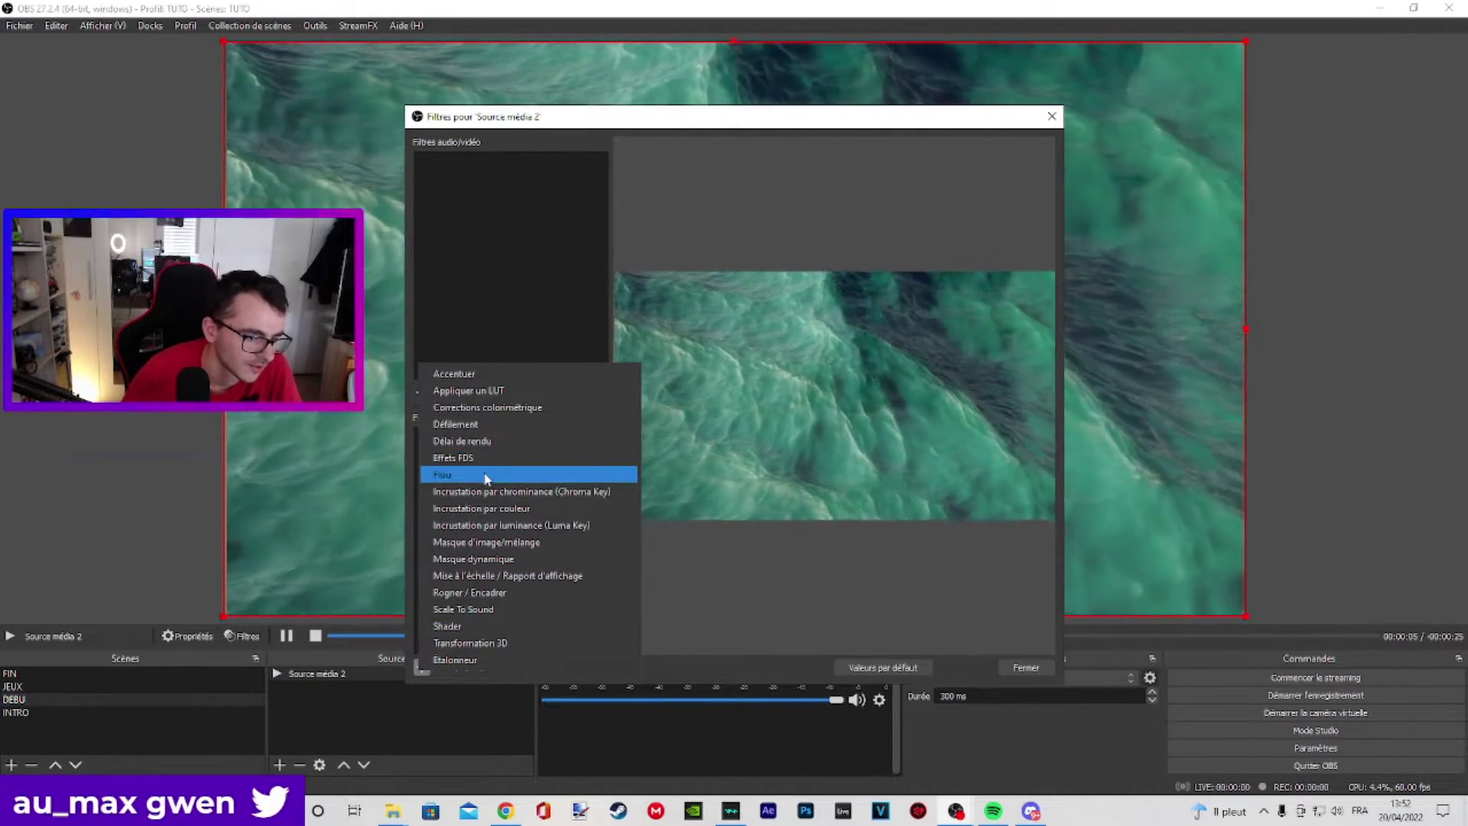
pyautogui.click(505, 475)
pyautogui.click(713, 425)
pyautogui.moveTo(678, 459); pyautogui.dragTo(1009, 517)
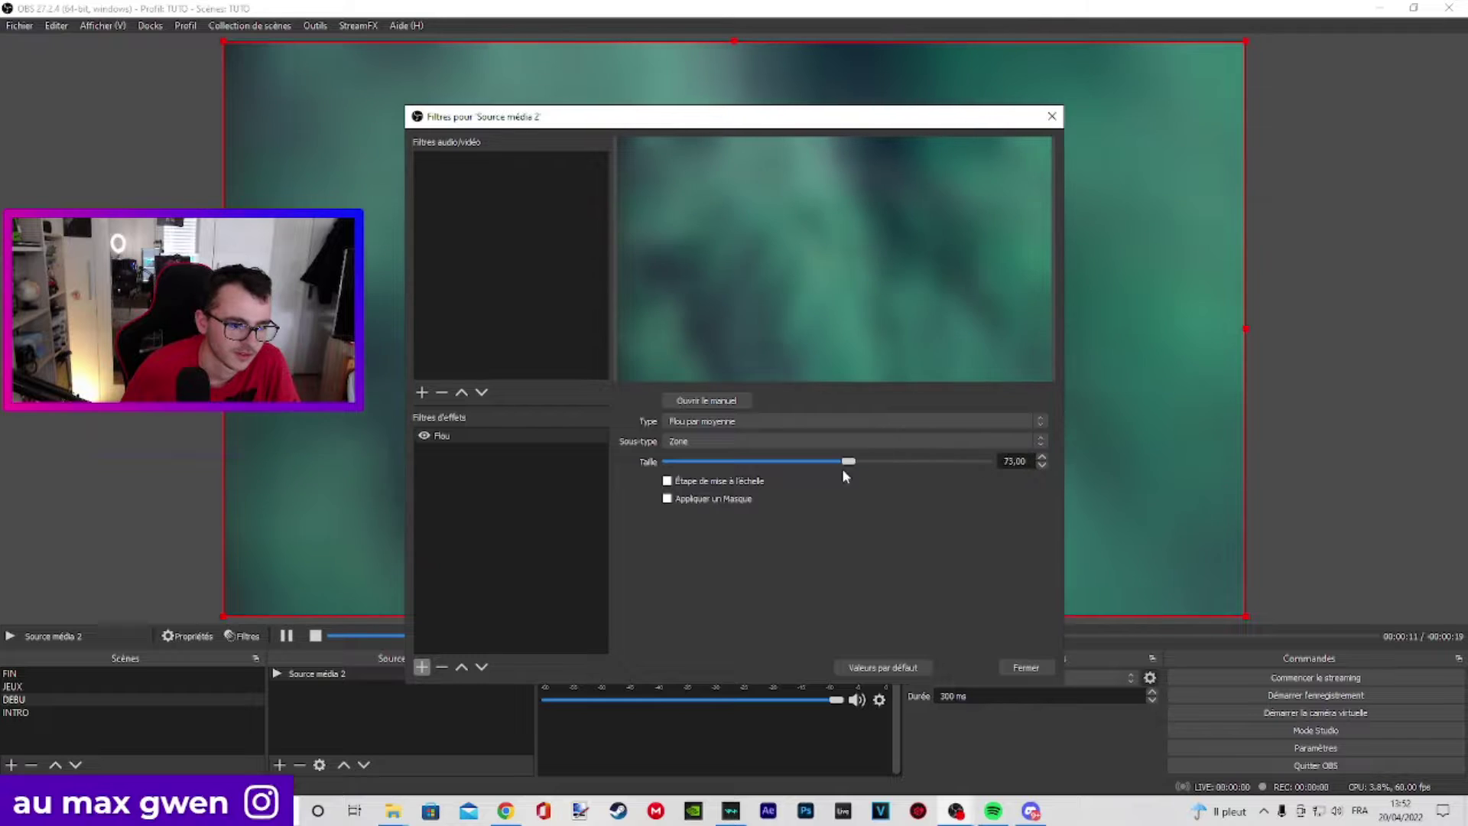
pyautogui.moveTo(843, 472); pyautogui.dragTo(800, 472)
pyautogui.click(1025, 667)
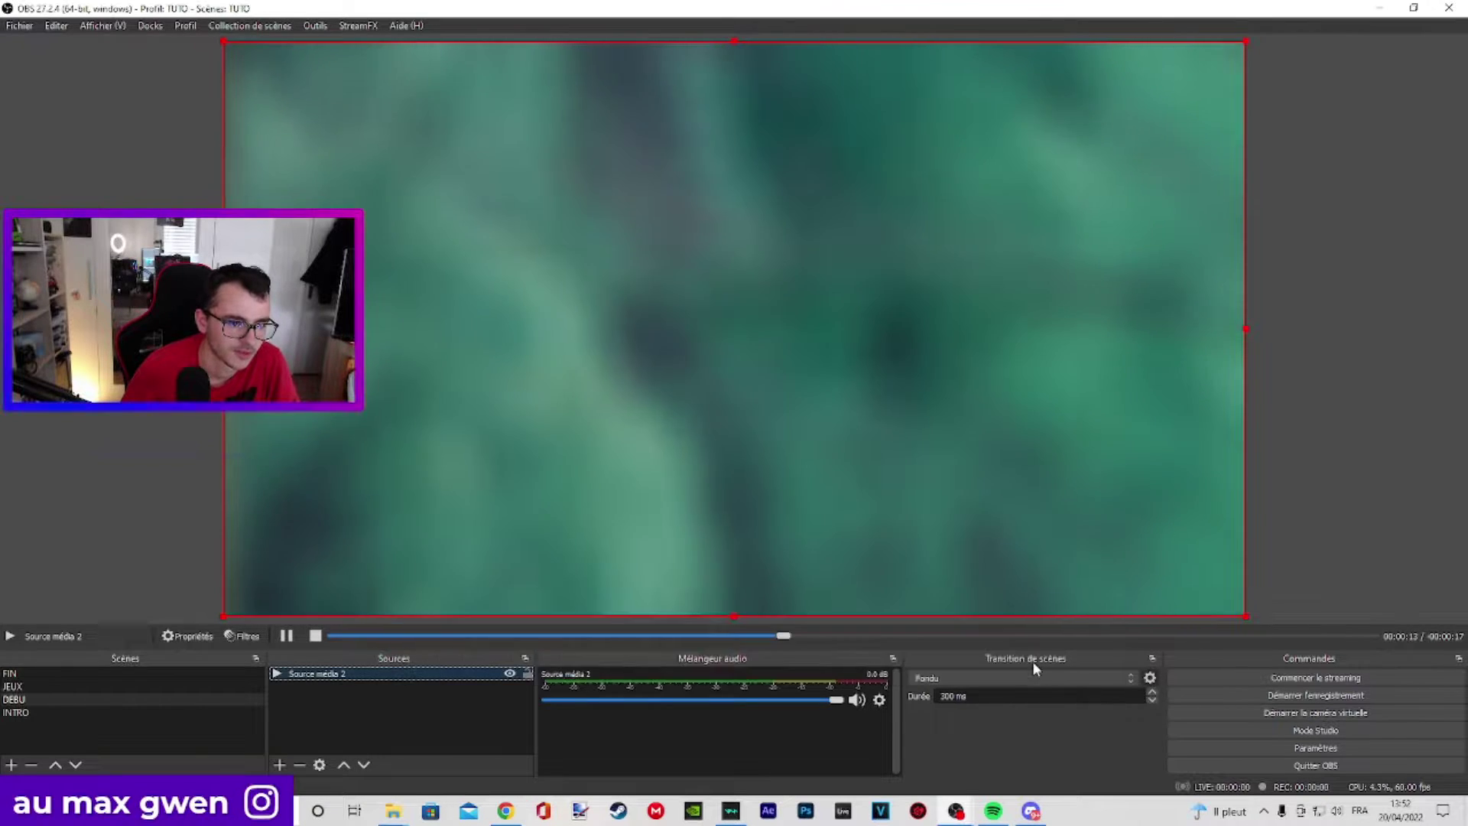
# - Disable the Flou filter on the DEBU scene's media source while keeping it in the filter list
pyautogui.rightClick(446, 669)
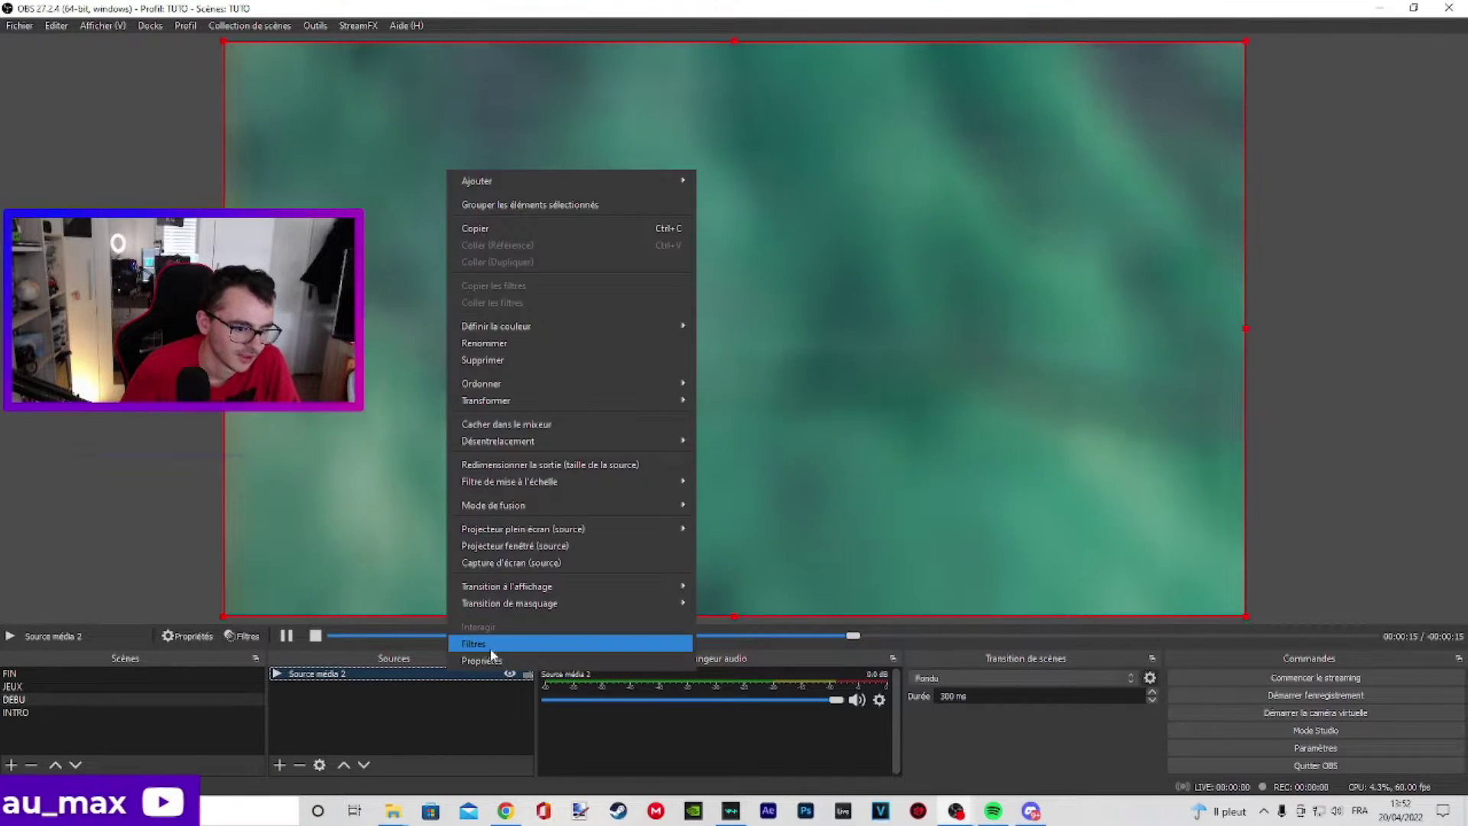
pyautogui.click(473, 642)
pyautogui.click(424, 435)
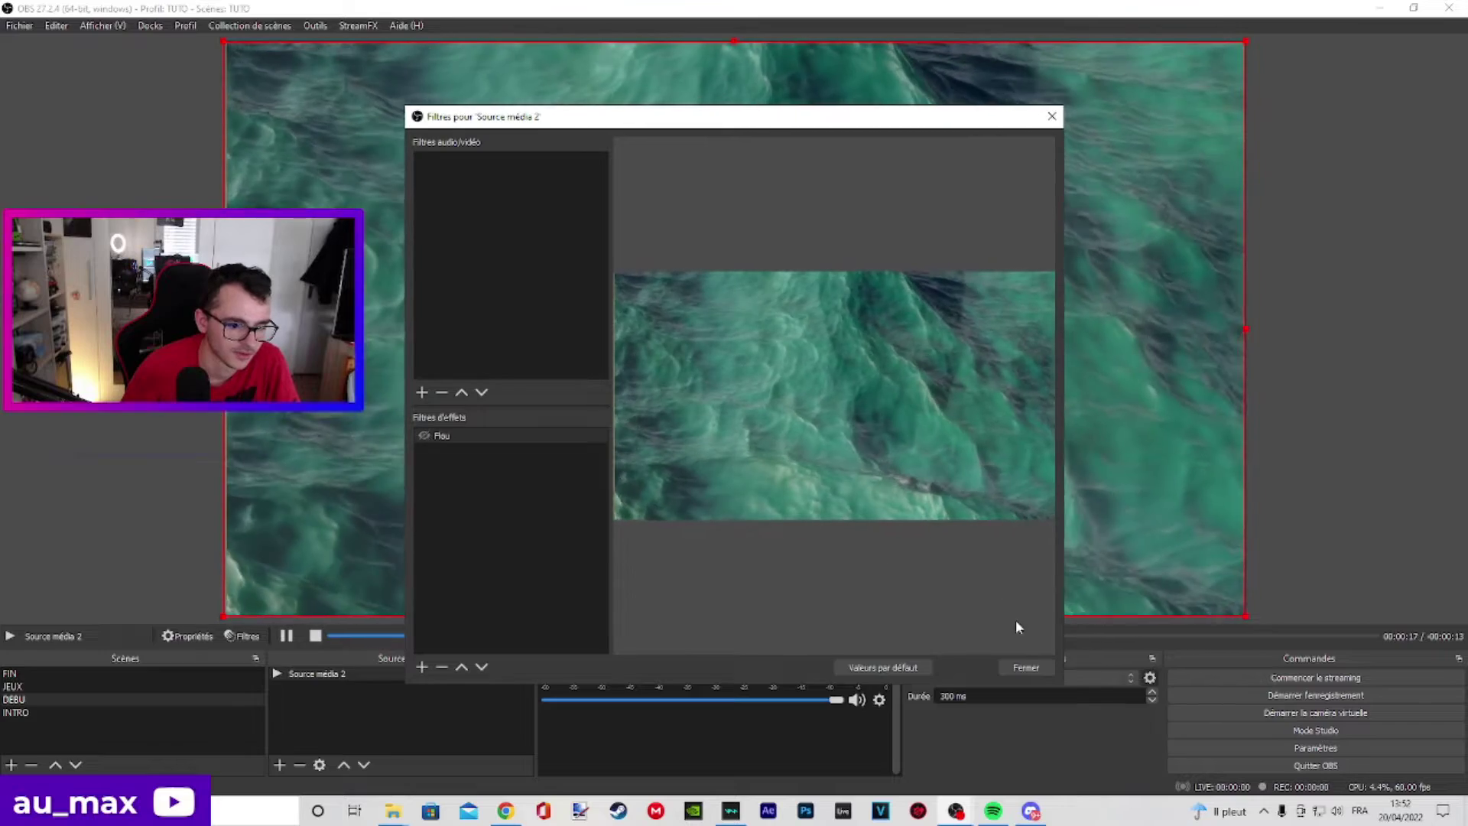
pyautogui.click(1026, 667)
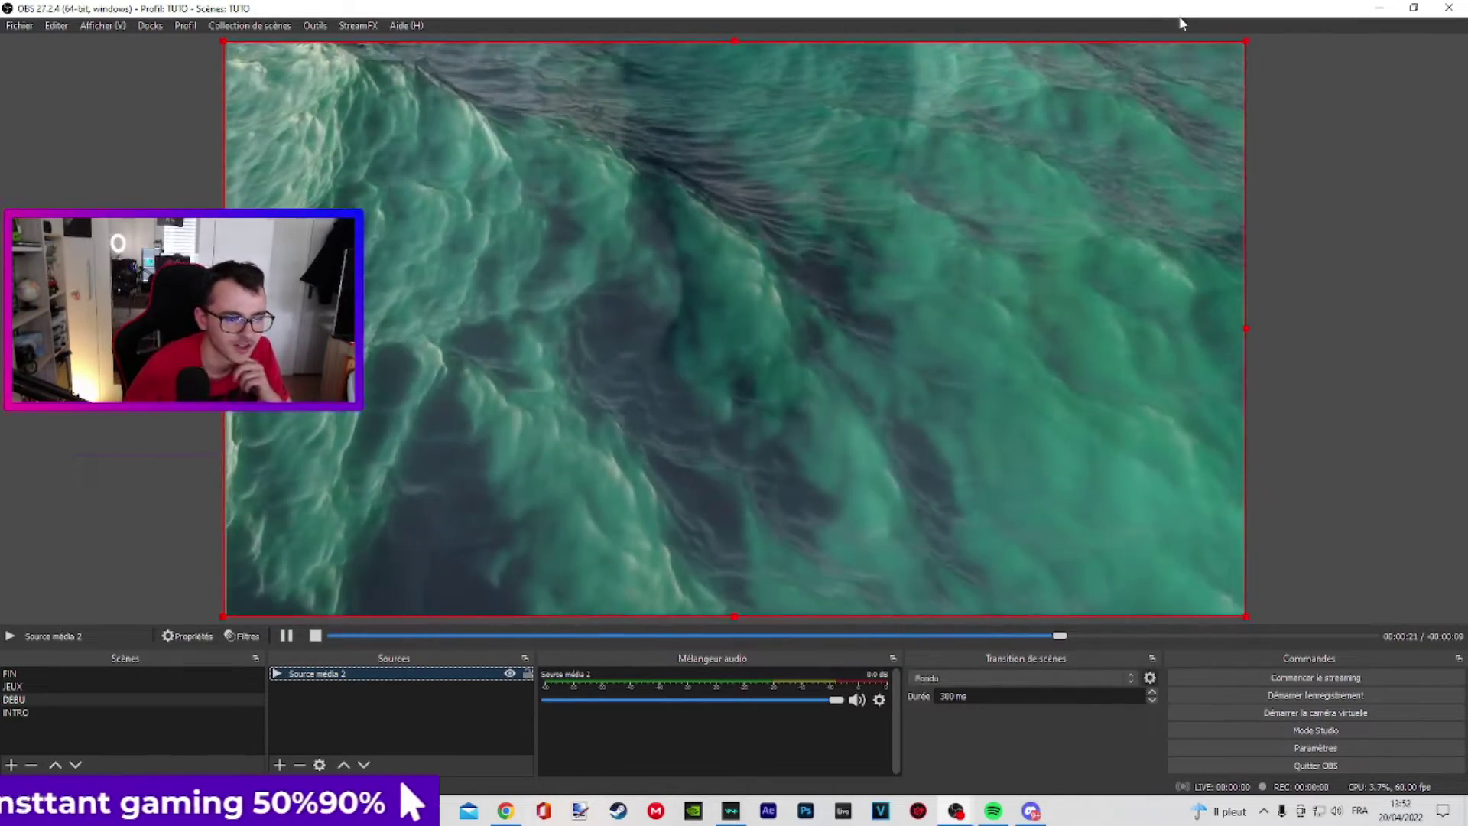
# - Switch to the Animated Gradient Border Generator in Chrome, set hue 130 and brightness 45, and copy a newly generated URL
pyautogui.click(1379, 7)
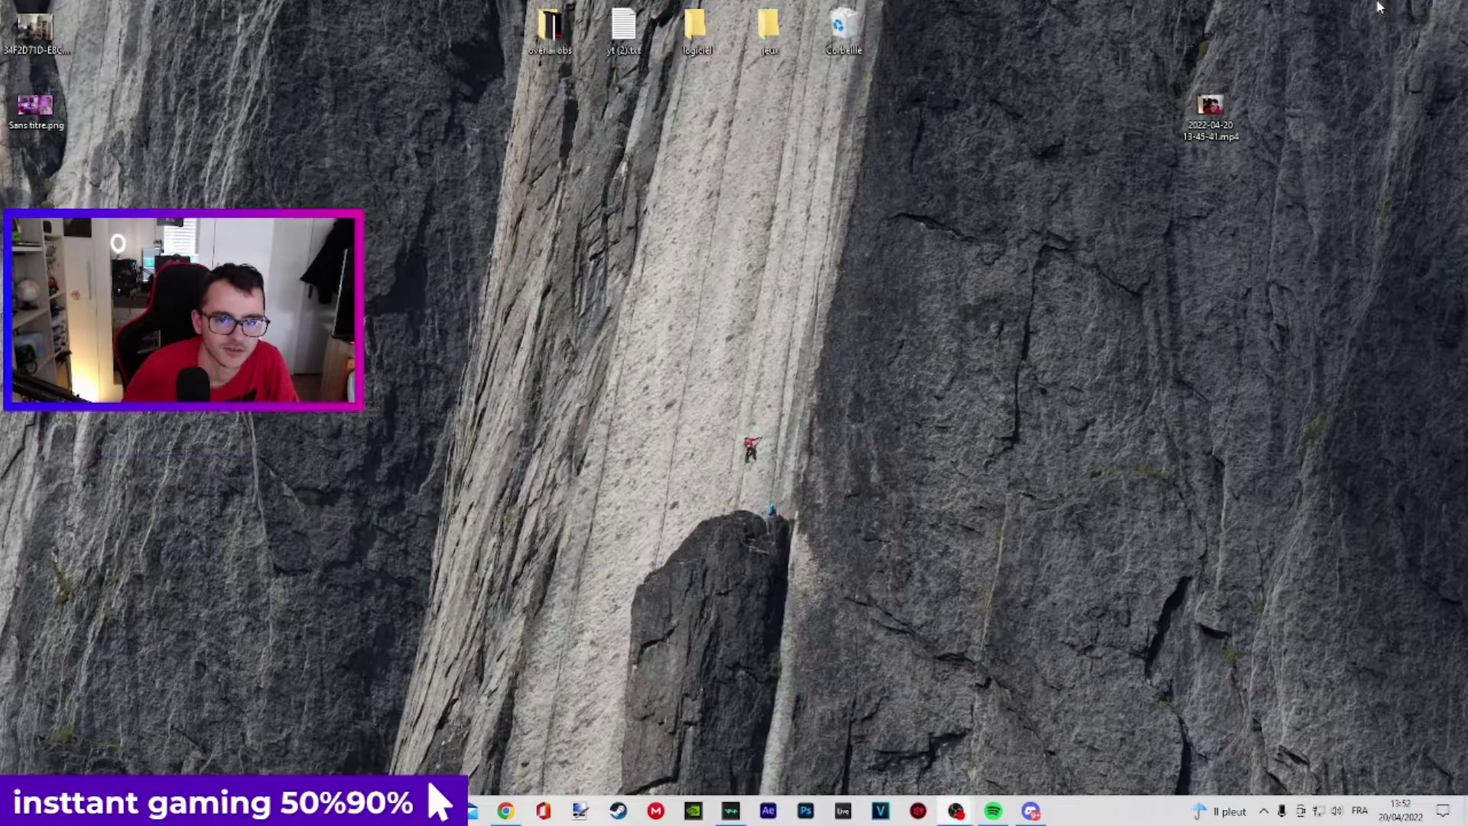
pyautogui.click(504, 812)
pyautogui.click(284, 10)
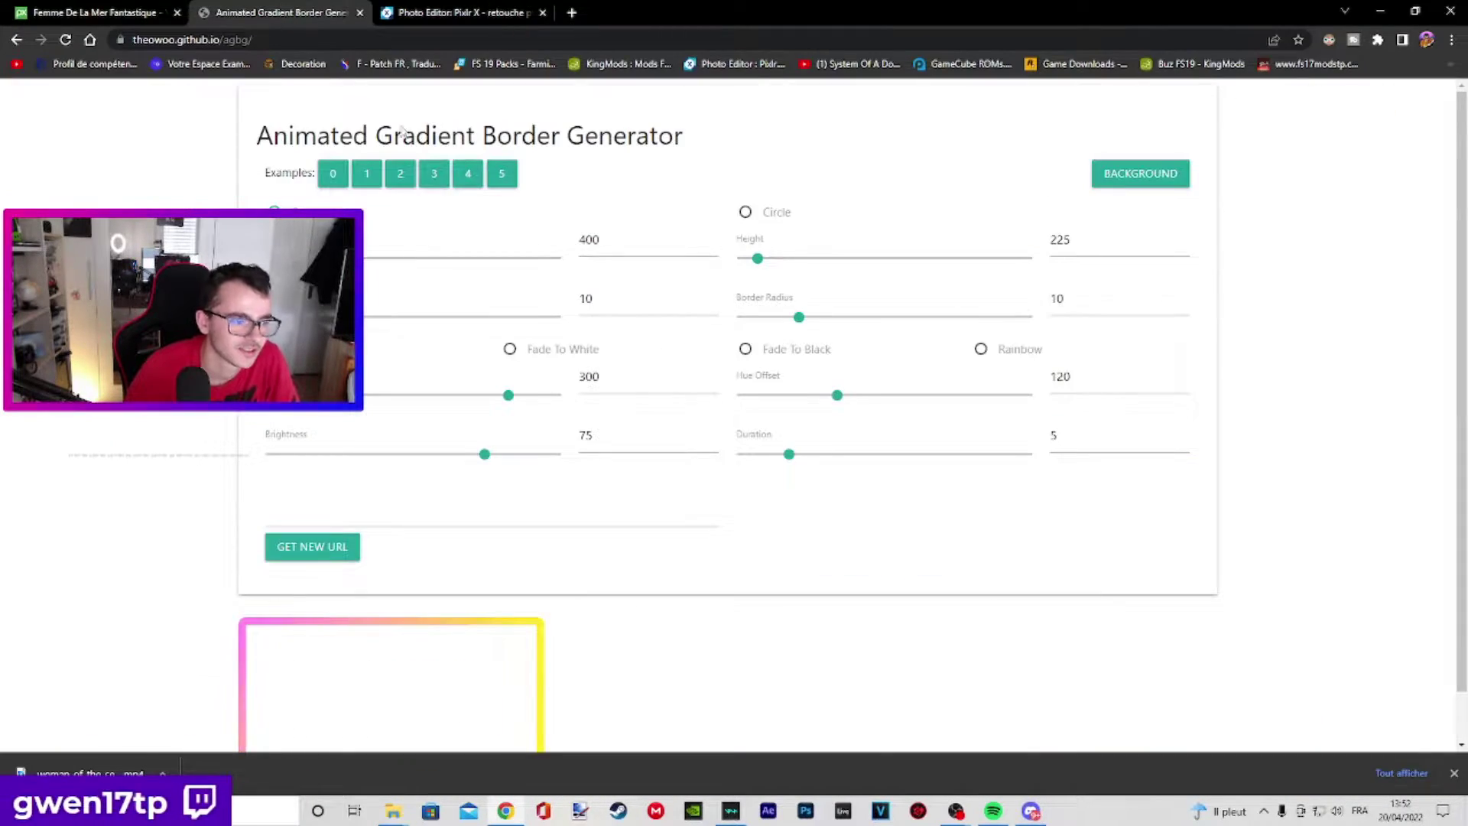
pyautogui.scroll(-1, 746, 418)
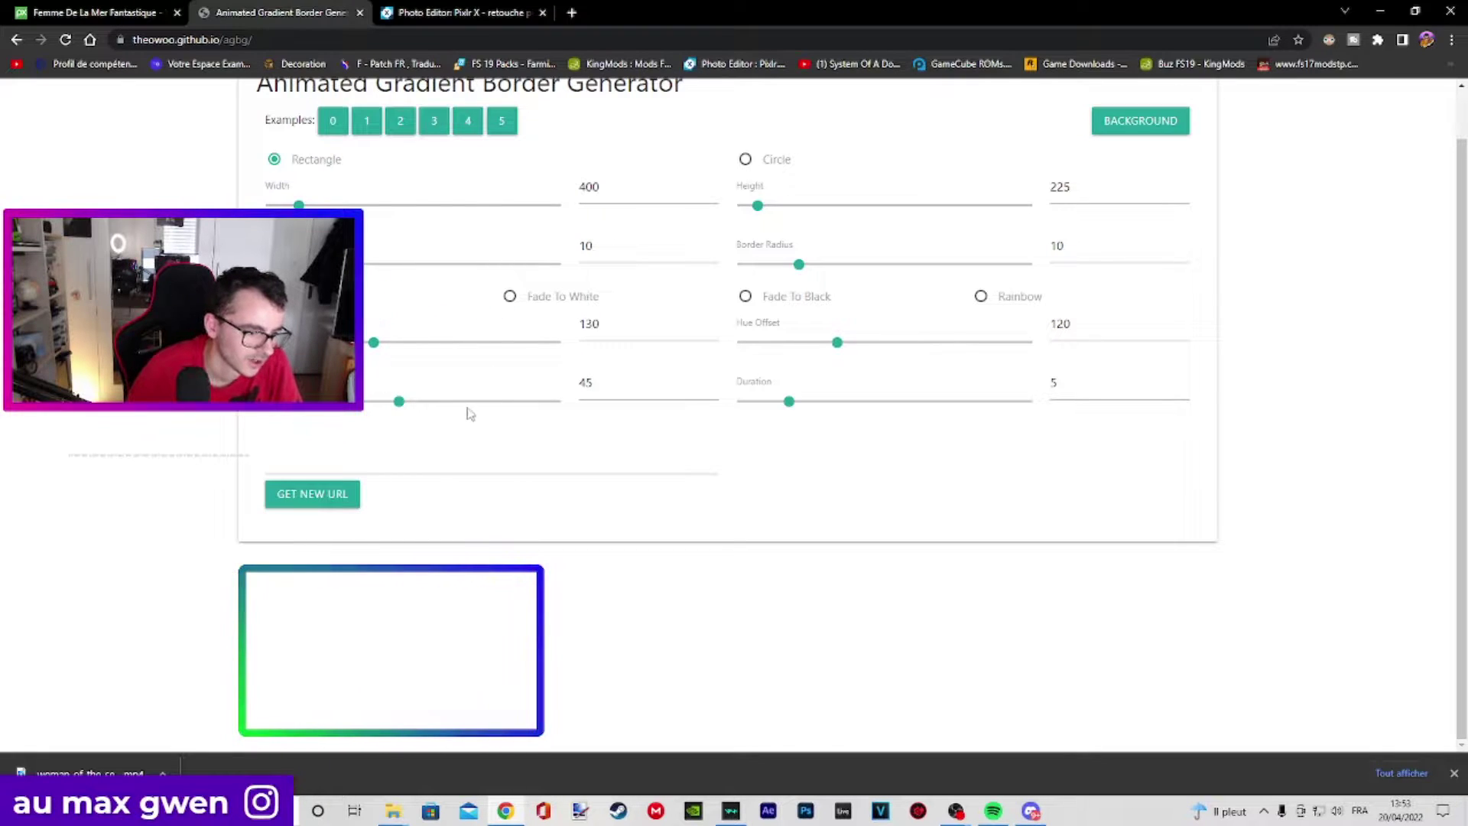
pyautogui.click(306, 508)
pyautogui.rightClick(522, 519)
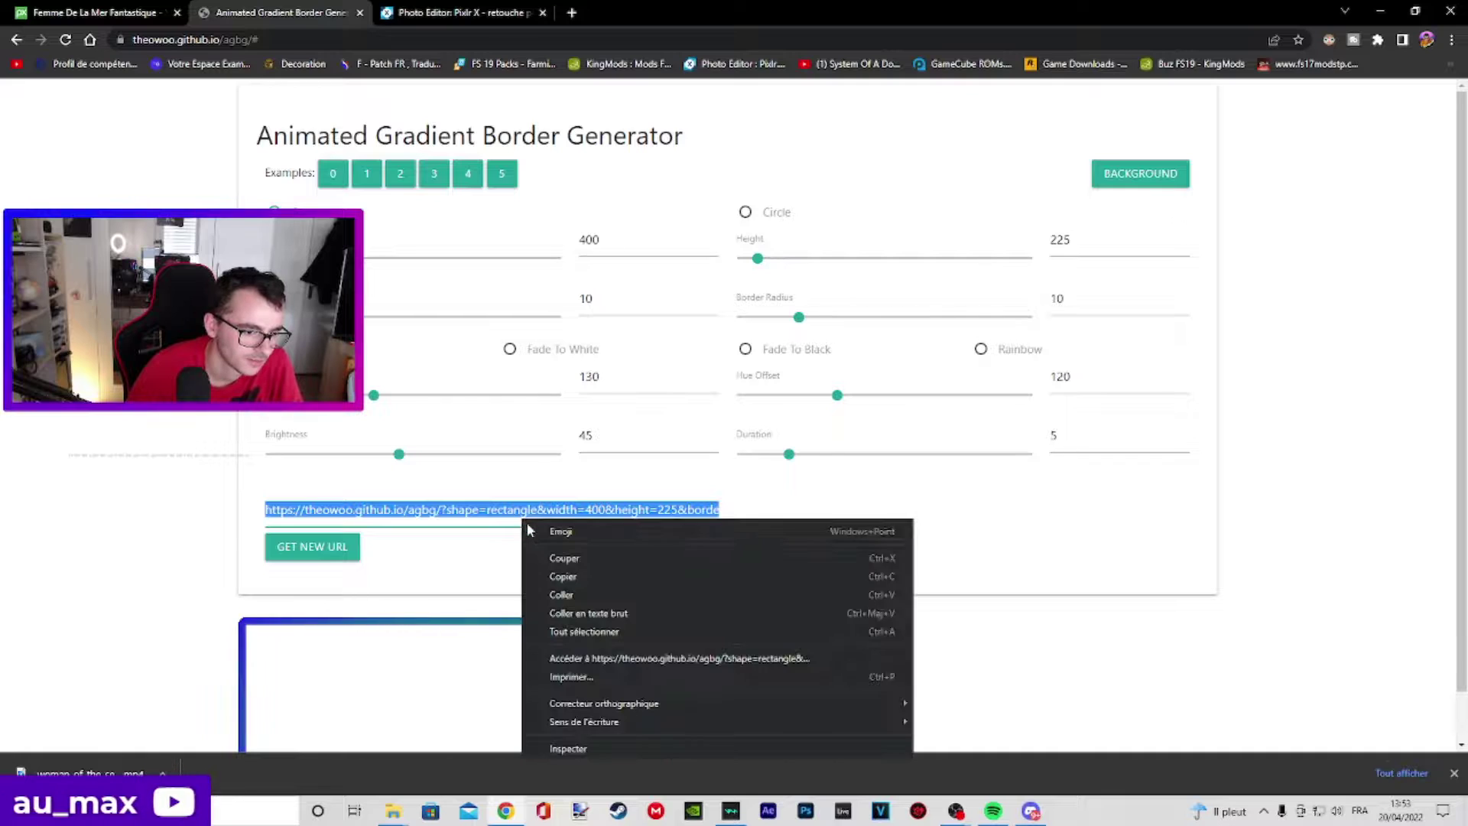
pyautogui.click(584, 571)
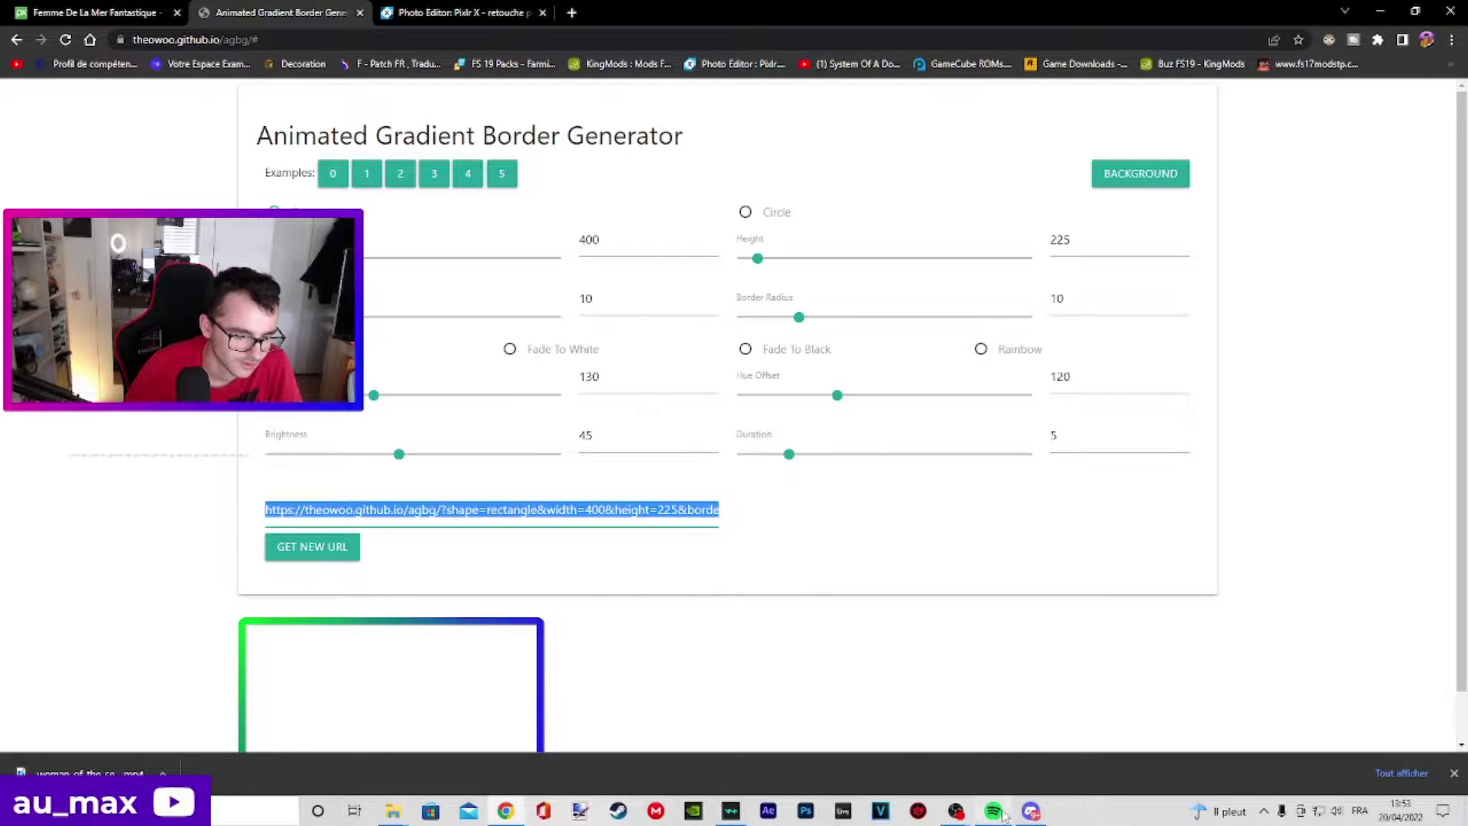
# - Switch back to OBS and enable looped playback (Lire en boucle) for the DEBU scene's media source
pyautogui.moveTo(957, 812)
pyautogui.click(938, 766)
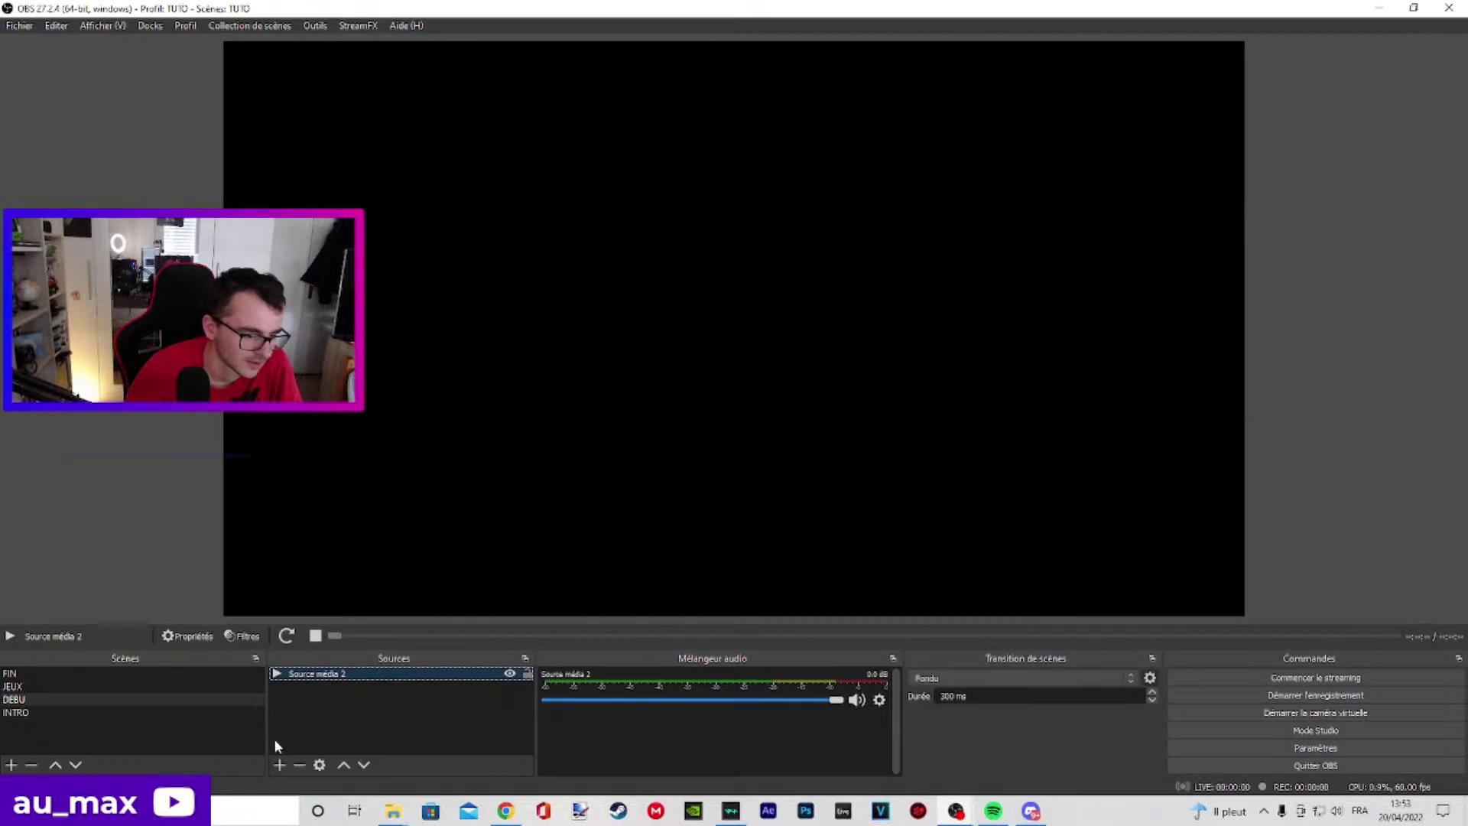
pyautogui.rightClick(436, 673)
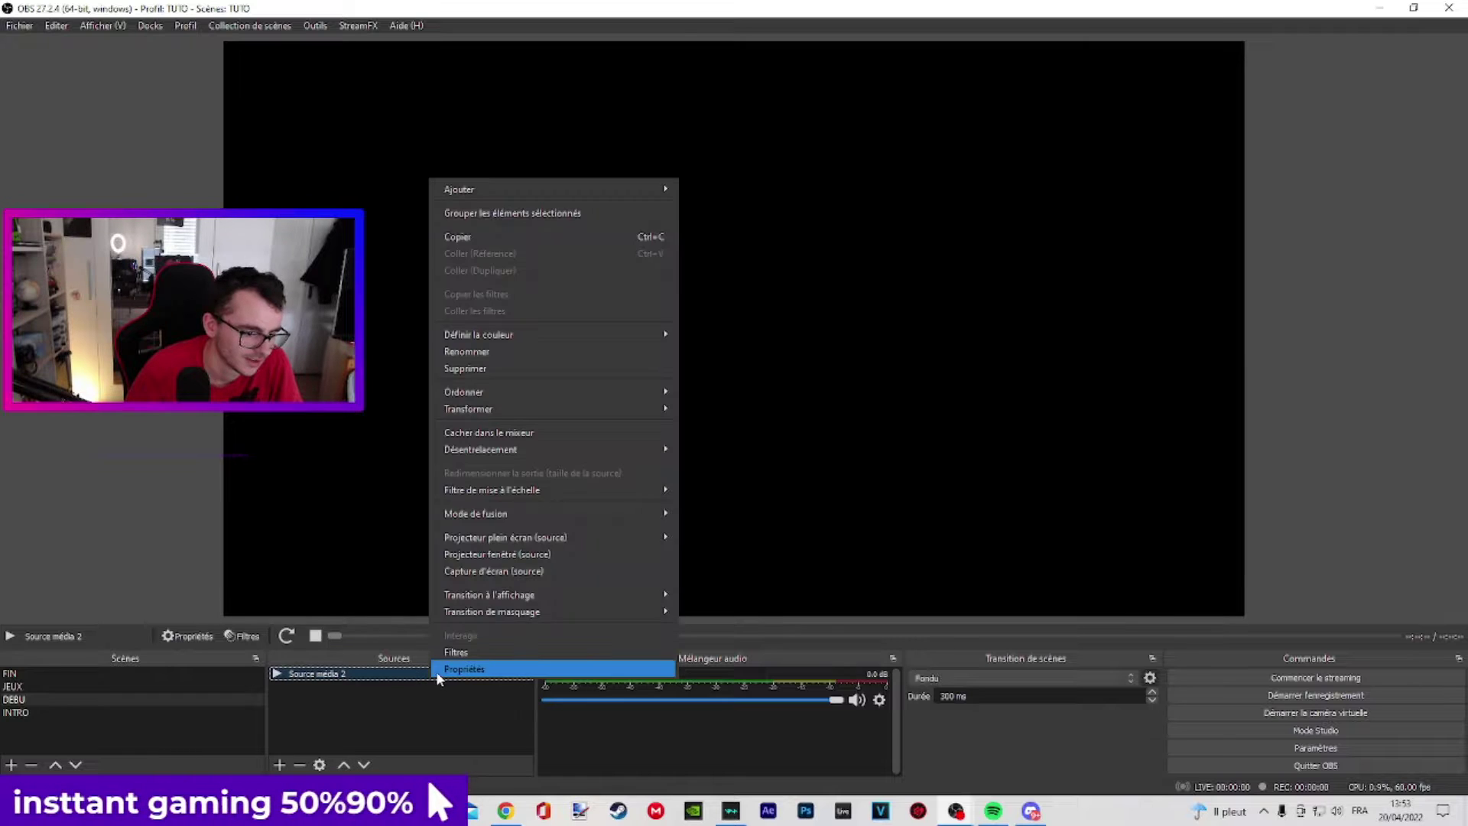
pyautogui.click(489, 613)
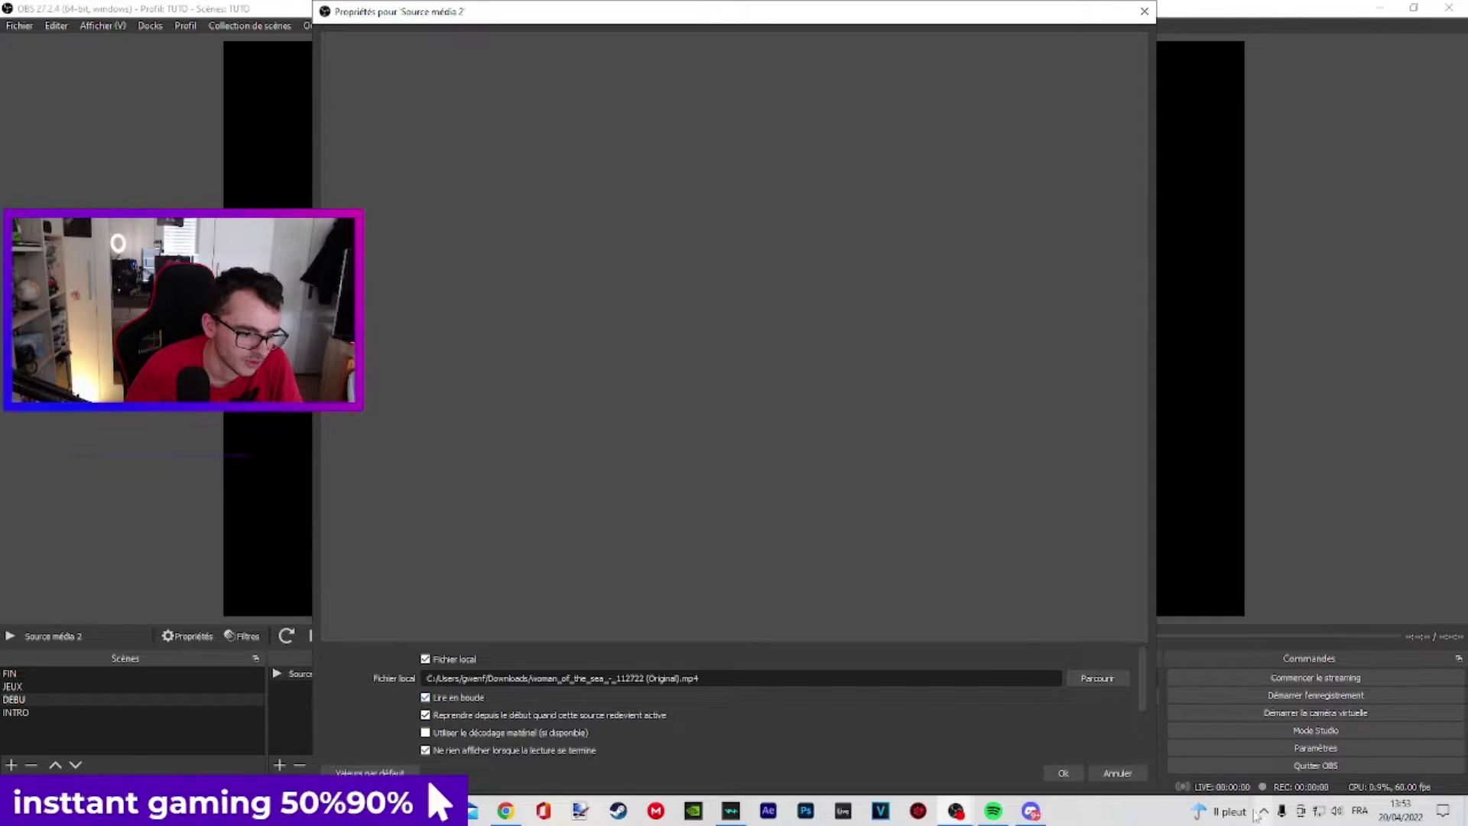
pyautogui.click(1076, 773)
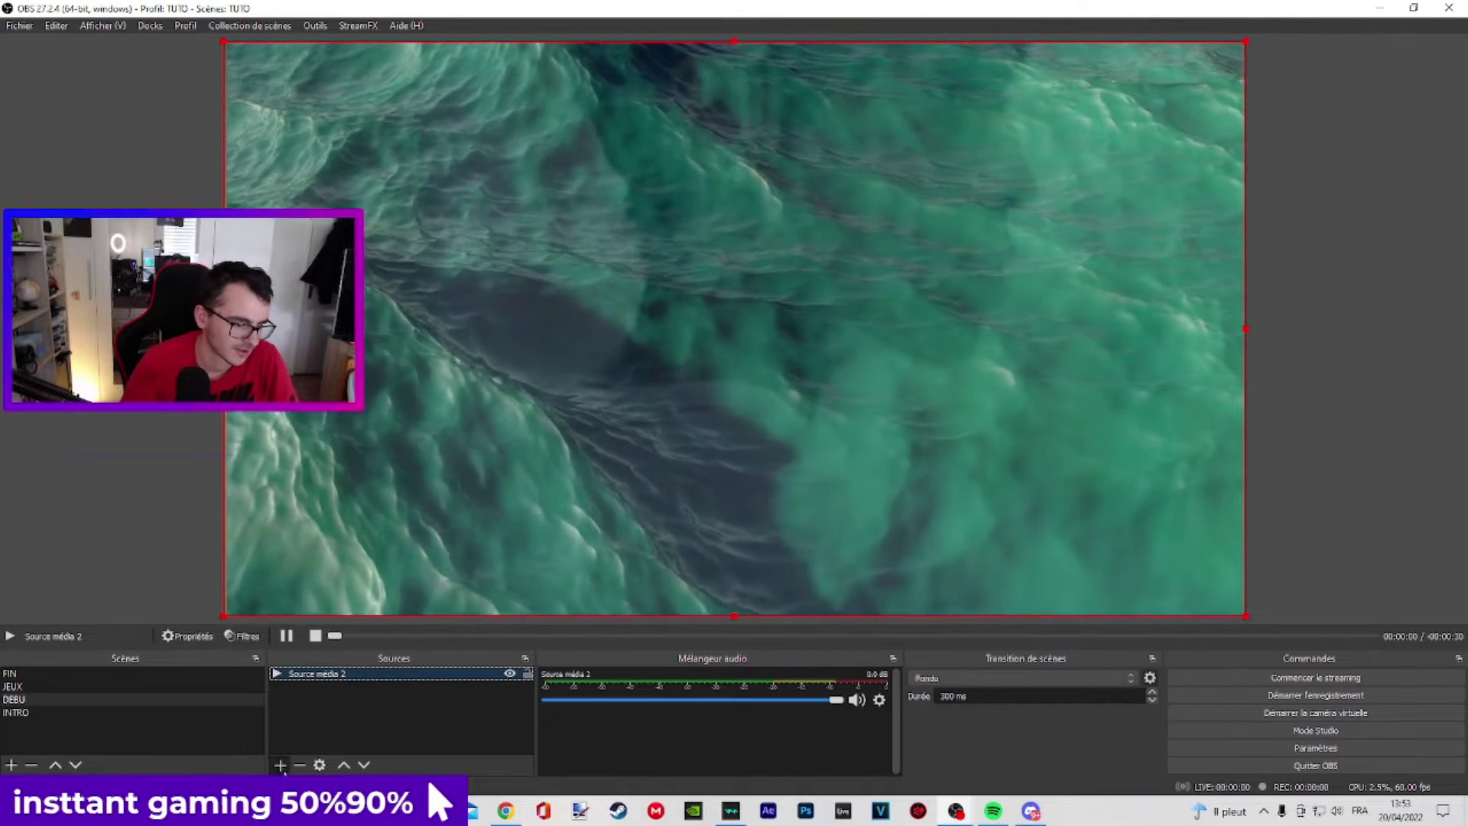
# - Add a new Navigateur source with the default name to the DEBU scene and enter the copied border URL
pyautogui.click(279, 765)
pyautogui.click(336, 578)
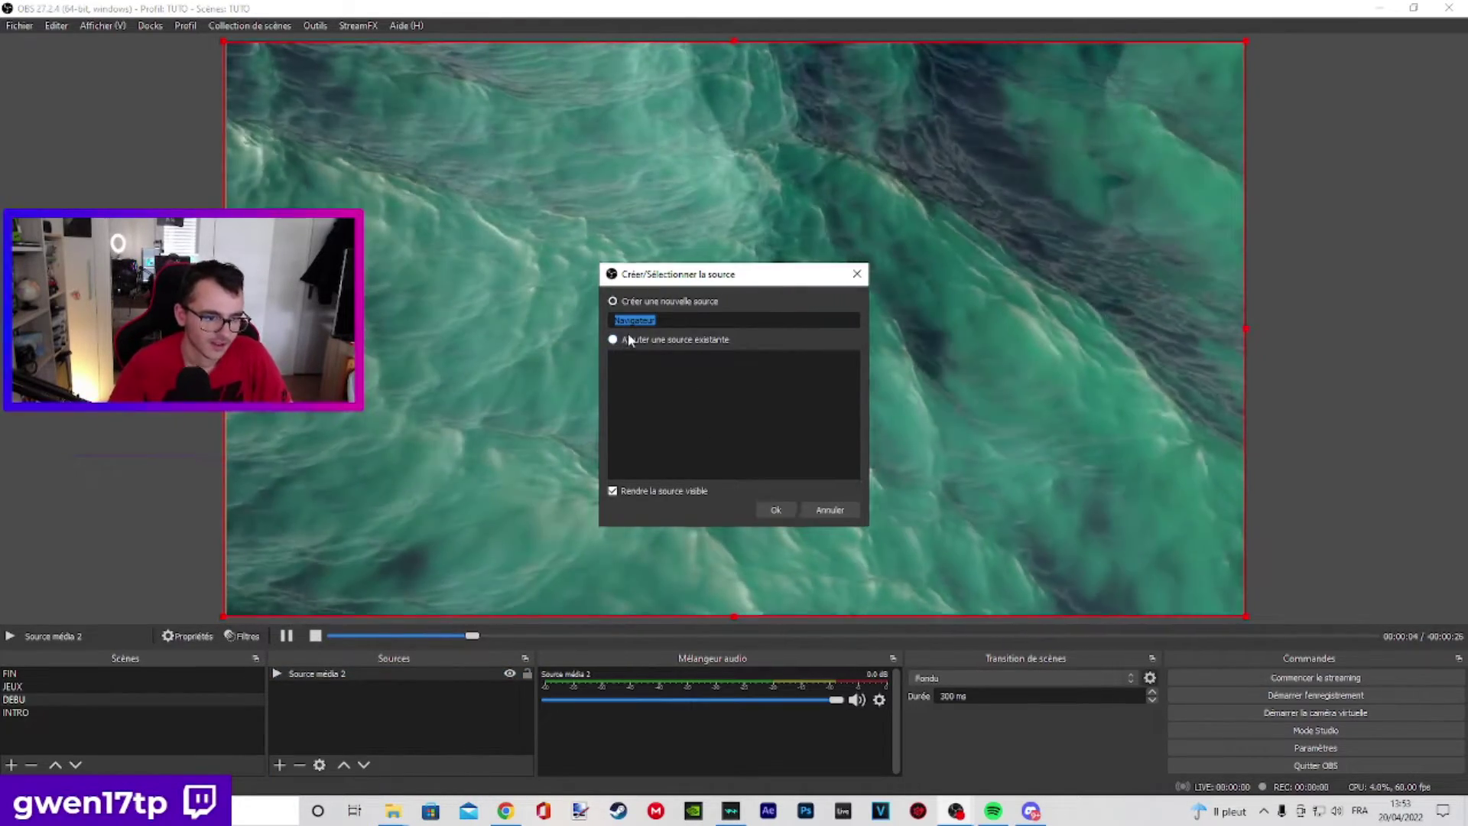
pyautogui.click(776, 509)
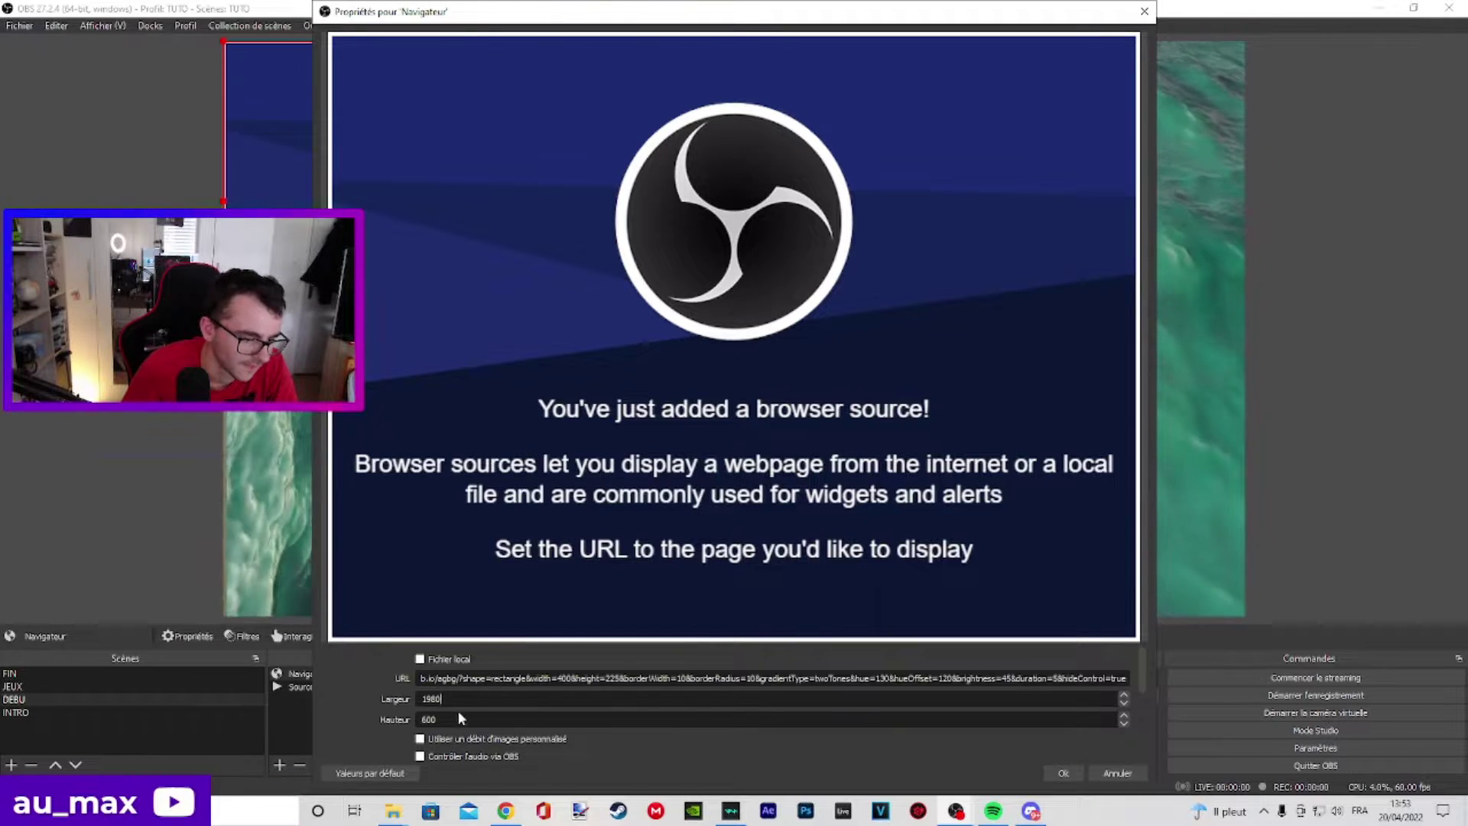
# - Set the browser source's width to 1920 and its height to the full canvas height, and accept the properties
pyautogui.click(423, 719)
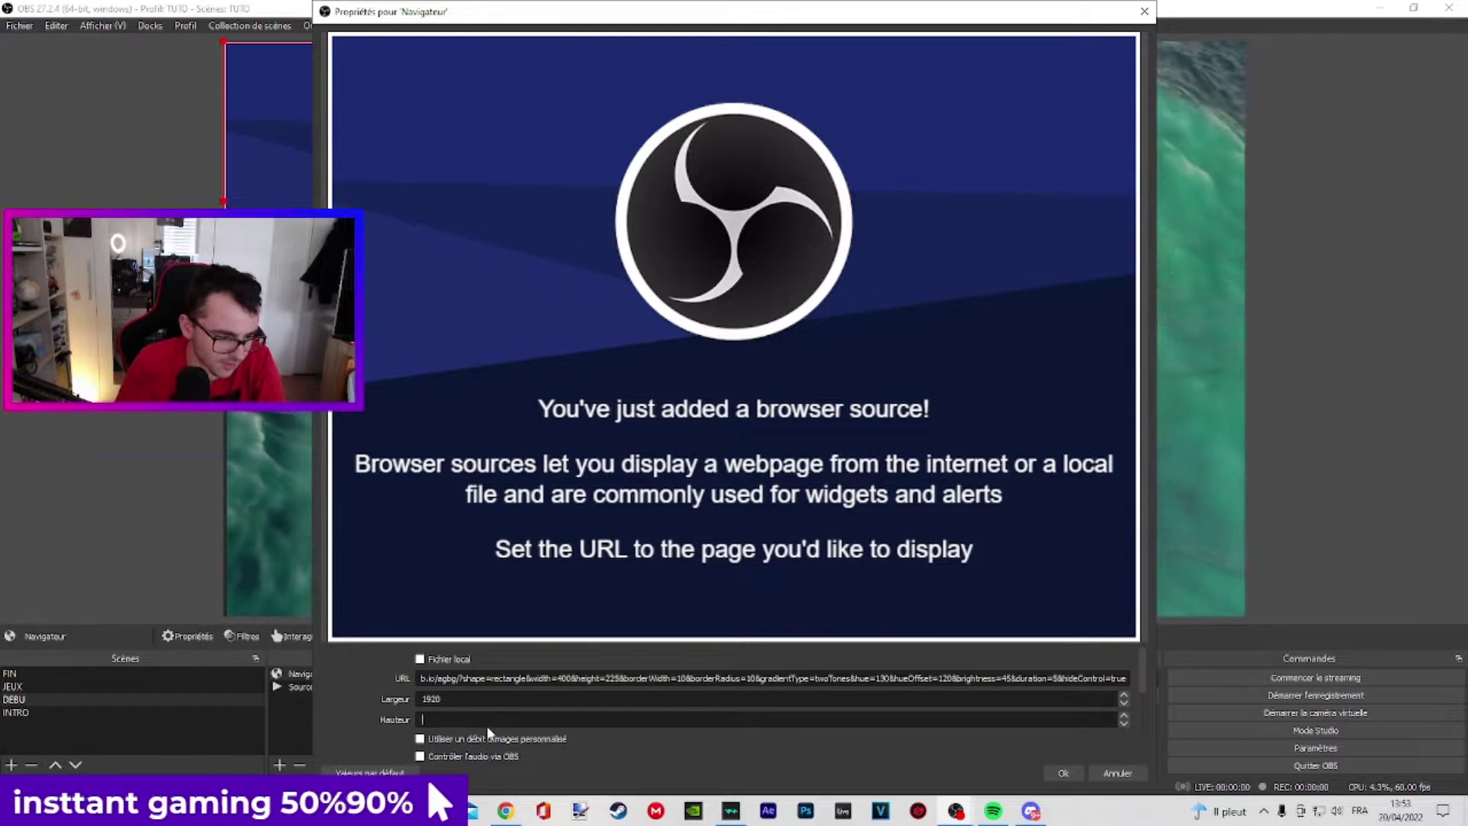
pyautogui.press('Delete')
pyautogui.press('Delete')
pyautogui.press('Delete')
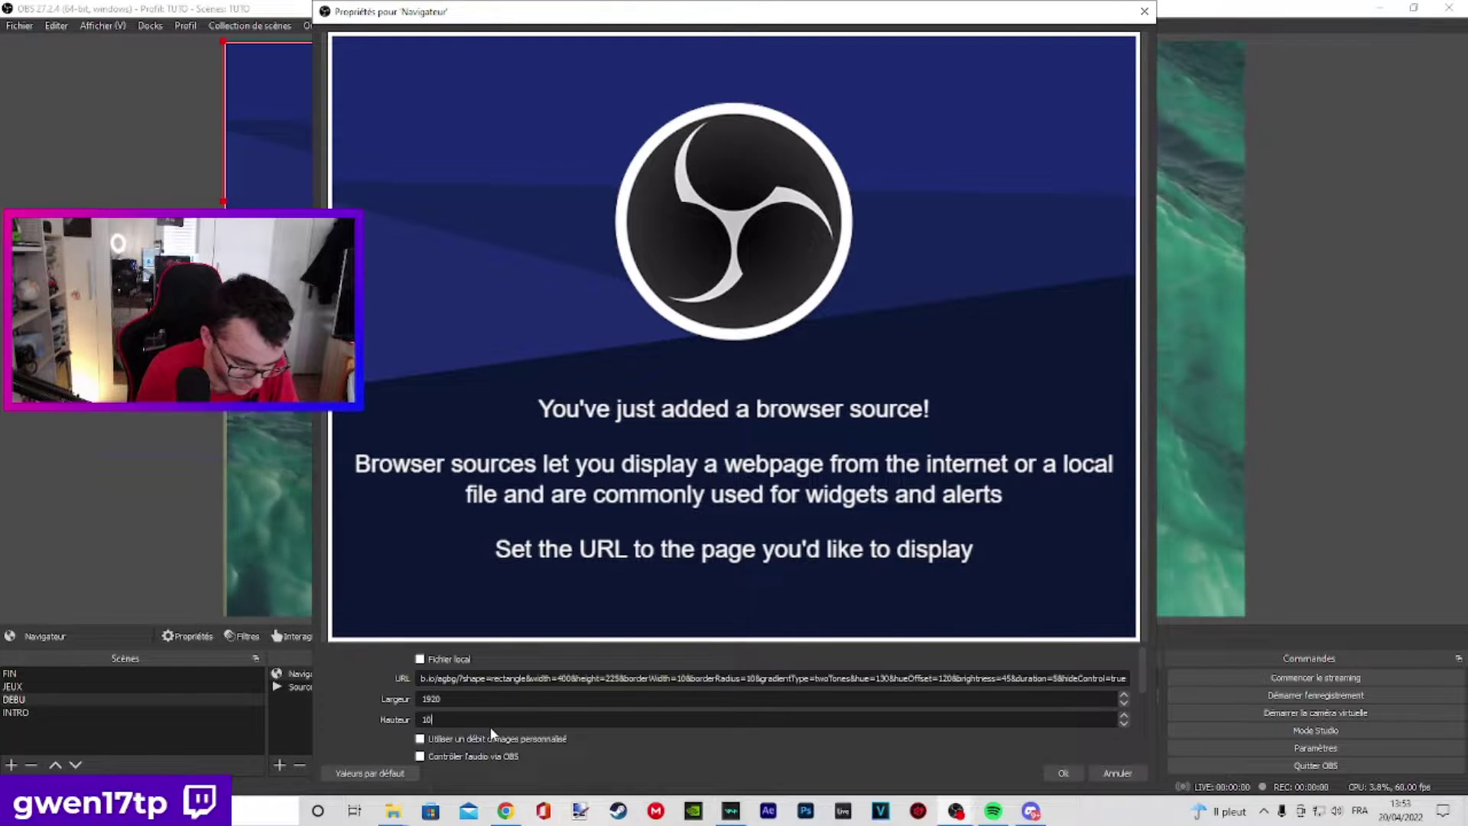
pyautogui.click(1062, 772)
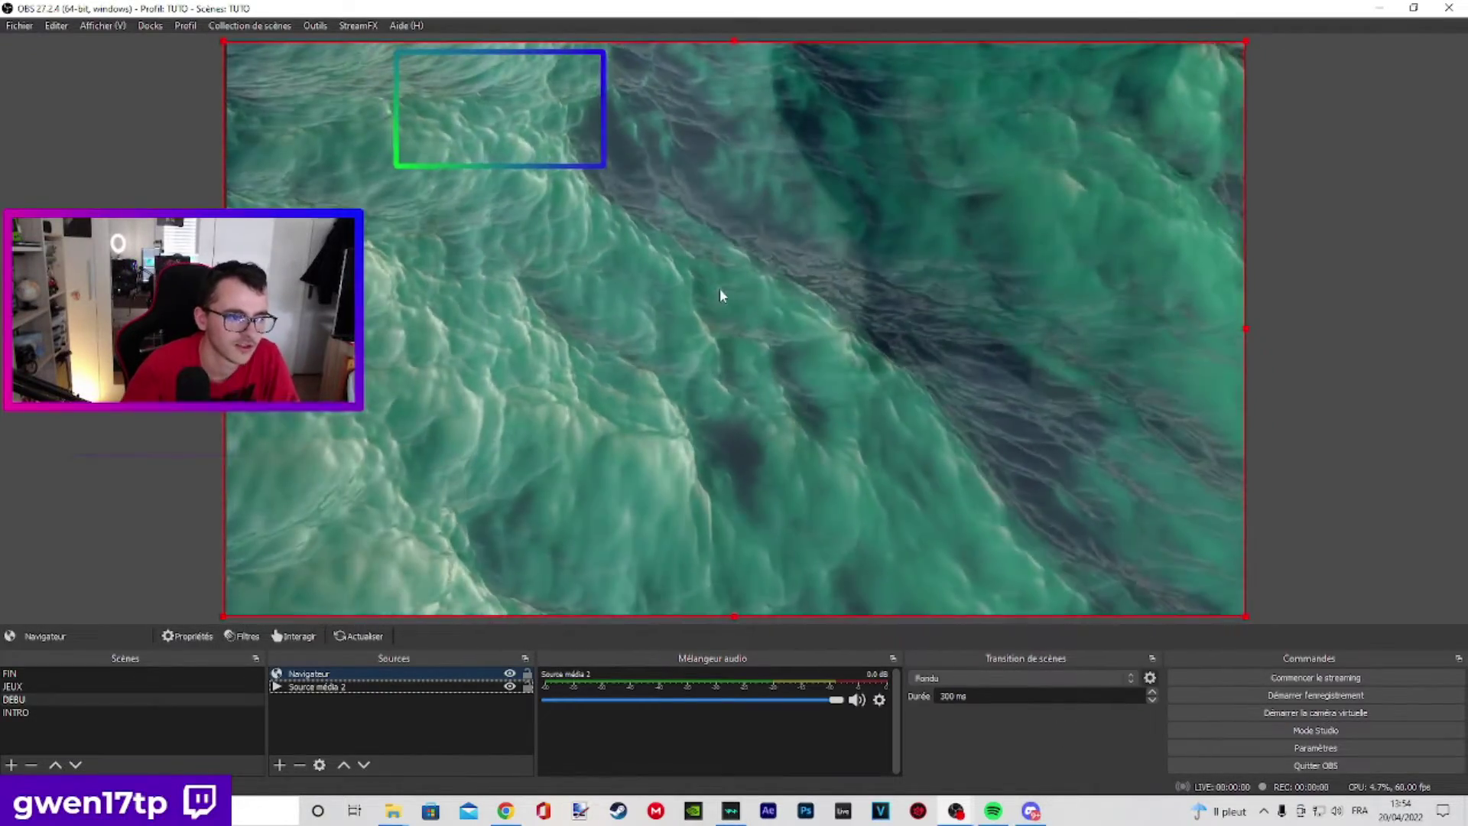
# - Enlarge the Navigateur border source until its frame covers about two thirds of the canvas width, and place the frame near the canvas's upper-left corner
pyautogui.moveTo(722, 296); pyautogui.dragTo(846, 563)
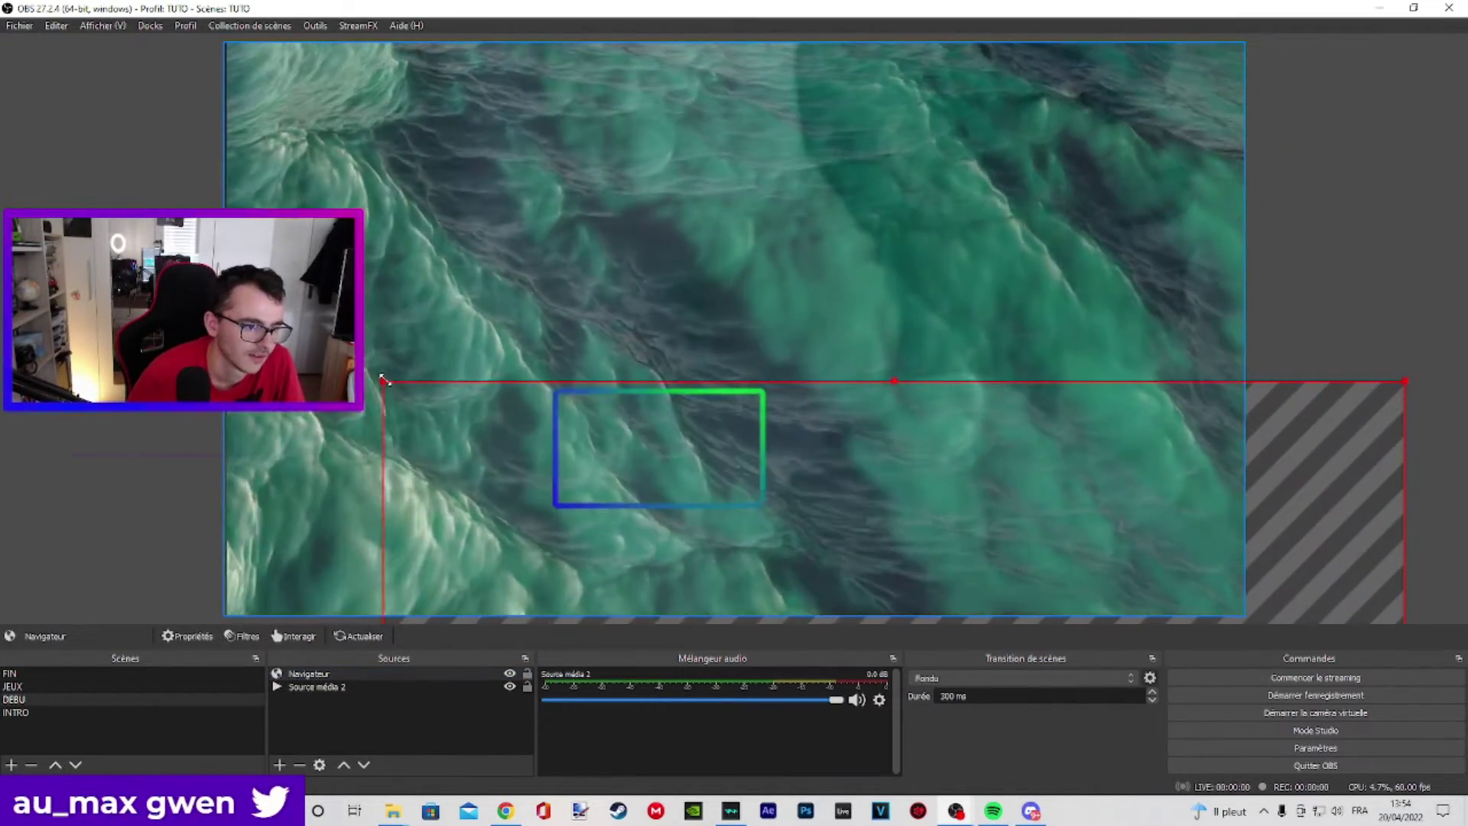
pyautogui.moveTo(383, 380); pyautogui.dragTo(674, 506)
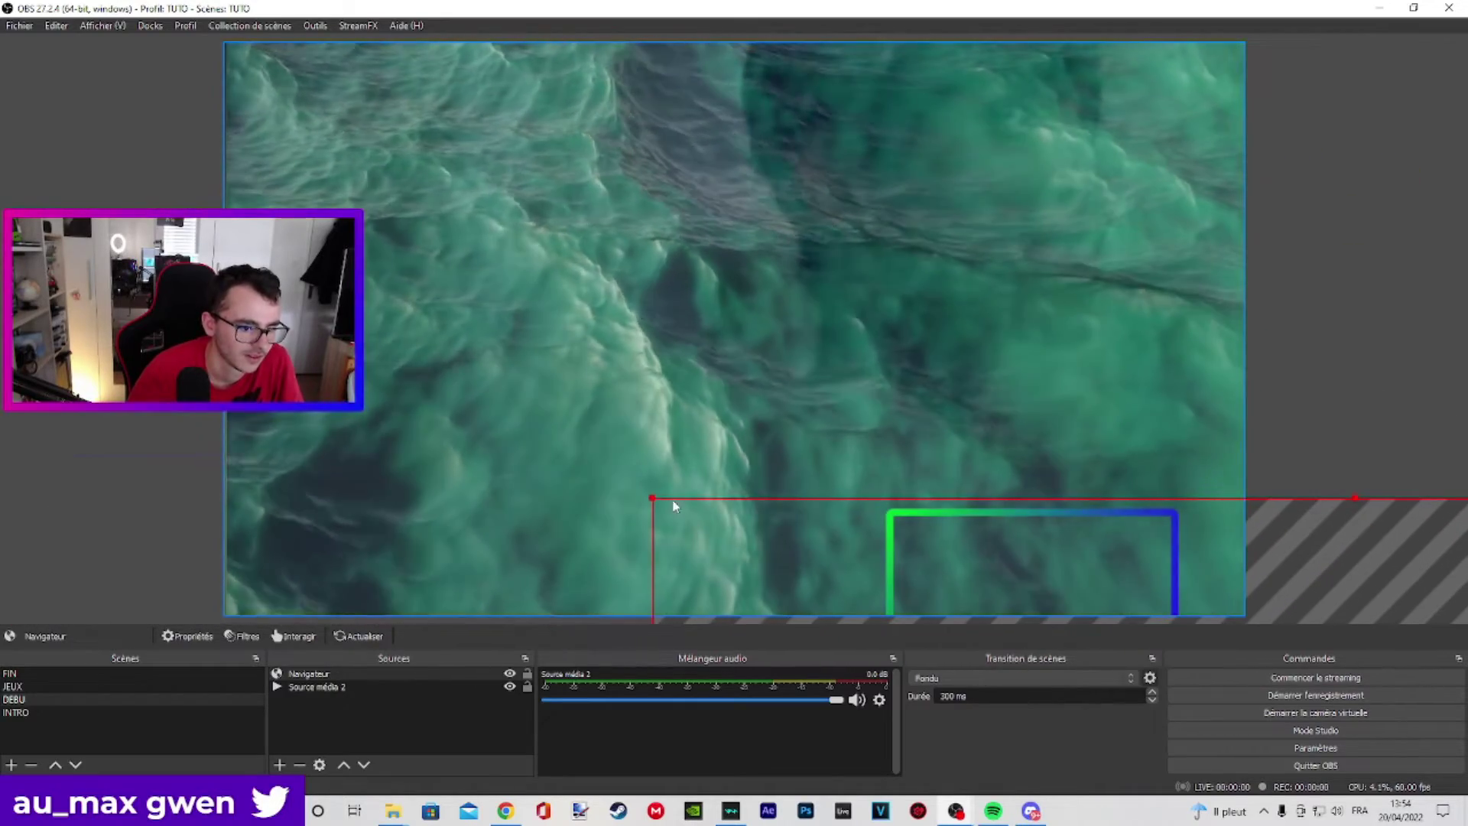
pyautogui.click(764, 474)
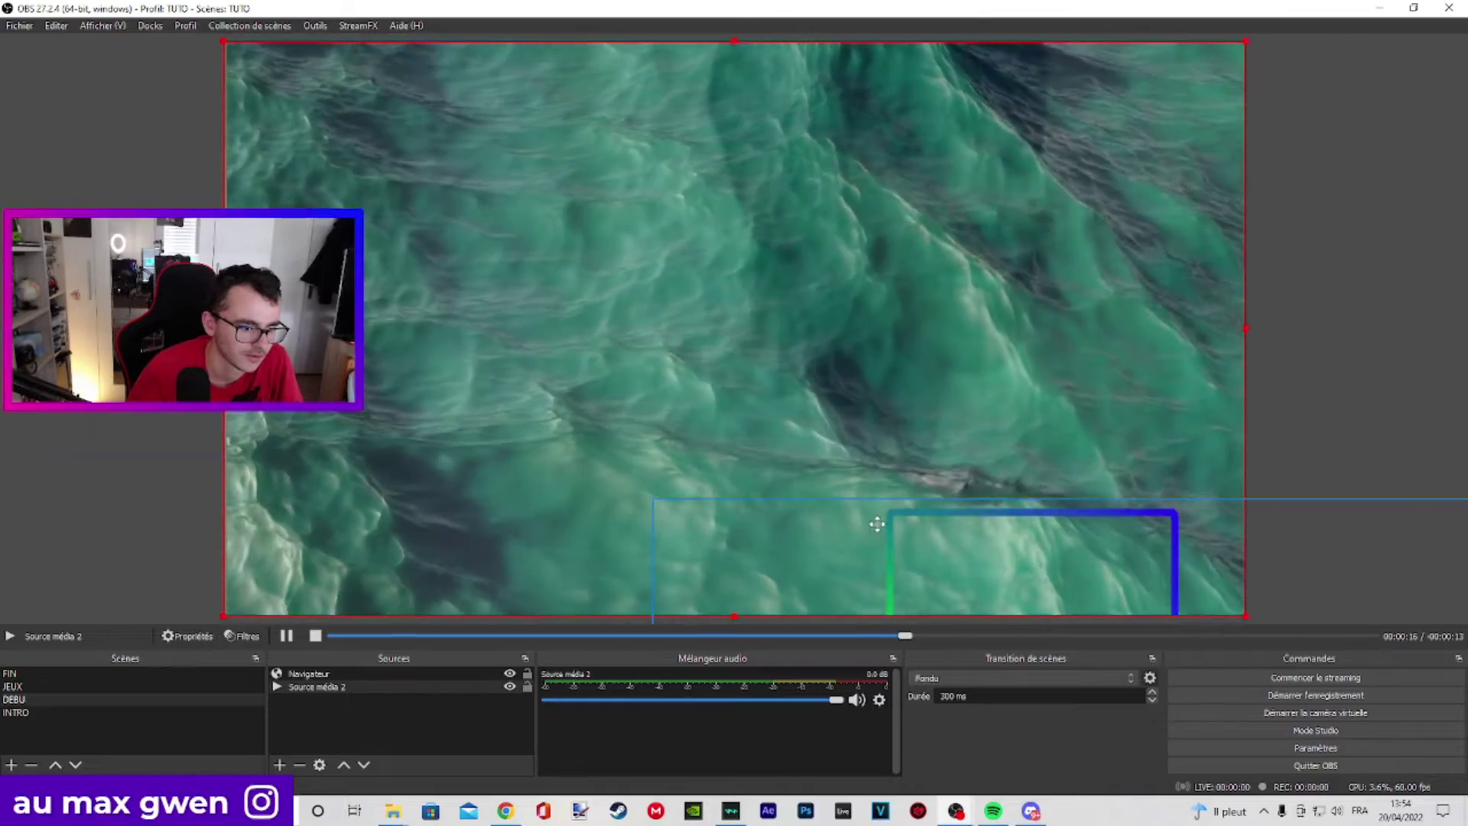
pyautogui.moveTo(917, 523); pyautogui.dragTo(861, 269)
pyautogui.moveTo(622, 273); pyautogui.dragTo(4, 46)
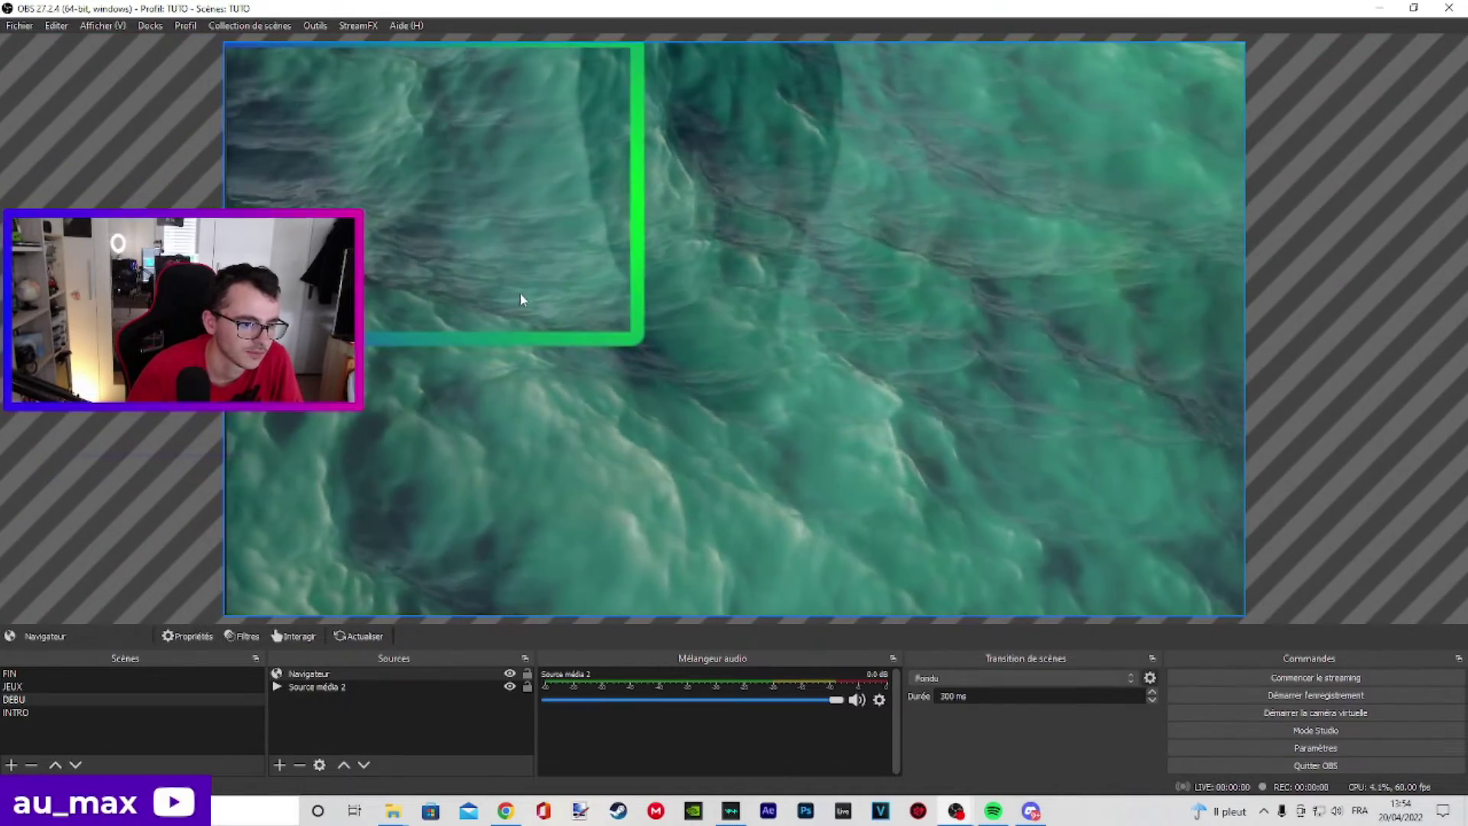
pyautogui.moveTo(520, 298); pyautogui.dragTo(2, 67)
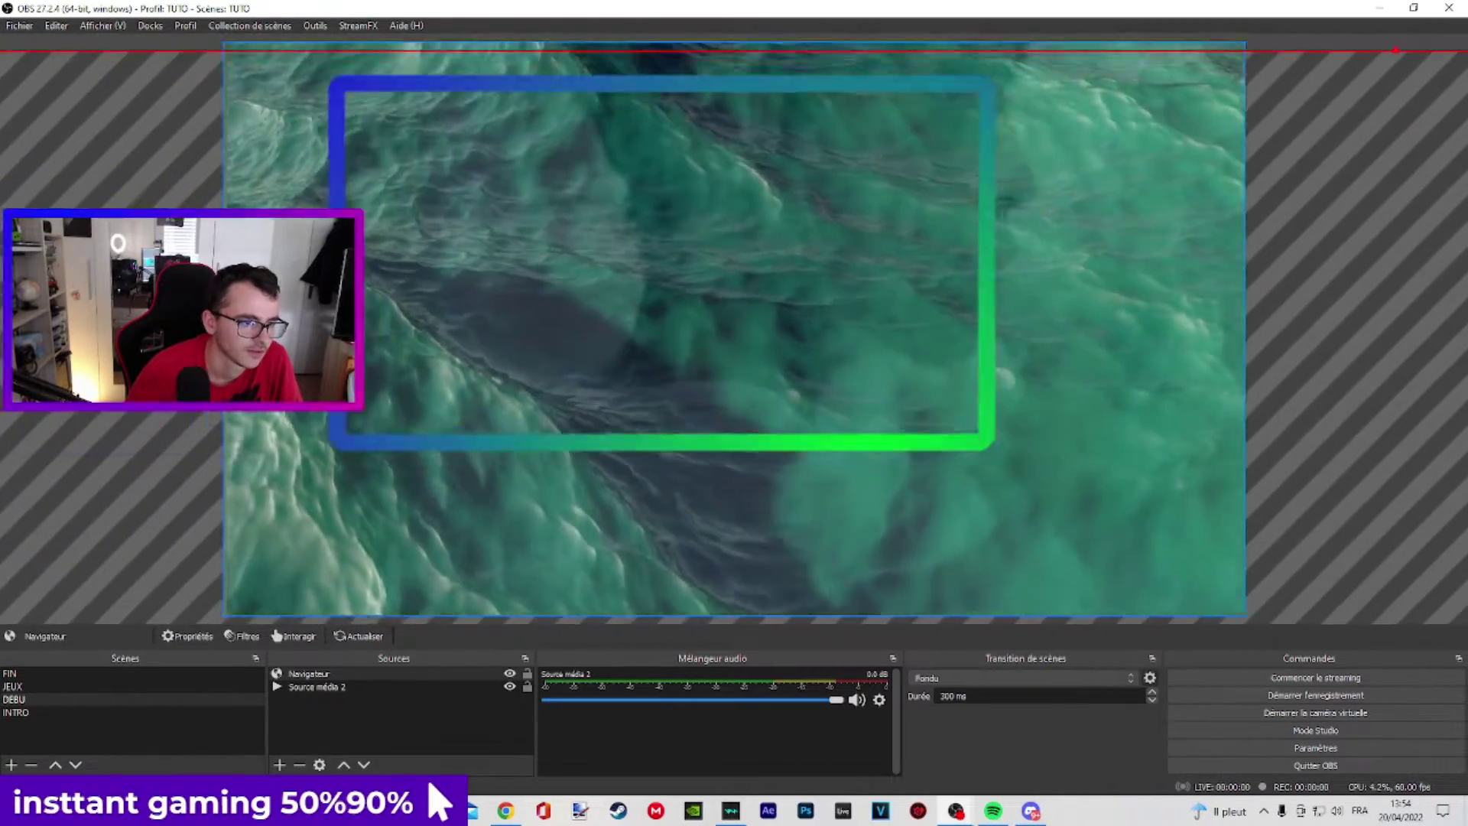
pyautogui.moveTo(348, 443); pyautogui.dragTo(250, 416)
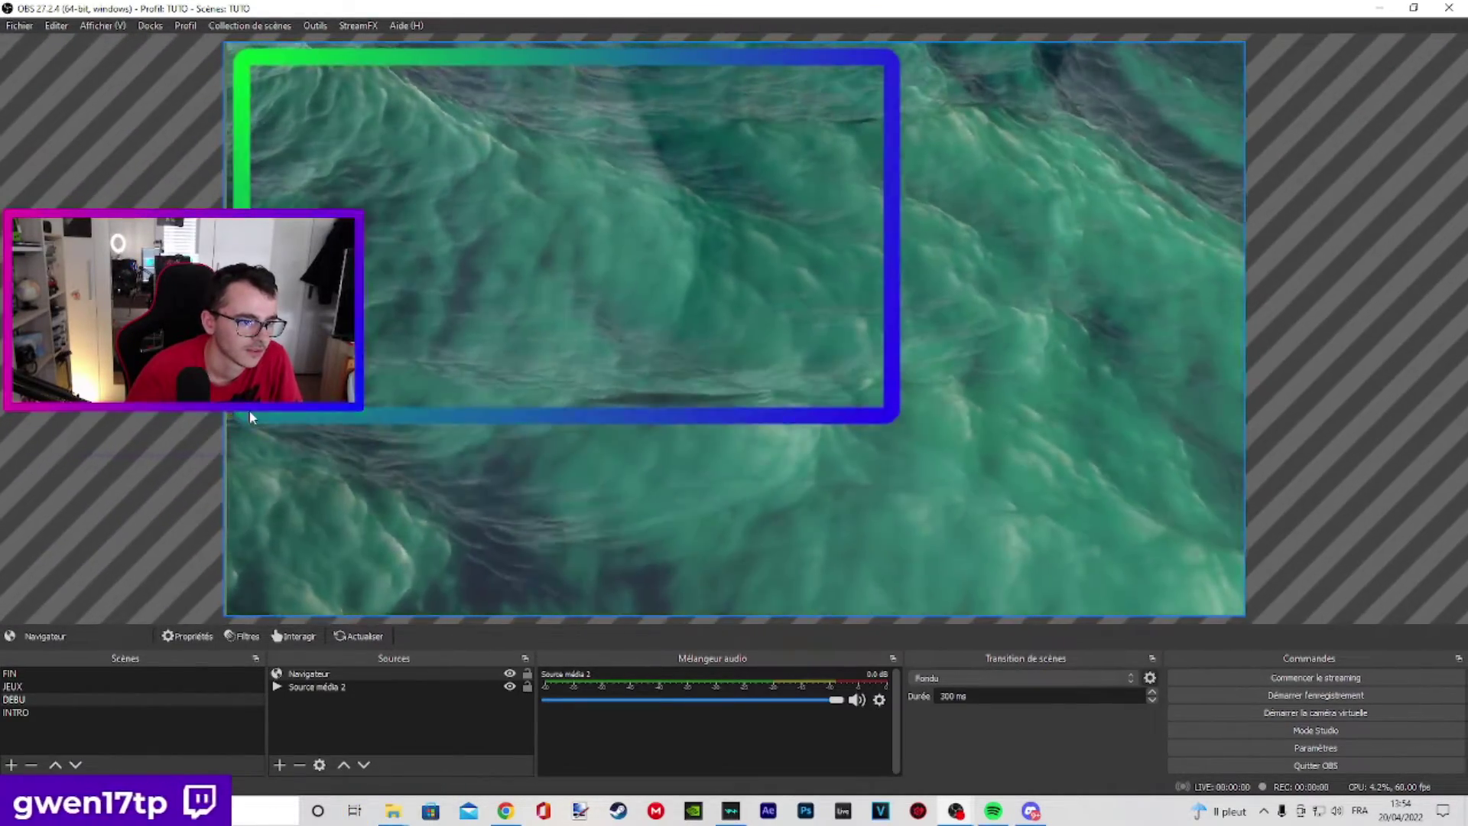
# - Add a new Image source with the default name and load the Minecraft floating-islands picture from the PROGER VIDEO folder
pyautogui.click(280, 765)
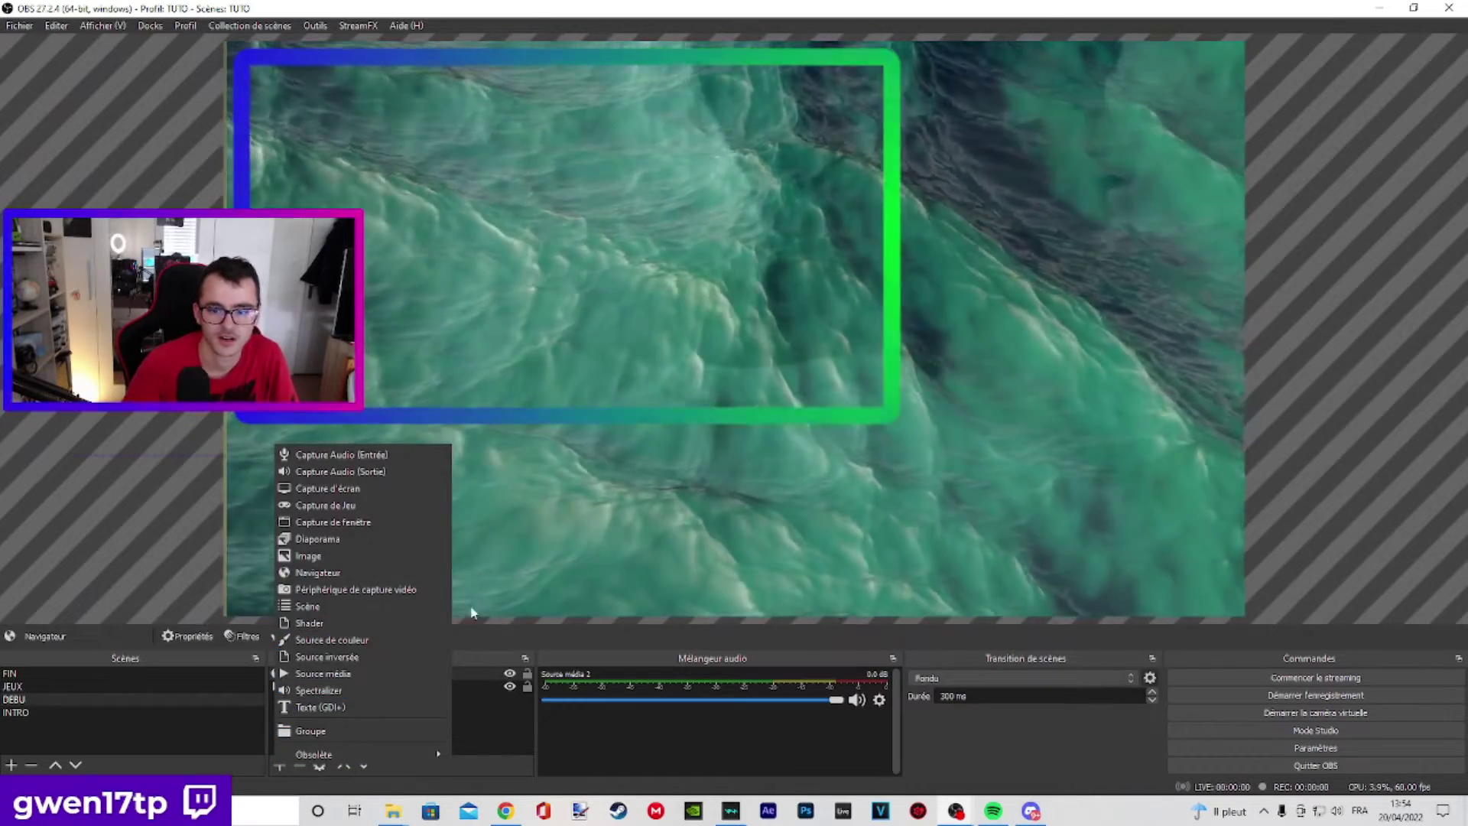
pyautogui.click(308, 555)
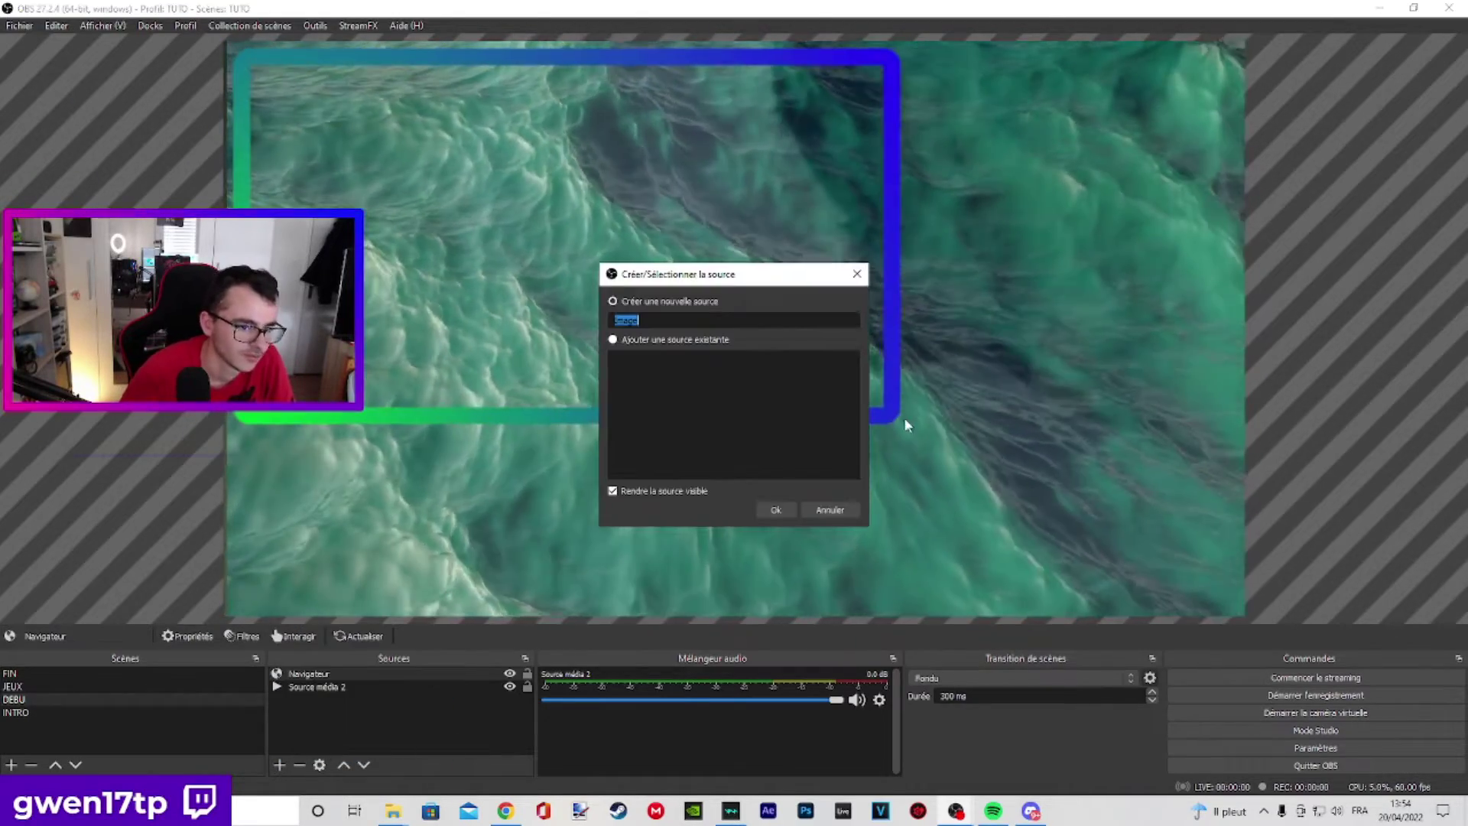
pyautogui.click(775, 510)
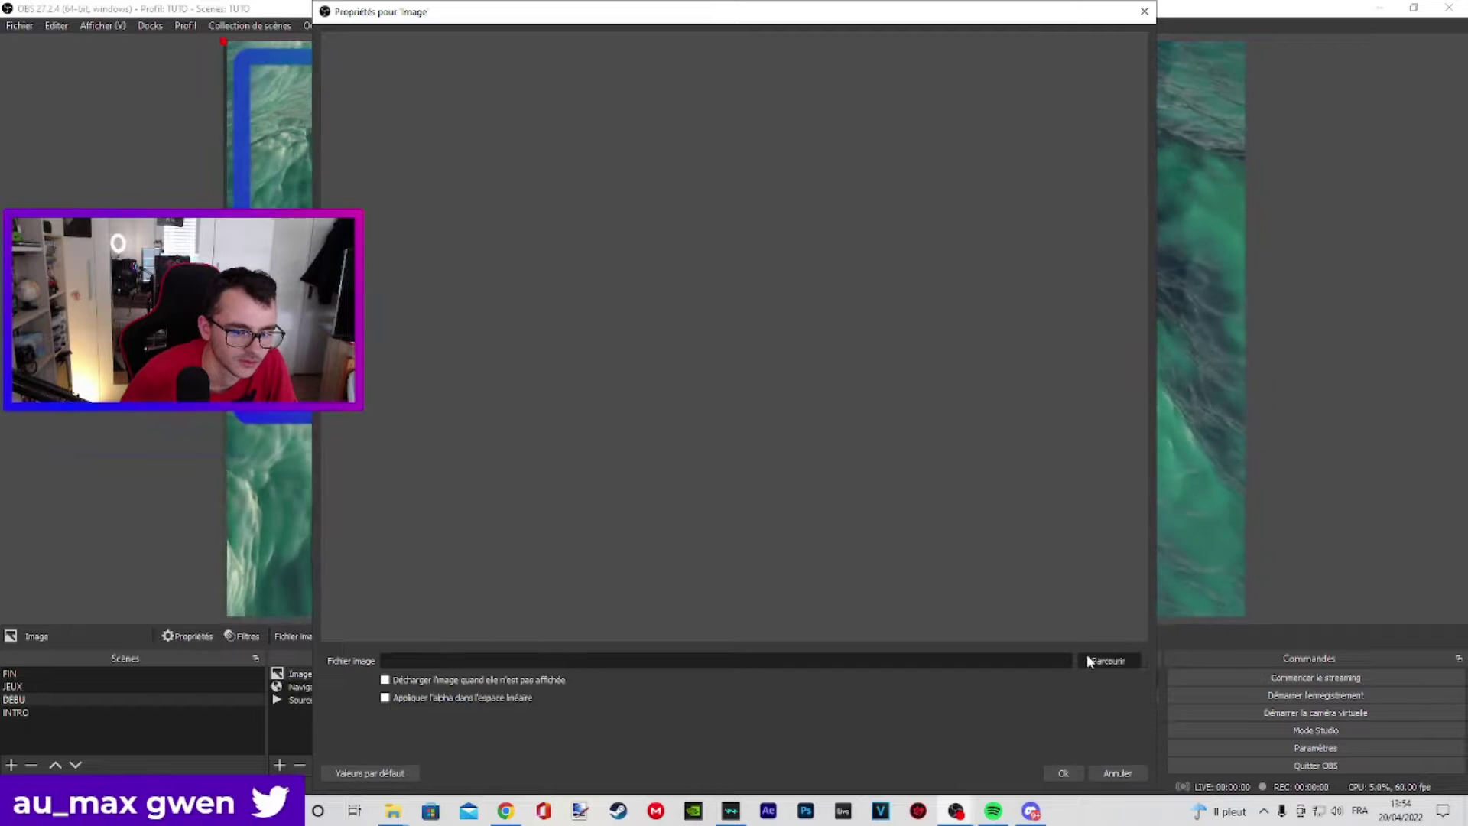
pyautogui.click(1107, 661)
pyautogui.click(361, 199)
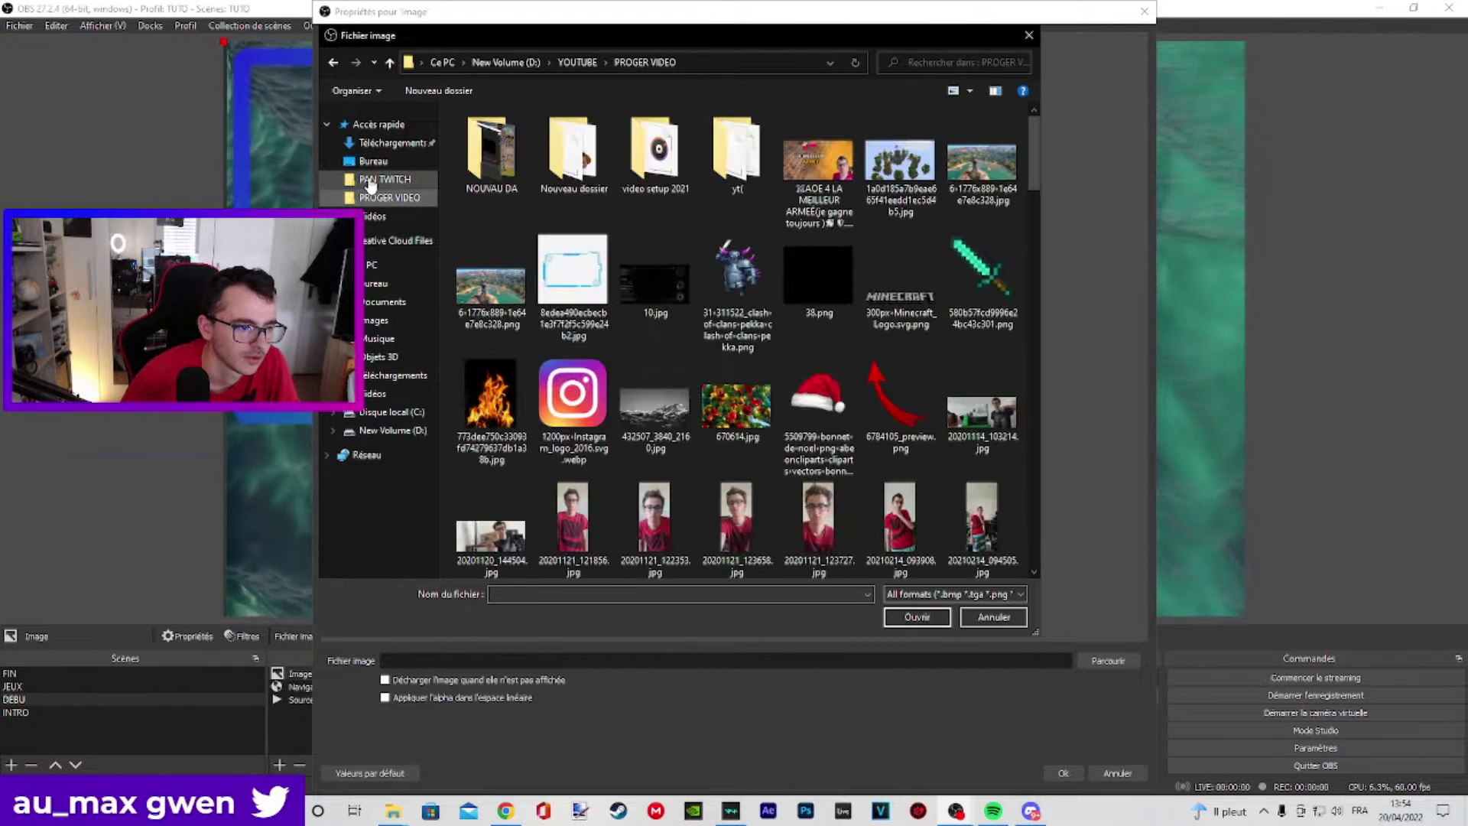
pyautogui.doubleClick(900, 164)
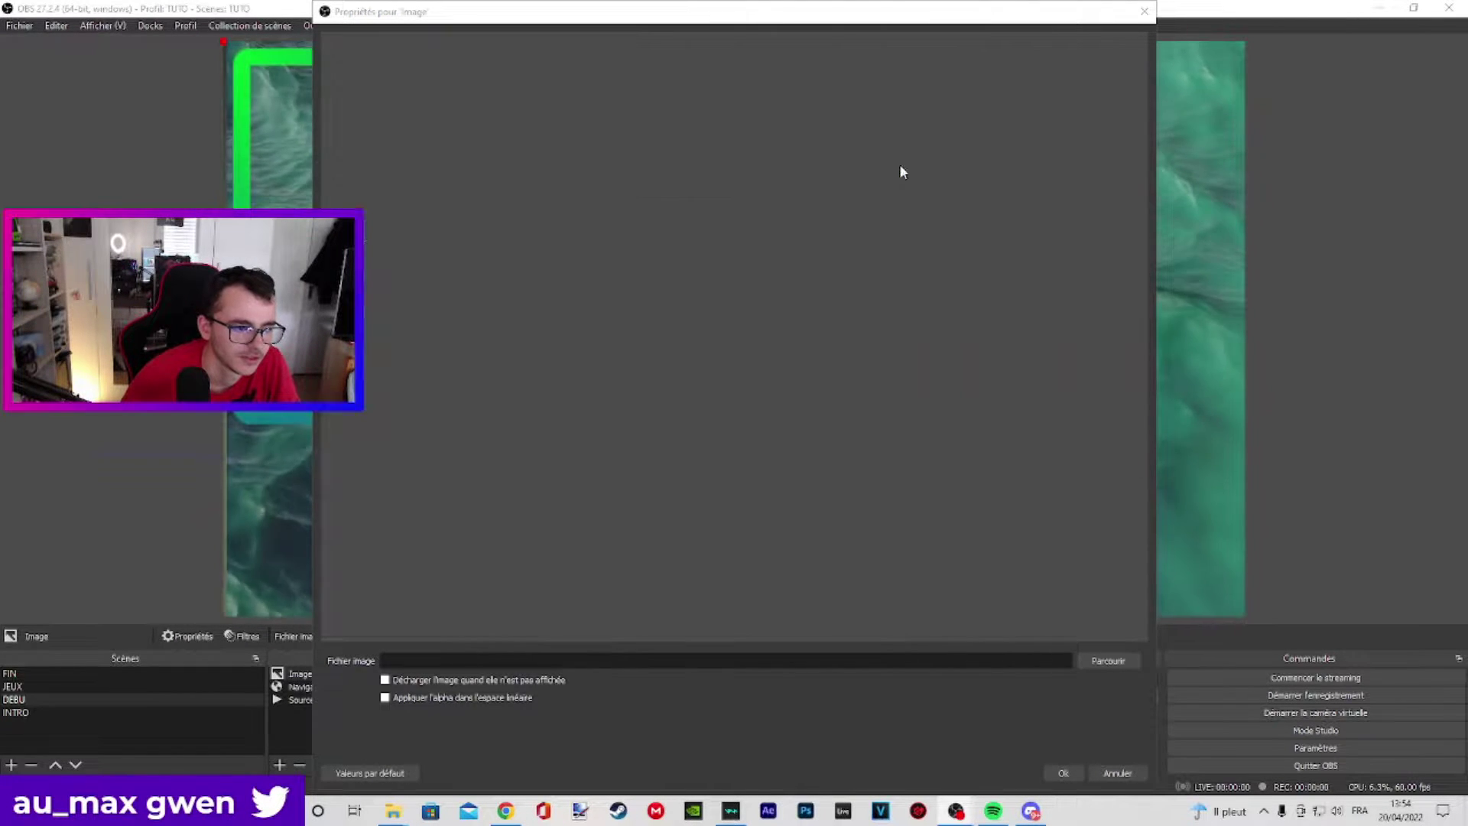
pyautogui.click(1066, 773)
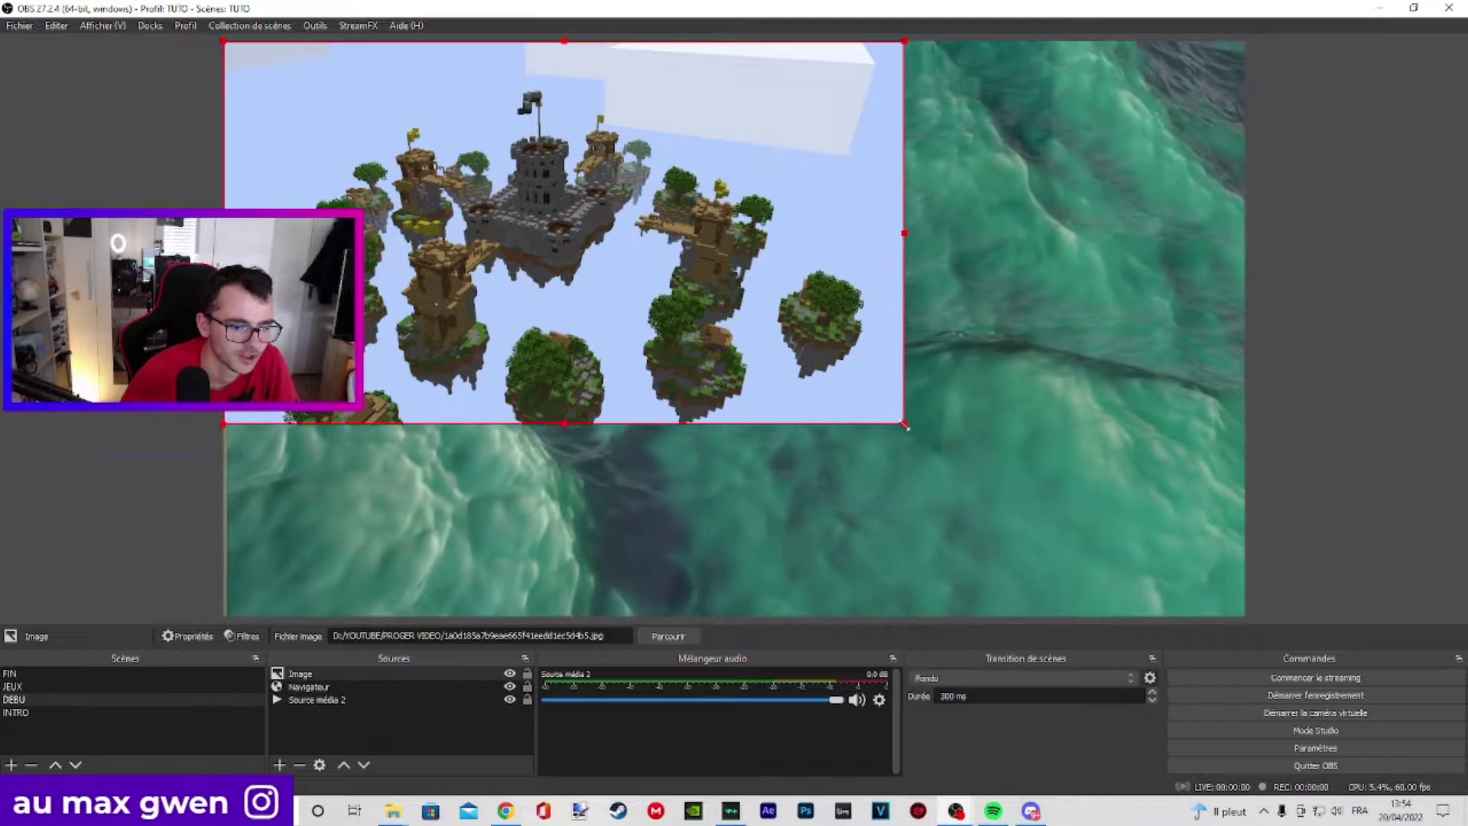
# - Shrink the picture slightly, lower it towards the frame, and order the Image source below Navigateur
pyautogui.moveTo(901, 426); pyautogui.dragTo(795, 413)
pyautogui.moveTo(708, 292); pyautogui.dragTo(710, 305)
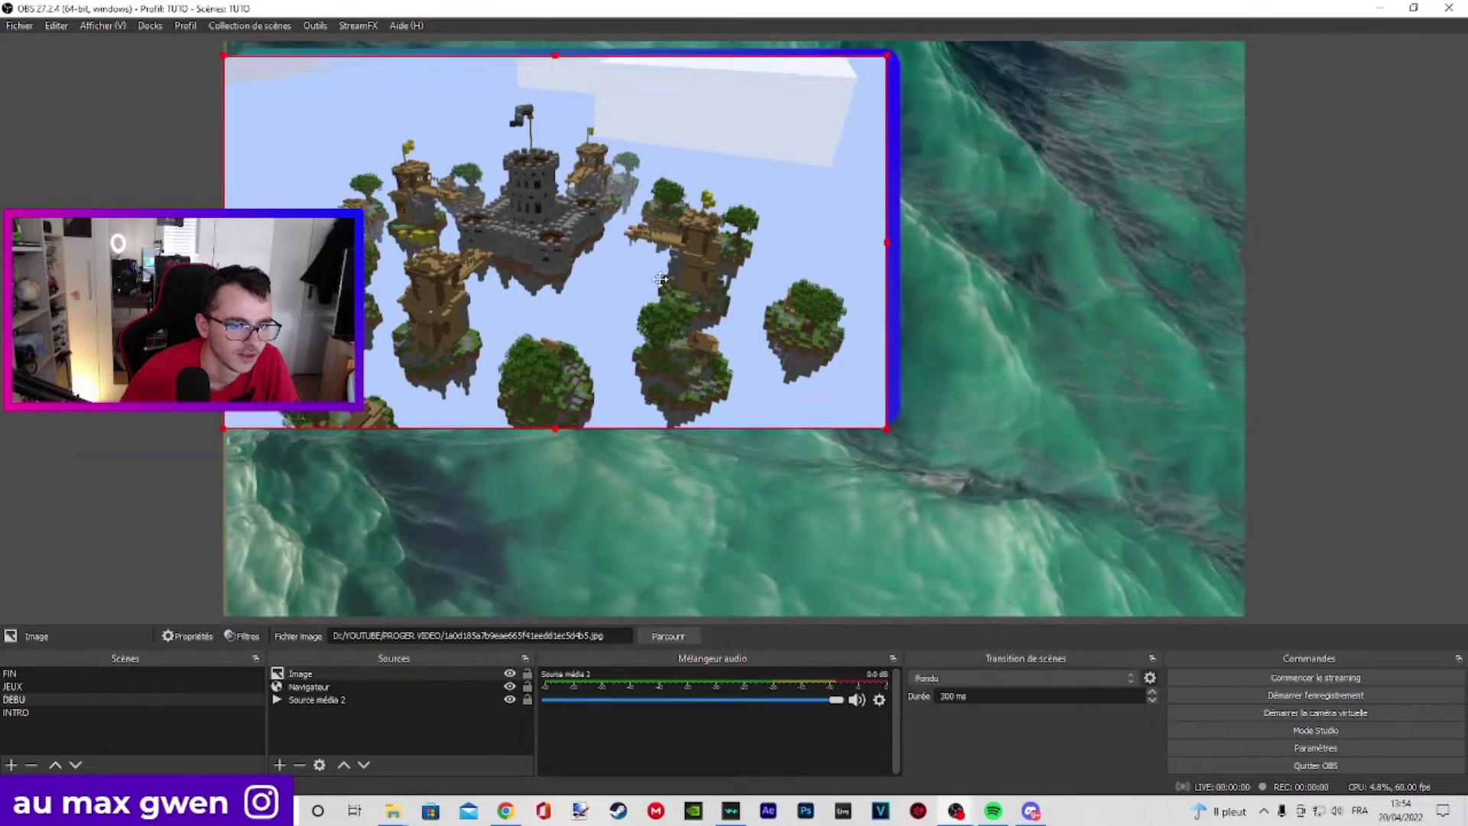
pyautogui.moveTo(301, 673); pyautogui.dragTo(301, 693)
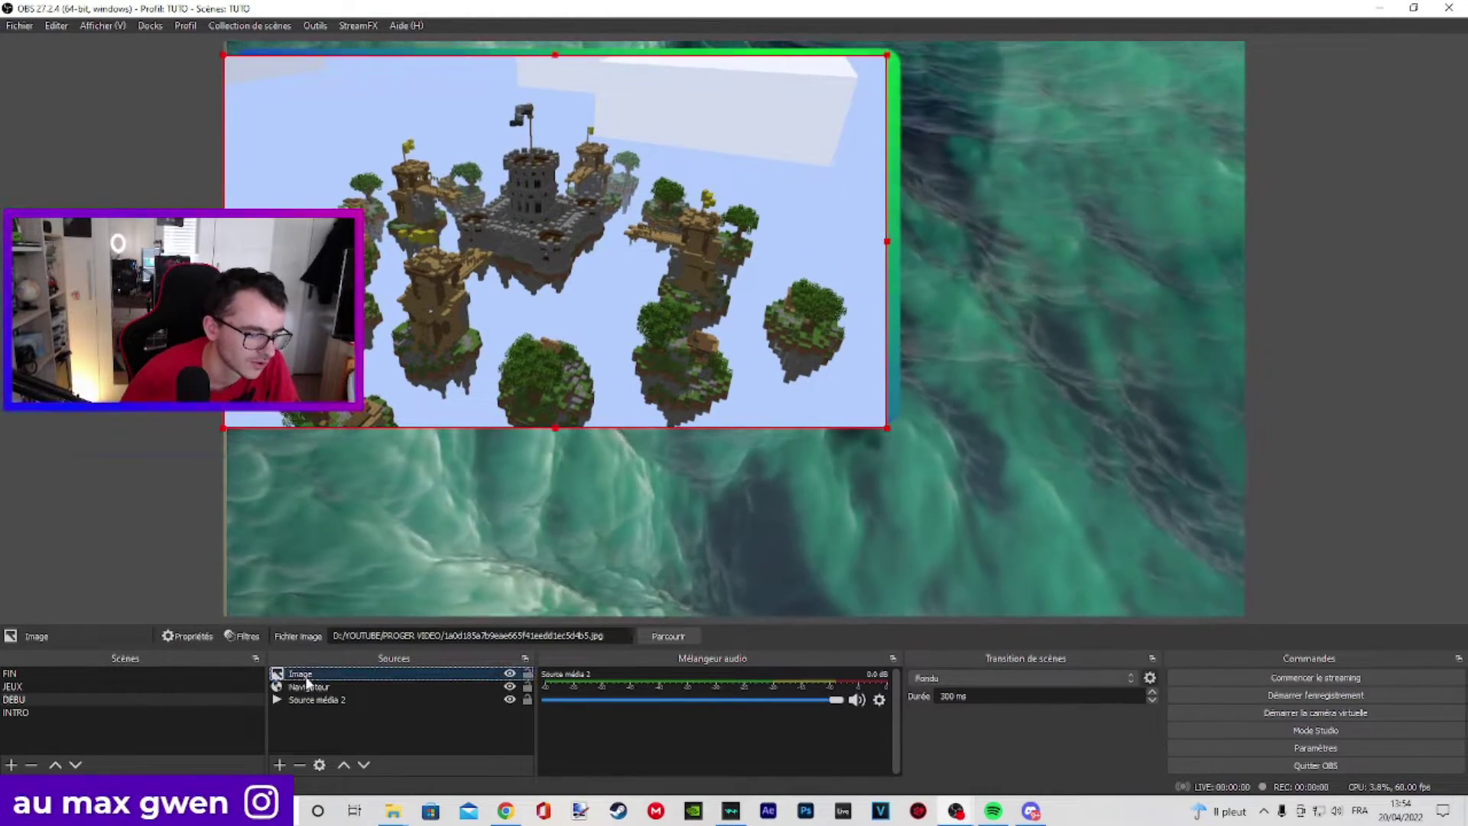
# - Align the picture with the gradient frame and resize it so that its edges sit behind the border
pyautogui.moveTo(702, 411); pyautogui.dragTo(716, 405)
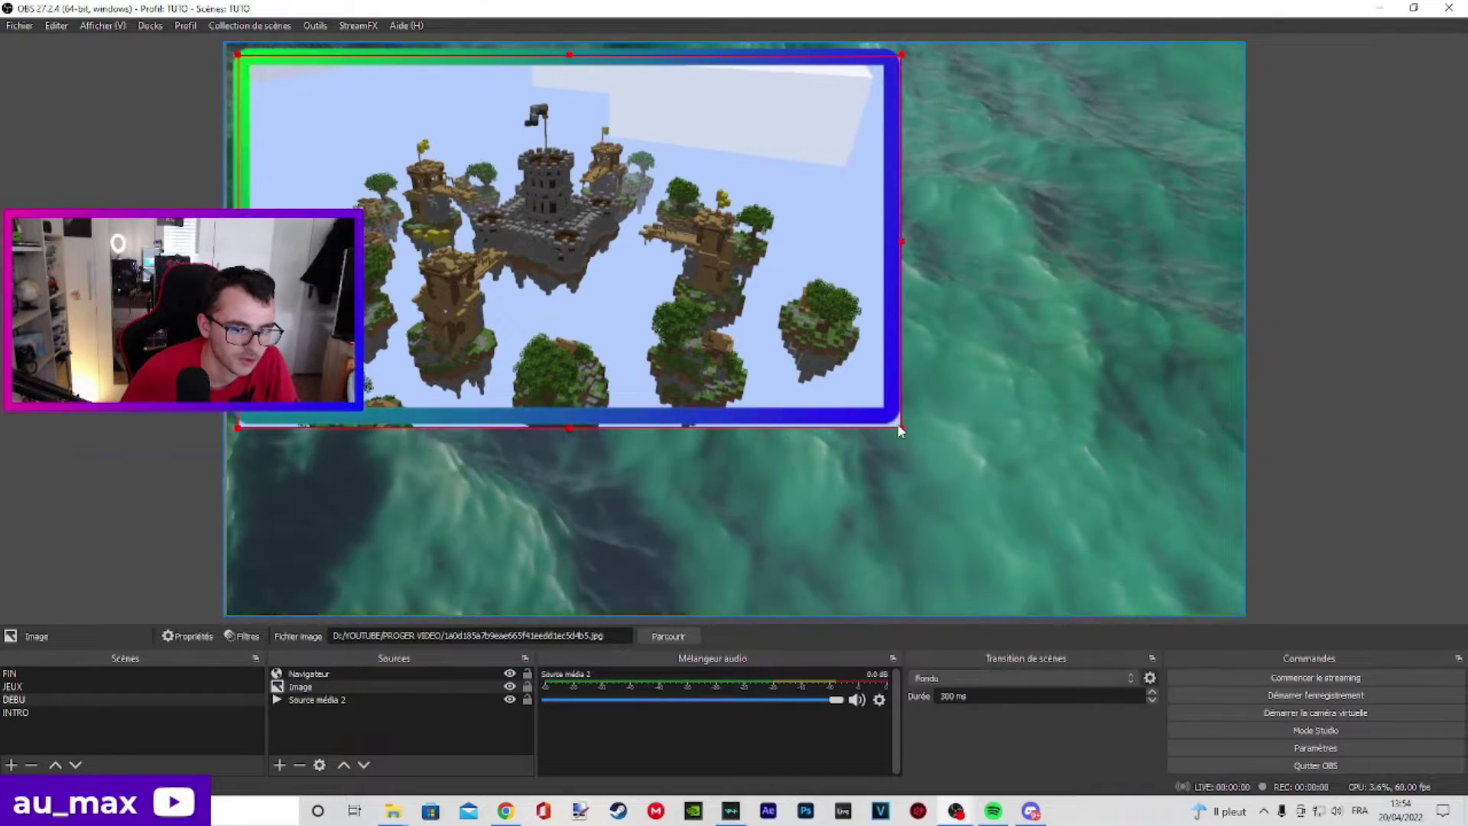
pyautogui.click(900, 430)
pyautogui.click(900, 425)
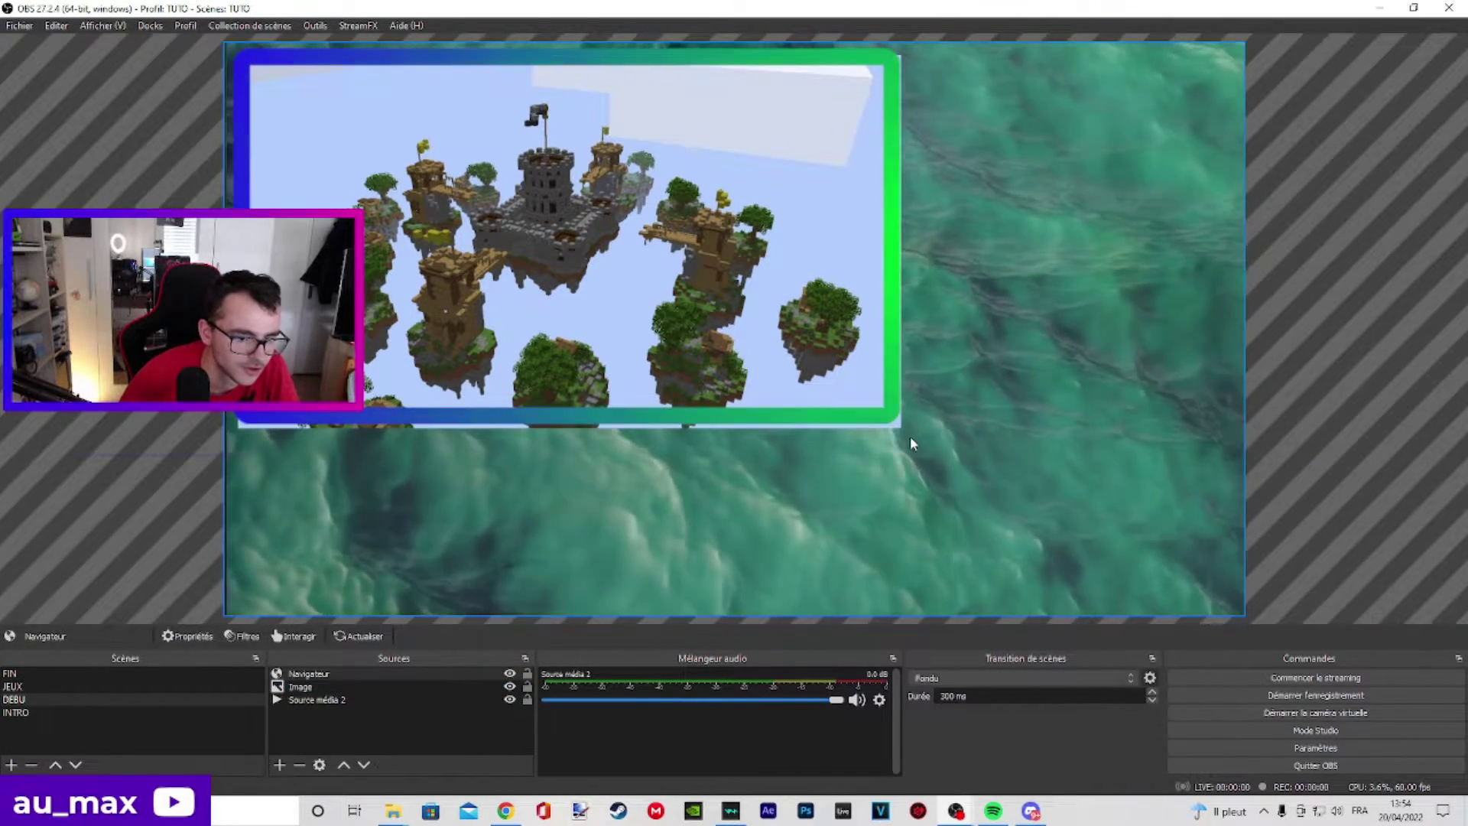
pyautogui.click(896, 428)
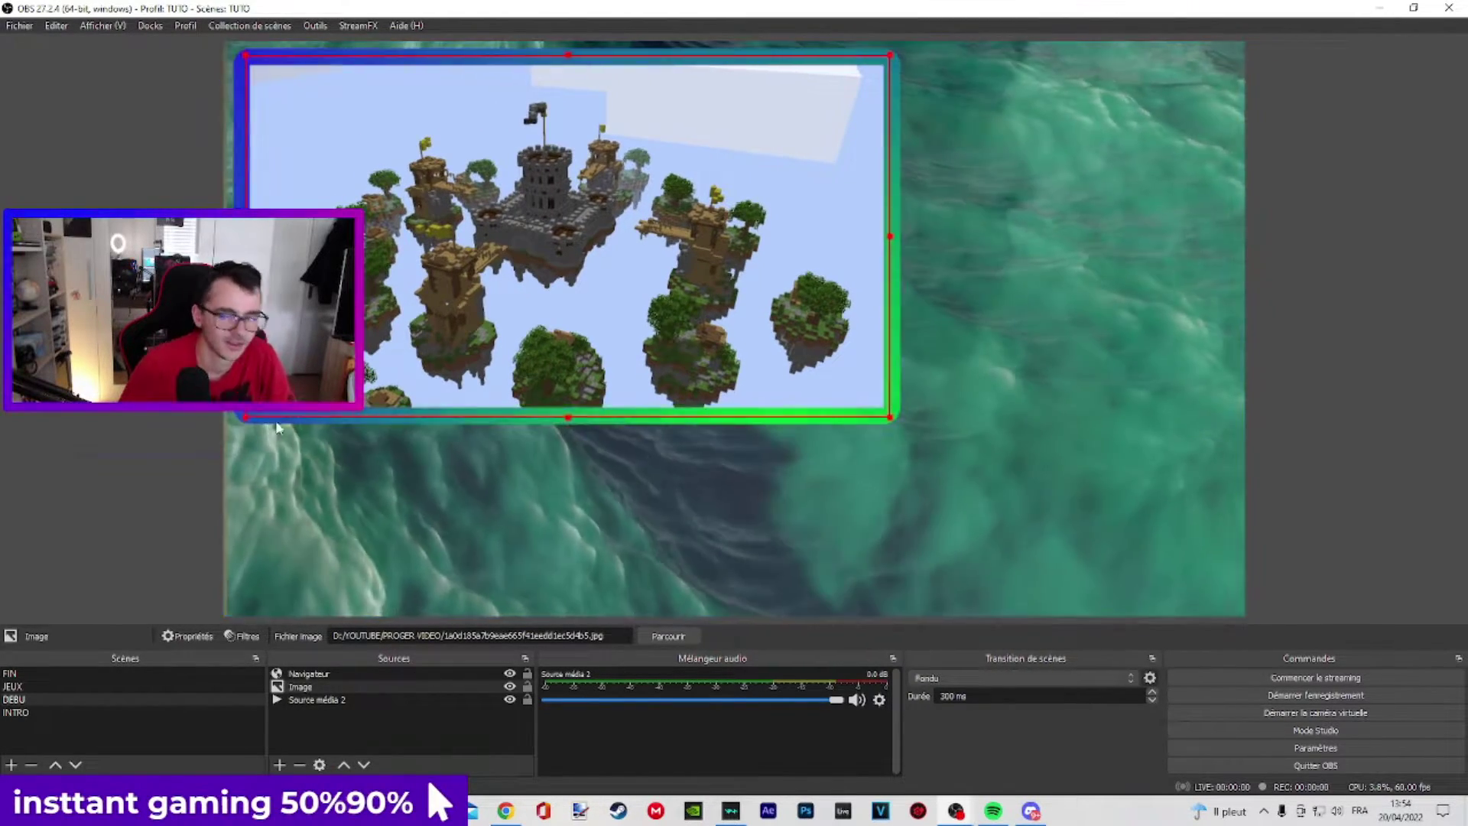
pyautogui.moveTo(240, 419); pyautogui.dragTo(245, 417)
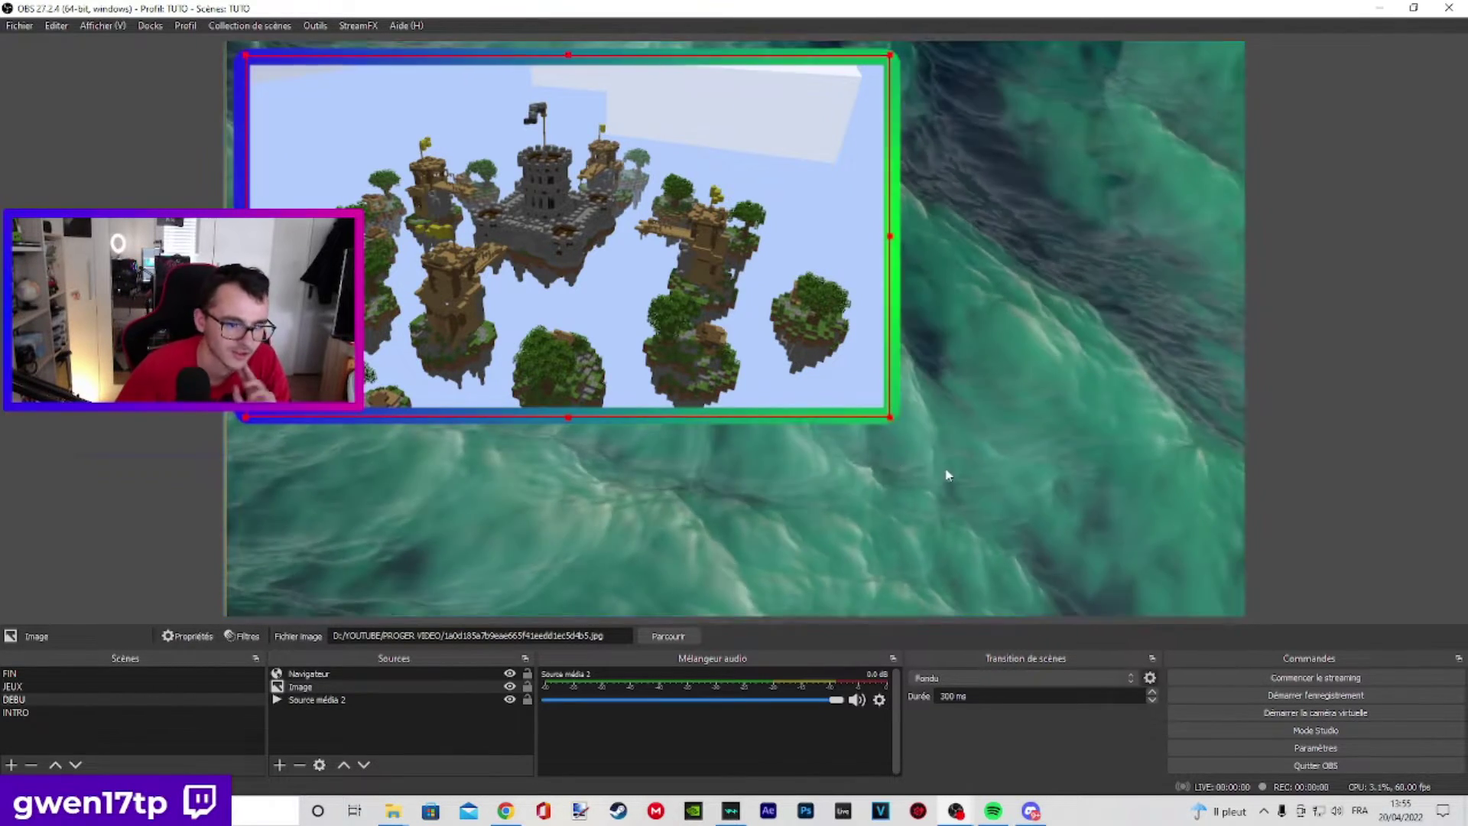
pyautogui.click(947, 383)
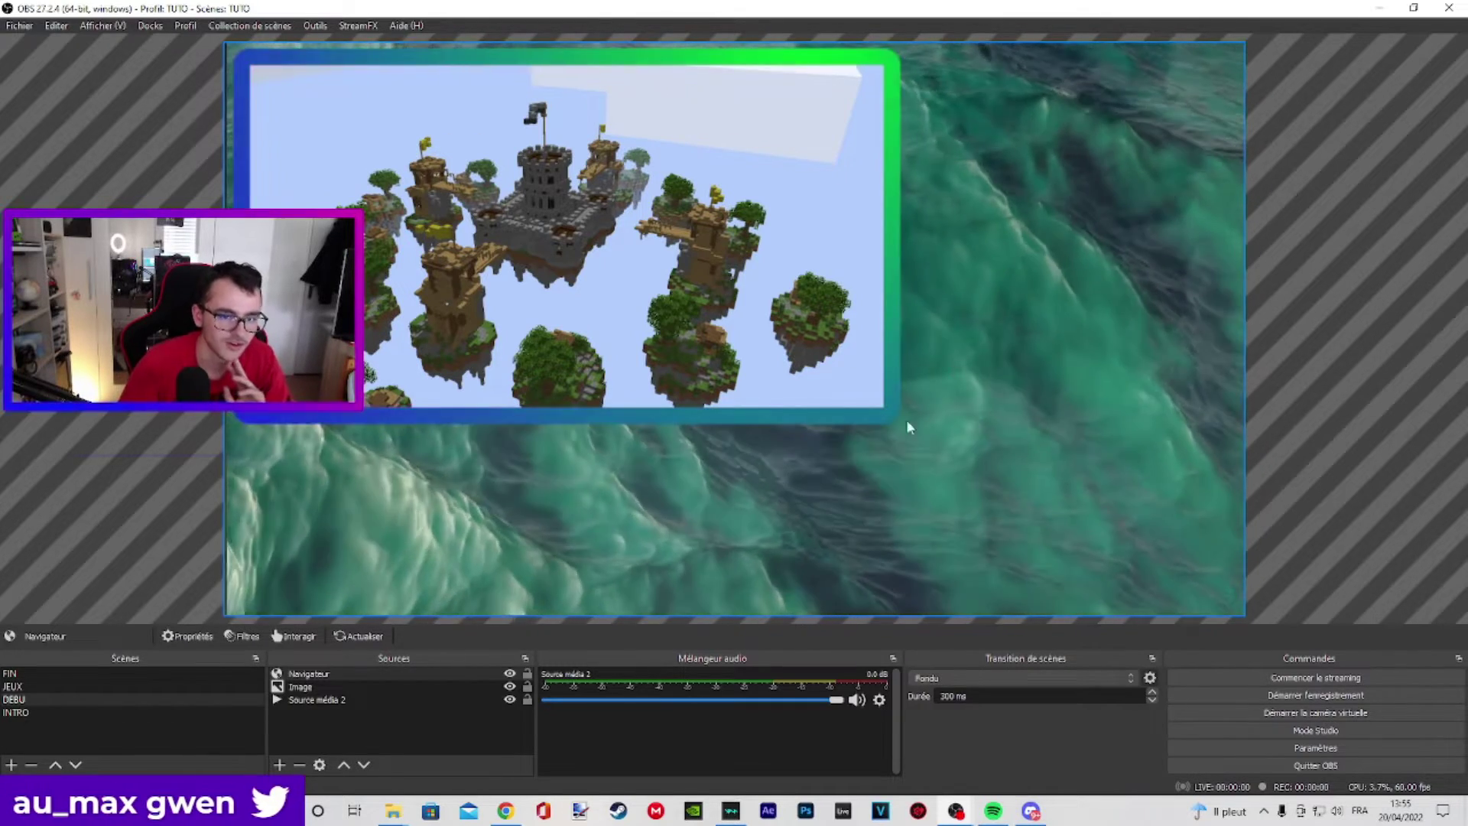
# - Add a new Source de couleur with the default name and give it a bright cyan colour
pyautogui.click(278, 765)
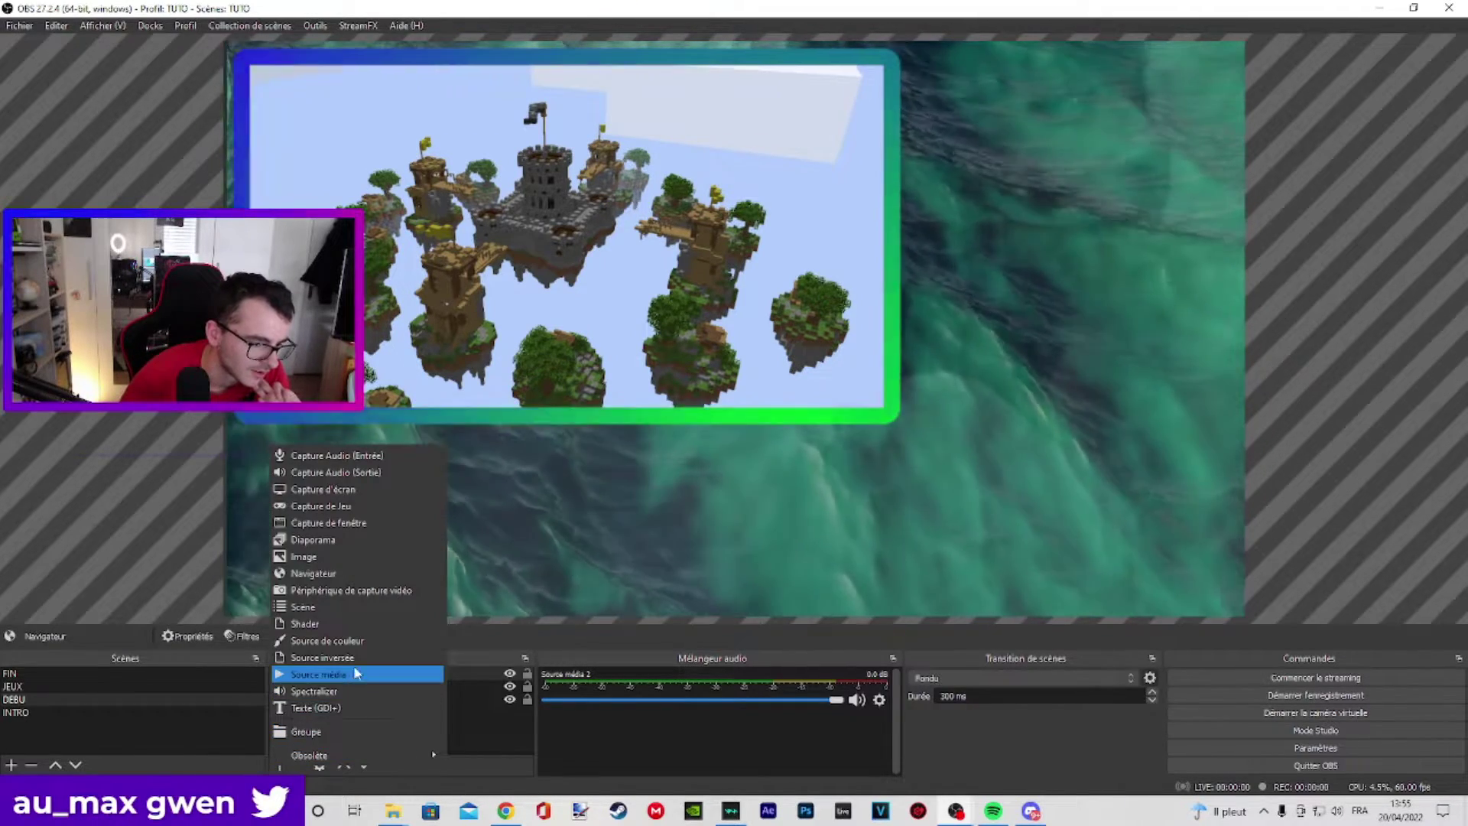
pyautogui.click(353, 641)
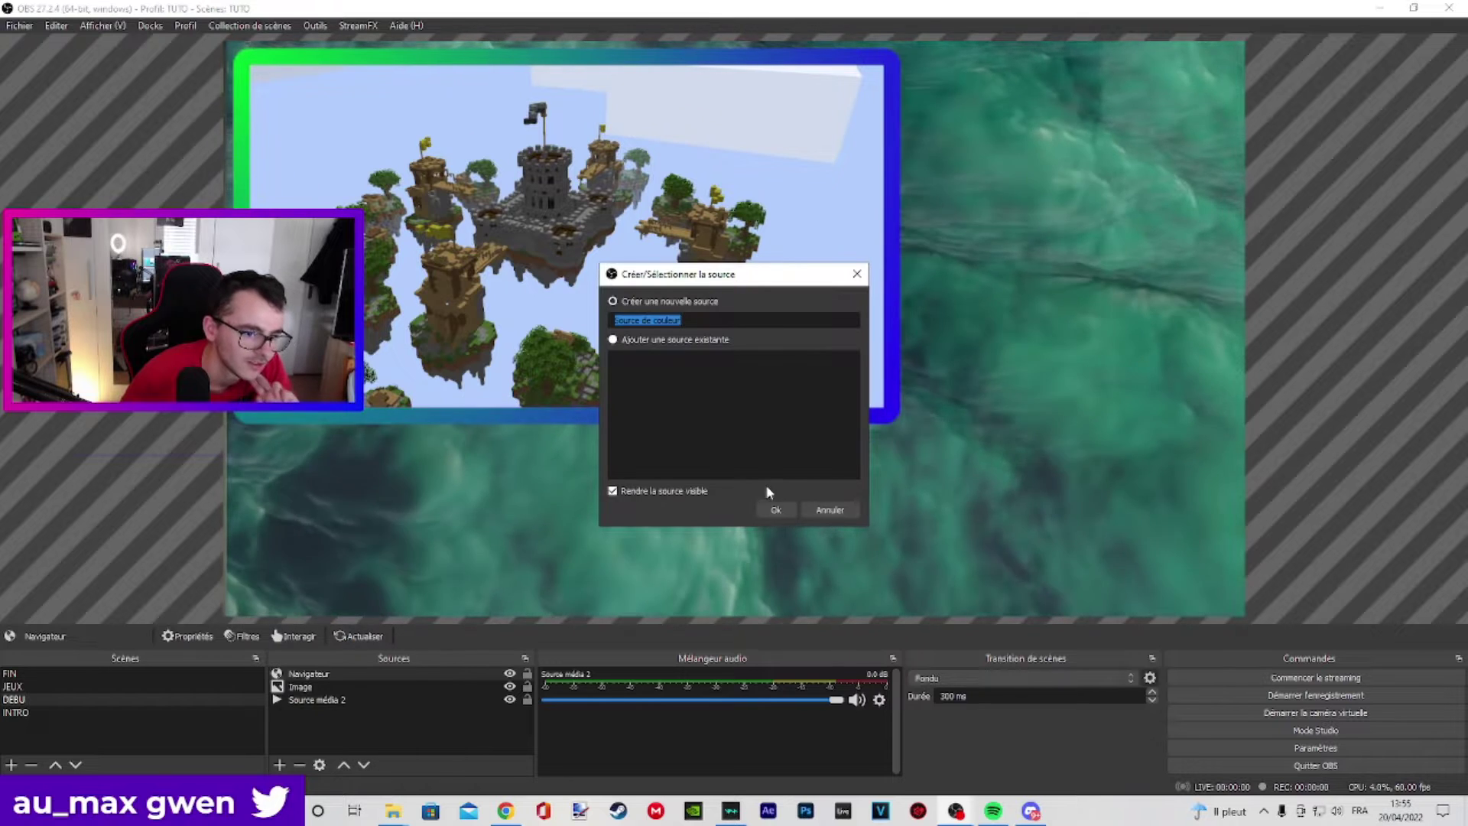
pyautogui.click(773, 509)
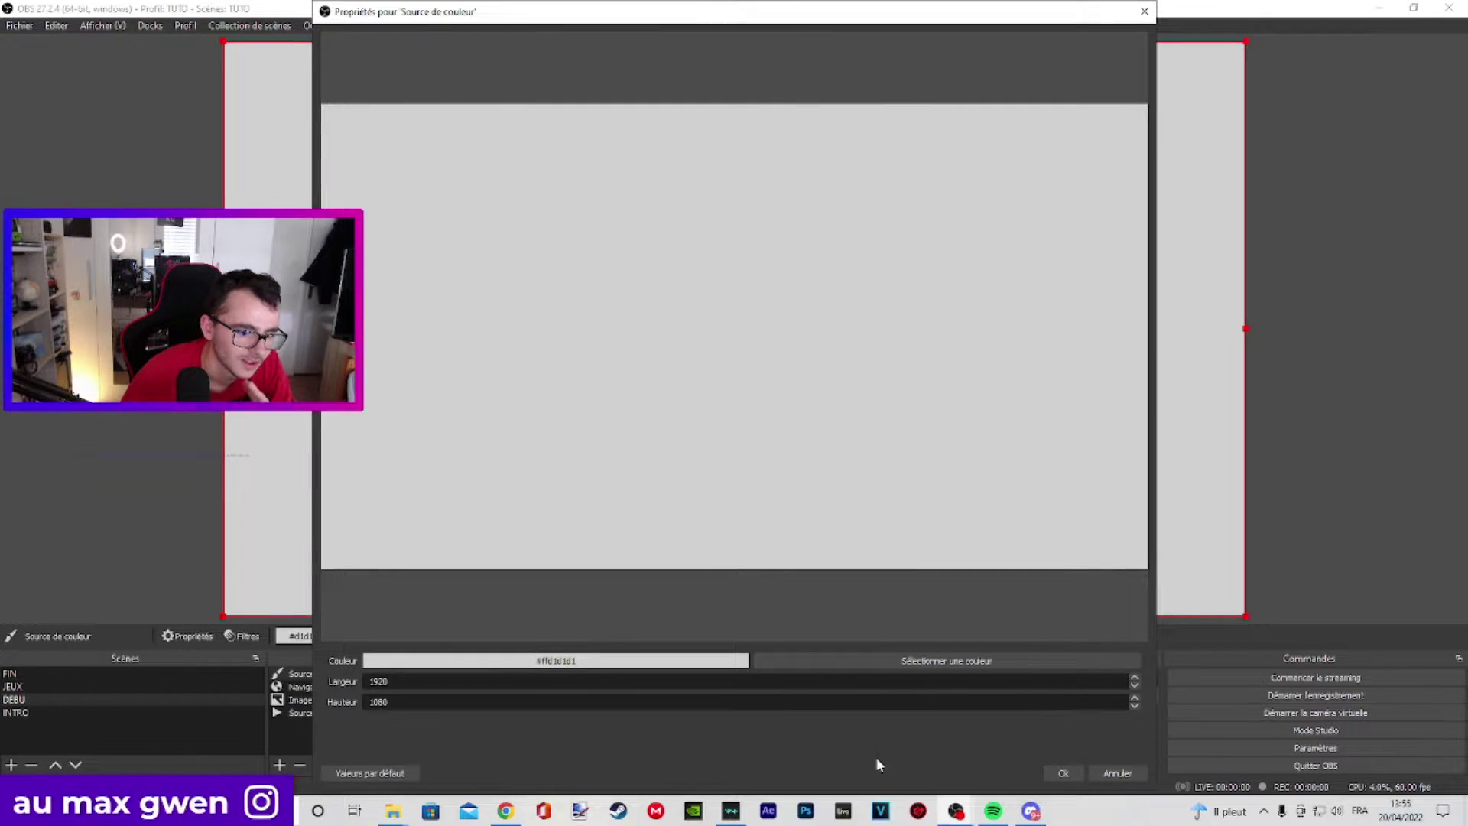
pyautogui.click(802, 662)
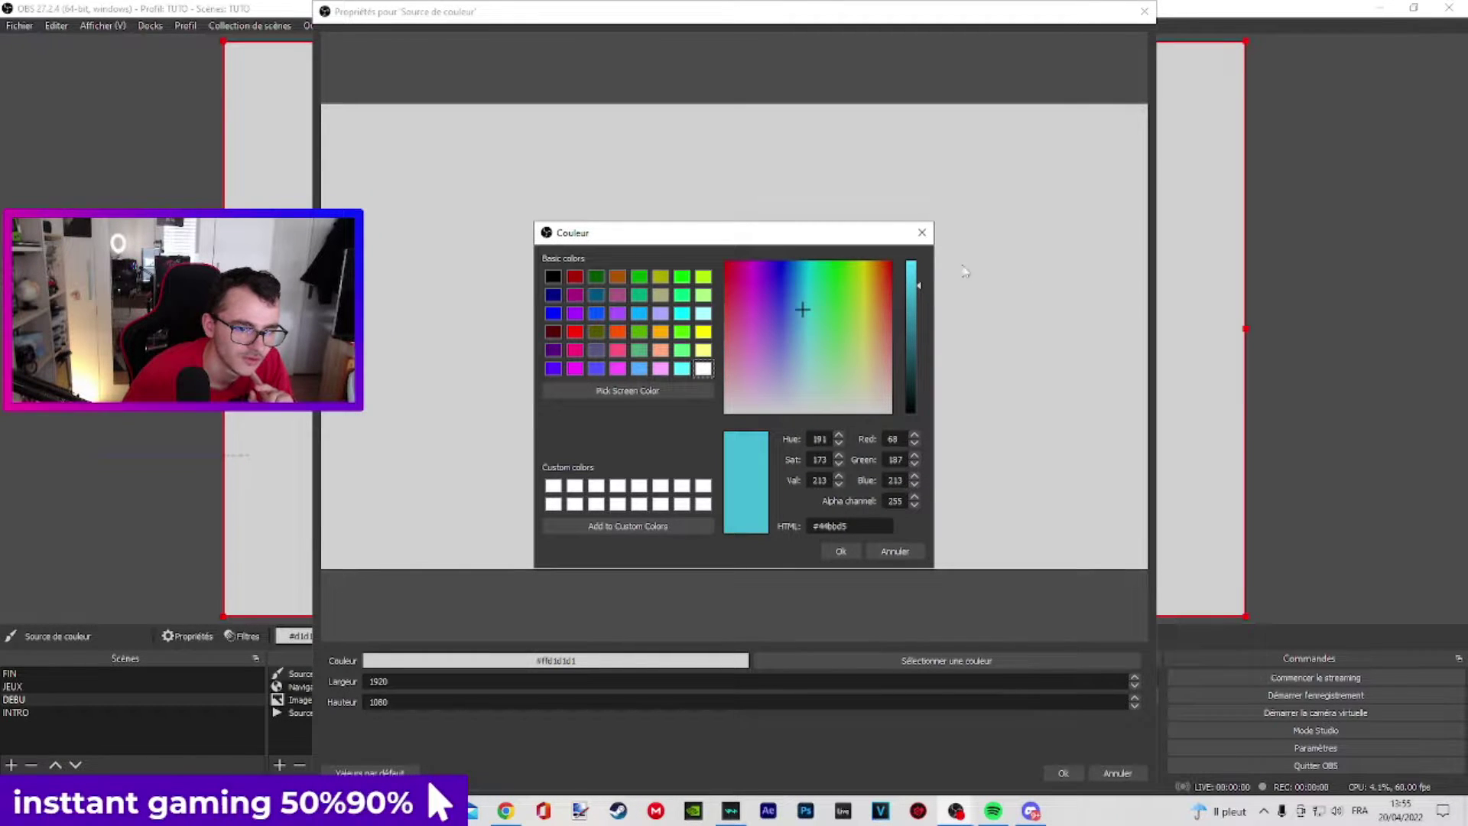
pyautogui.click(827, 552)
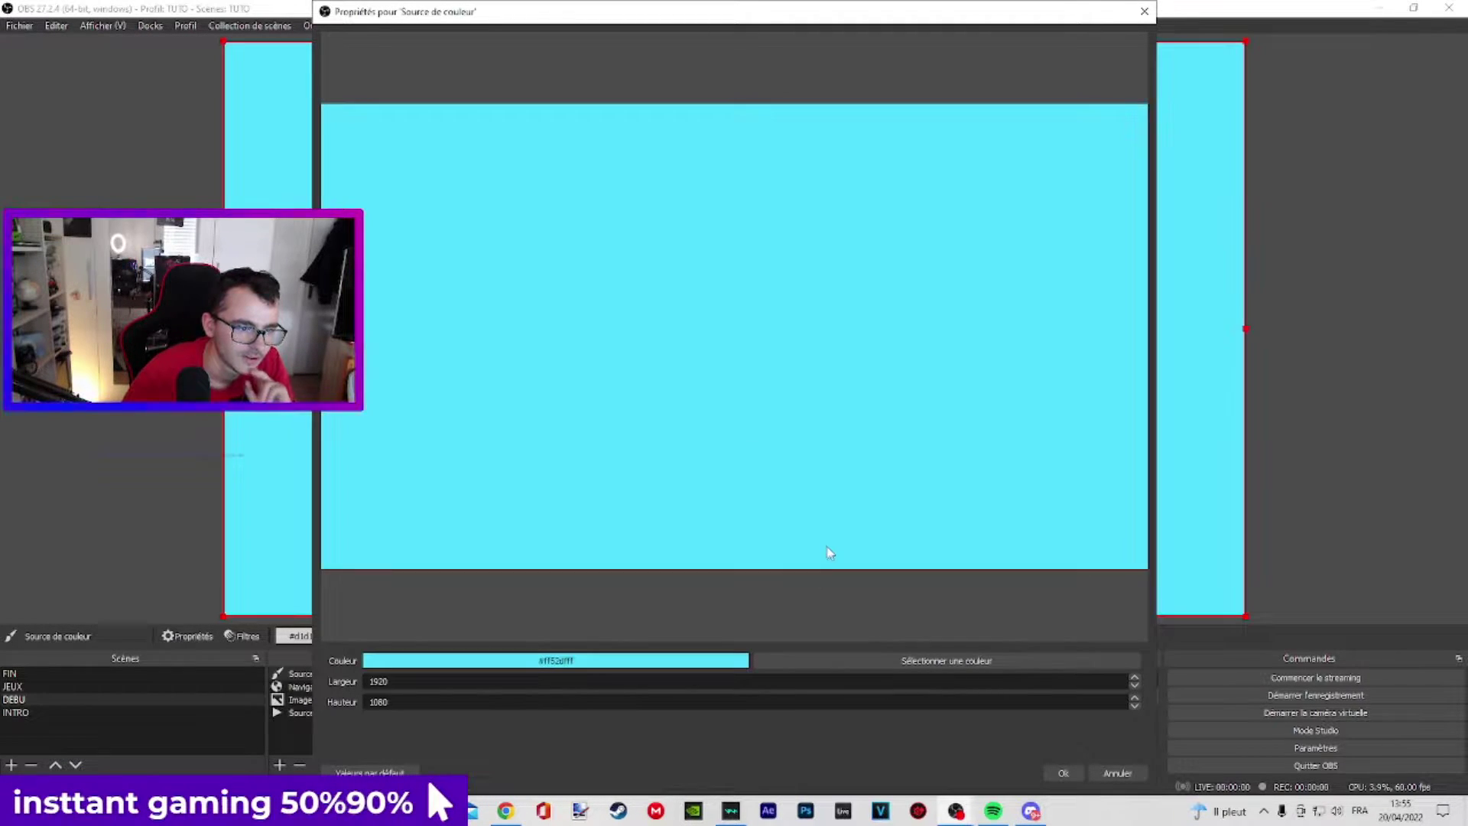
pyautogui.click(1063, 773)
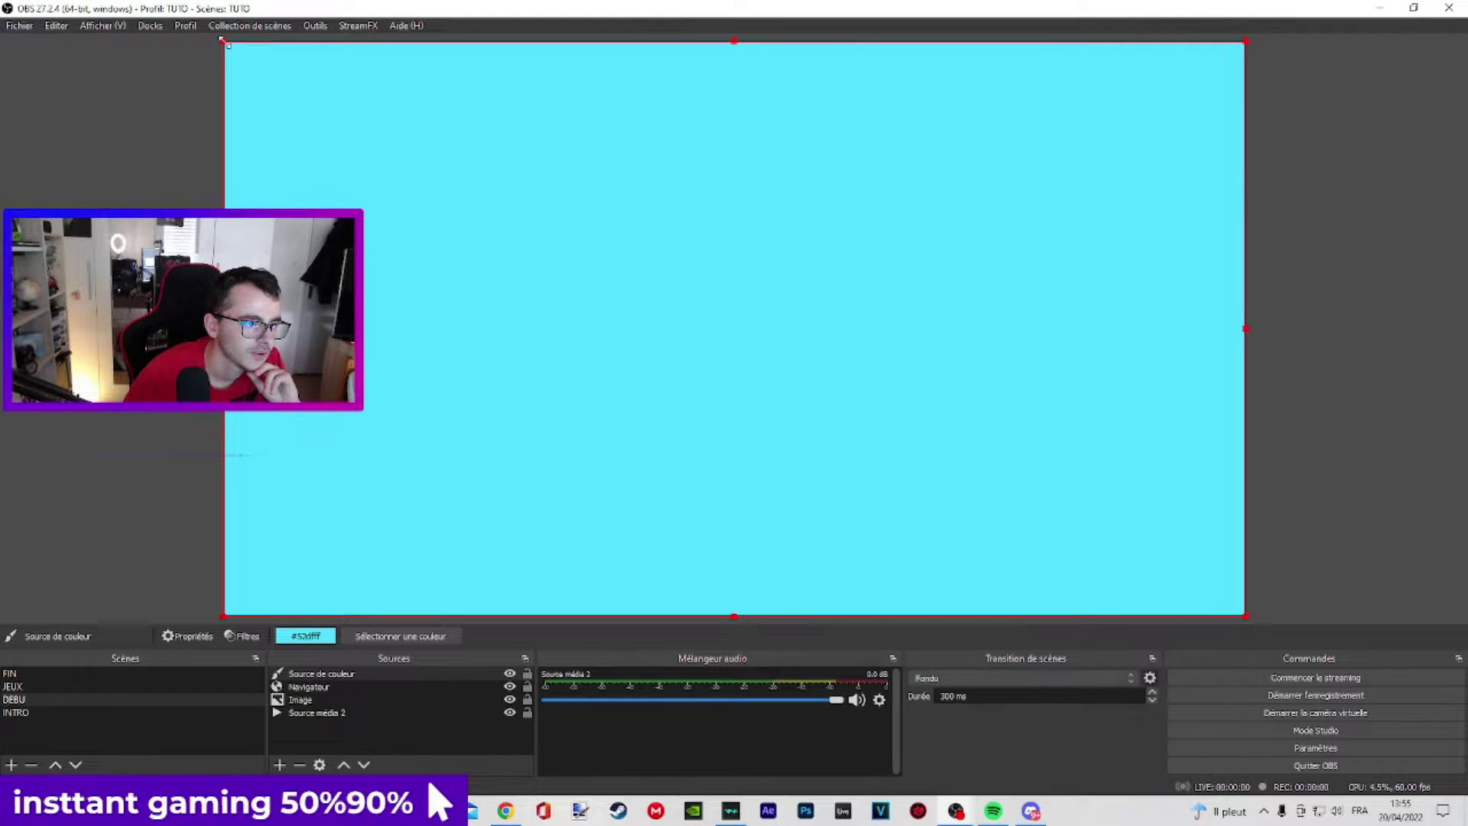
# - Reshape the cyan colour source into a tall rectangle filling the area right of the framed picture, with small margins to the canvas edges
pyautogui.moveTo(222, 40); pyautogui.dragTo(584, 246)
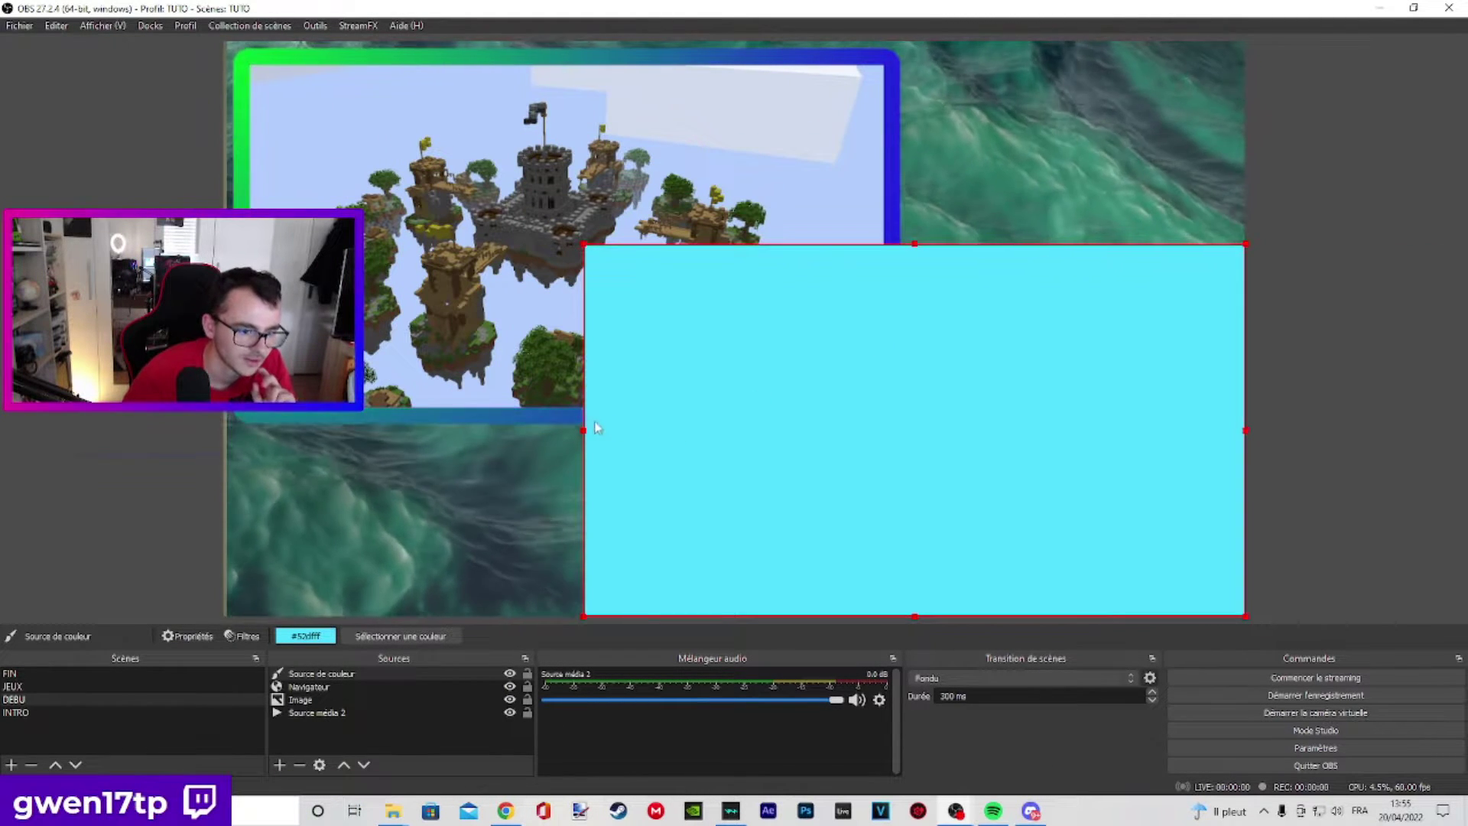
pyautogui.moveTo(584, 430); pyautogui.dragTo(914, 457)
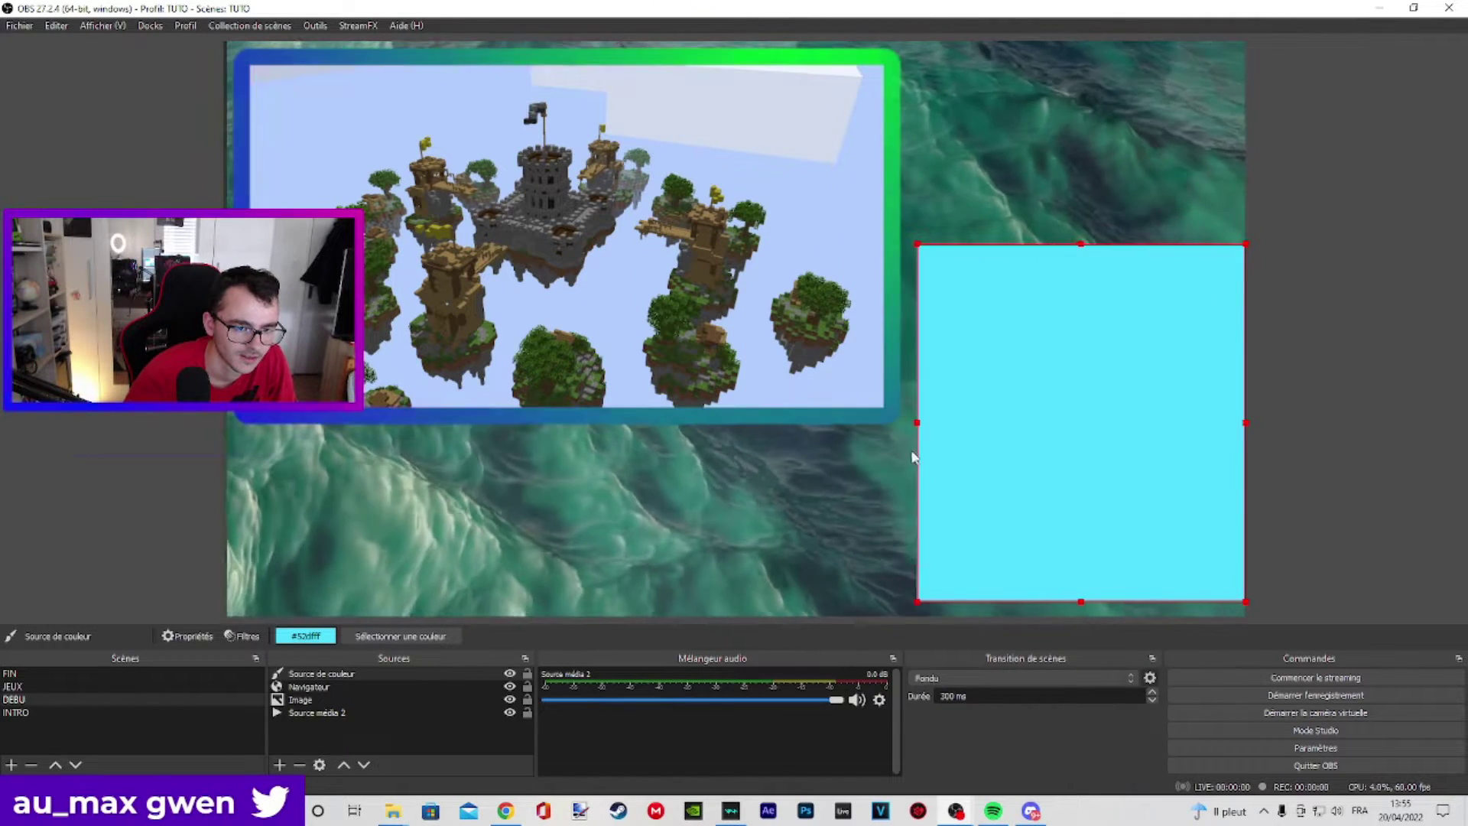
pyautogui.moveTo(1080, 243); pyautogui.dragTo(1096, 56)
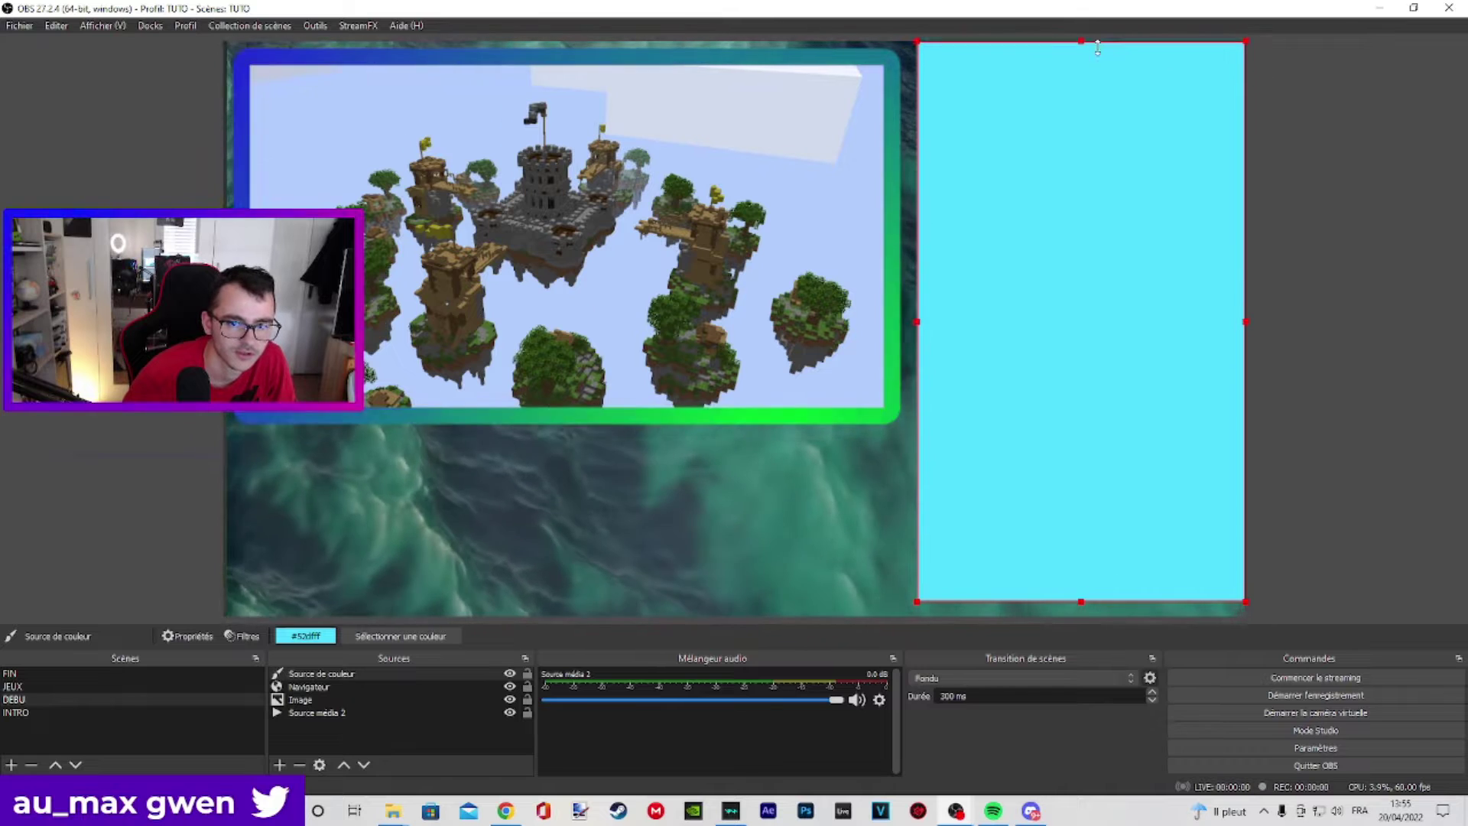
pyautogui.moveTo(1082, 604); pyautogui.dragTo(1083, 616)
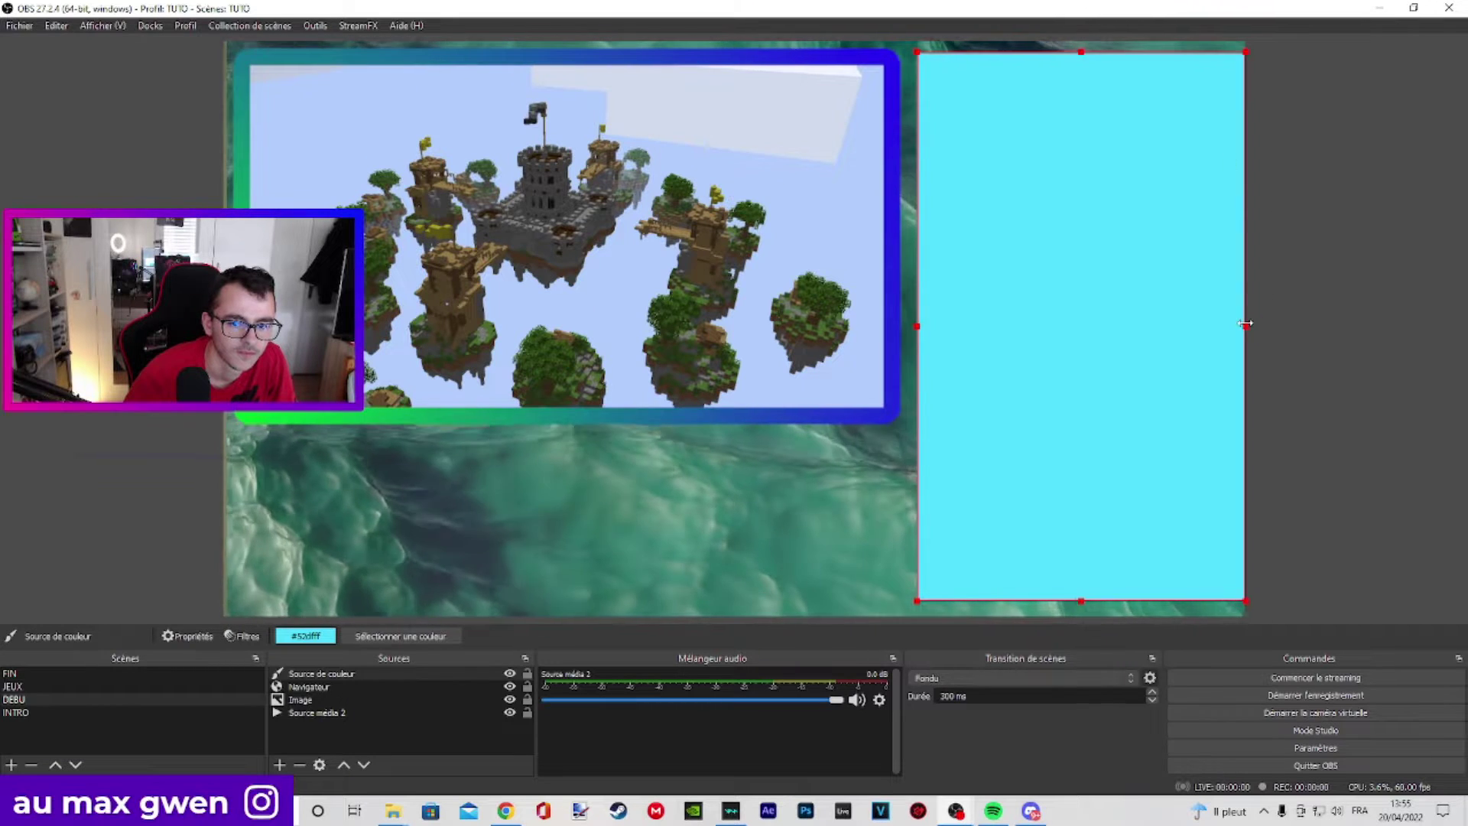
pyautogui.moveTo(1245, 323); pyautogui.dragTo(1231, 324)
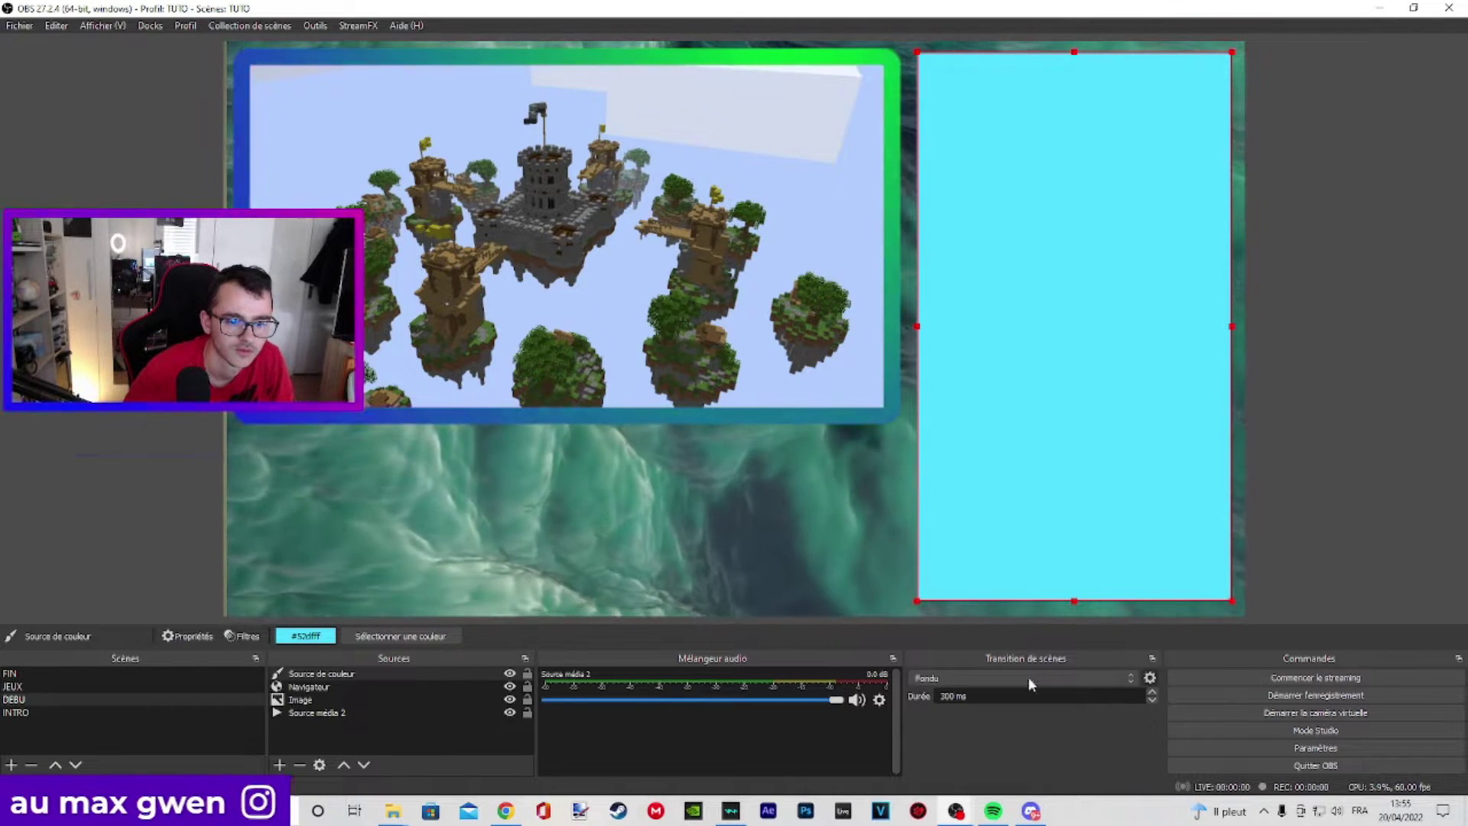
pyautogui.click(862, 574)
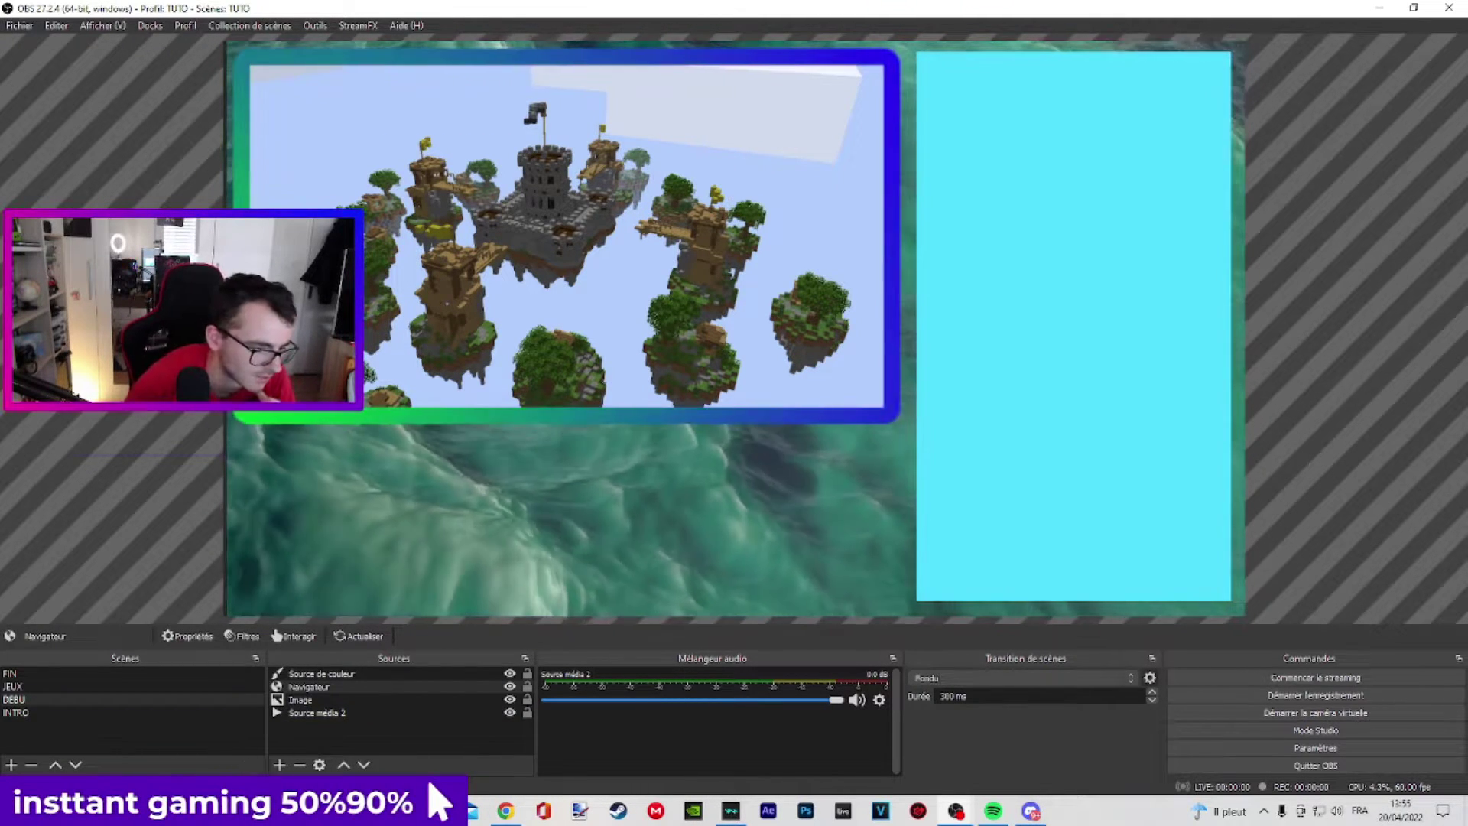
pyautogui.rightClick(354, 685)
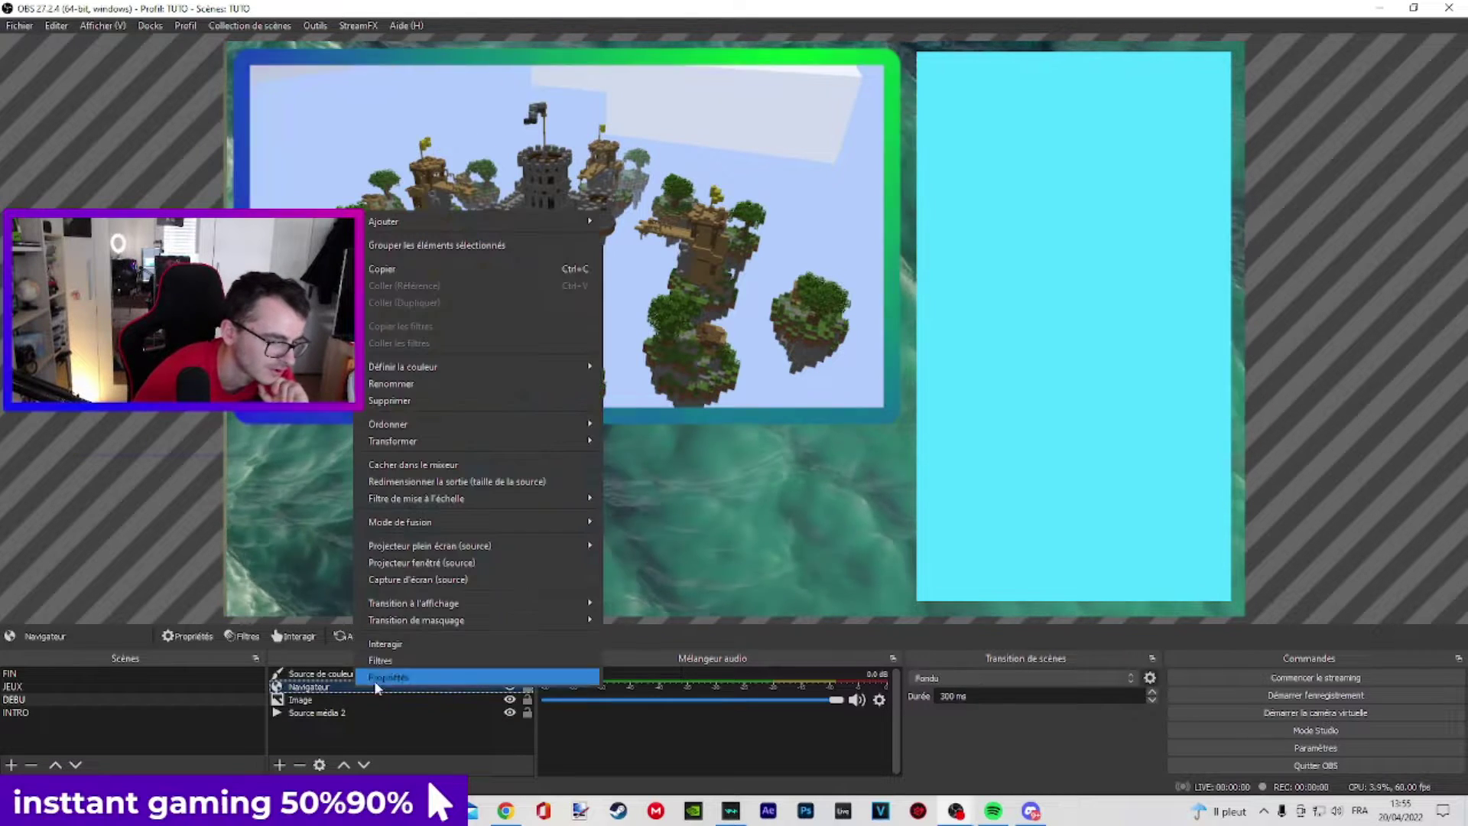
pyautogui.click(468, 678)
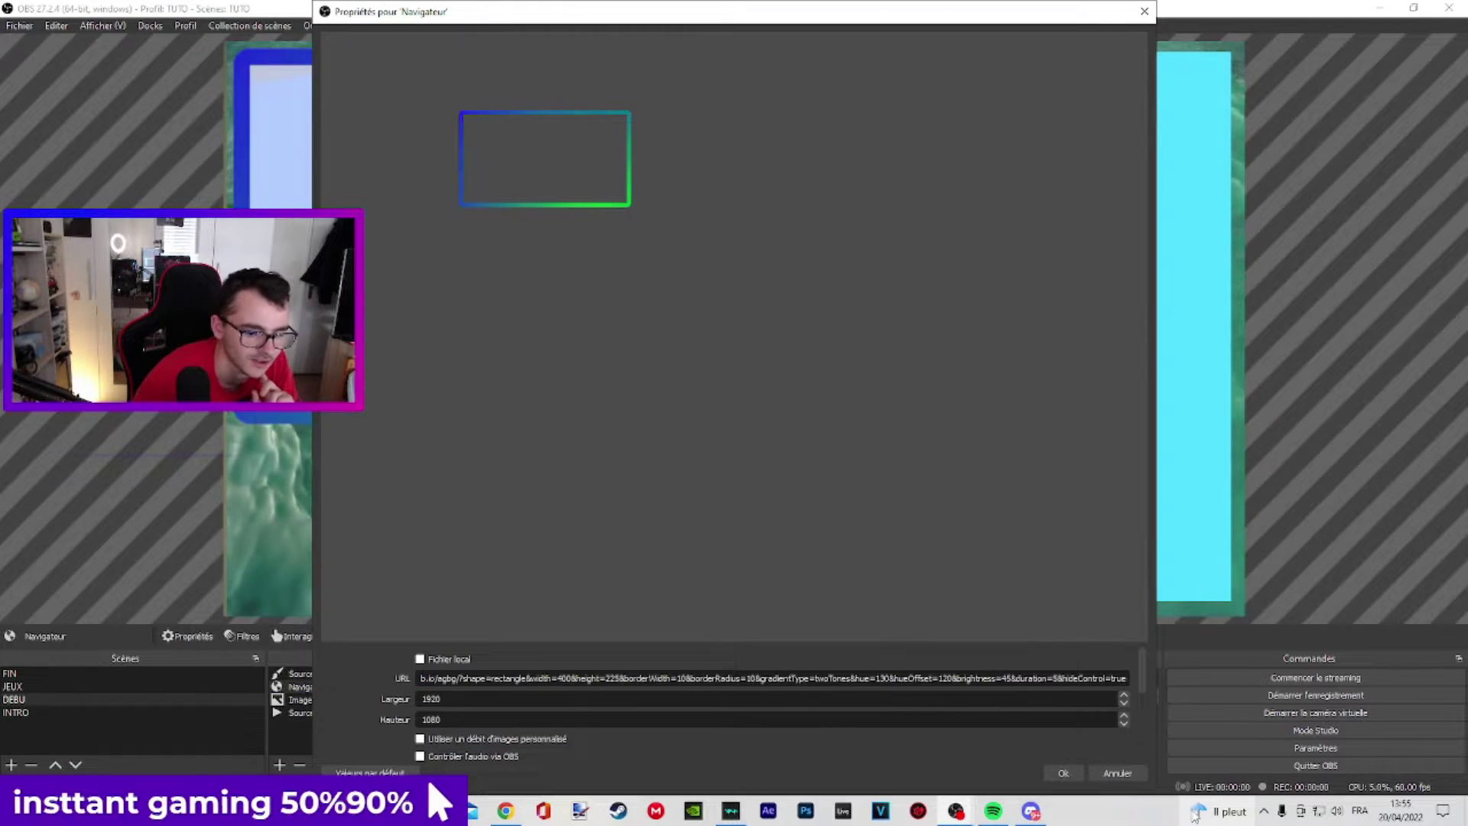
pyautogui.click(1116, 775)
pyautogui.click(321, 699)
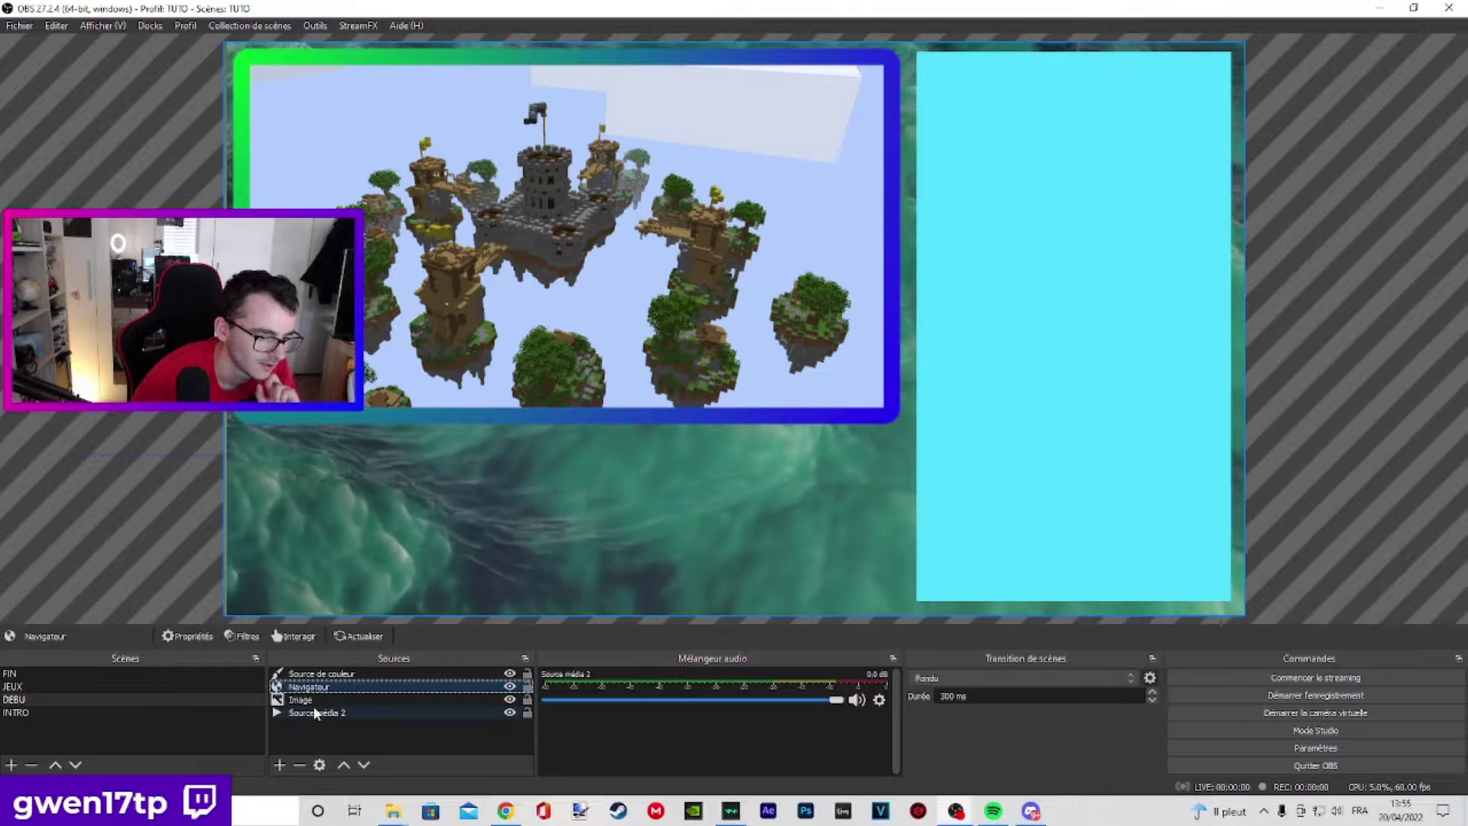
pyautogui.rightClick(321, 700)
pyautogui.click(356, 673)
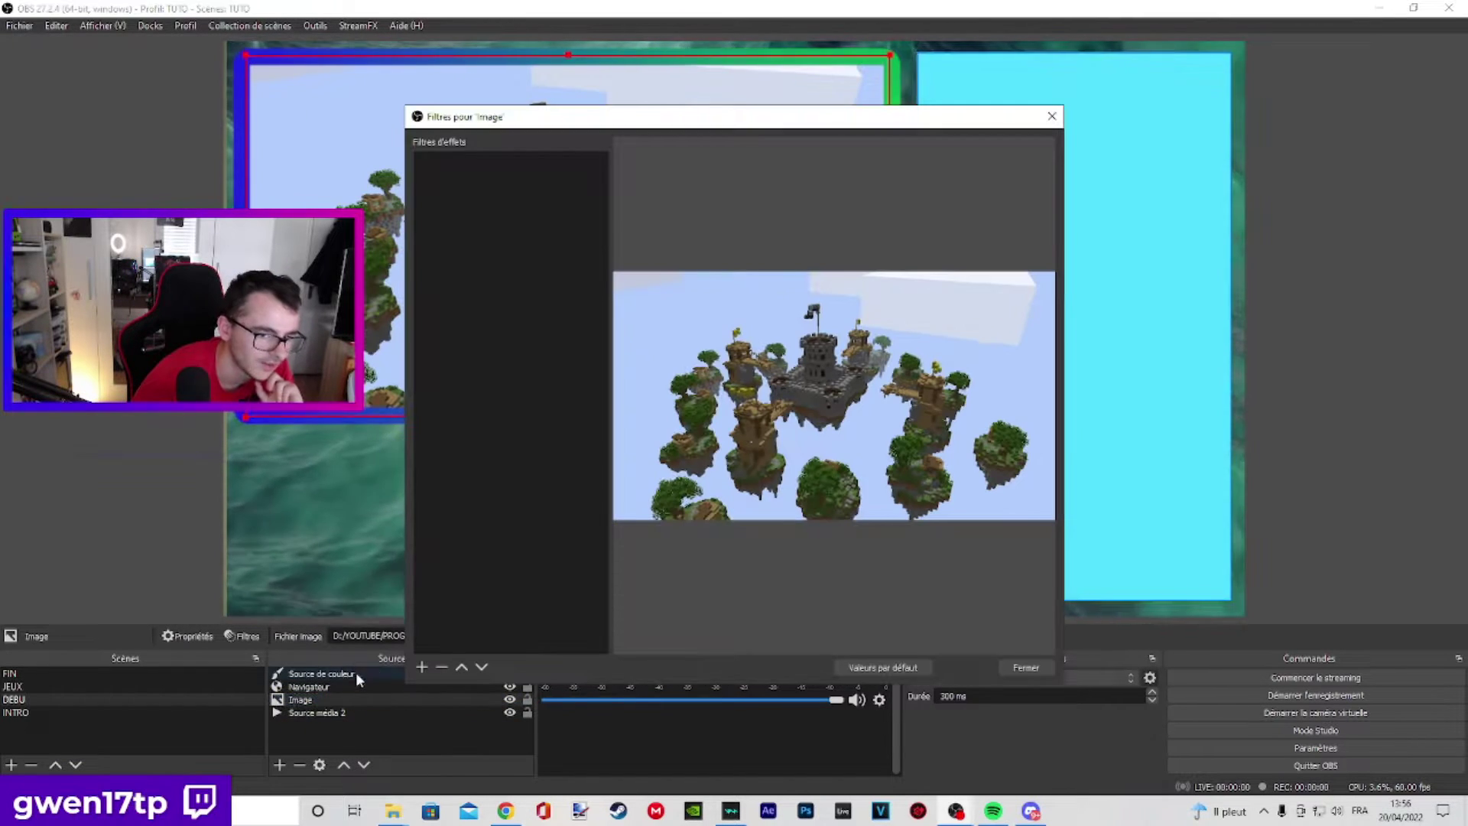
pyautogui.click(1033, 672)
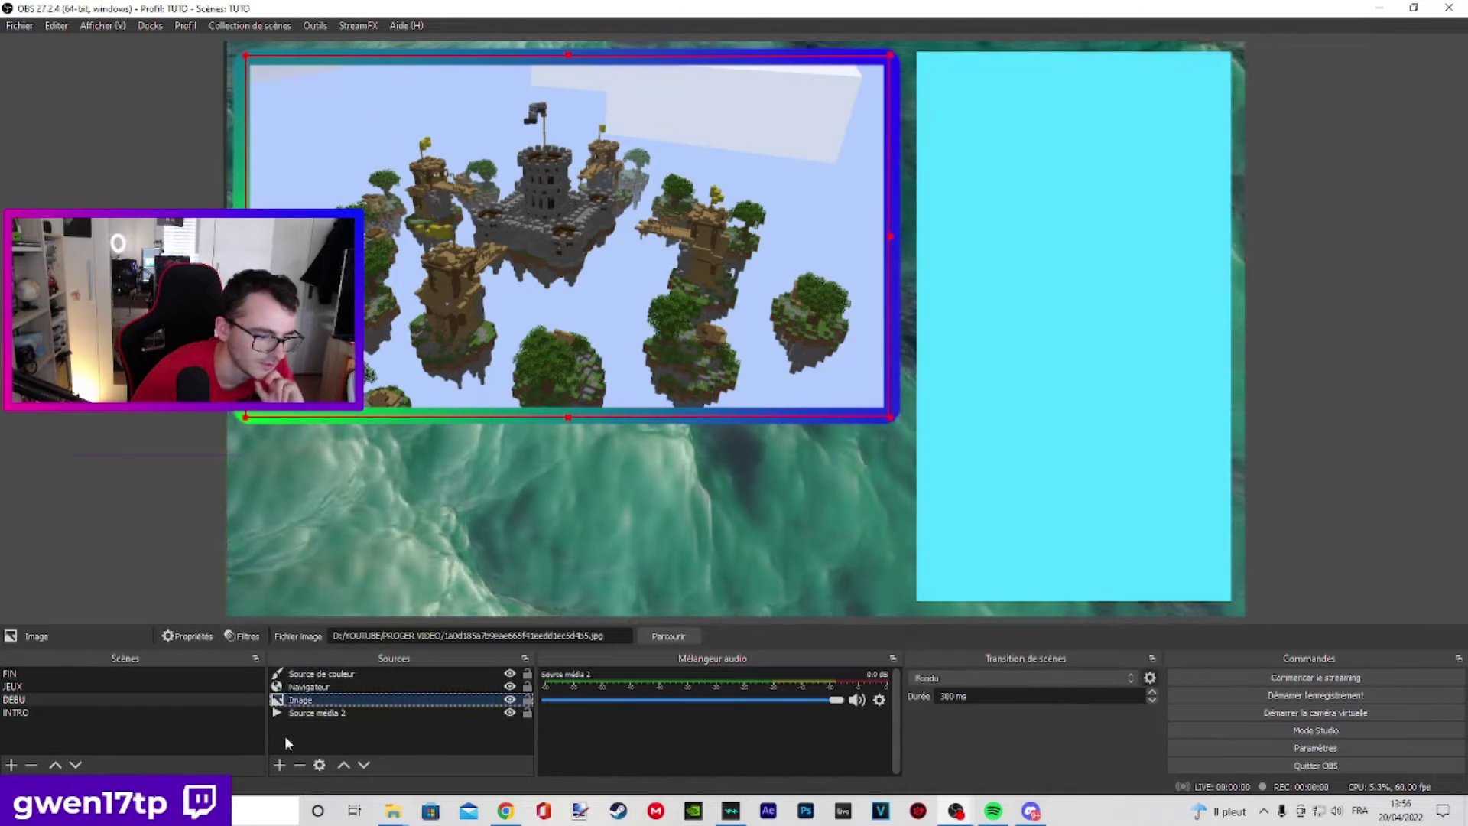
# - Add a Corrections colorimétrique filter to Source de couleur and lower its opacity to about 0.26
pyautogui.click(309, 676)
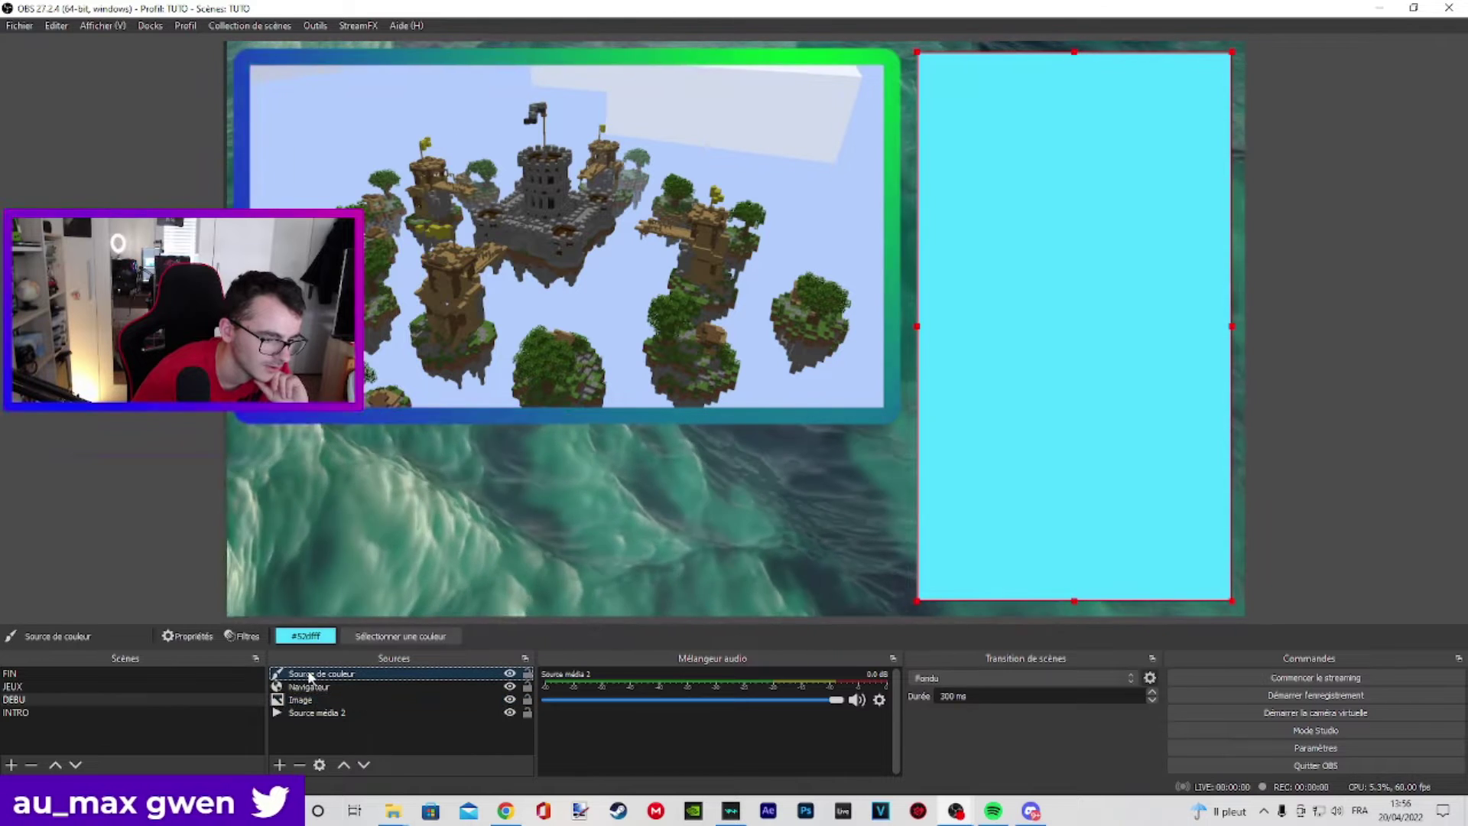
pyautogui.rightClick(310, 674)
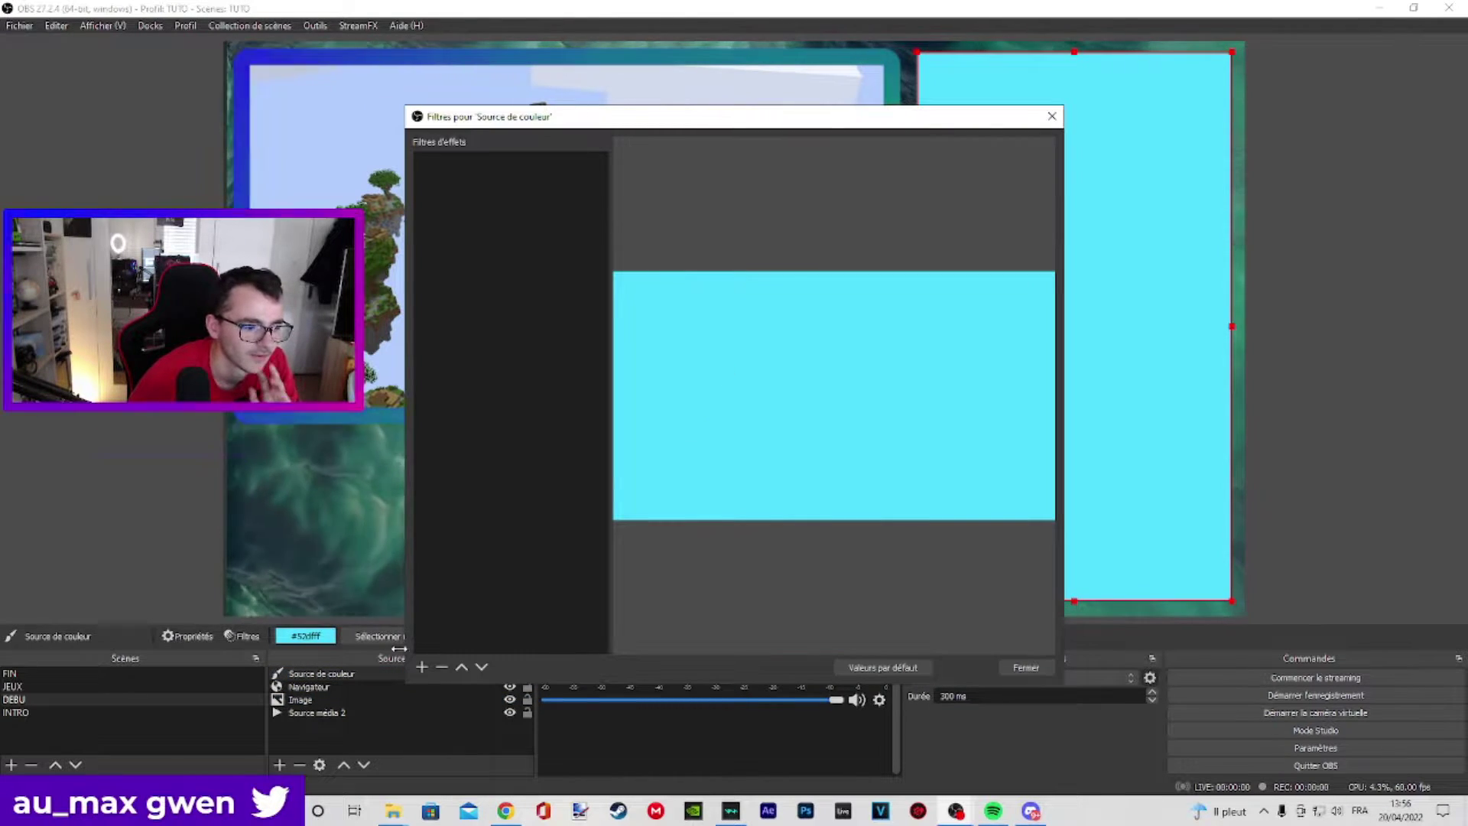
pyautogui.click(422, 666)
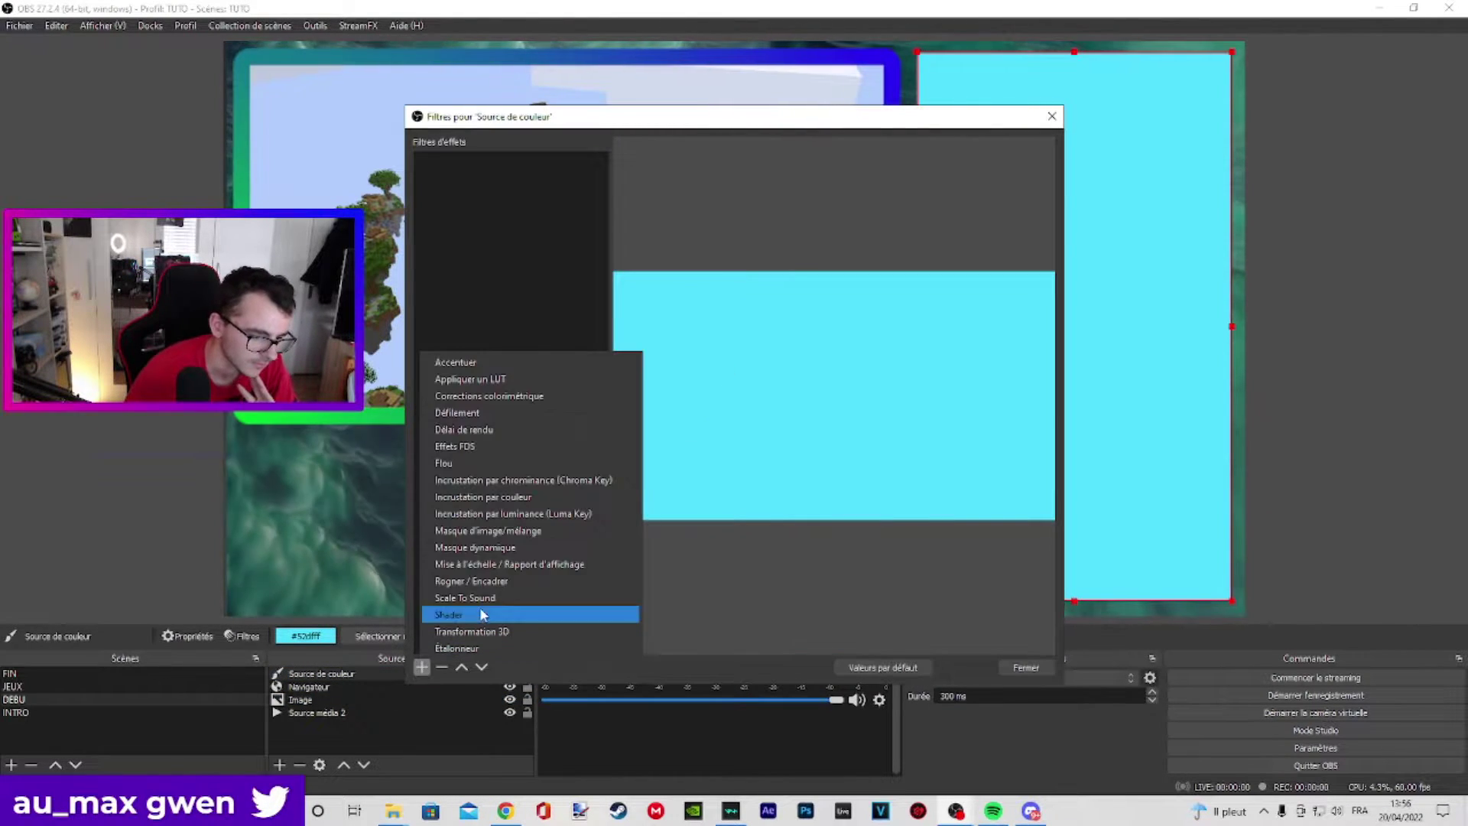
pyautogui.click(512, 394)
pyautogui.click(699, 429)
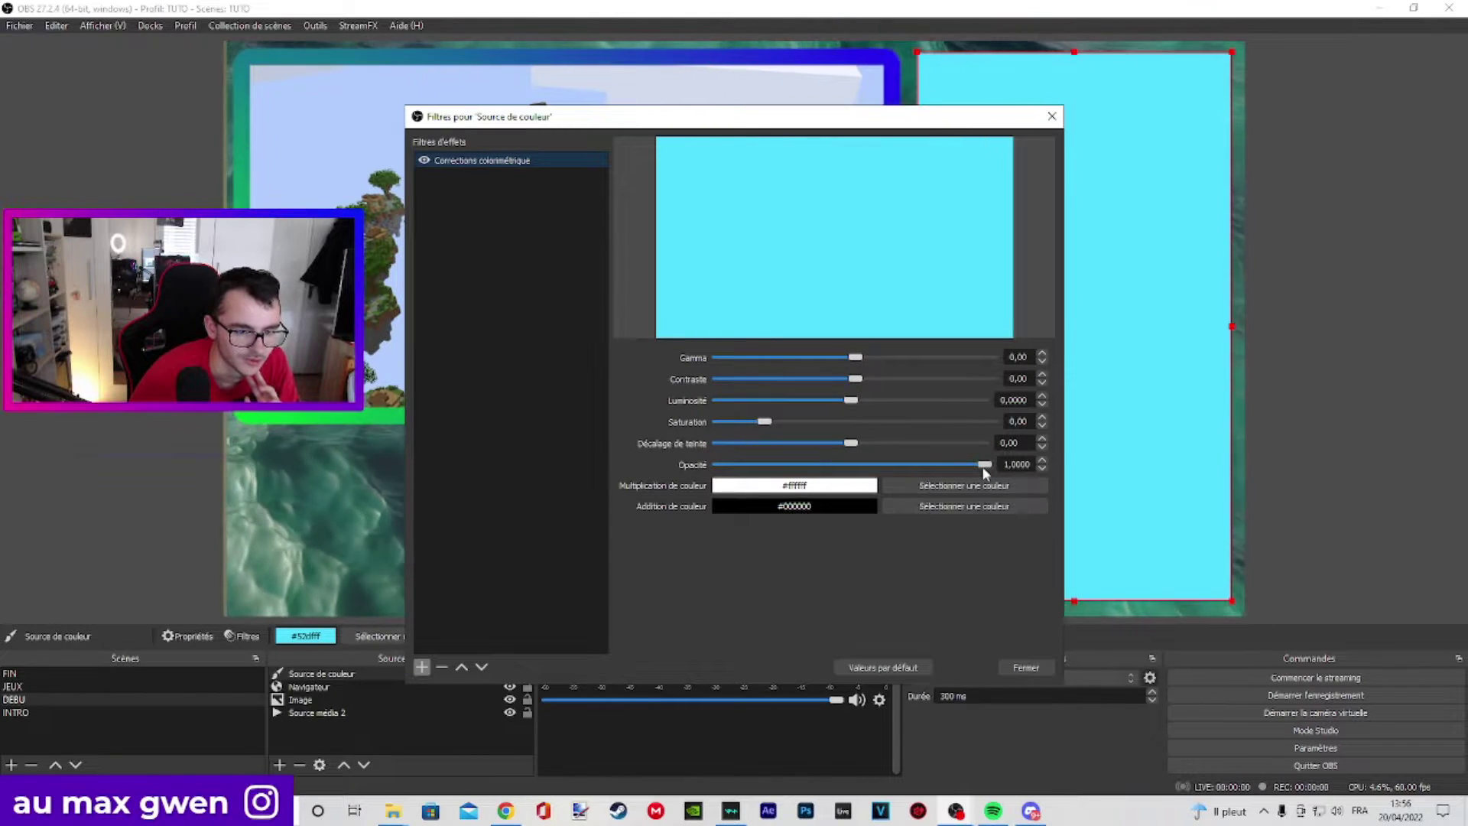
pyautogui.moveTo(983, 467); pyautogui.dragTo(810, 449)
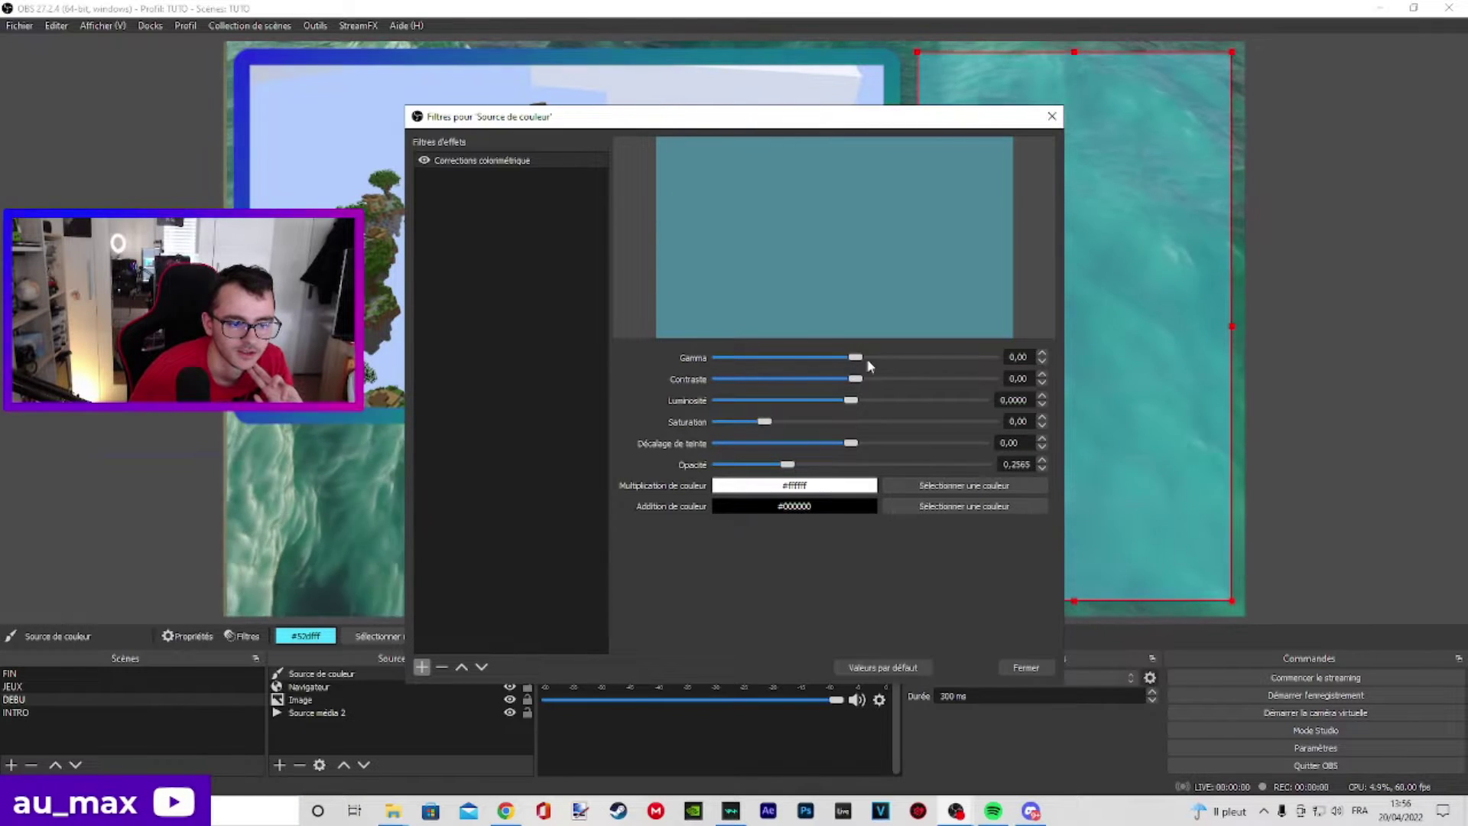
# - Set the colour filter's gamma to -3.00 and its luminosity to about -0.42, and close the filters
pyautogui.moveTo(930, 380); pyautogui.dragTo(823, 386)
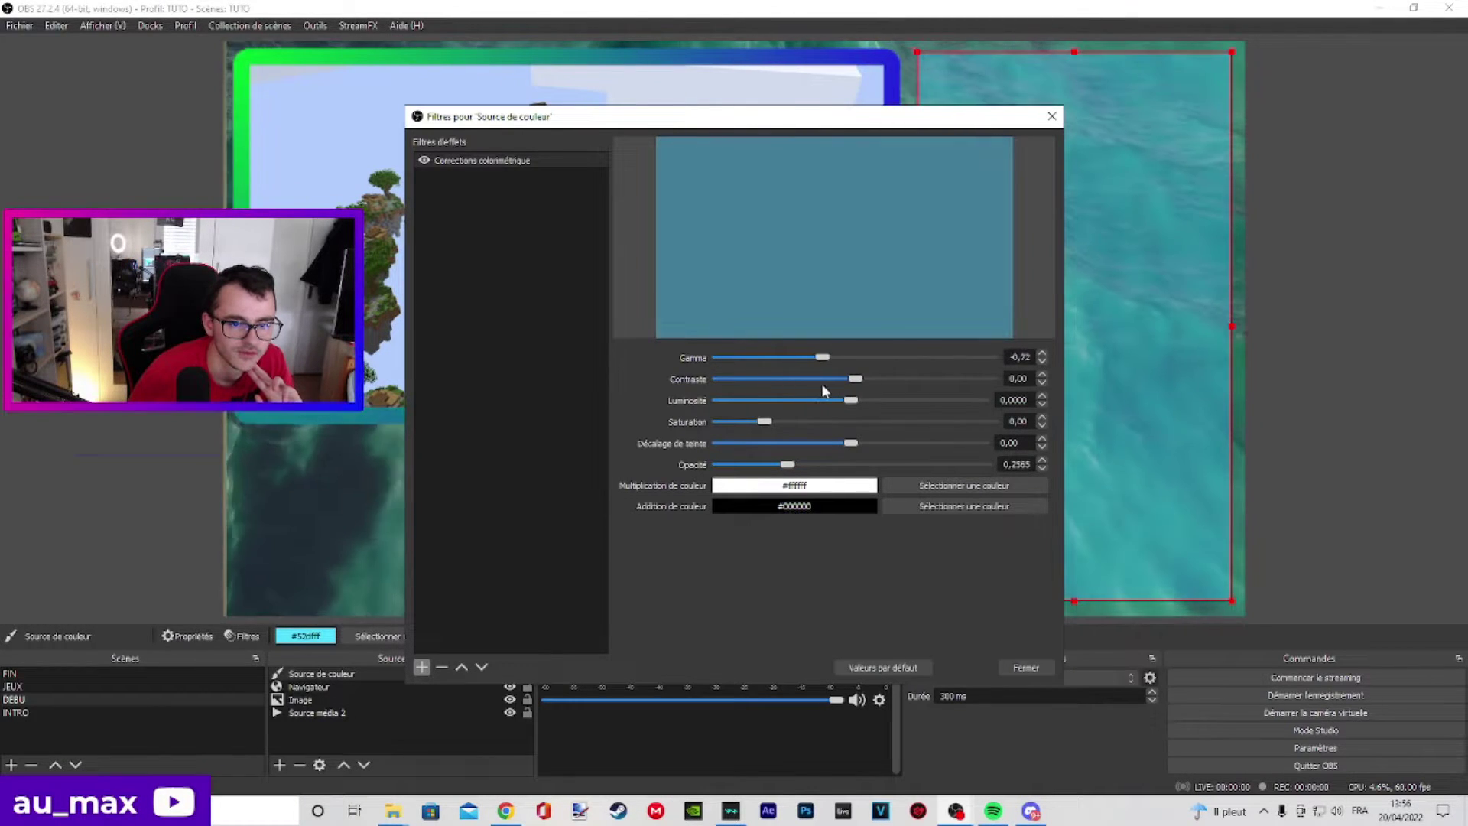
pyautogui.moveTo(735, 398); pyautogui.dragTo(709, 402)
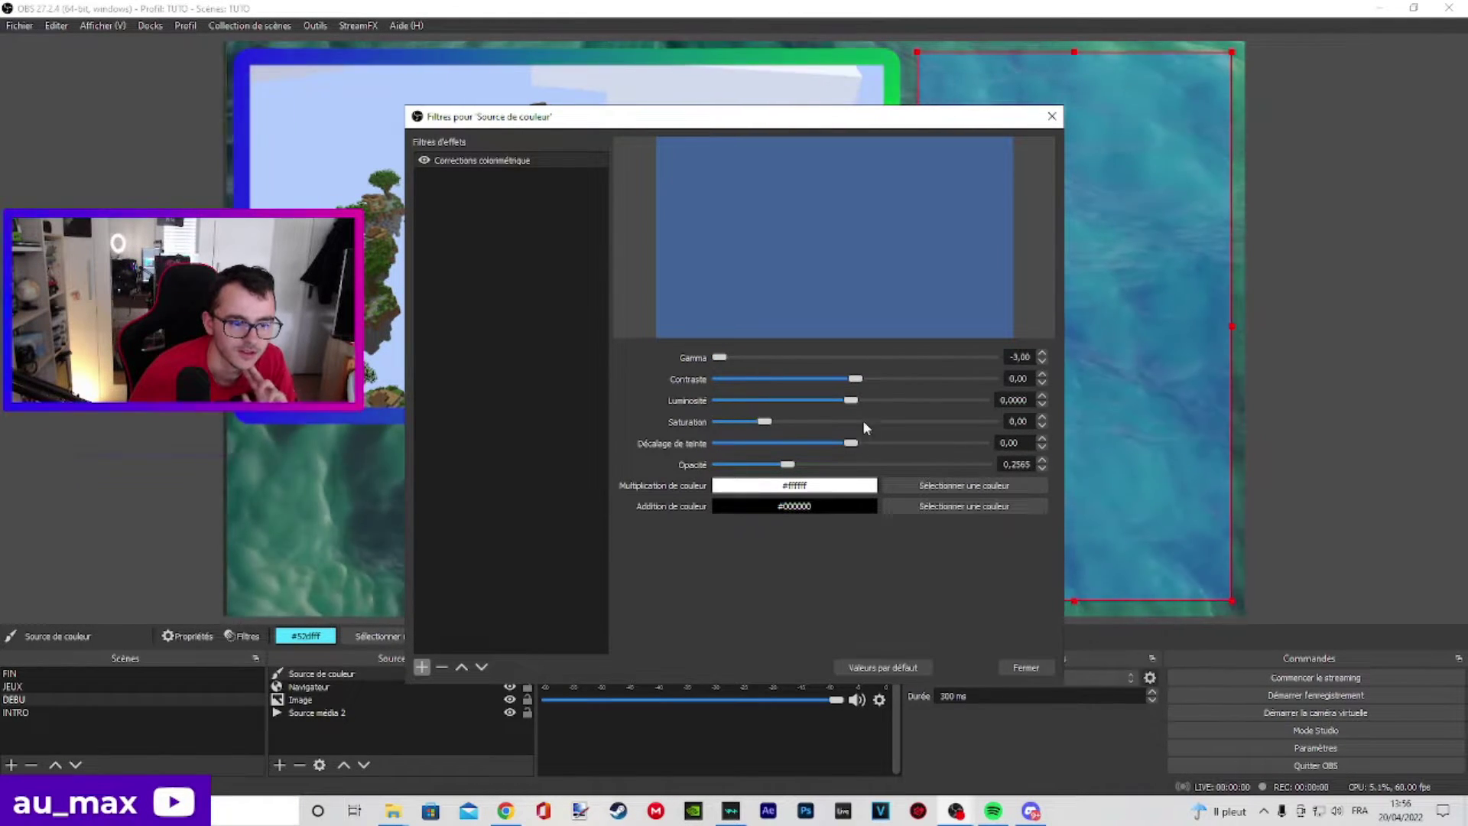
pyautogui.moveTo(840, 403); pyautogui.dragTo(795, 402)
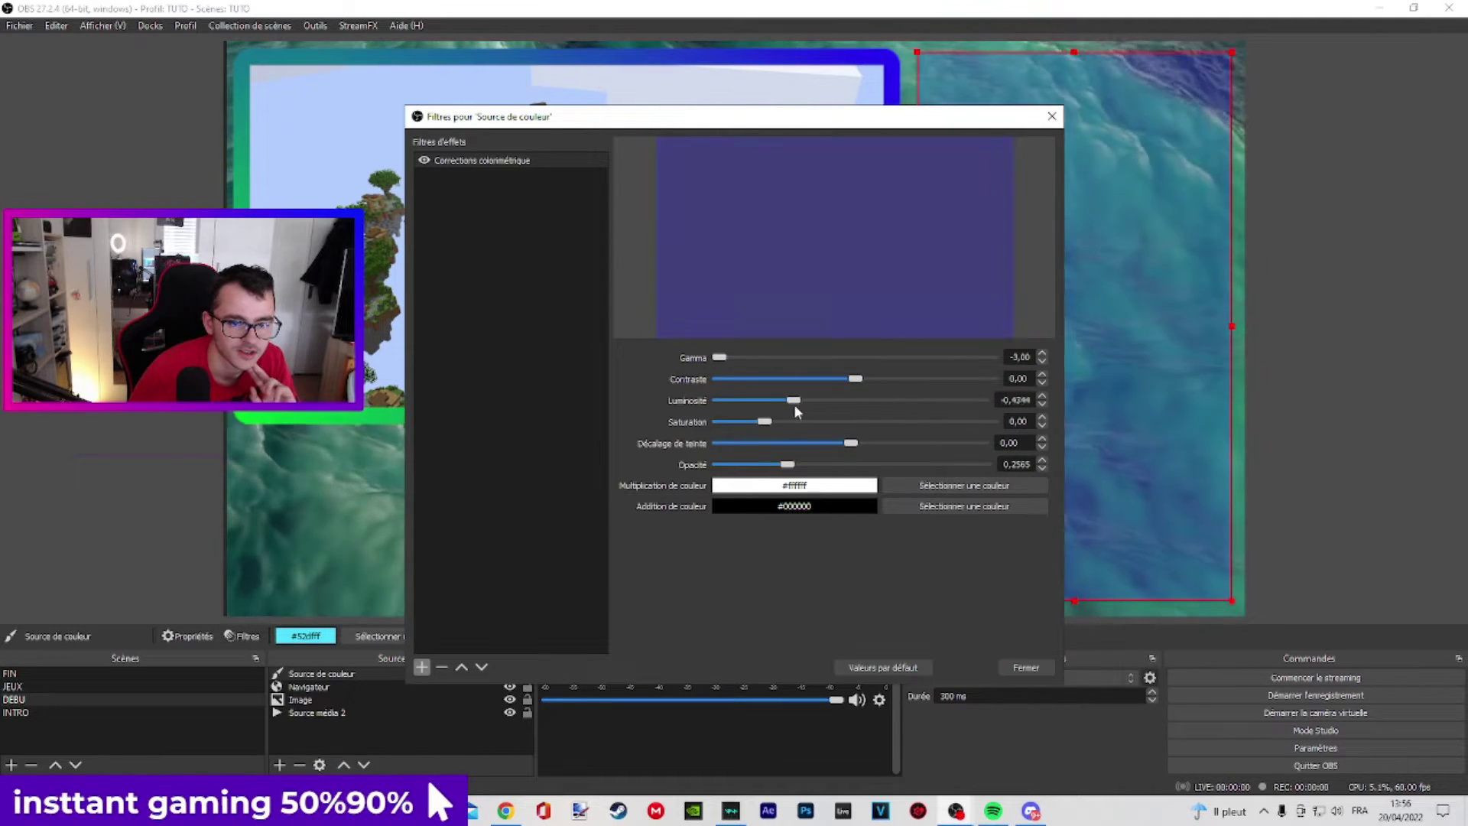
pyautogui.click(1051, 116)
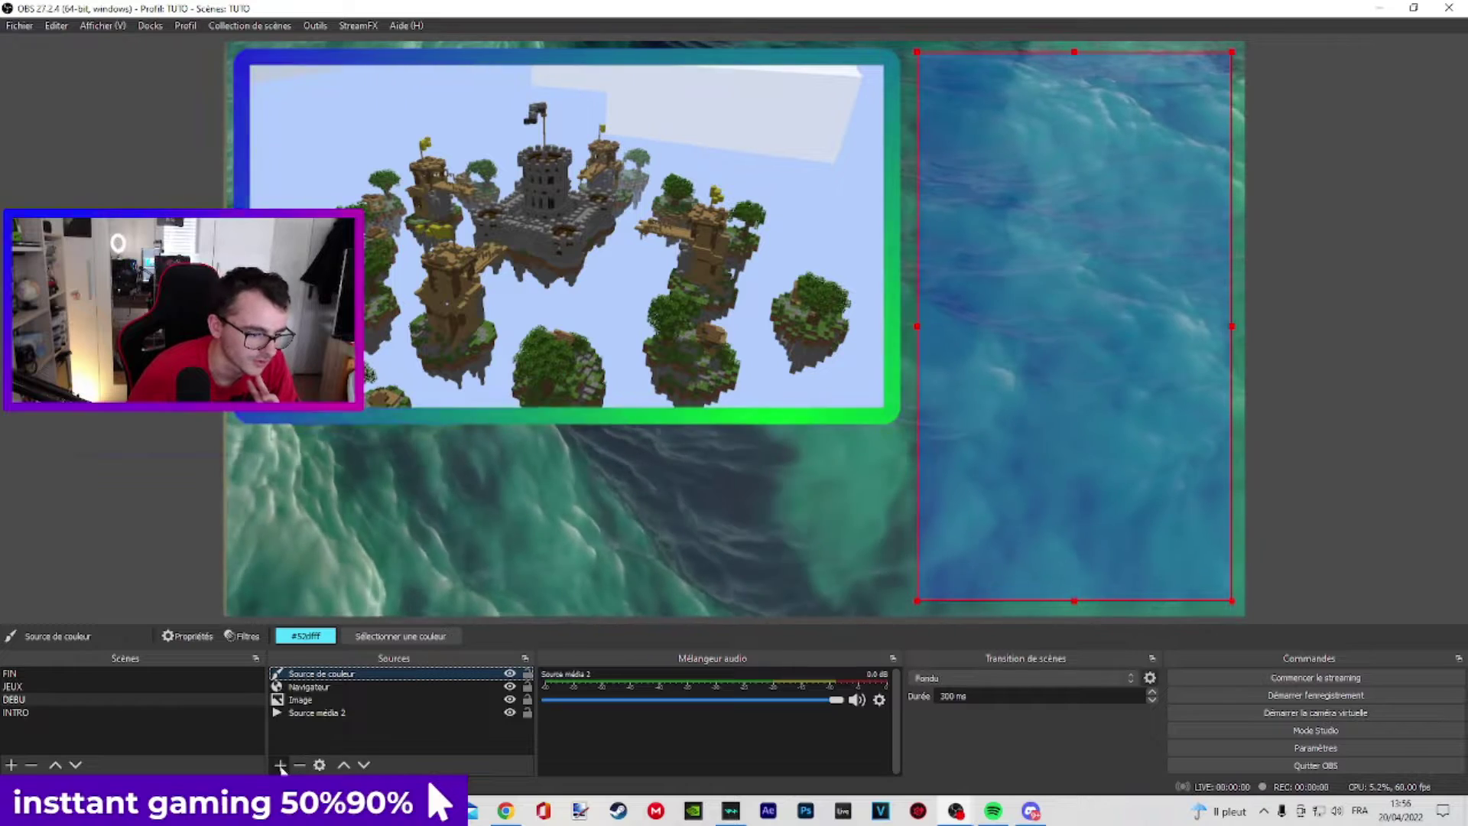
# - Add a new Texte (GDI+) source with the default name, reading "chat"
pyautogui.click(279, 764)
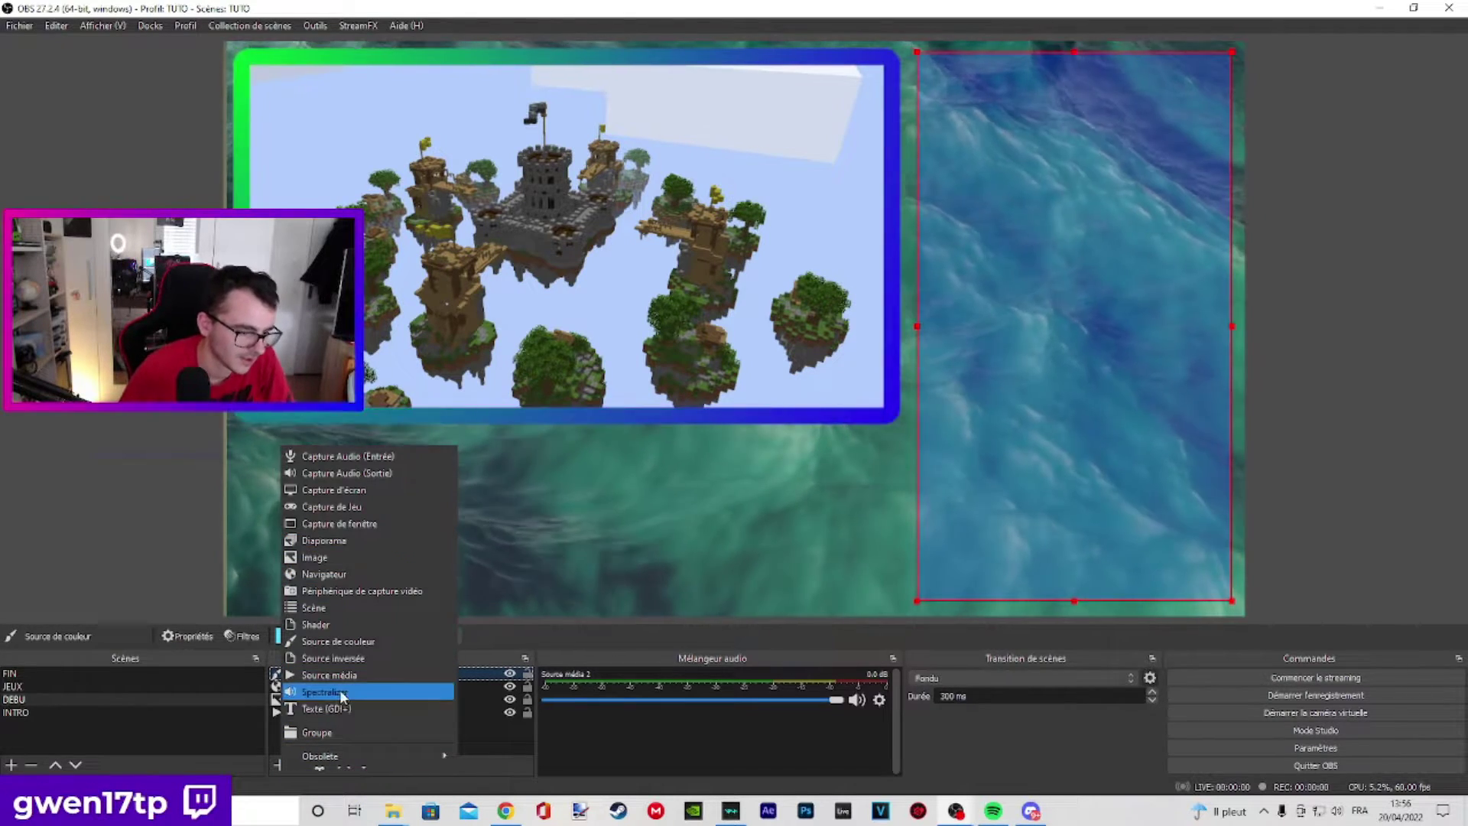
pyautogui.click(327, 708)
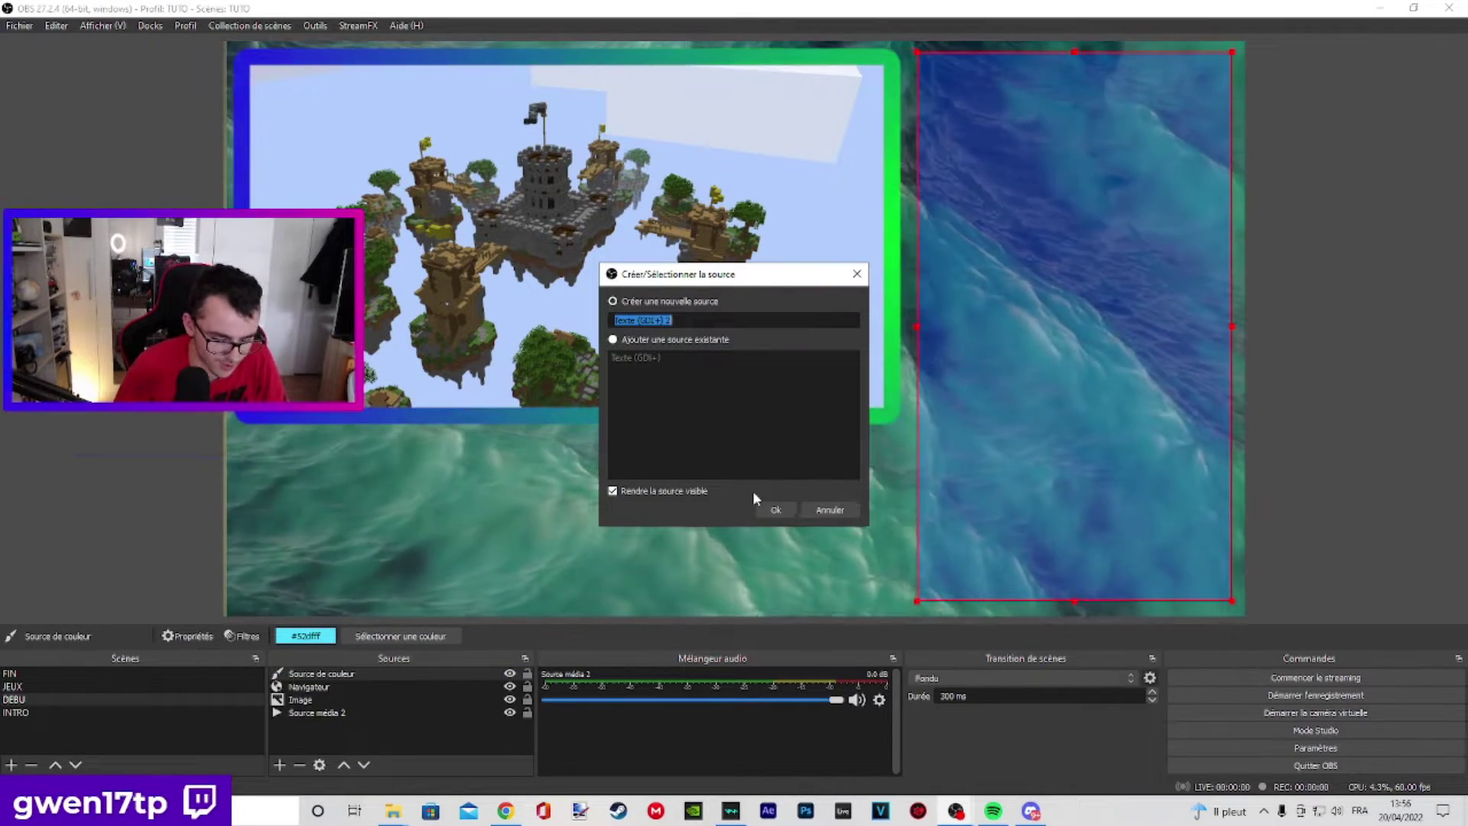
pyautogui.click(773, 511)
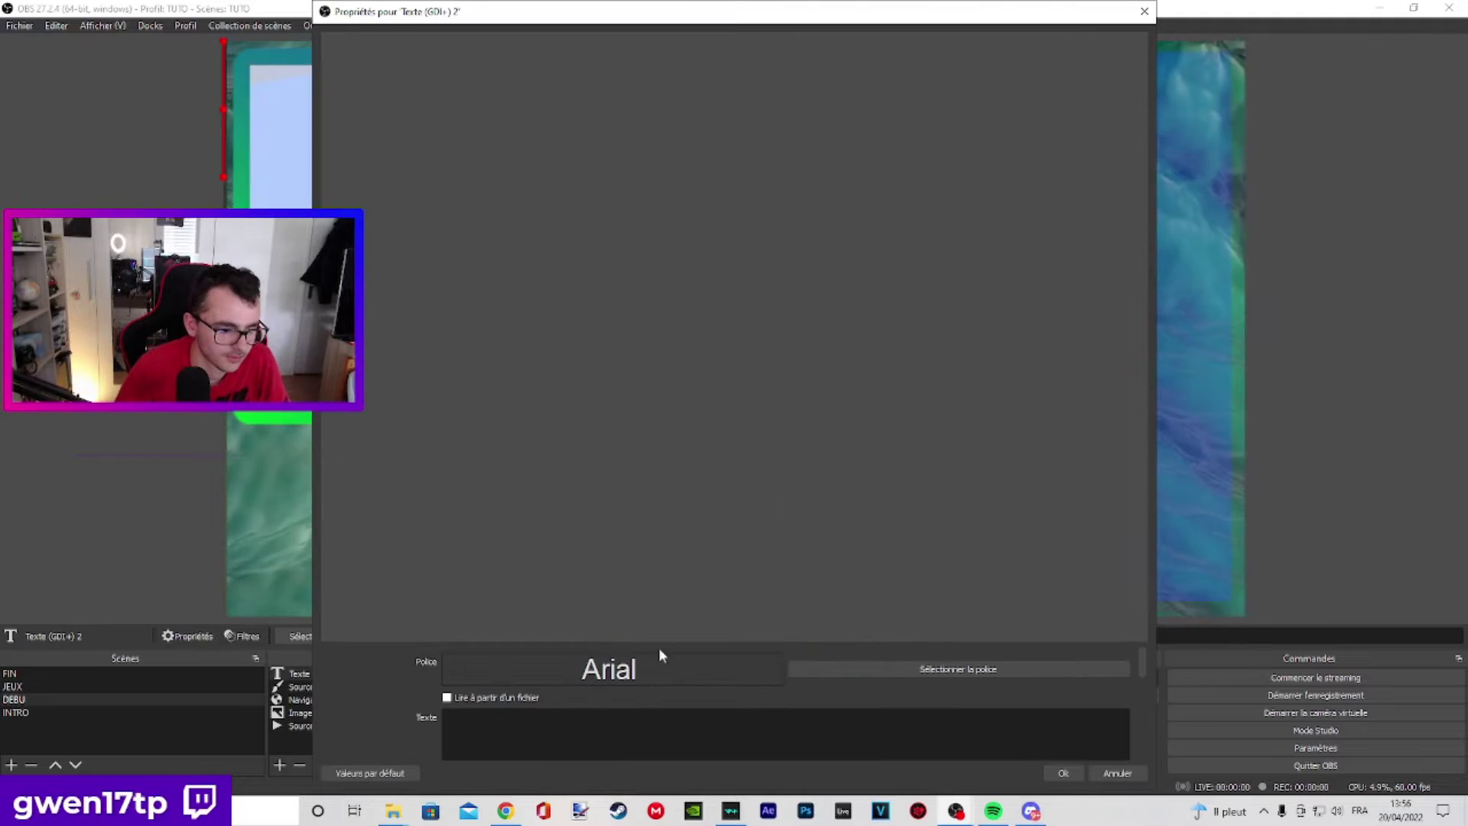
pyautogui.write('ch')
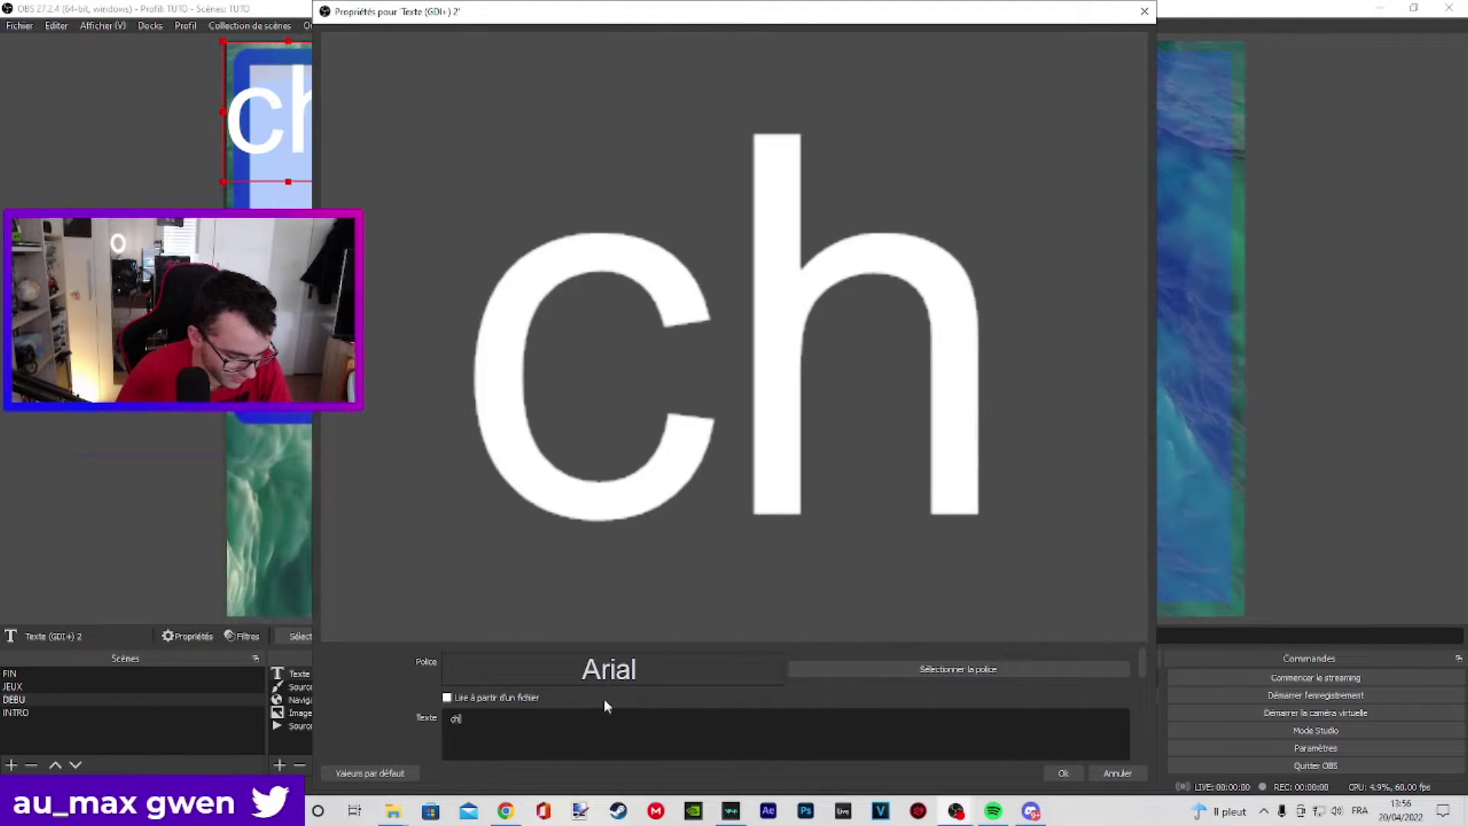
pyautogui.write('at')
pyautogui.click(1062, 773)
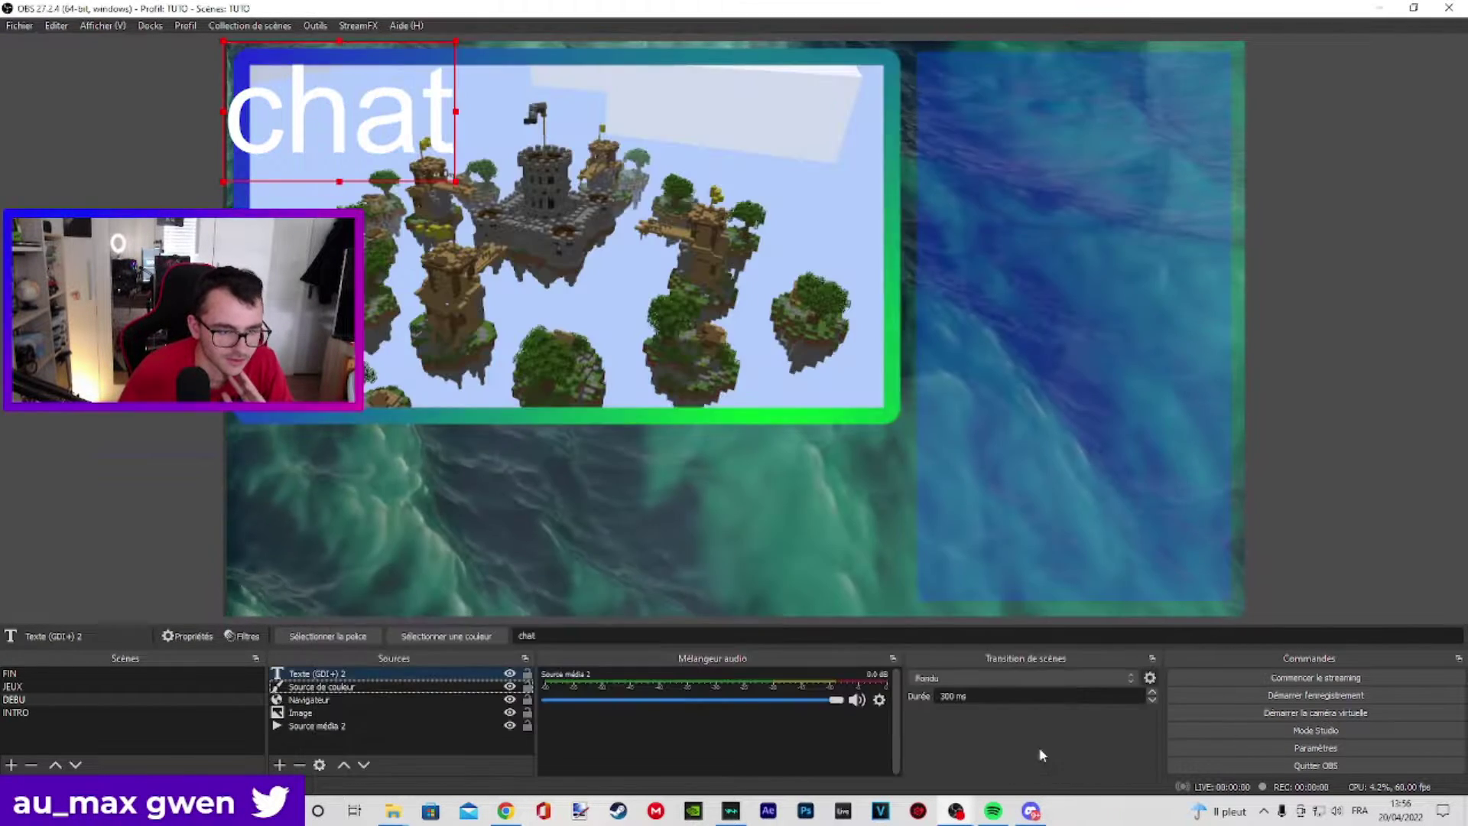
# - Shrink the "chat" text slightly and centre it at the top of the translucent blue panel
pyautogui.moveTo(331, 130); pyautogui.dragTo(1050, 142)
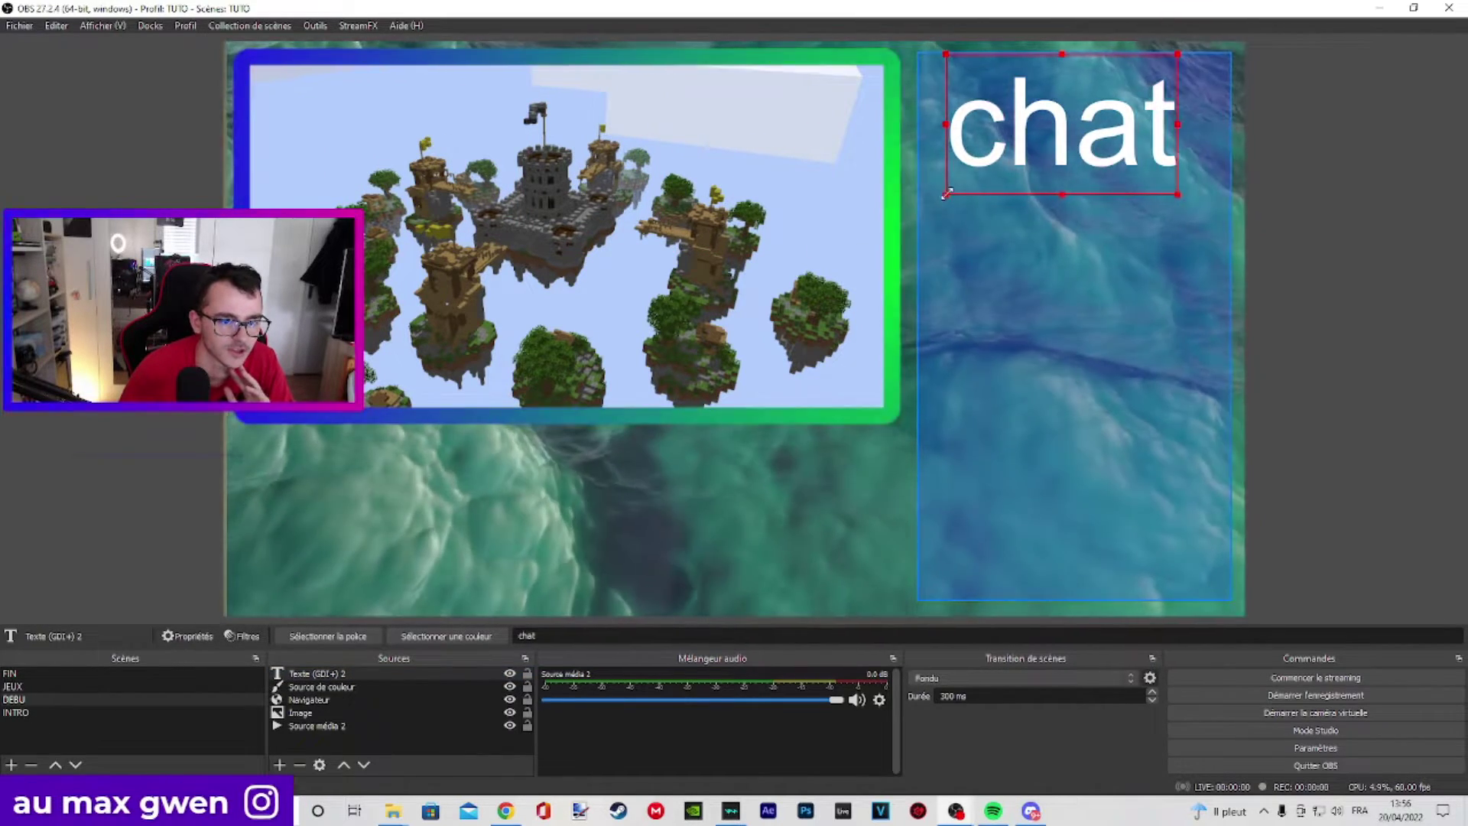
pyautogui.moveTo(943, 191); pyautogui.dragTo(996, 142)
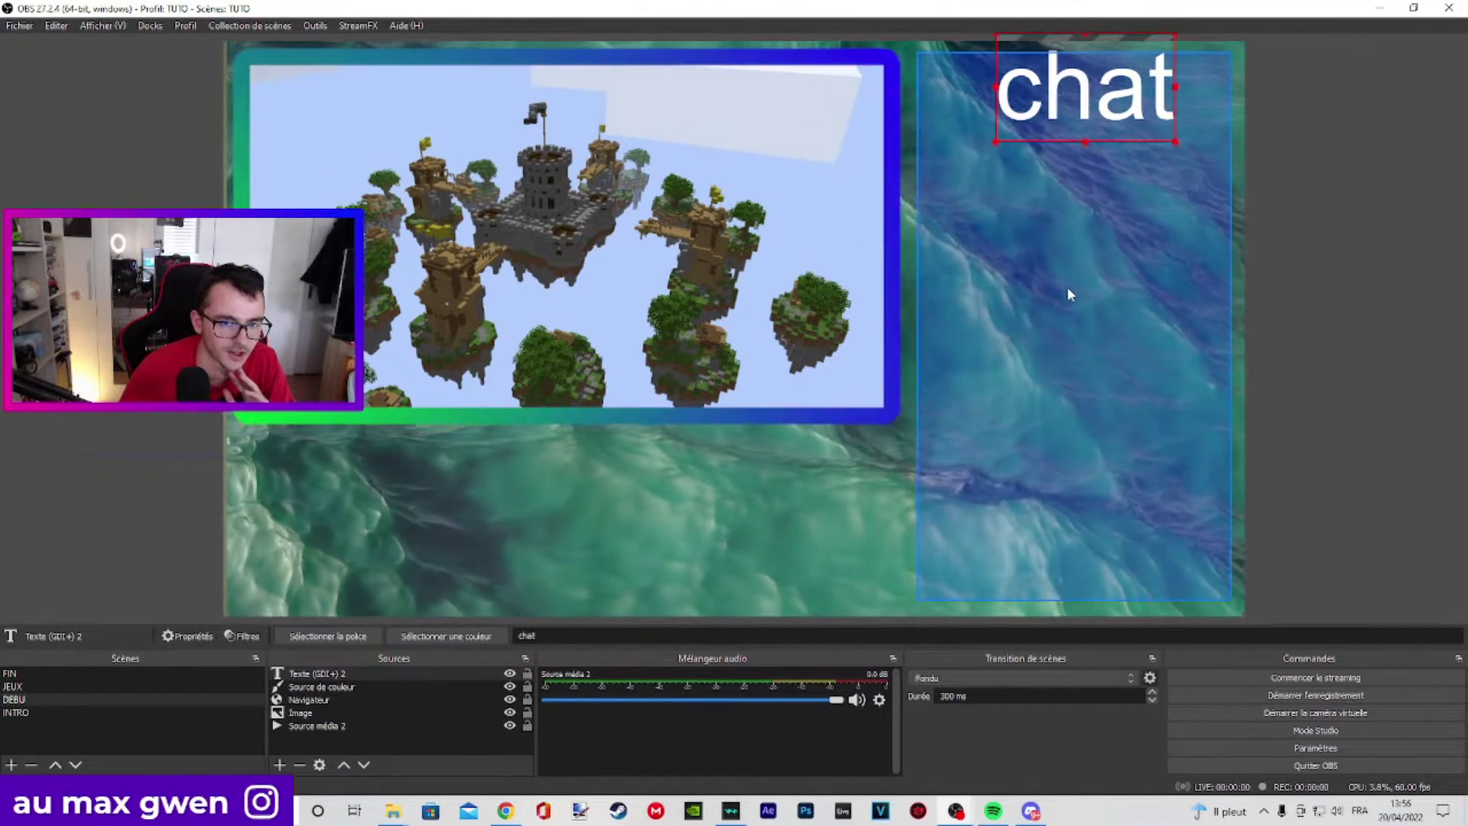
pyautogui.moveTo(1077, 83); pyautogui.dragTo(1067, 90)
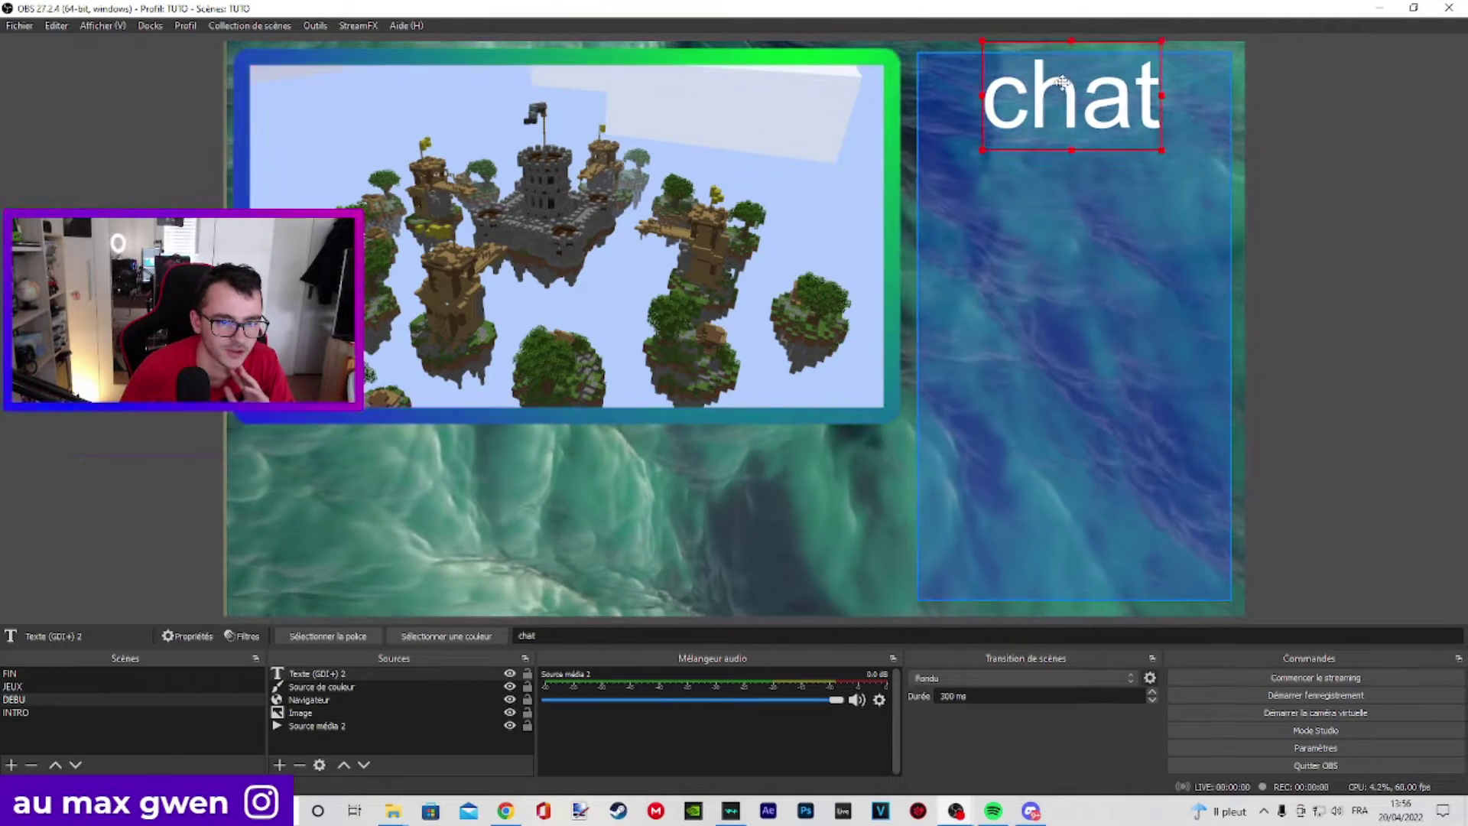
pyautogui.click(739, 494)
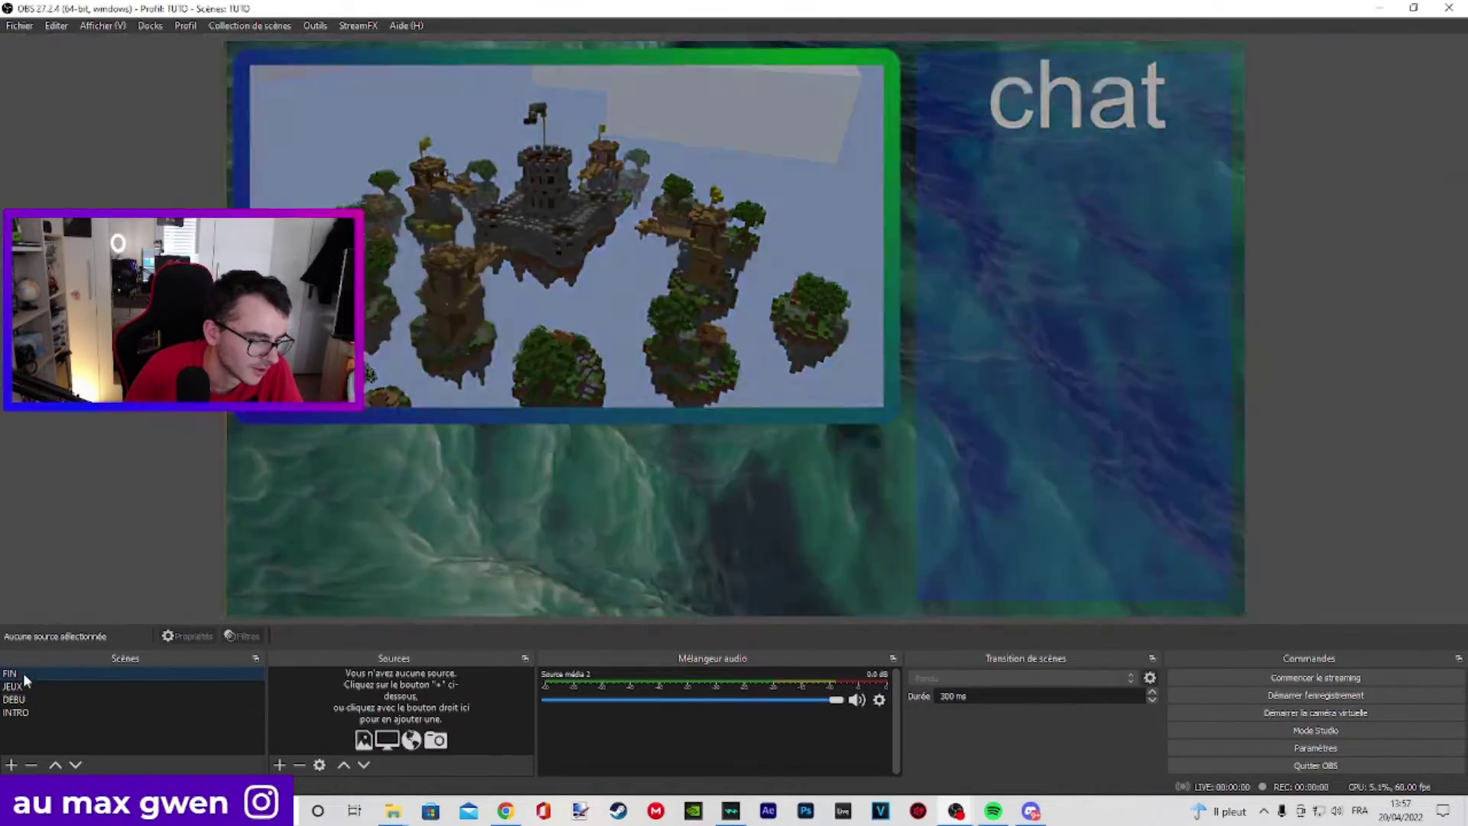
pyautogui.click(19, 709)
pyautogui.click(19, 700)
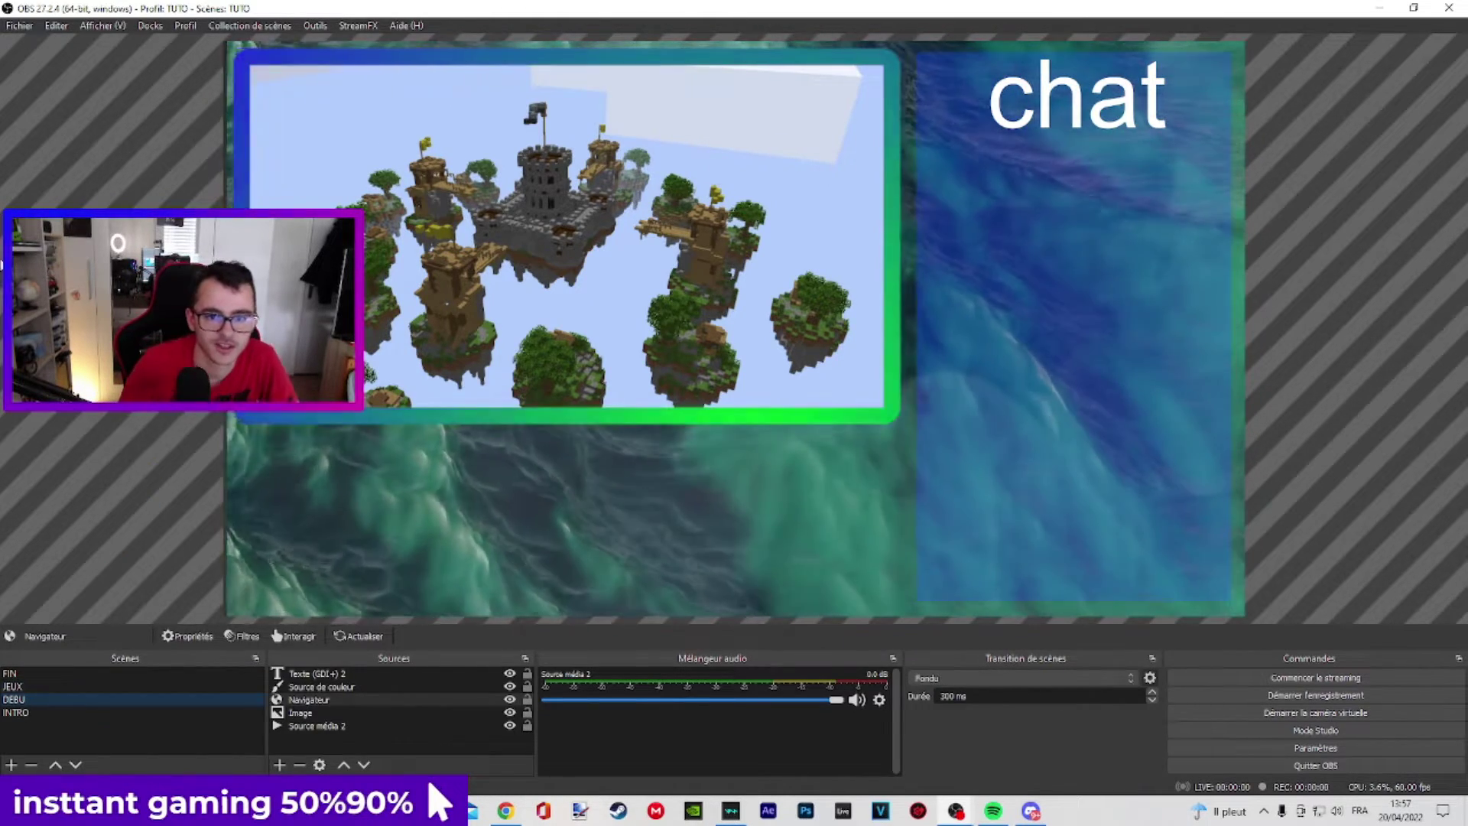
# - Switch to the Pixlr X editor in the browser and draw a dark blue (#00235E) bar along the canvas's bottom edge, spanning its full width
pyautogui.click(1381, 9)
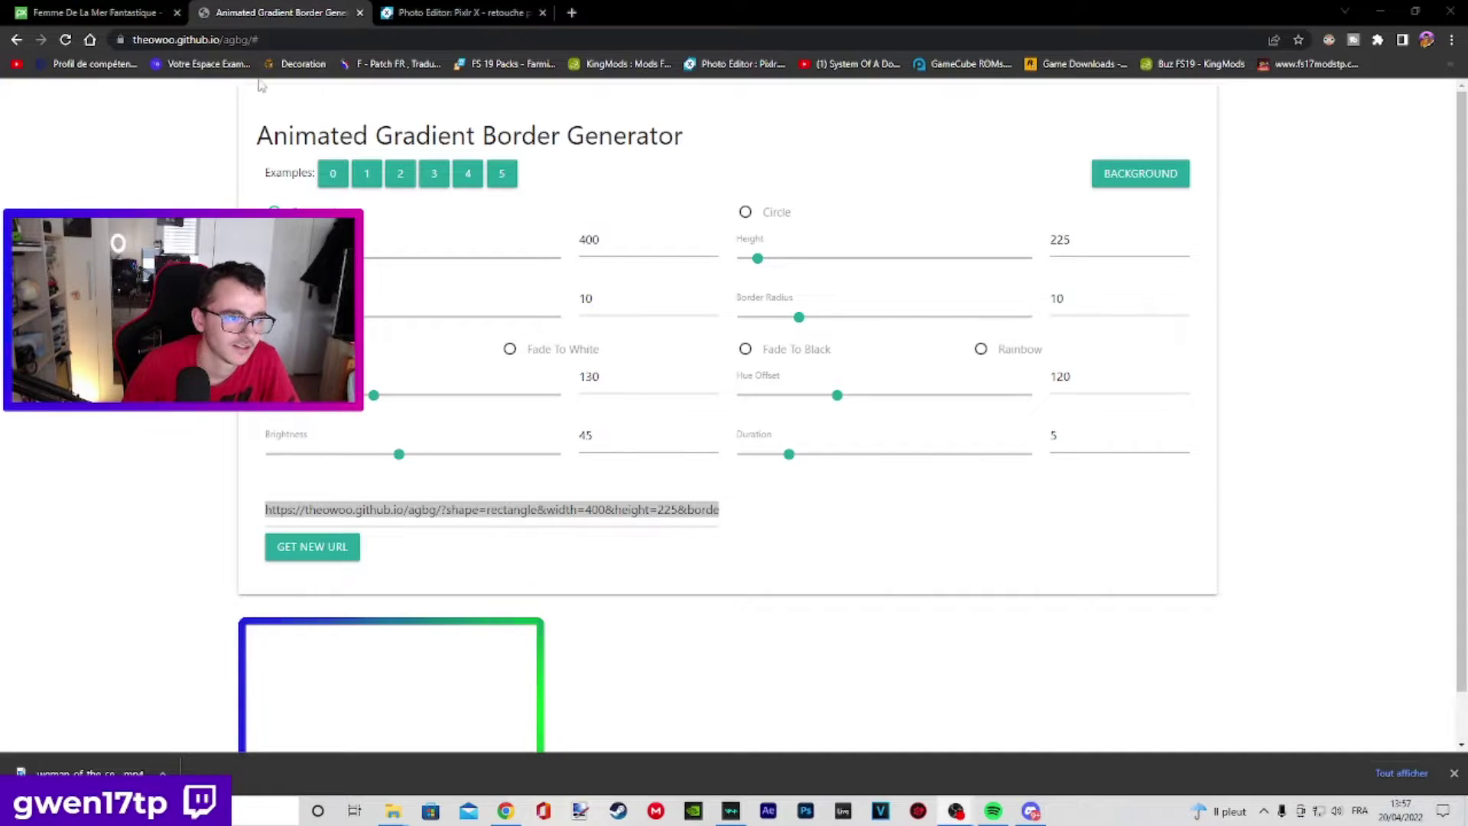
pyautogui.click(417, 11)
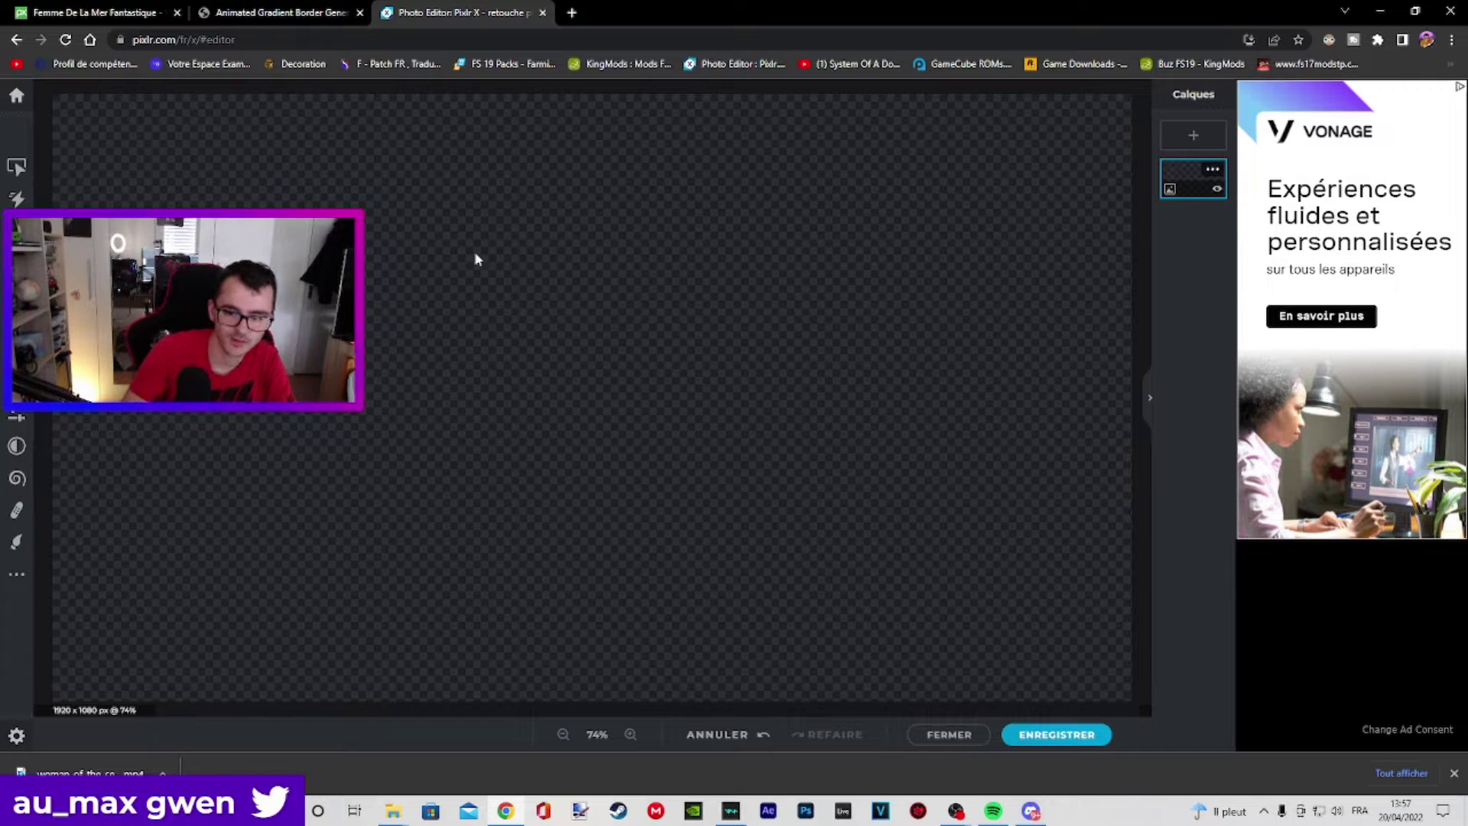
pyautogui.click(17, 543)
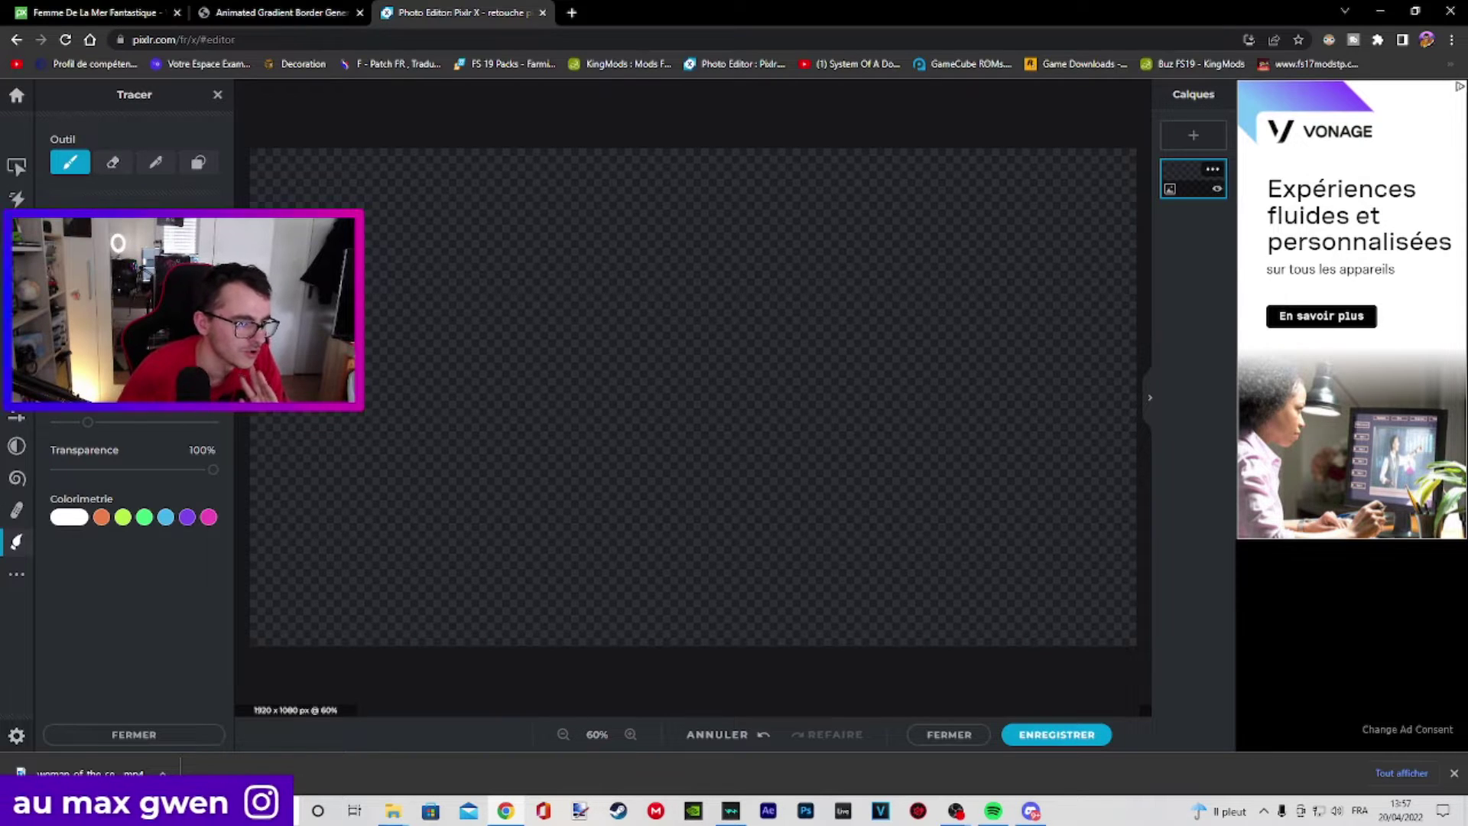
pyautogui.click(198, 162)
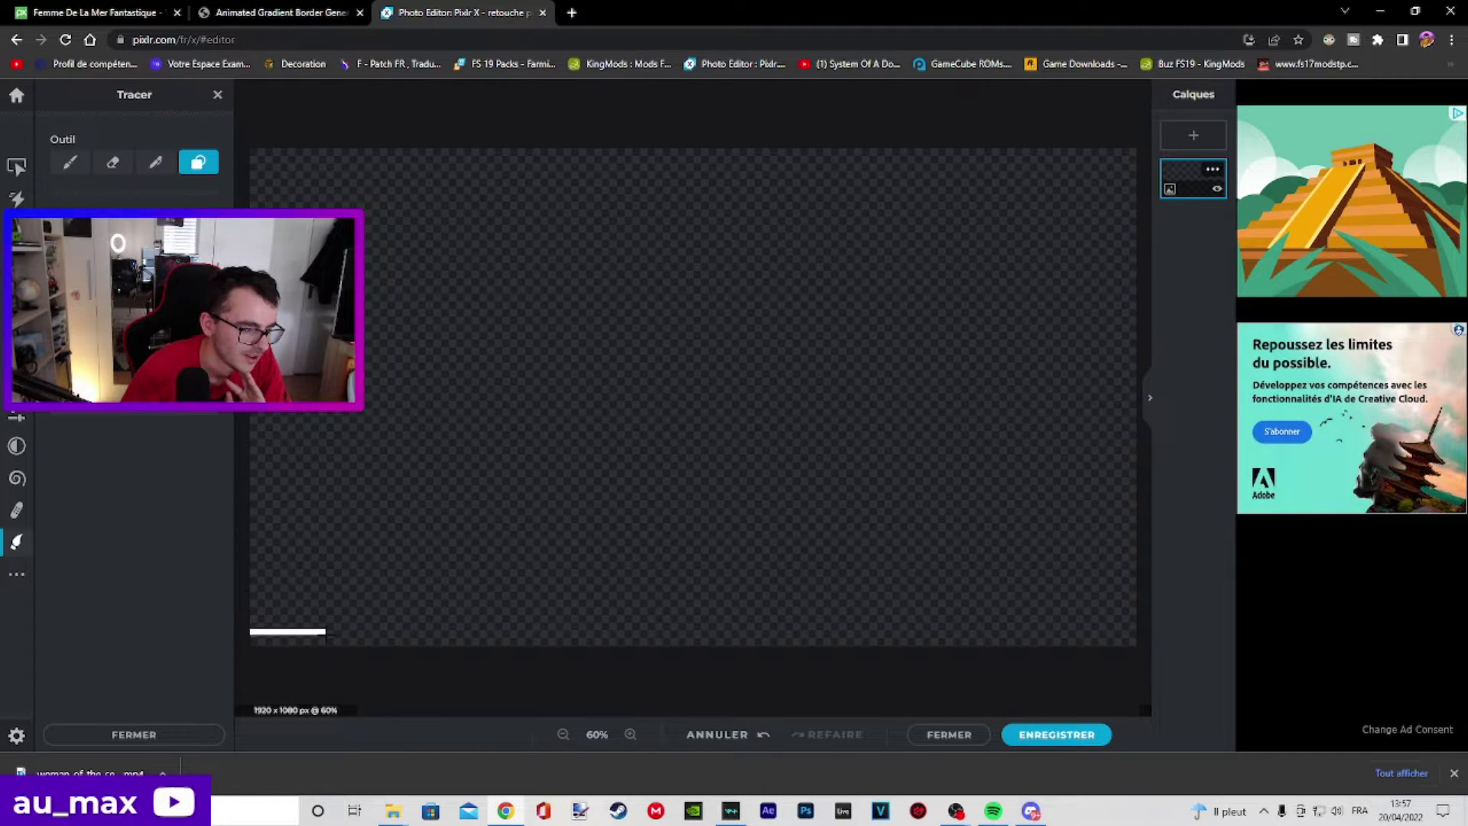
pyautogui.click(134, 229)
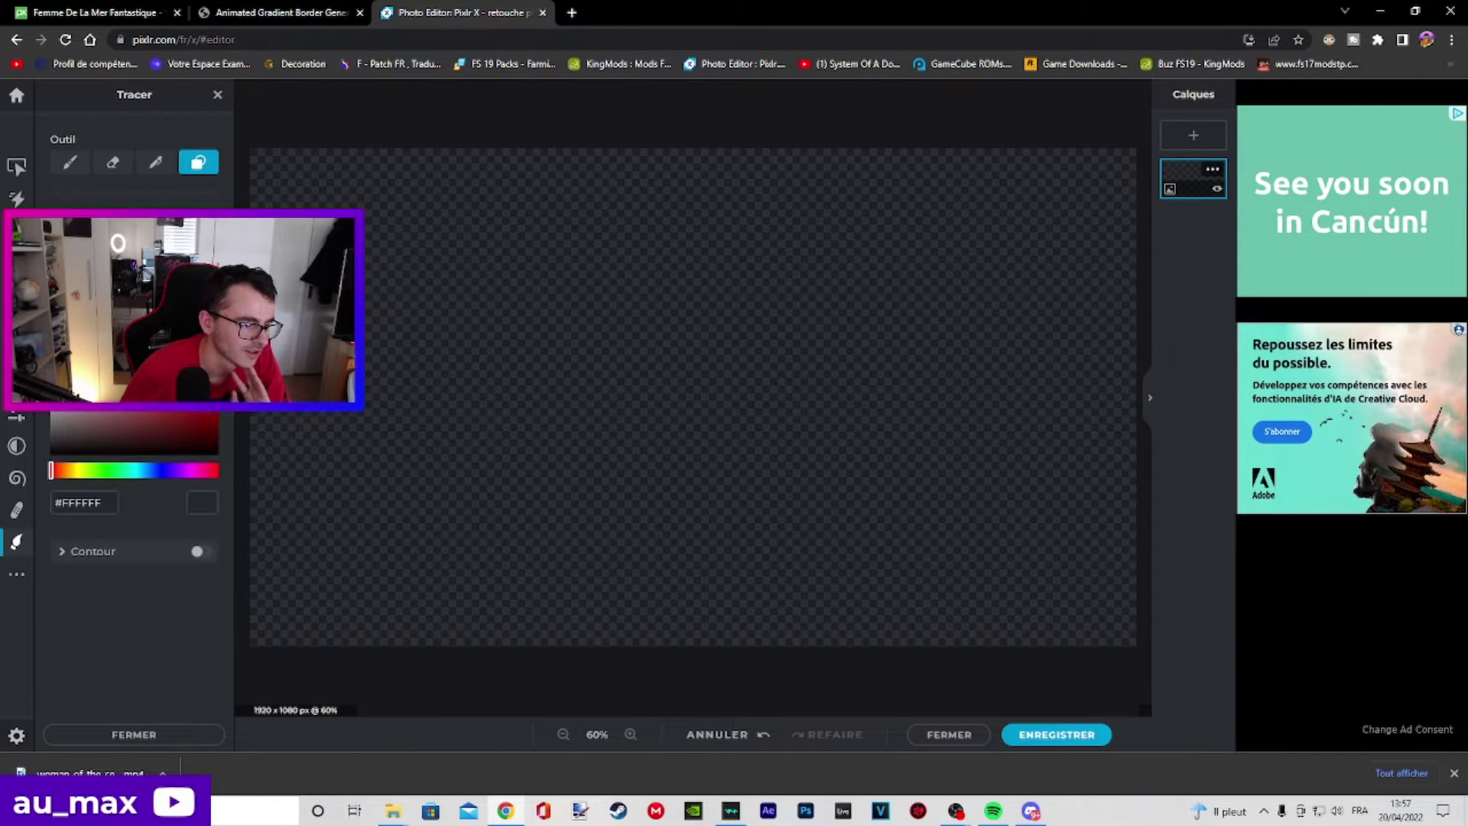
pyautogui.click(153, 471)
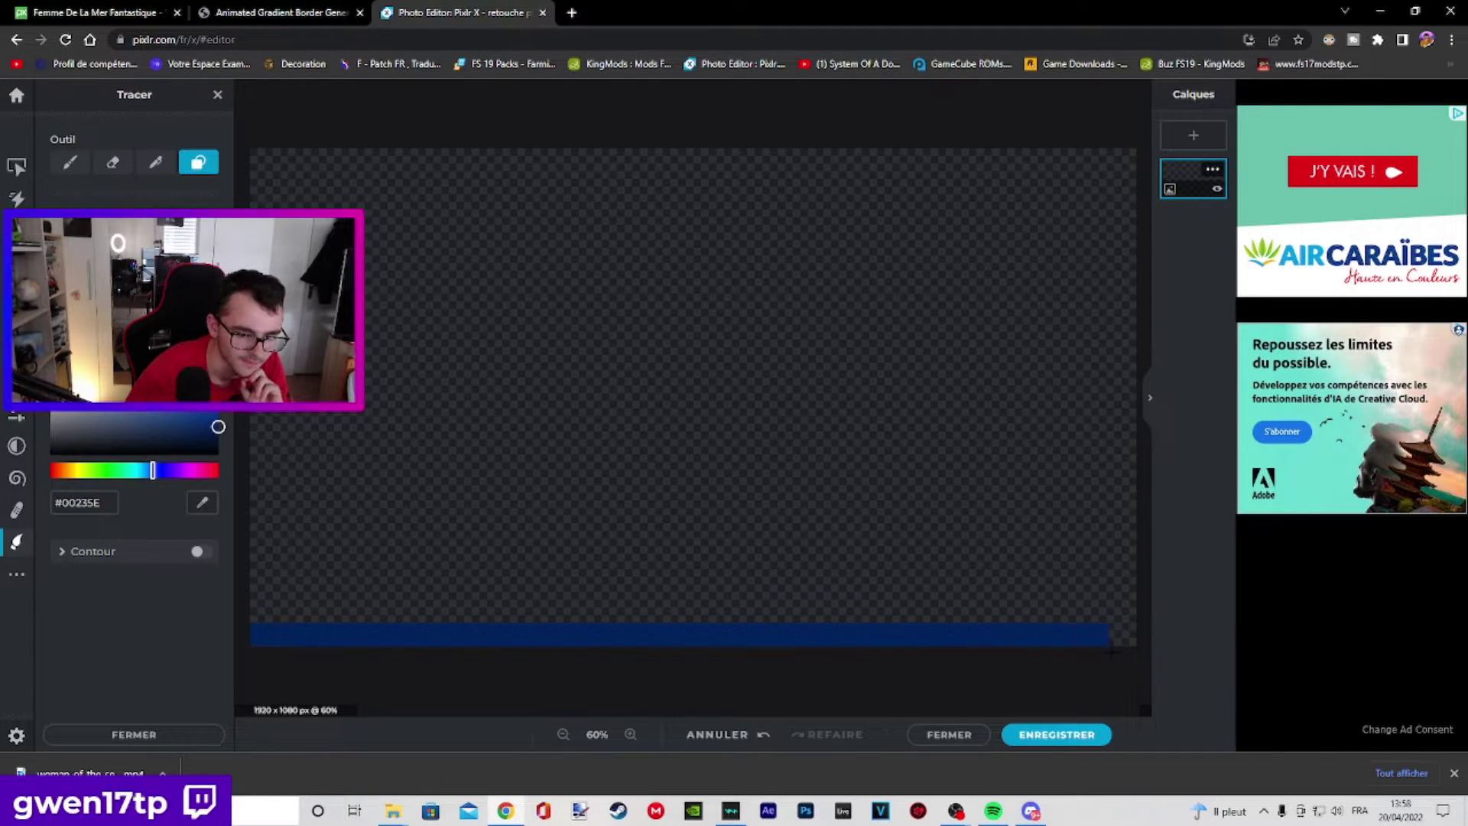
# - Add an empty layer above the layer containing the dark blue bar
pyautogui.click(16, 165)
pyautogui.click(1211, 171)
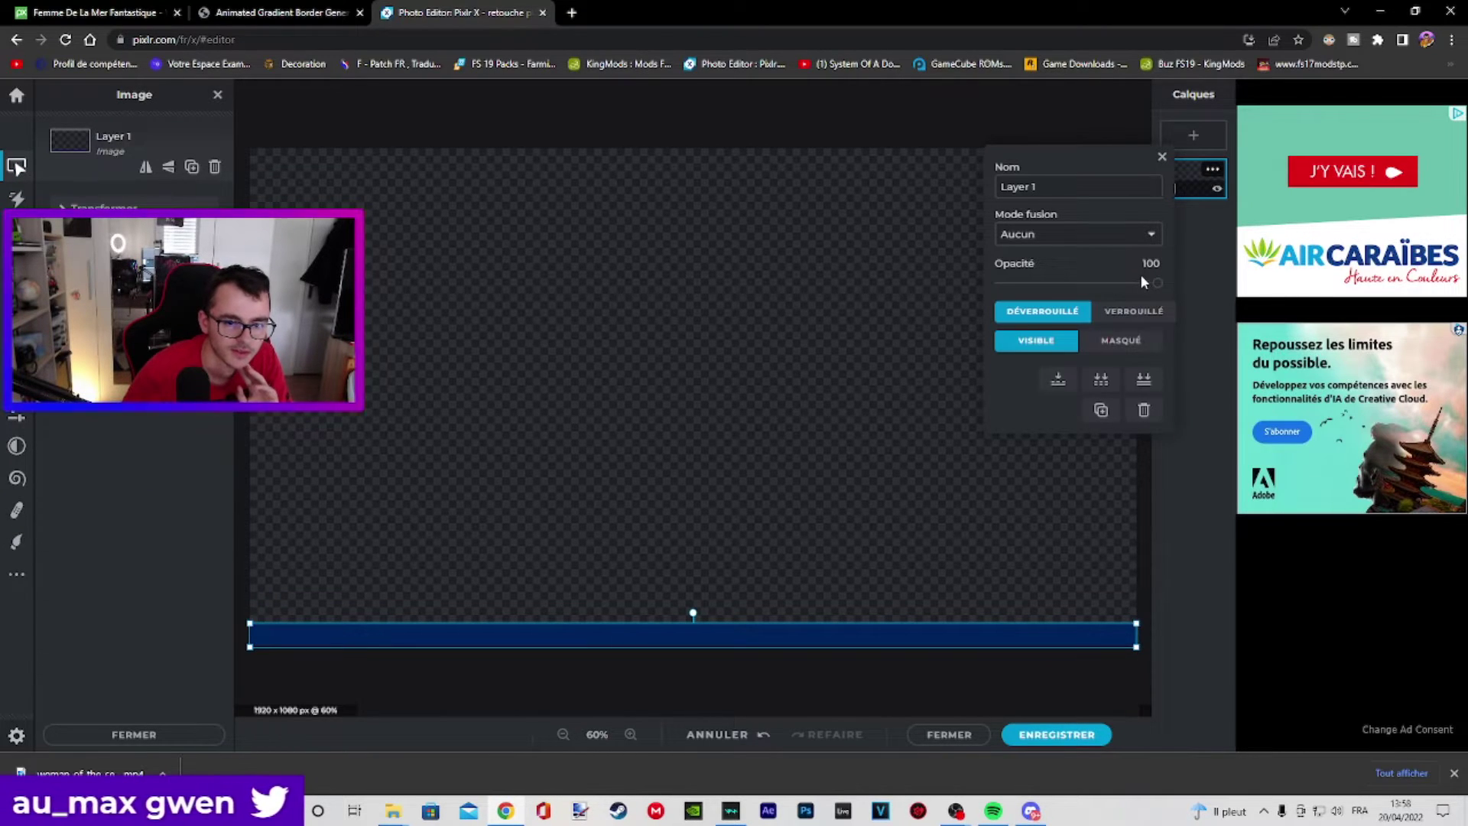
pyautogui.click(1162, 158)
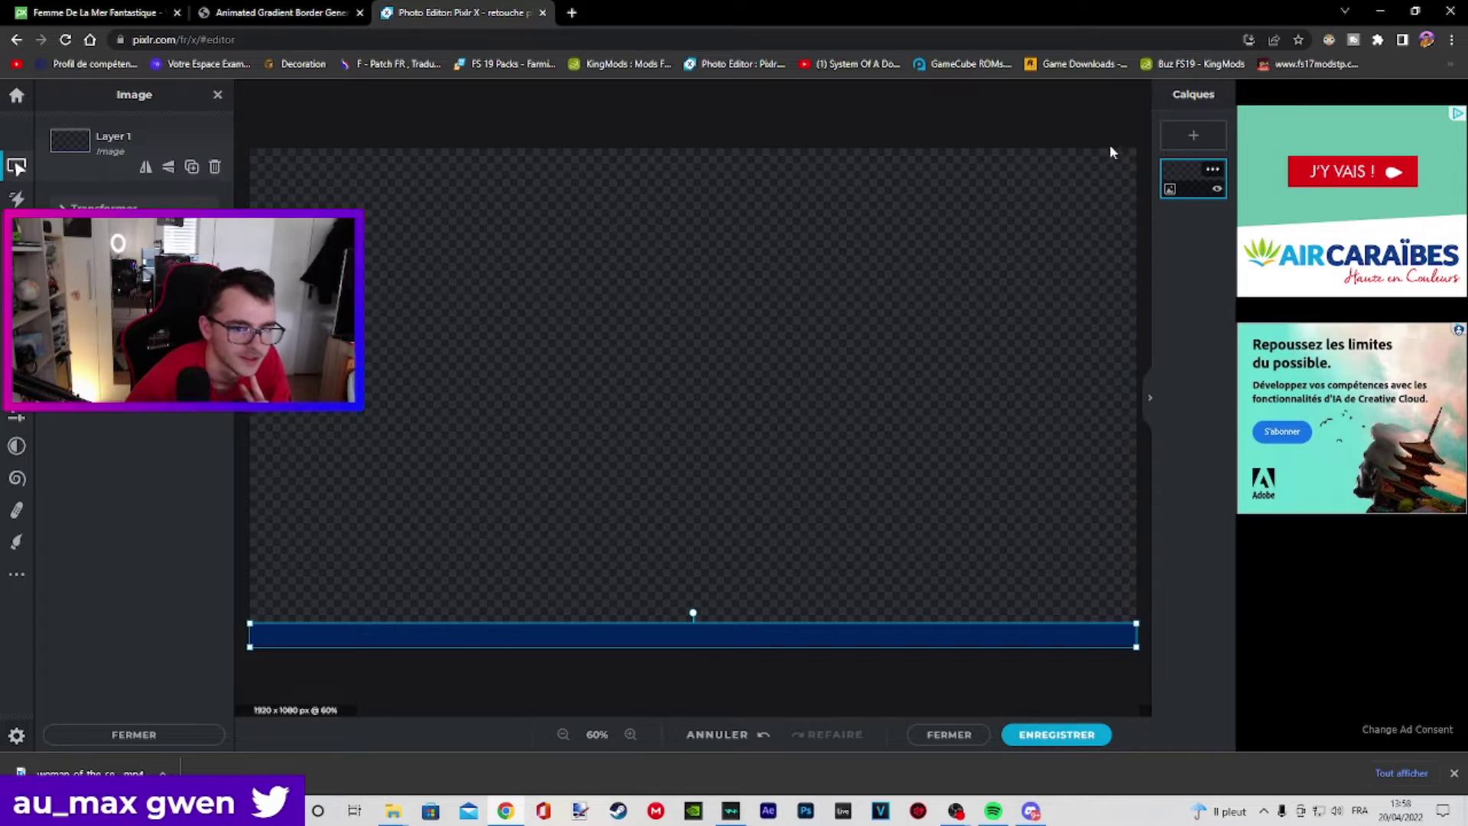
pyautogui.click(1194, 138)
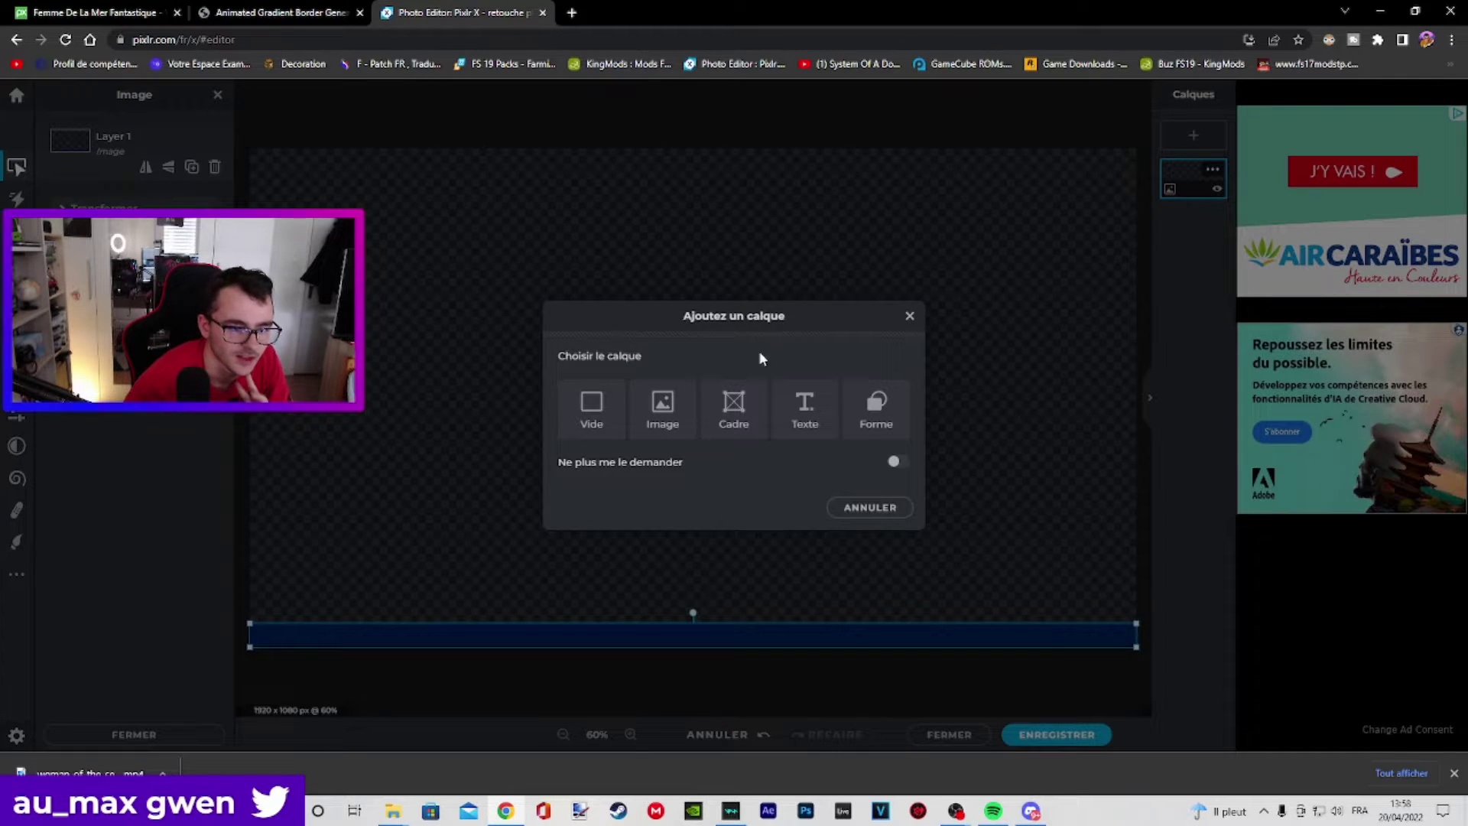
pyautogui.click(603, 397)
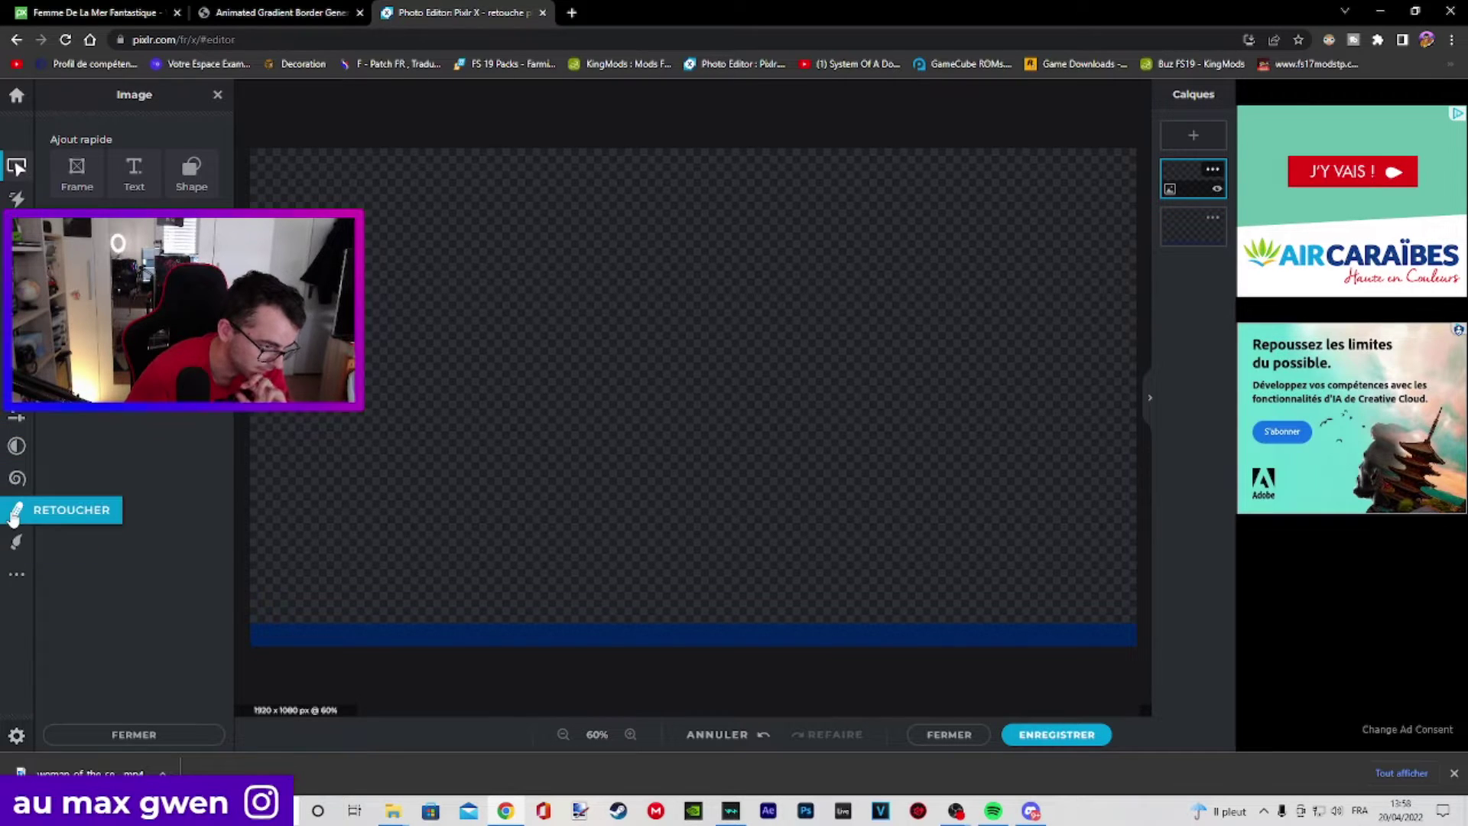
# - Draw a thin cyan (#00E1FF) line across the full canvas width and place it along the dark blue bar's upper edge
pyautogui.click(14, 543)
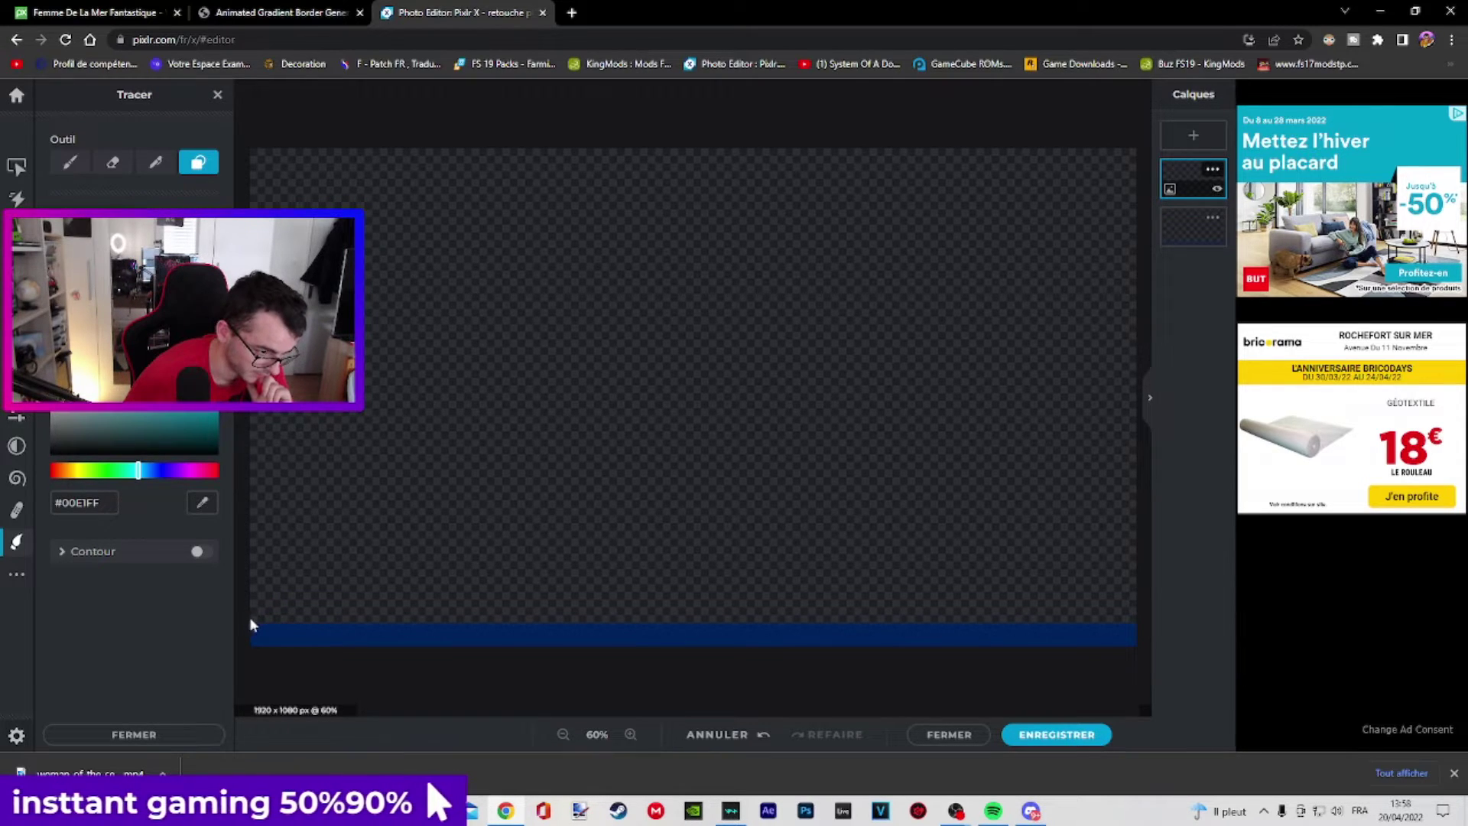
pyautogui.moveTo(249, 617); pyautogui.dragTo(277, 621)
pyautogui.moveTo(595, 628); pyautogui.dragTo(1133, 616)
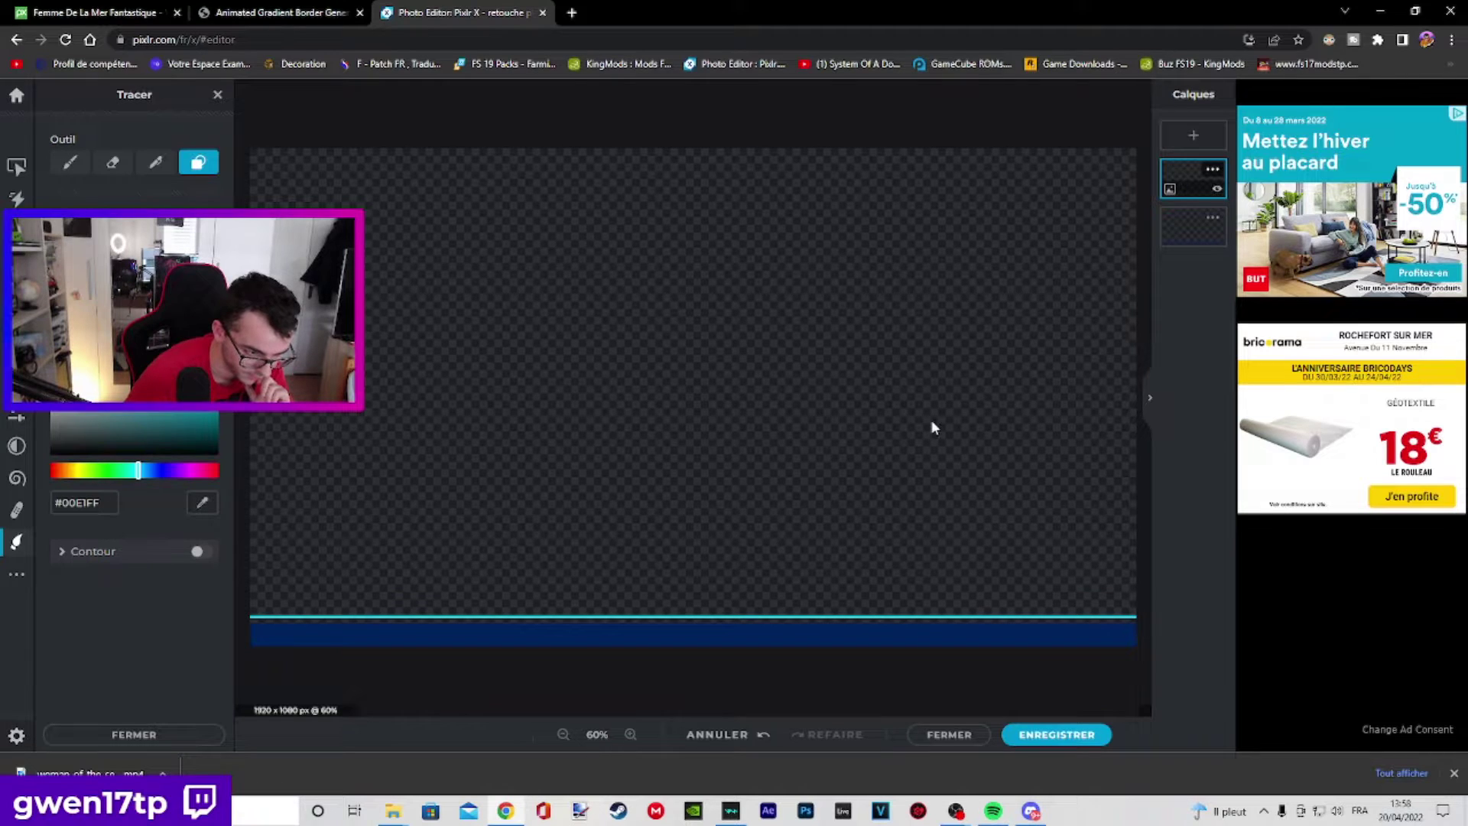
pyautogui.click(17, 165)
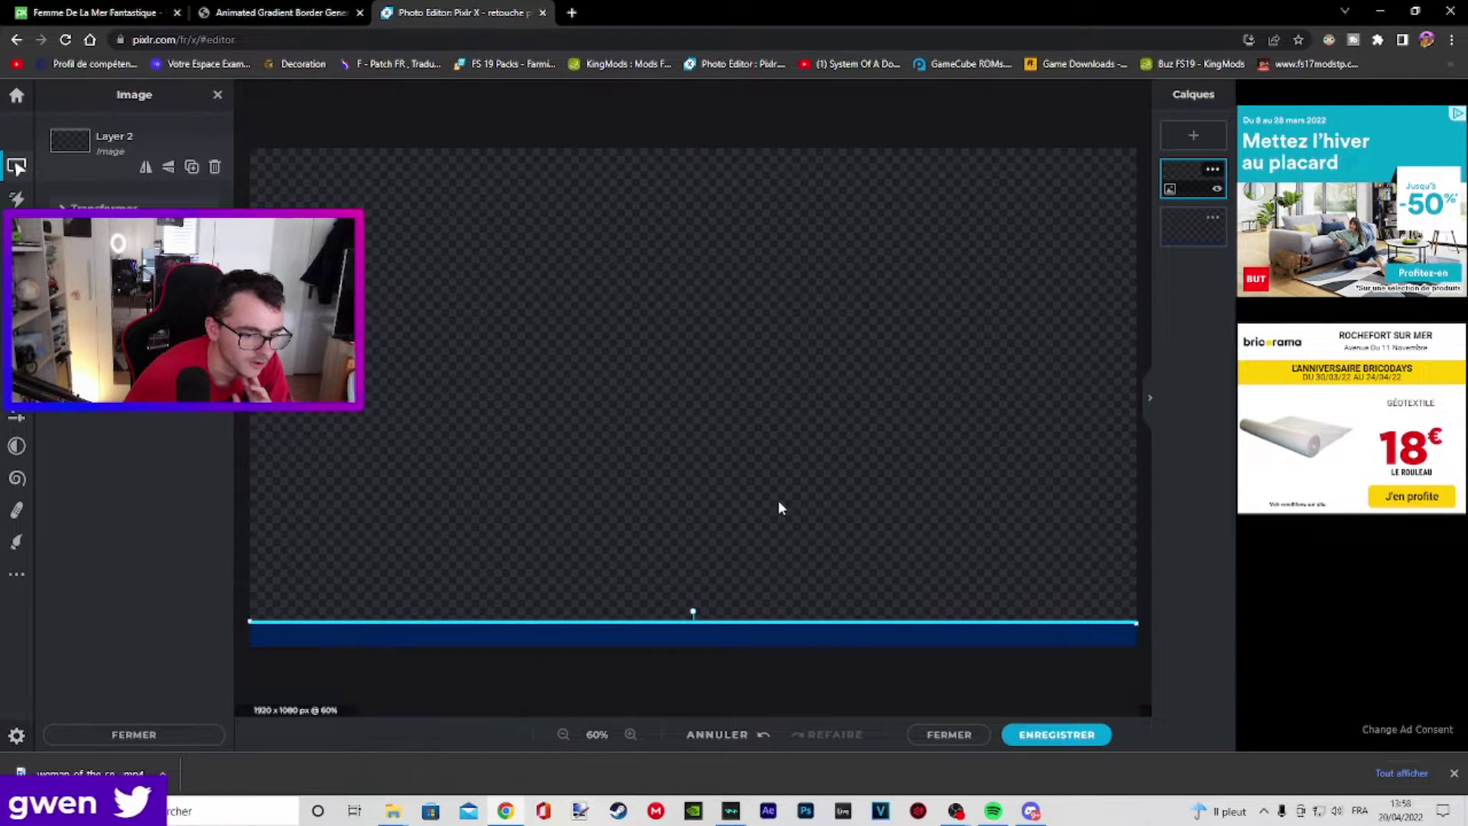
# - Save the finished bar overlay as a transparent PNG on the desktop, under a name different from the existing Sans titre.png
pyautogui.click(795, 543)
pyautogui.scroll(2, 807, 576)
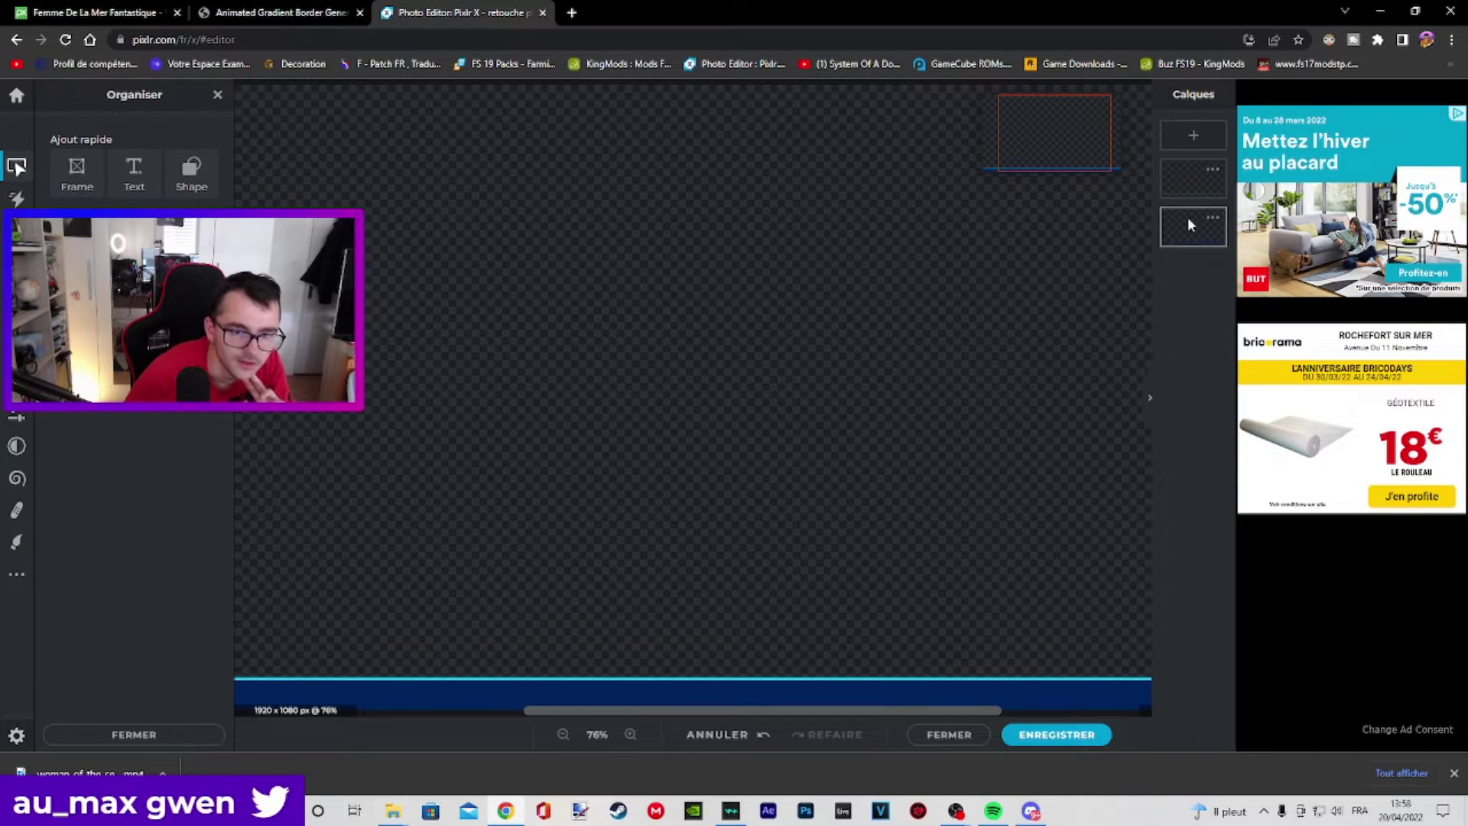
pyautogui.scroll(-3, 1043, 437)
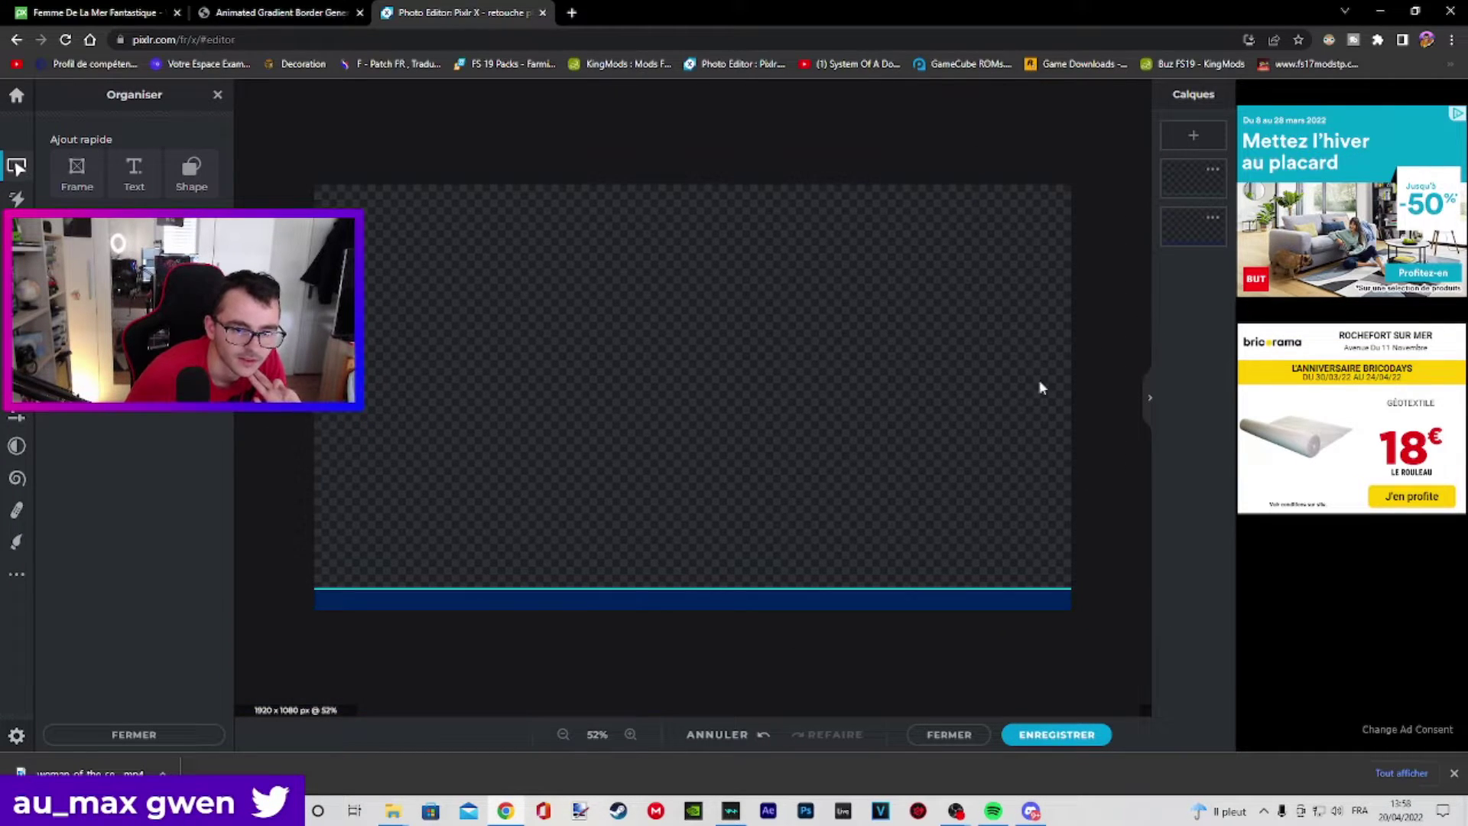
pyautogui.scroll(3, 864, 514)
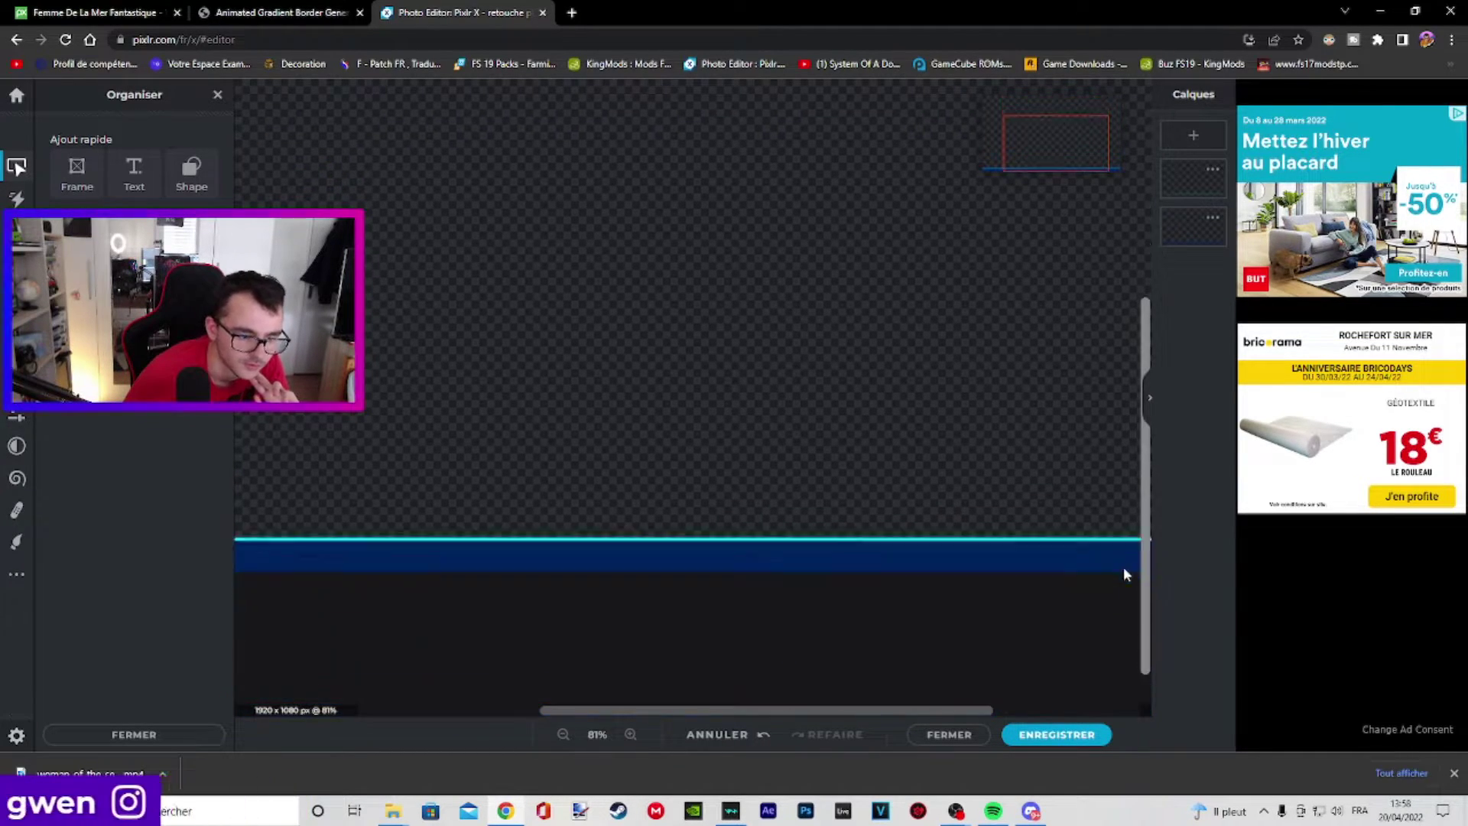
pyautogui.scroll(3, 1122, 567)
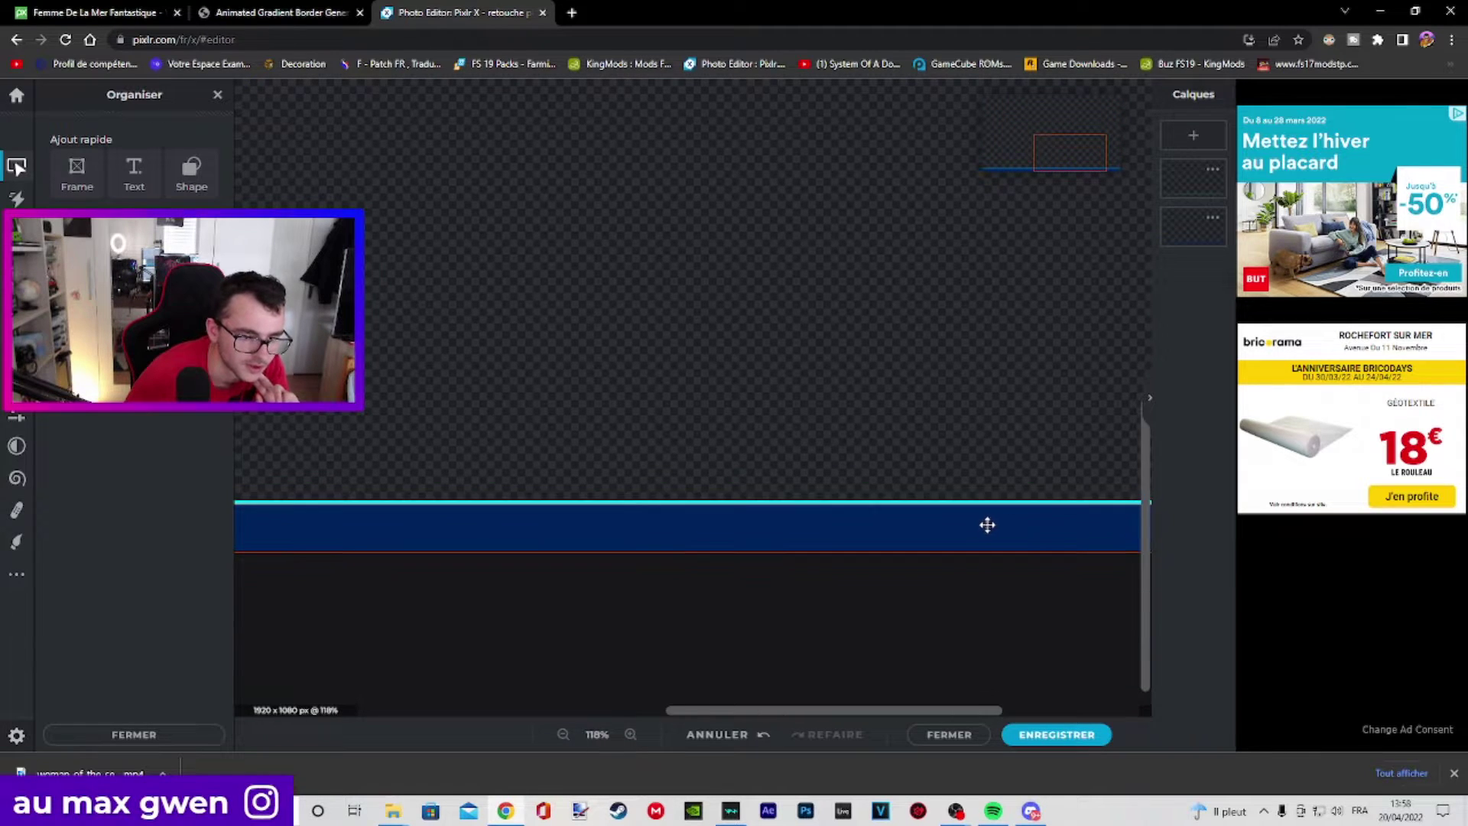
pyautogui.scroll(-3, 979, 535)
pyautogui.click(1048, 736)
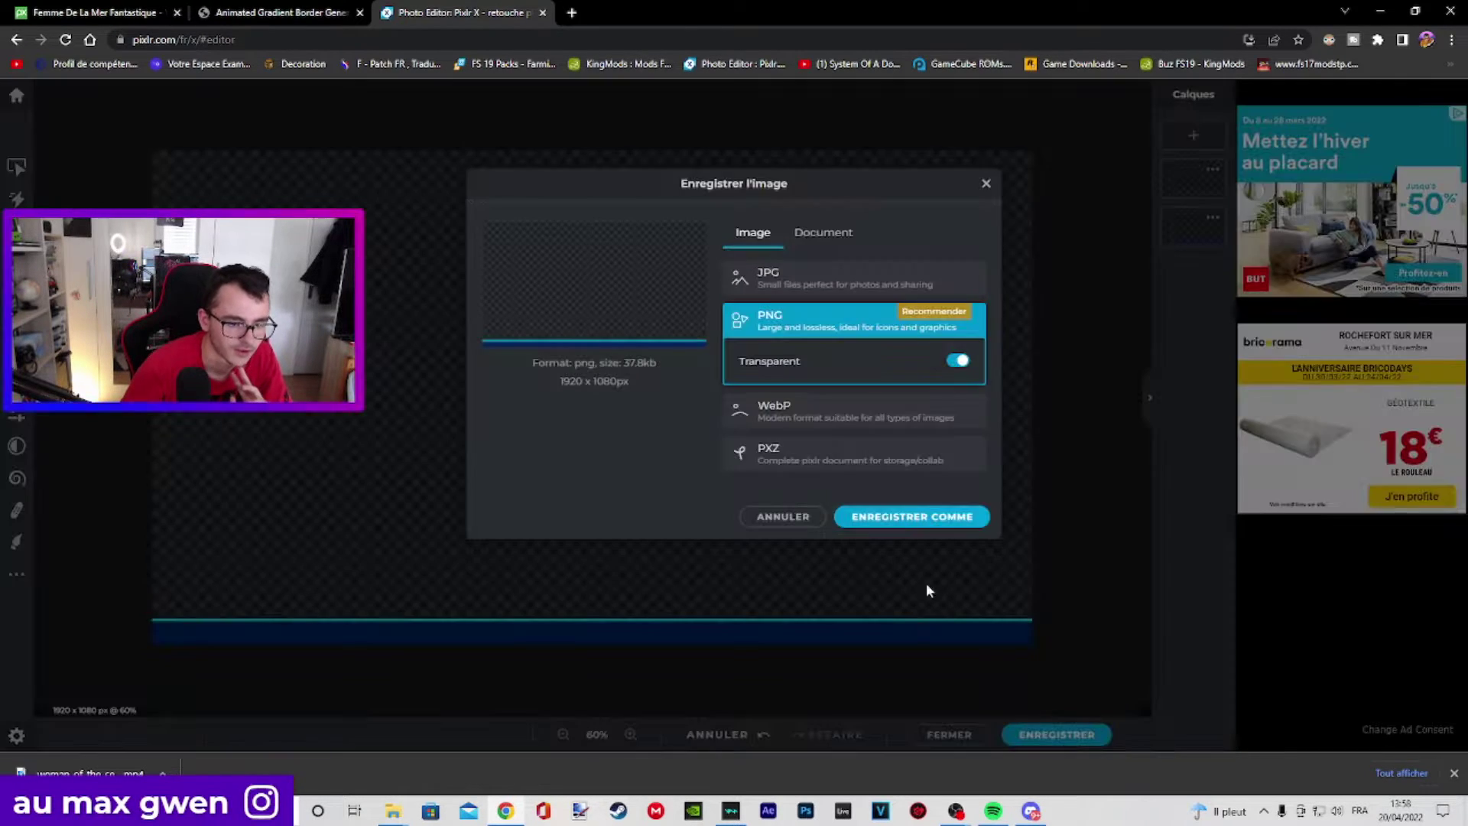
pyautogui.click(914, 518)
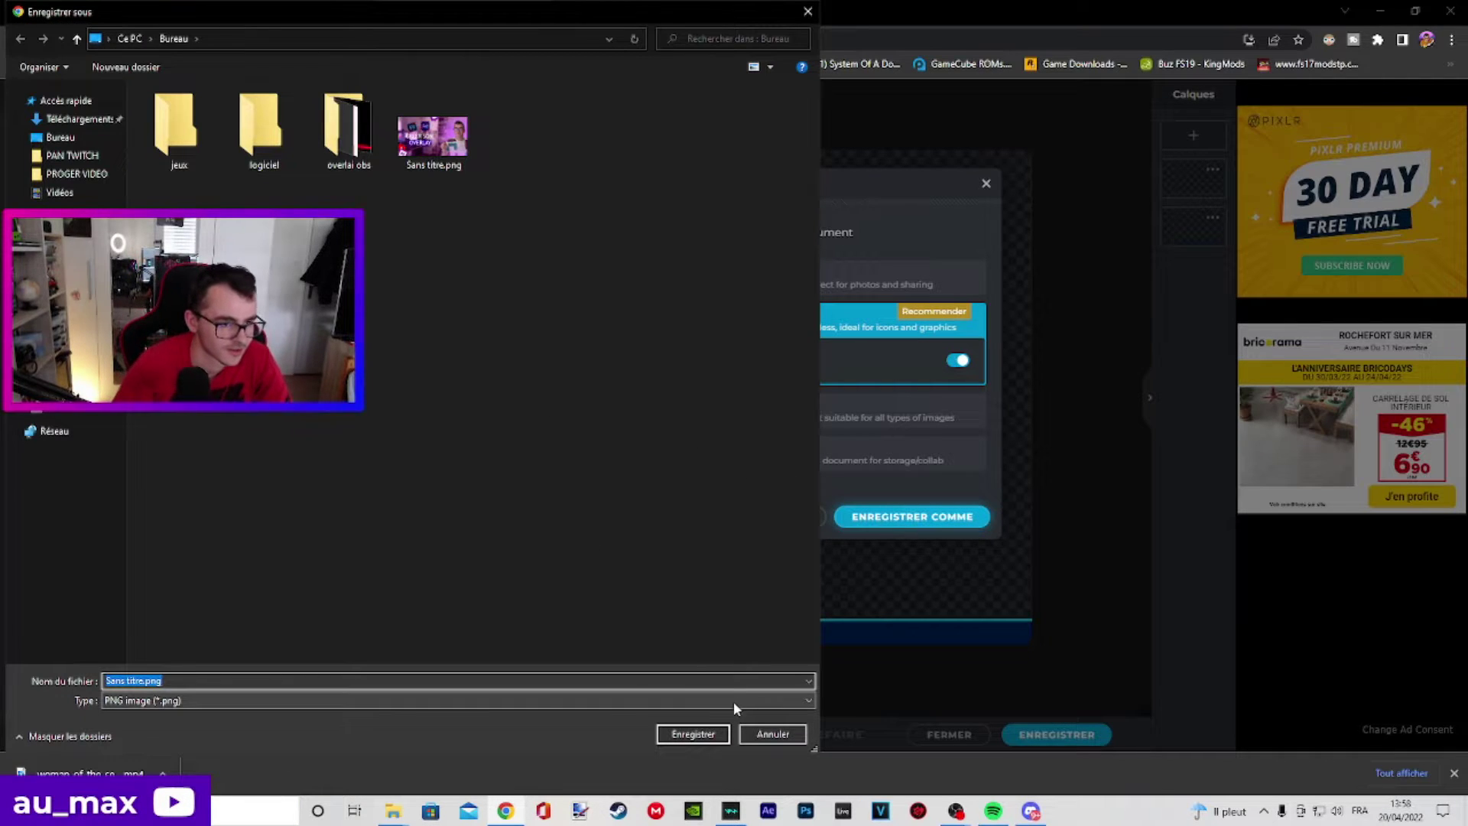
pyautogui.click(691, 733)
pyautogui.click(855, 414)
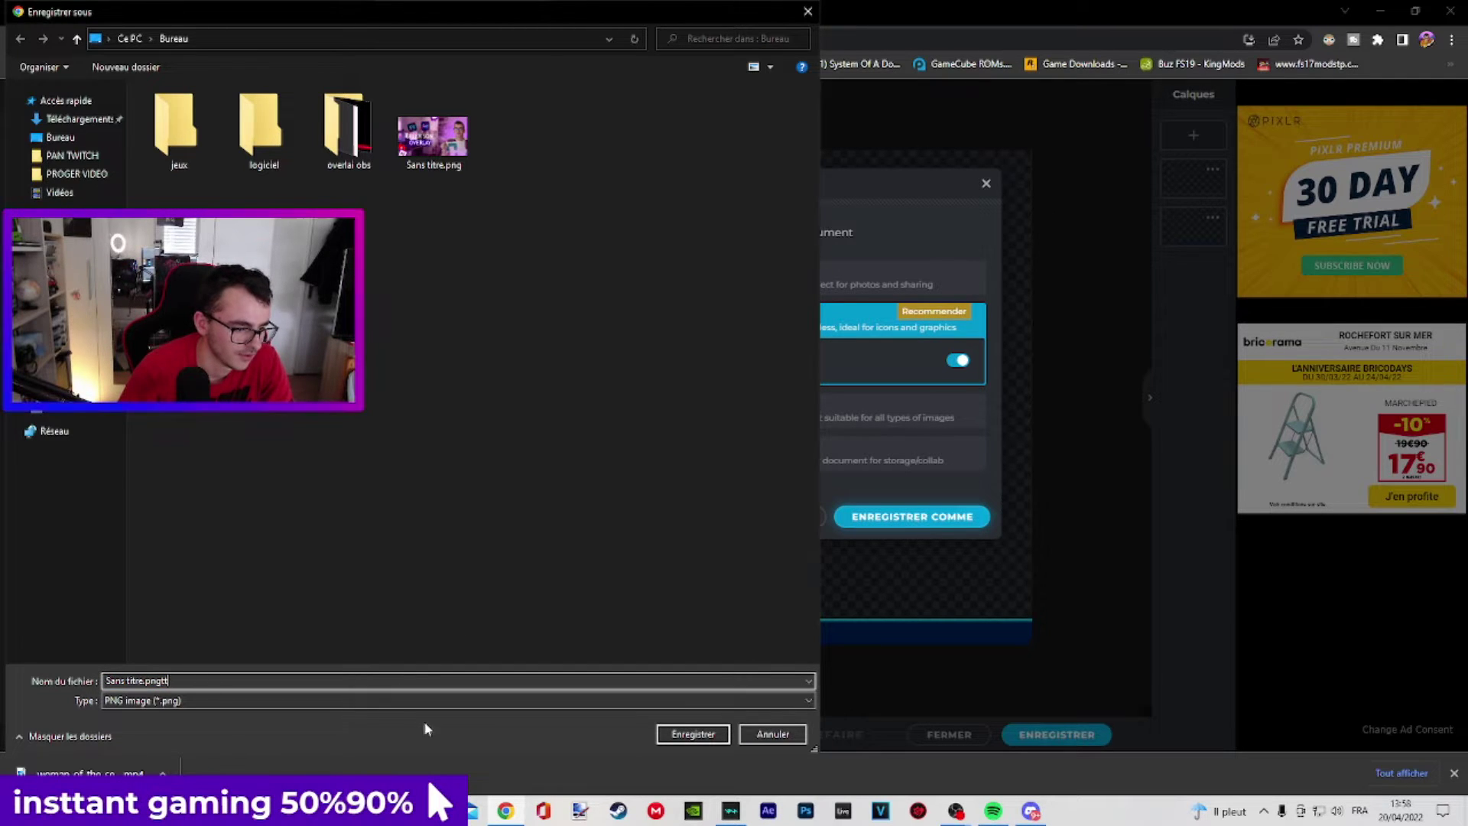
pyautogui.click(687, 736)
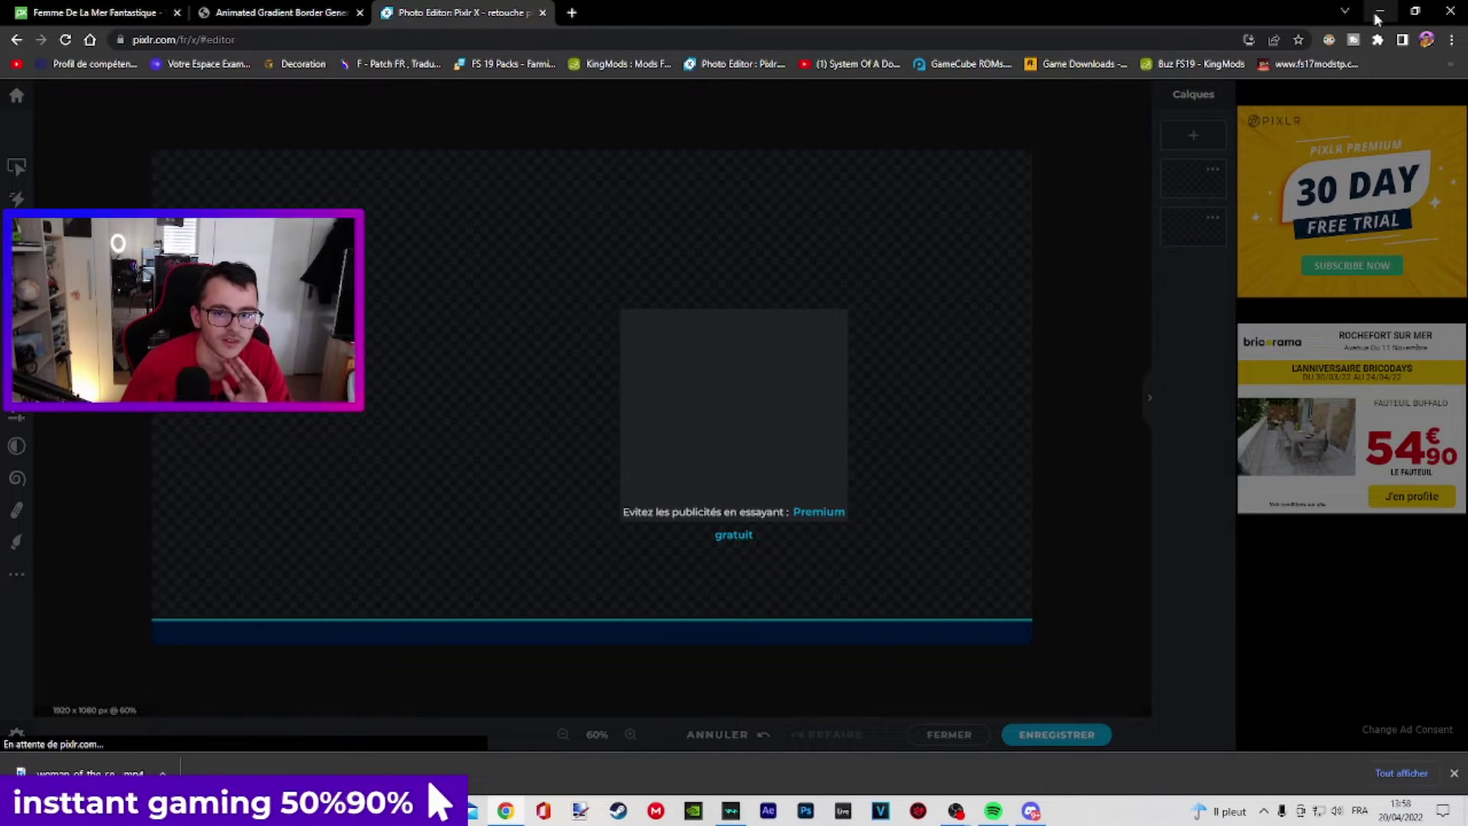
# - Switch to OBS and show the empty JEUX scene
pyautogui.click(1377, 11)
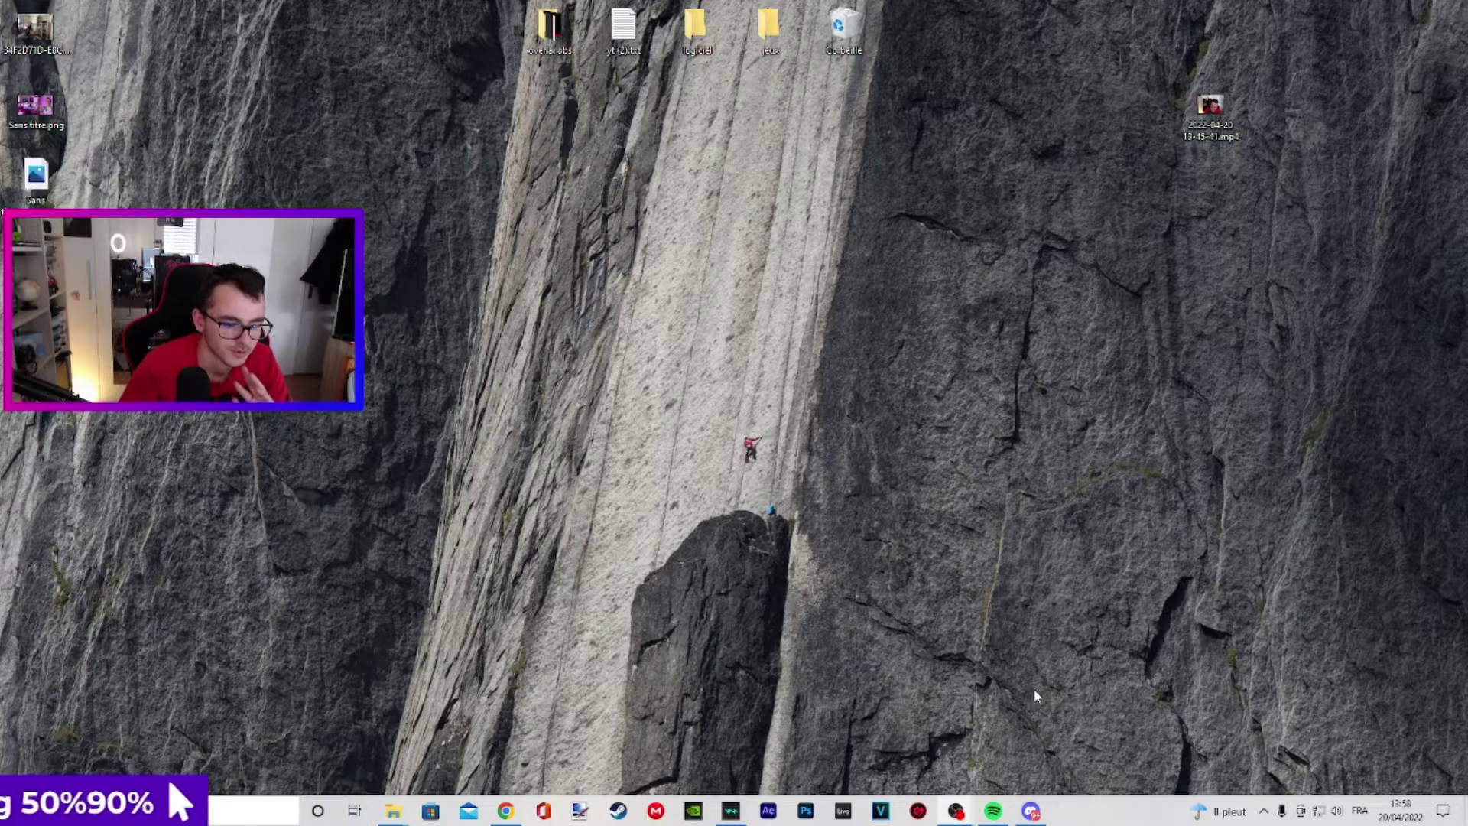
pyautogui.moveTo(953, 816)
pyautogui.click(938, 738)
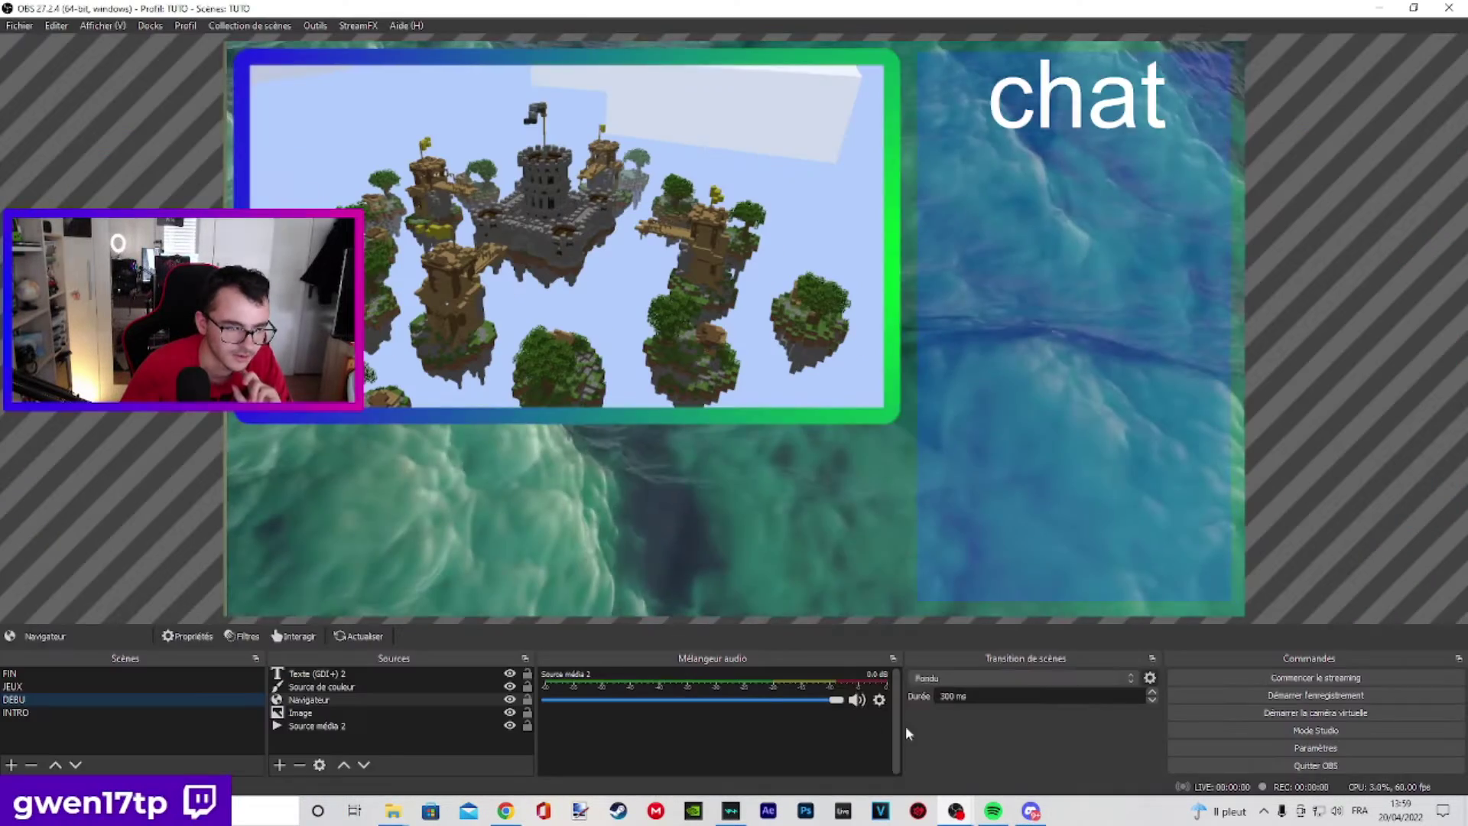
pyautogui.click(12, 687)
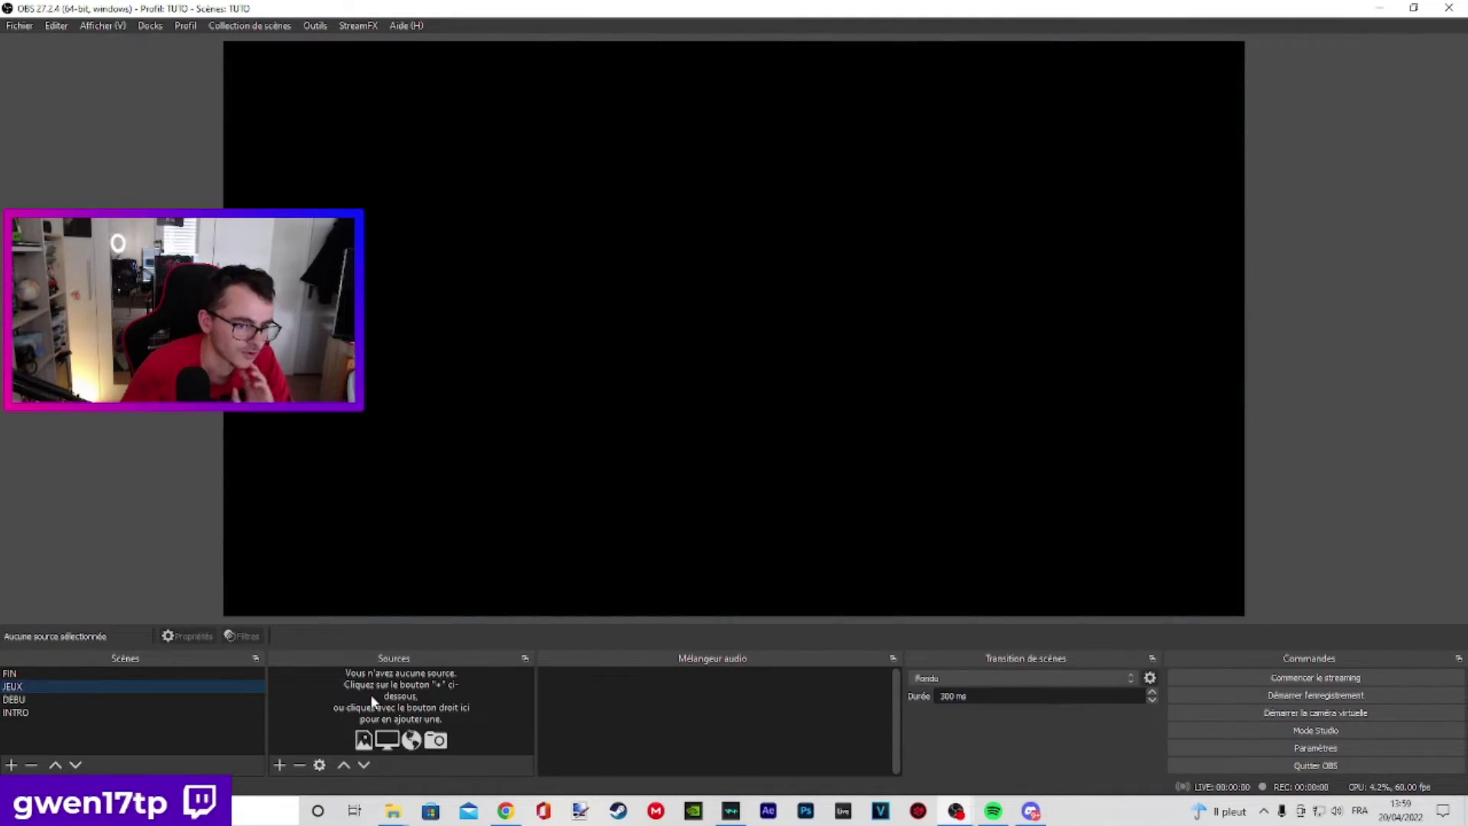
# - Add a new image source to the JEUX scene, using the exported bar overlay PNG from the desktop
pyautogui.click(279, 766)
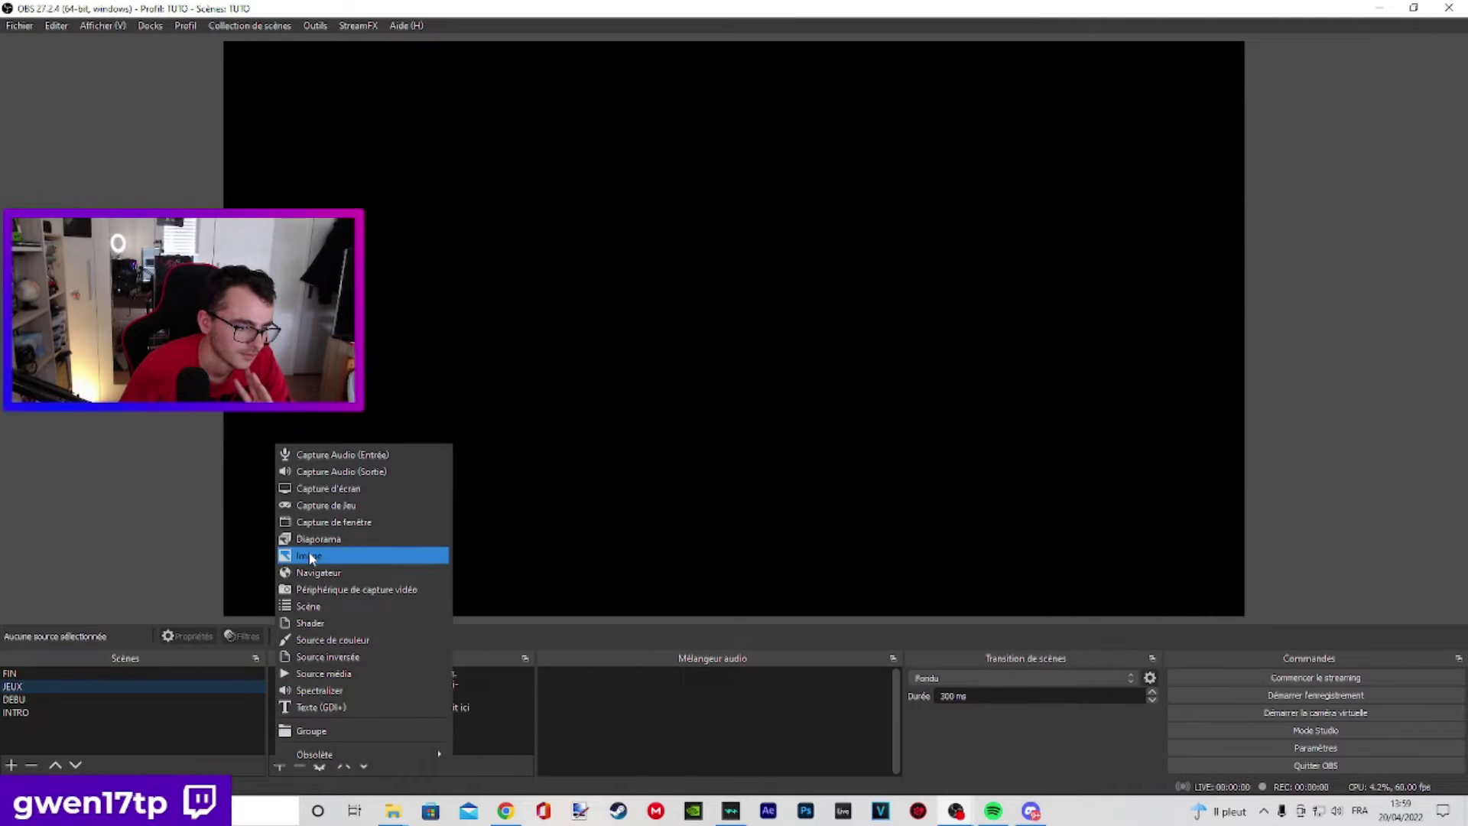
pyautogui.click(329, 539)
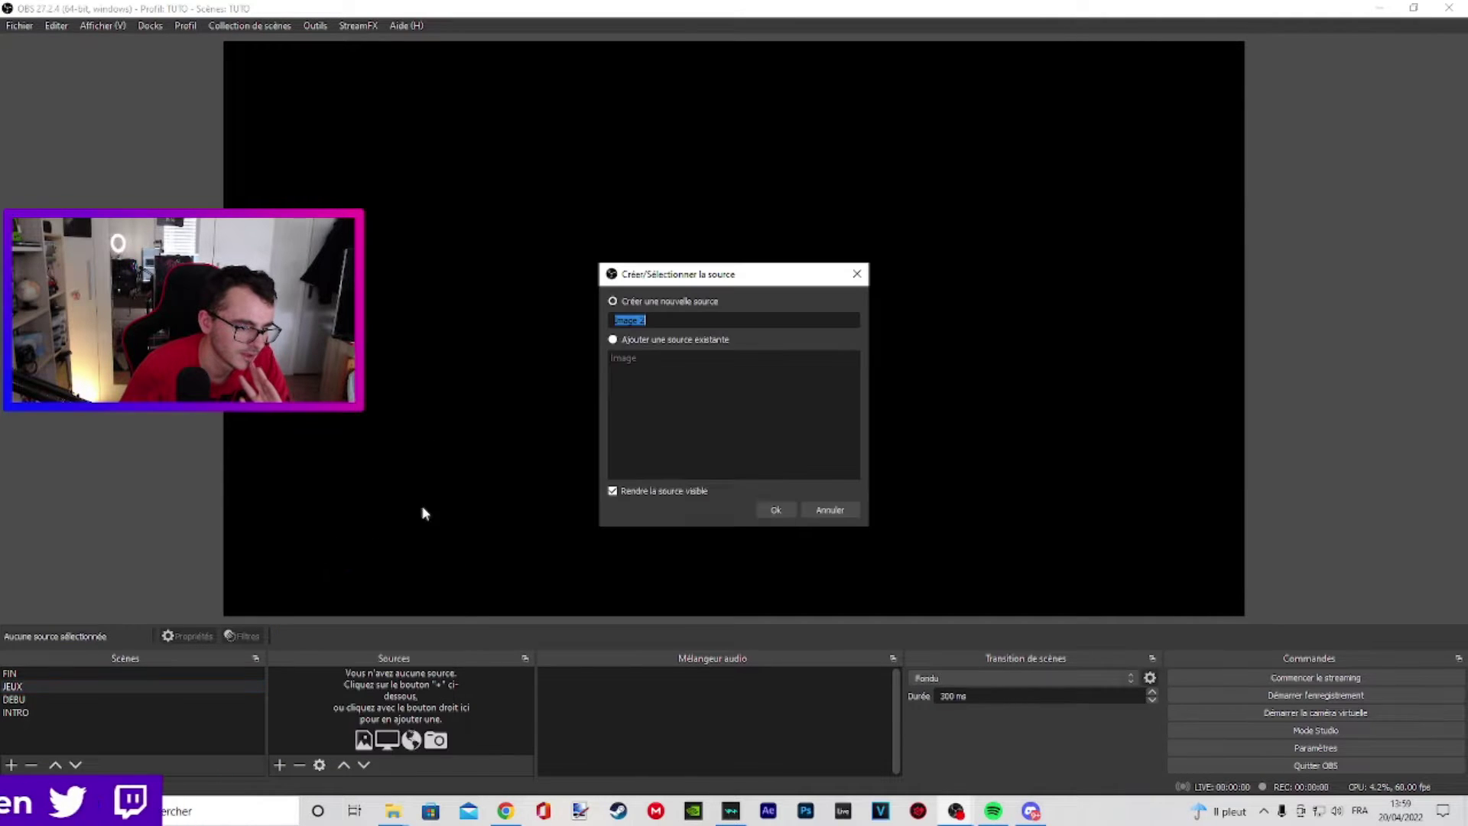
pyautogui.click(775, 511)
pyautogui.click(1103, 662)
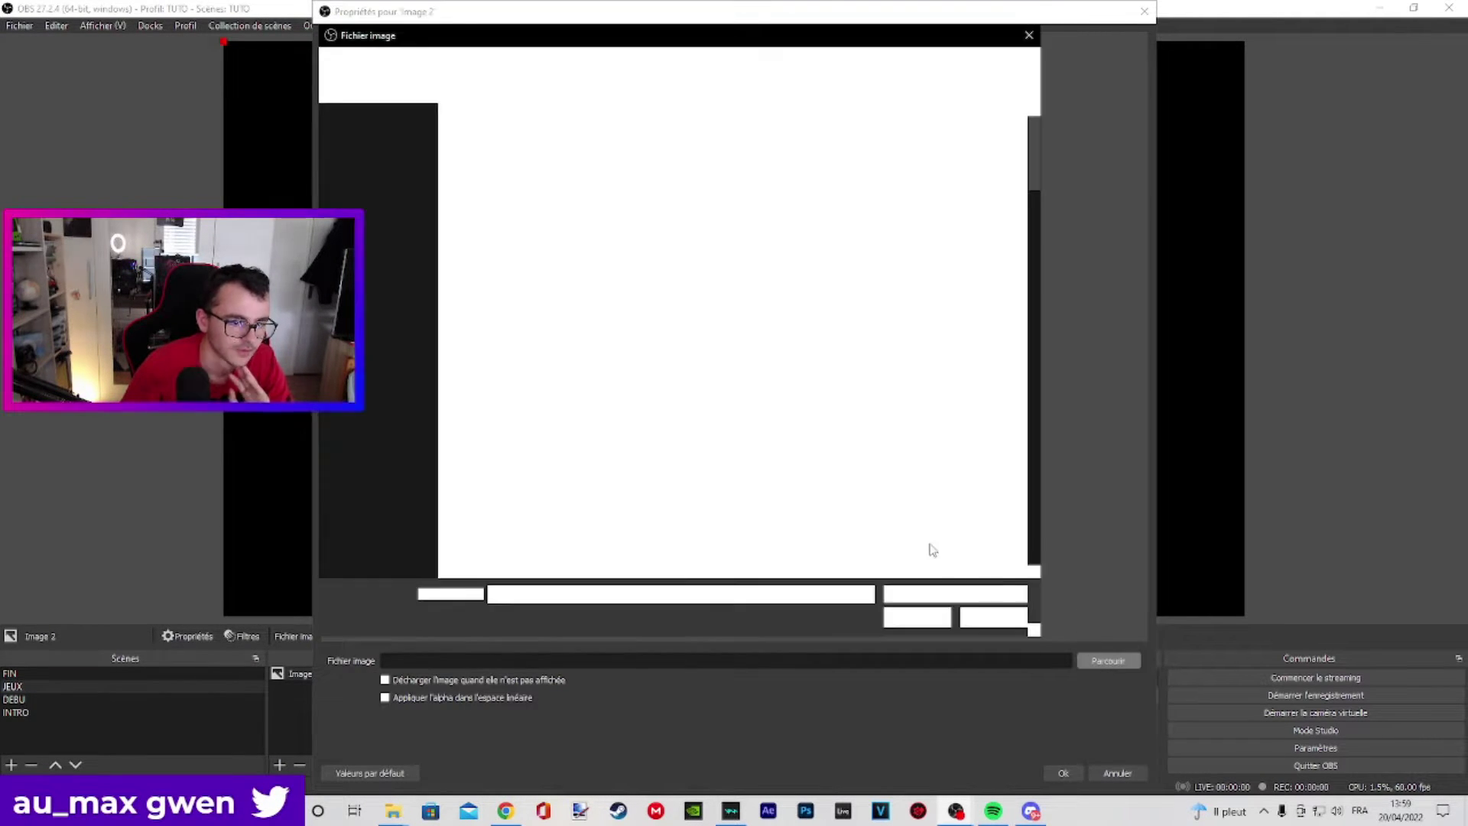
pyautogui.click(377, 161)
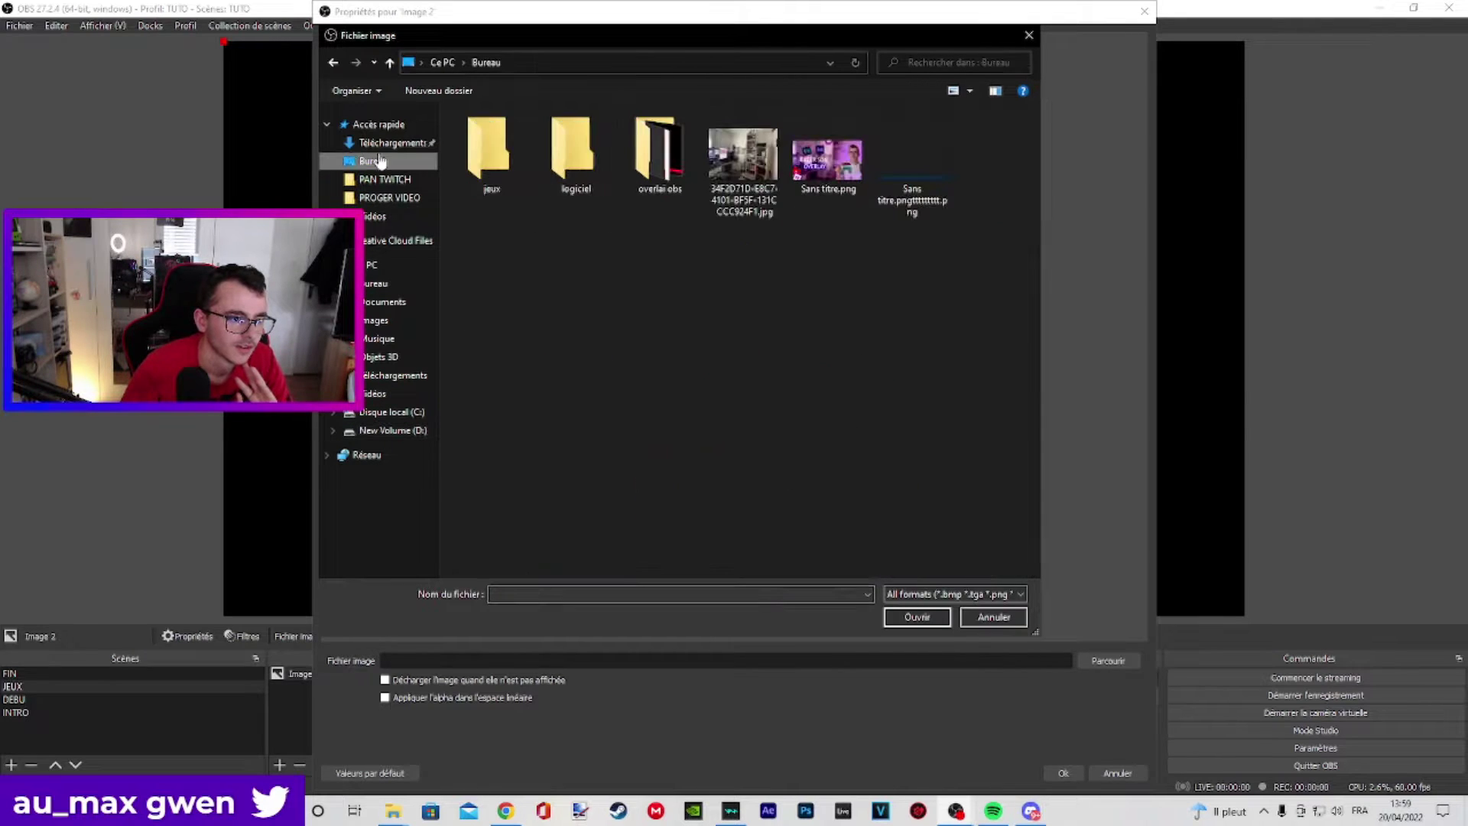
pyautogui.doubleClick(879, 162)
pyautogui.click(1063, 773)
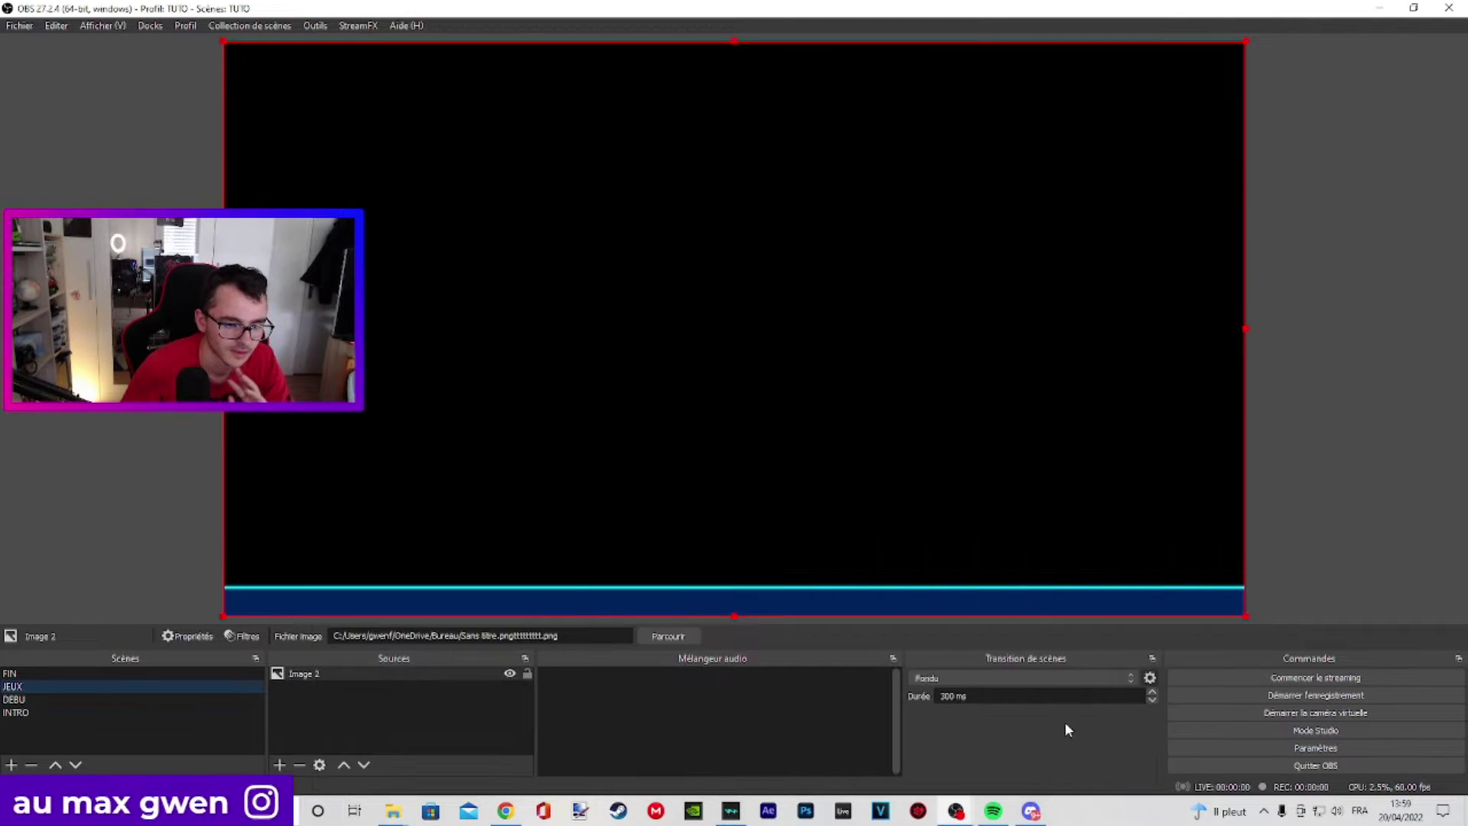
# - Add a display capture source (Capture d'écran) of the main screen to the JEUX scene, keeping its default settings
pyautogui.click(279, 764)
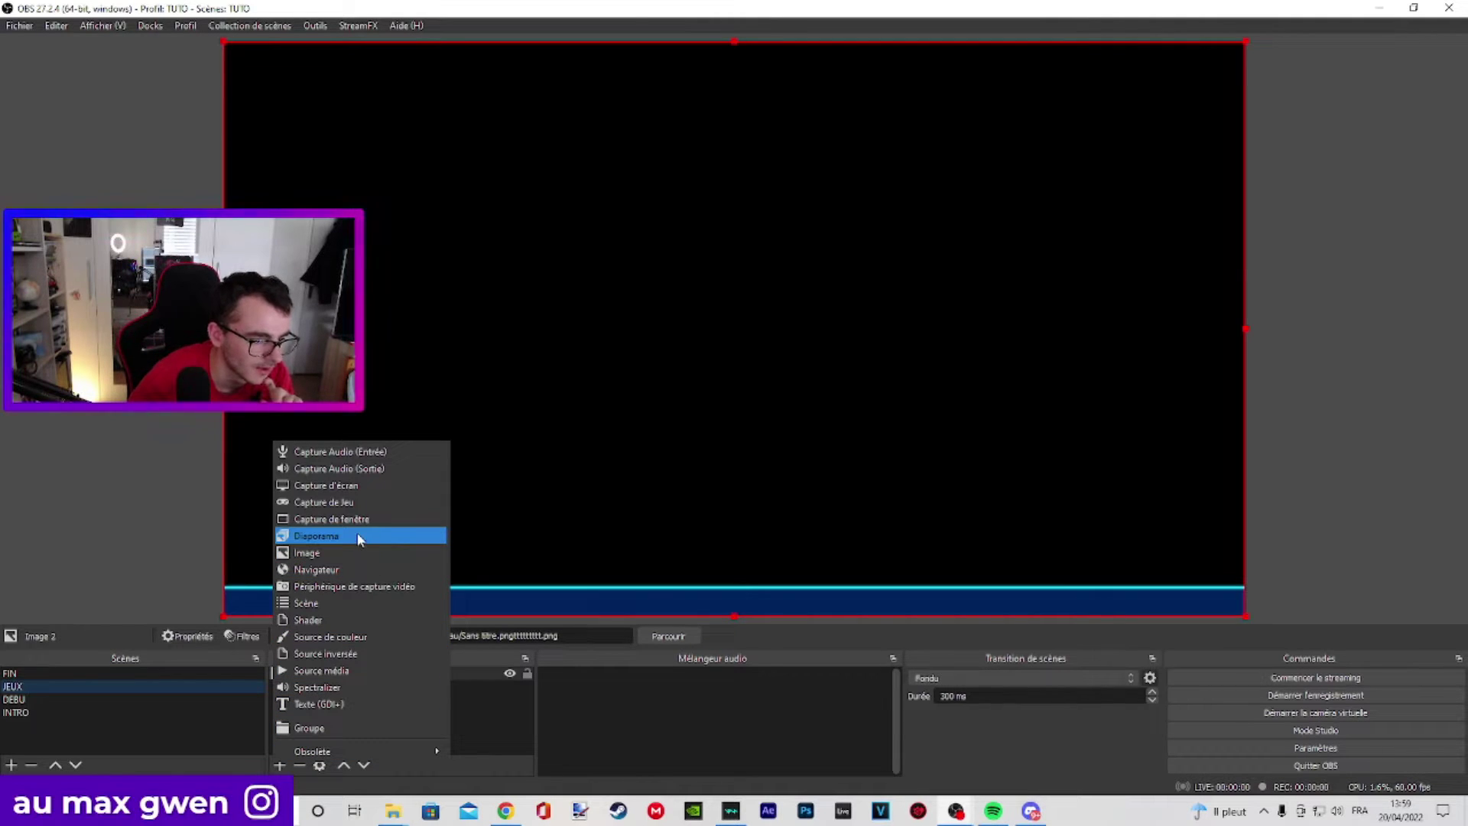
pyautogui.click(335, 486)
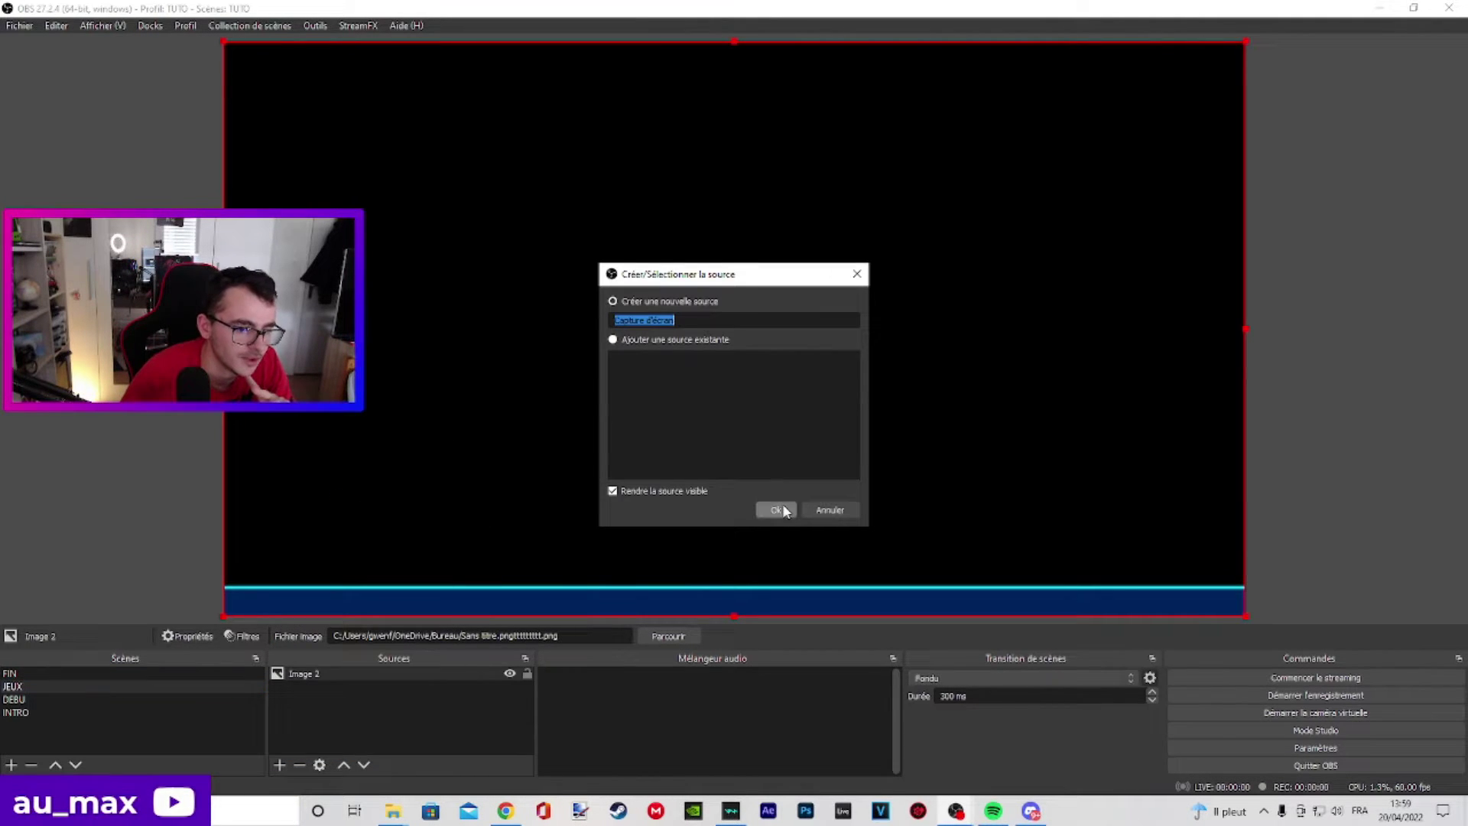
pyautogui.click(775, 509)
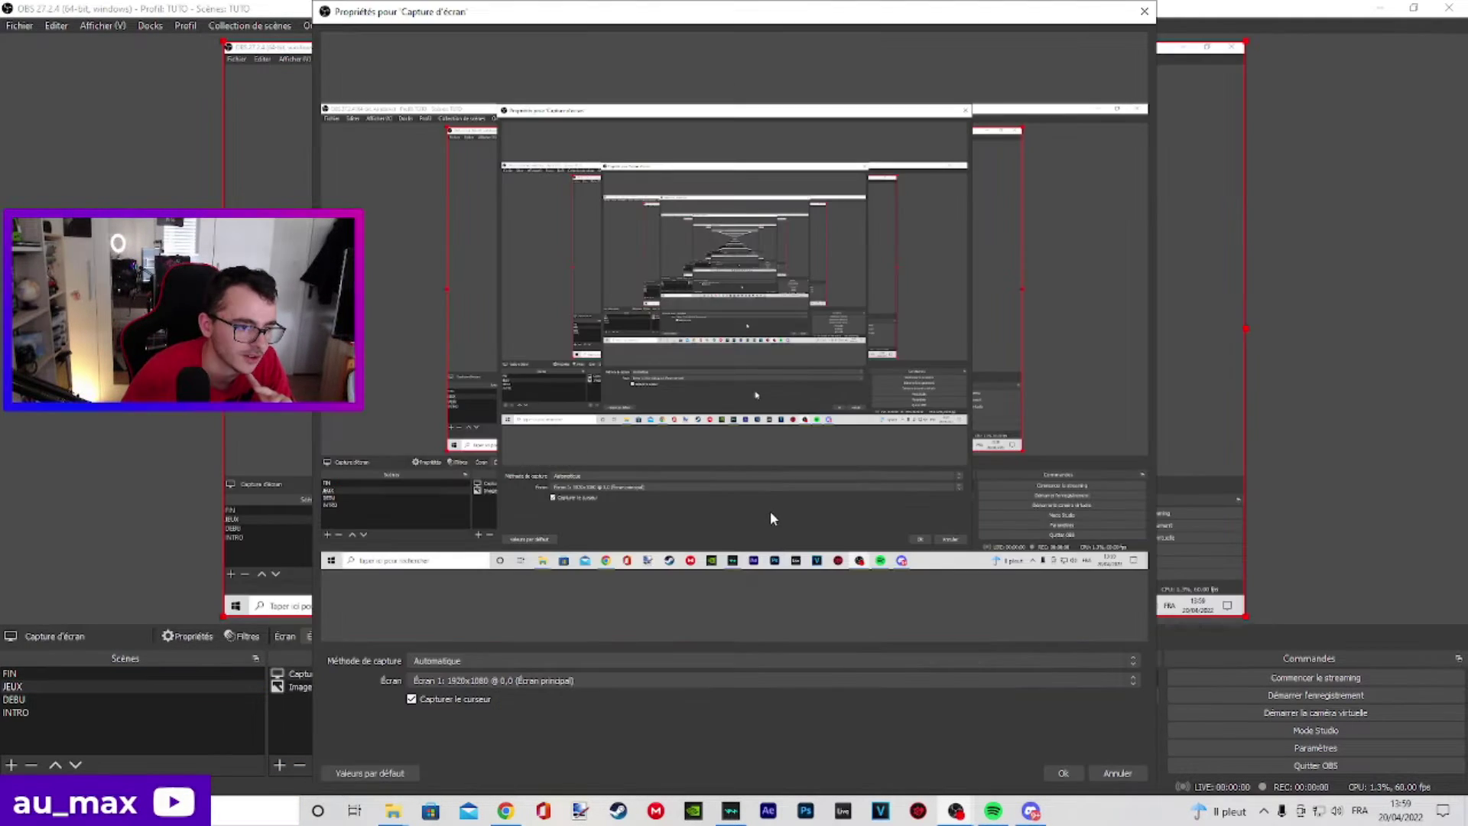
pyautogui.click(1144, 11)
pyautogui.click(293, 765)
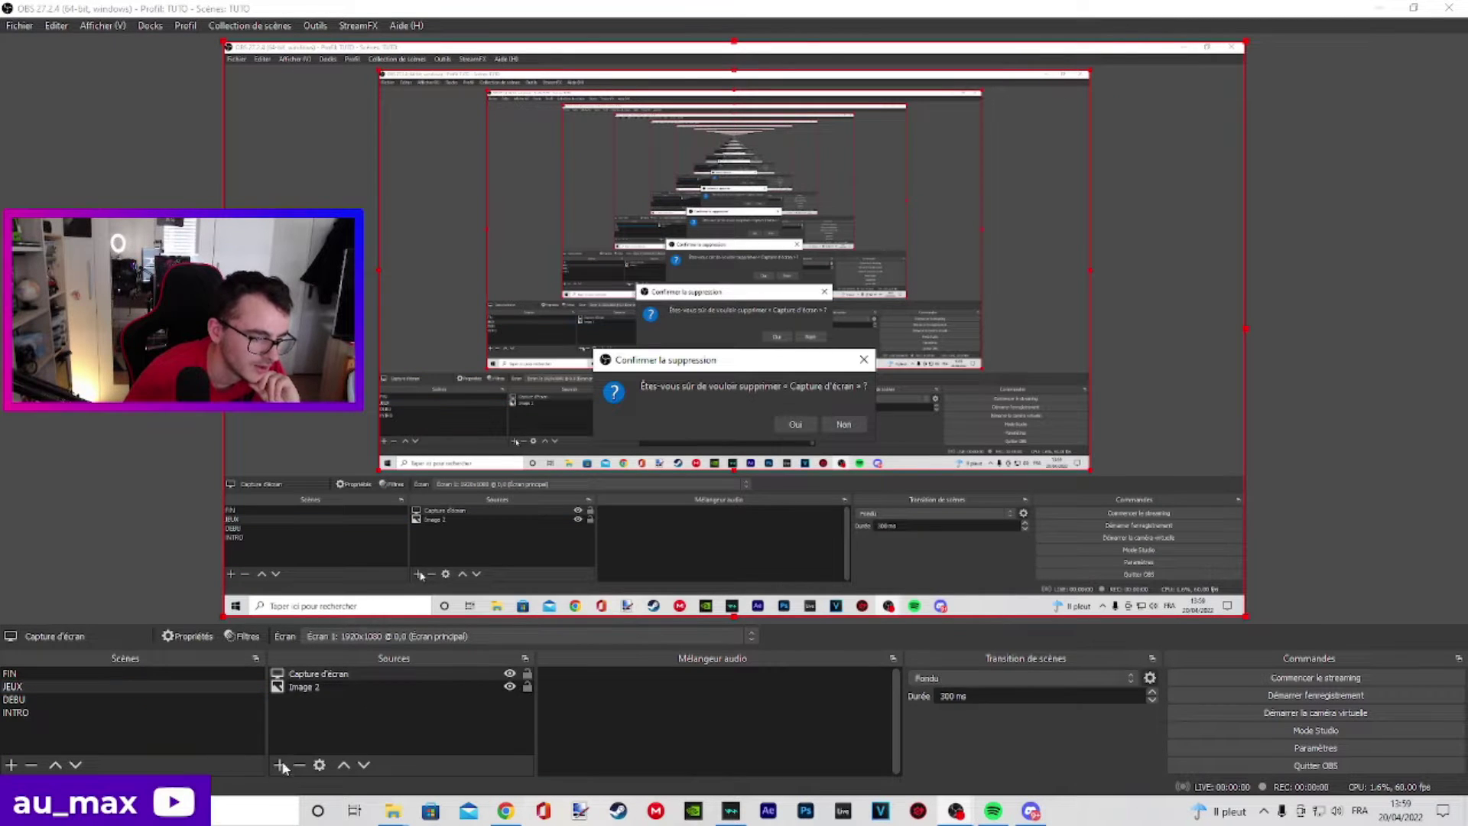
pyautogui.press('Escape')
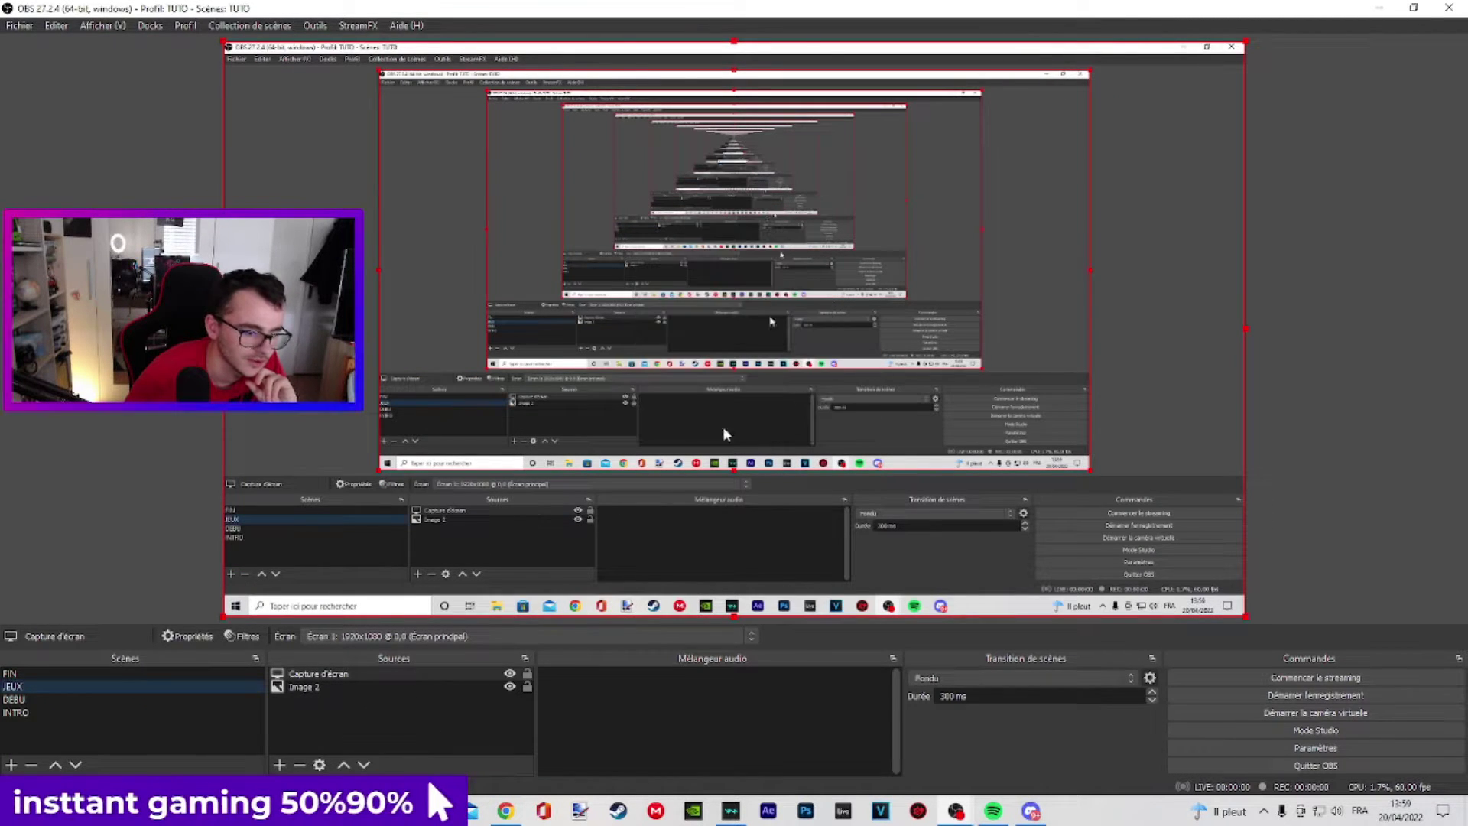
# - Add Capture d'écran 2021-11-04 181758.png from the Images folder as a new image source and move the bar overlay above it
pyautogui.click(280, 764)
pyautogui.click(325, 555)
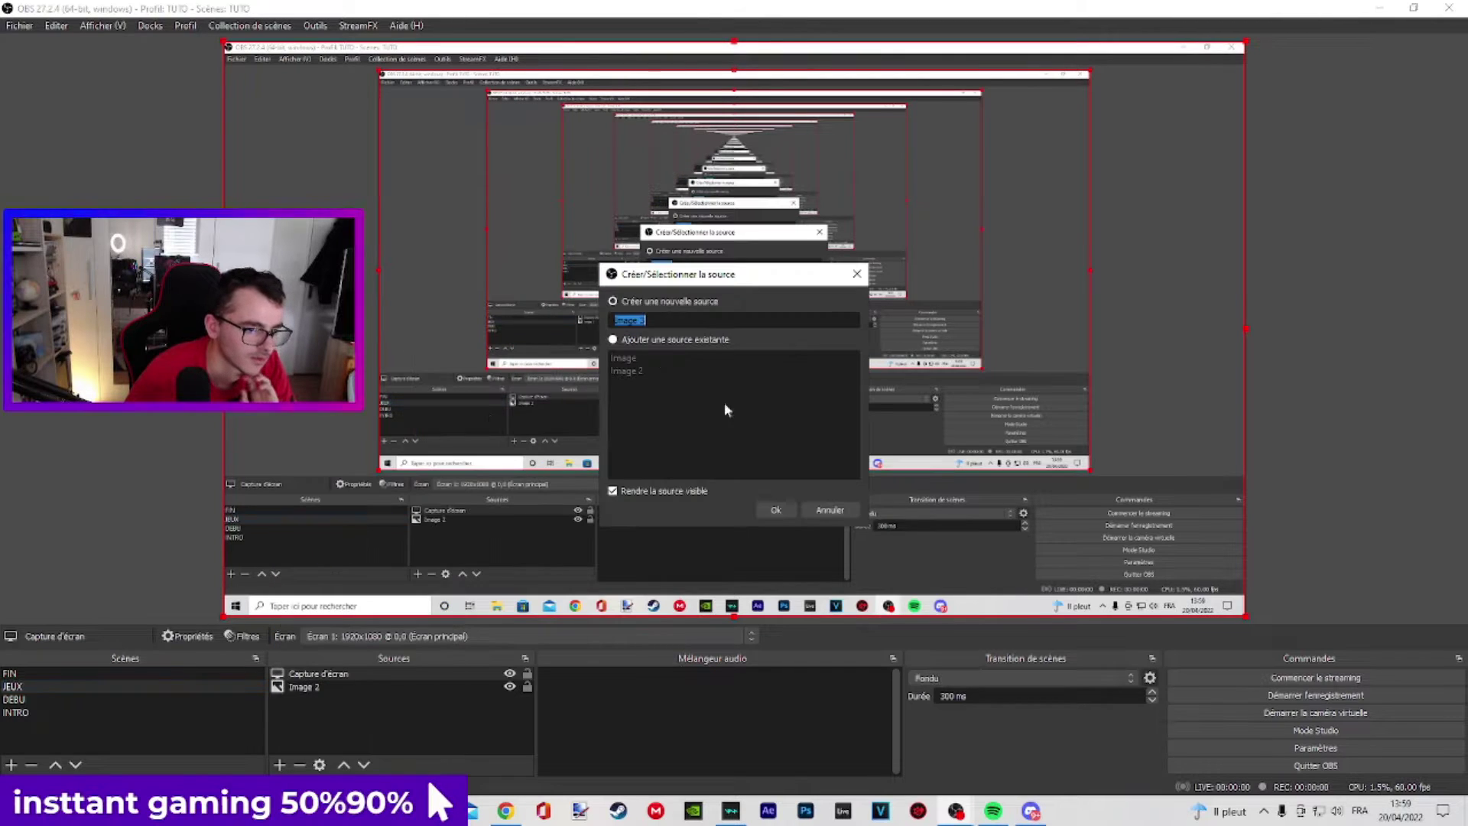
pyautogui.click(776, 506)
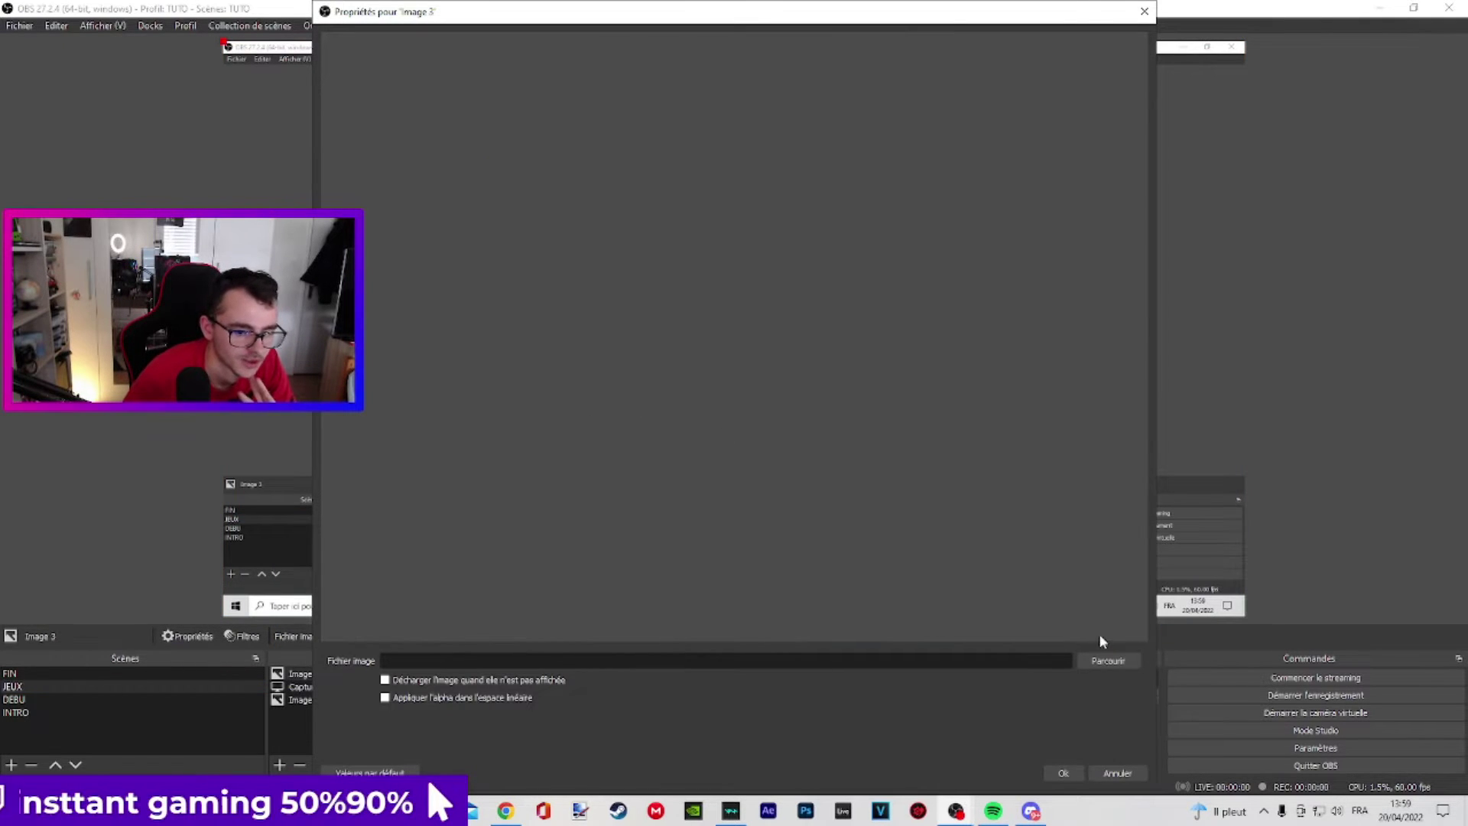
pyautogui.click(1108, 659)
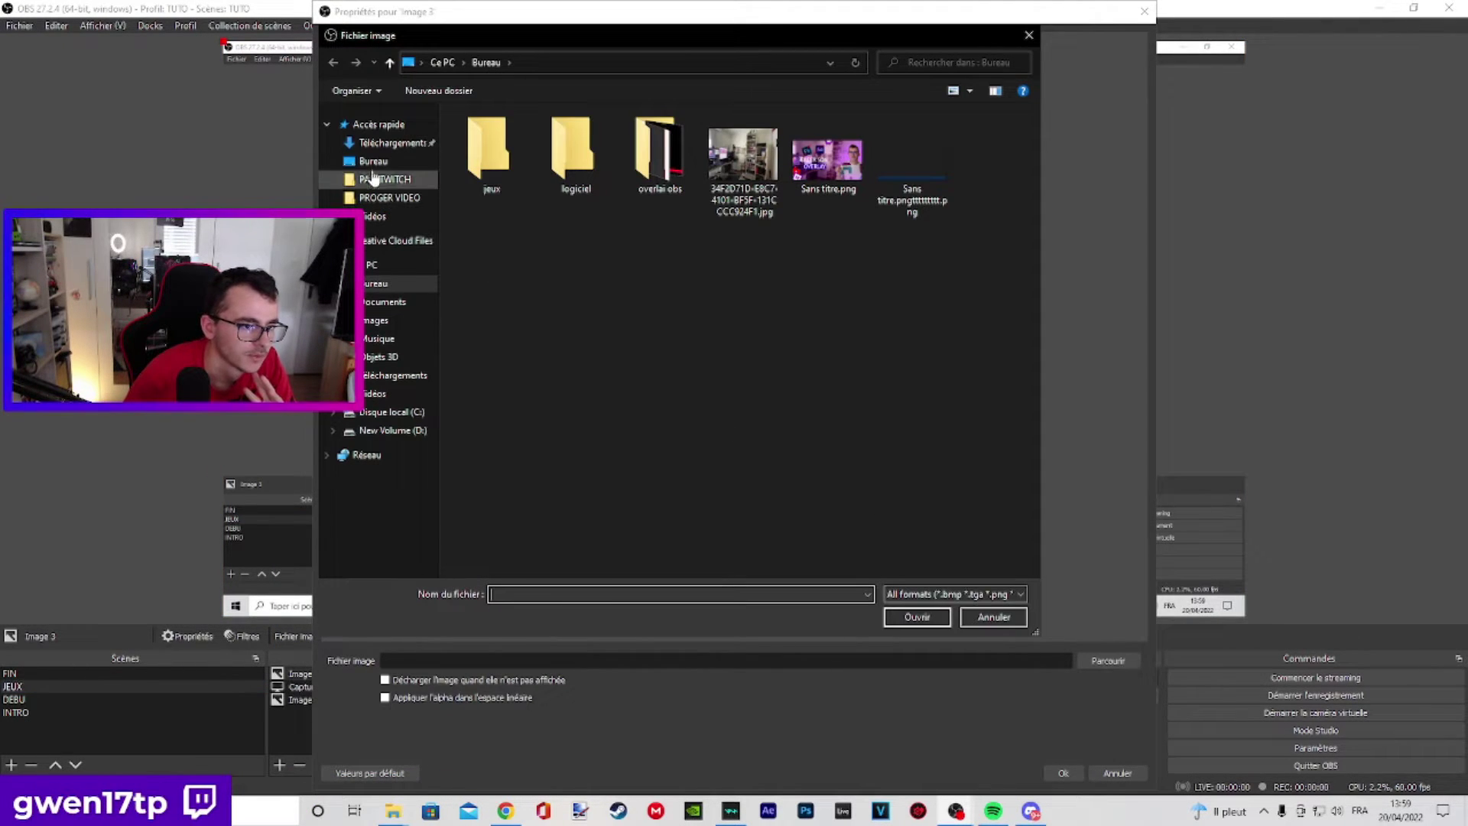
pyautogui.click(449, 317)
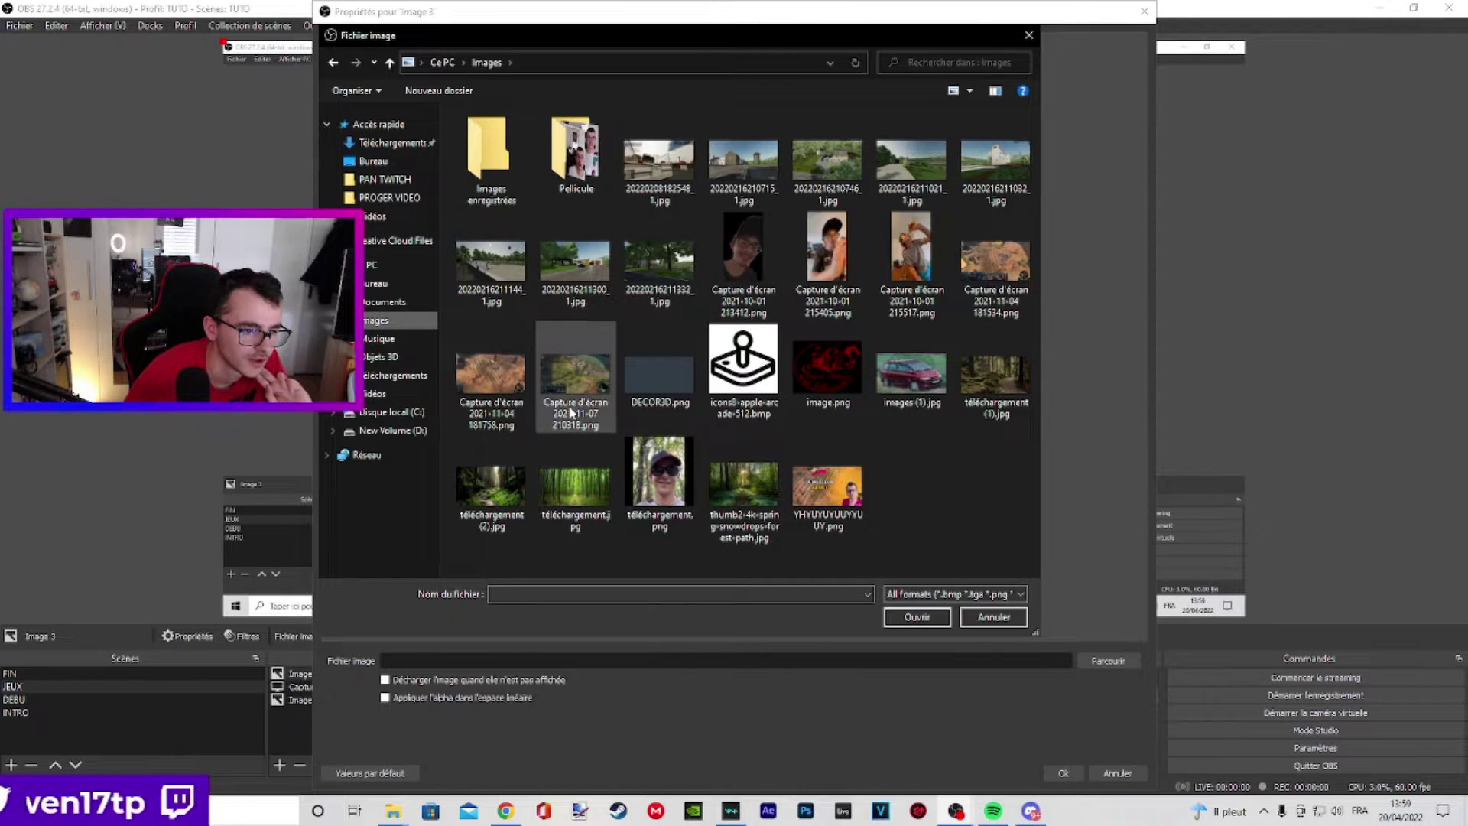
pyautogui.doubleClick(510, 391)
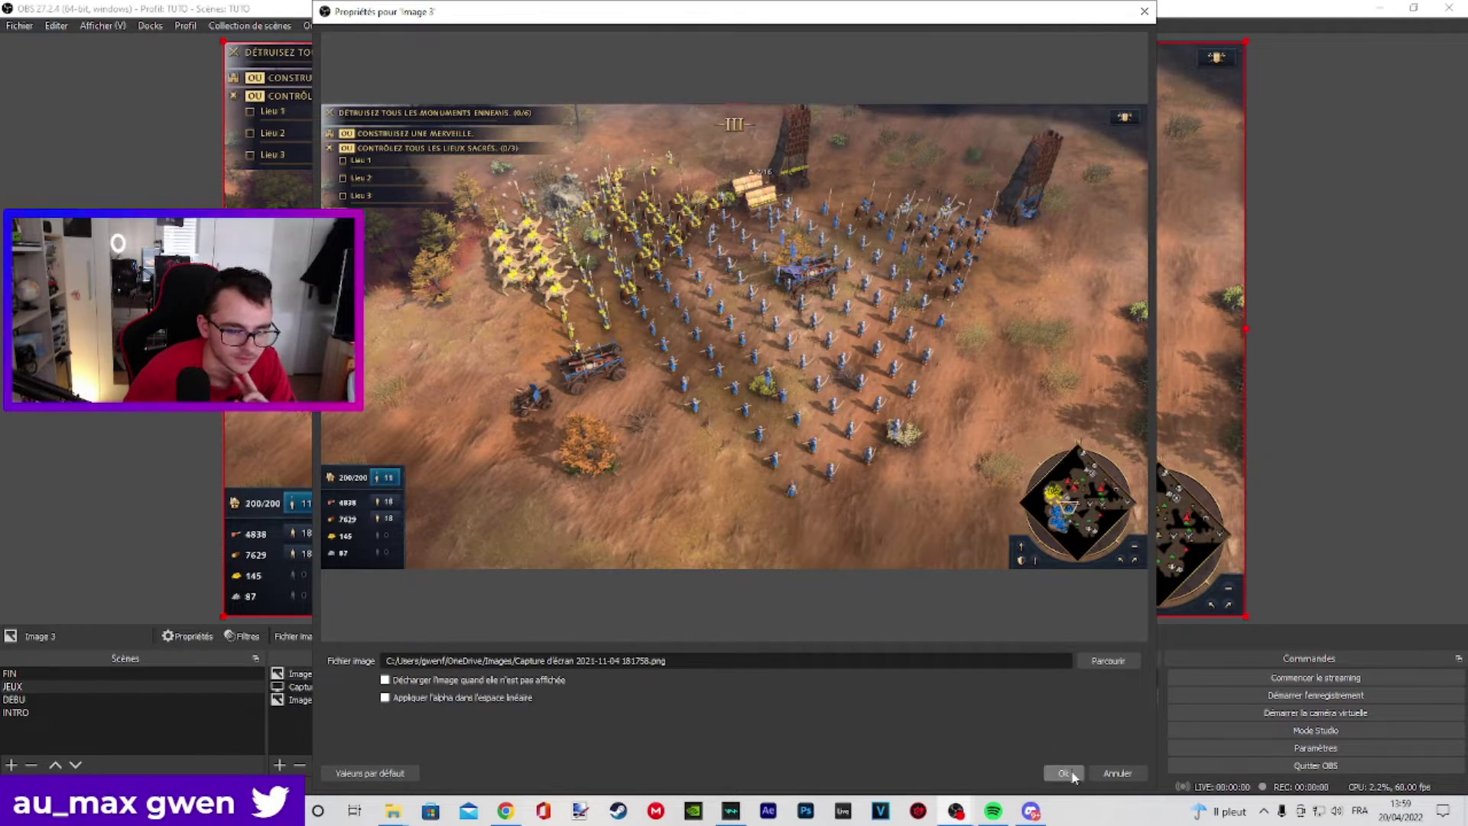
pyautogui.click(1064, 773)
pyautogui.moveTo(303, 697); pyautogui.dragTo(304, 670)
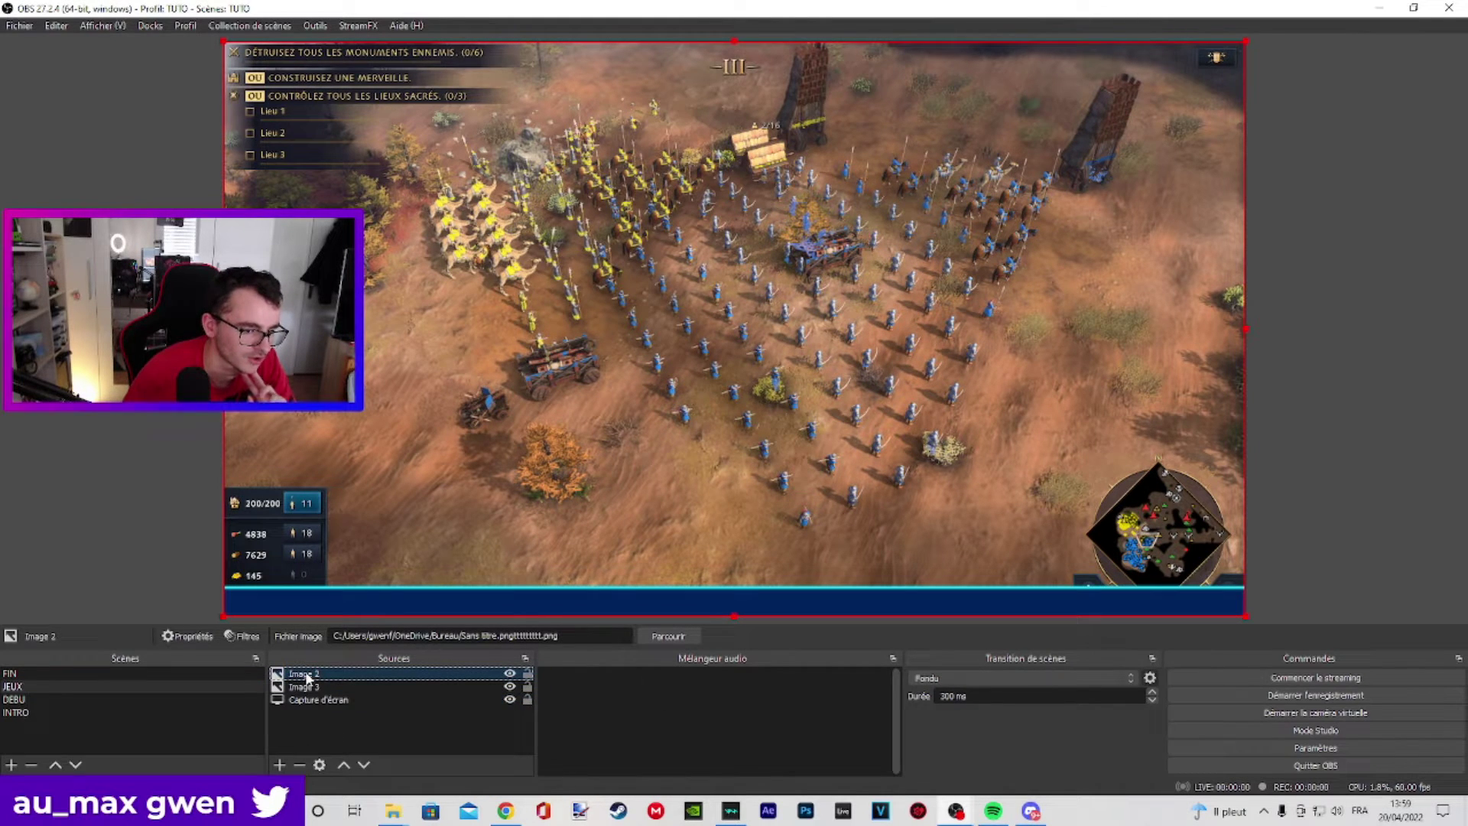
# - Apply a colour correction filter (Corrections colorimétrique) to the bar overlay with its opacity lowered to about 0.71
pyautogui.rightClick(345, 668)
pyautogui.click(381, 642)
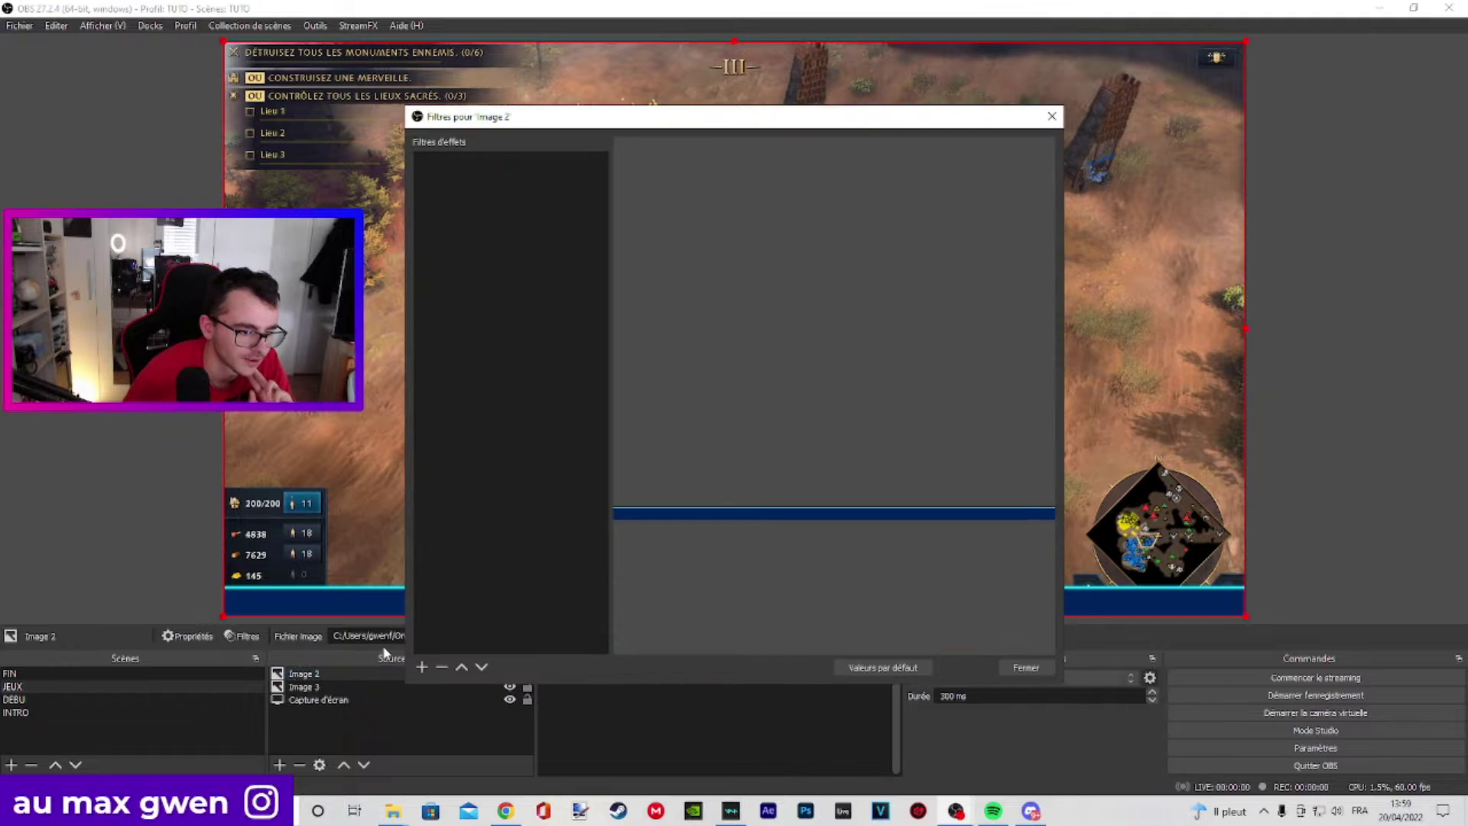
pyautogui.click(422, 666)
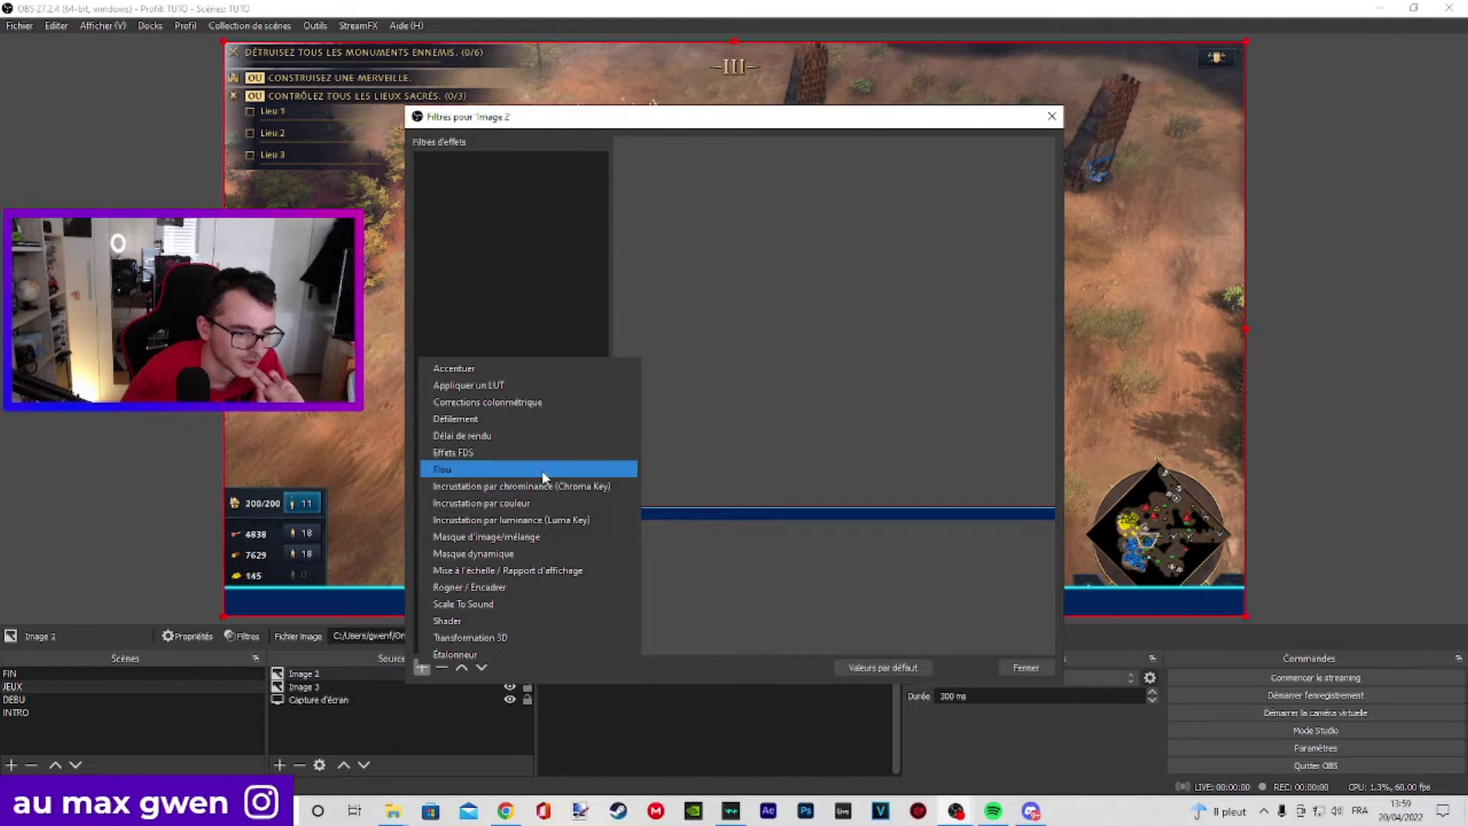
pyautogui.click(494, 403)
pyautogui.click(702, 428)
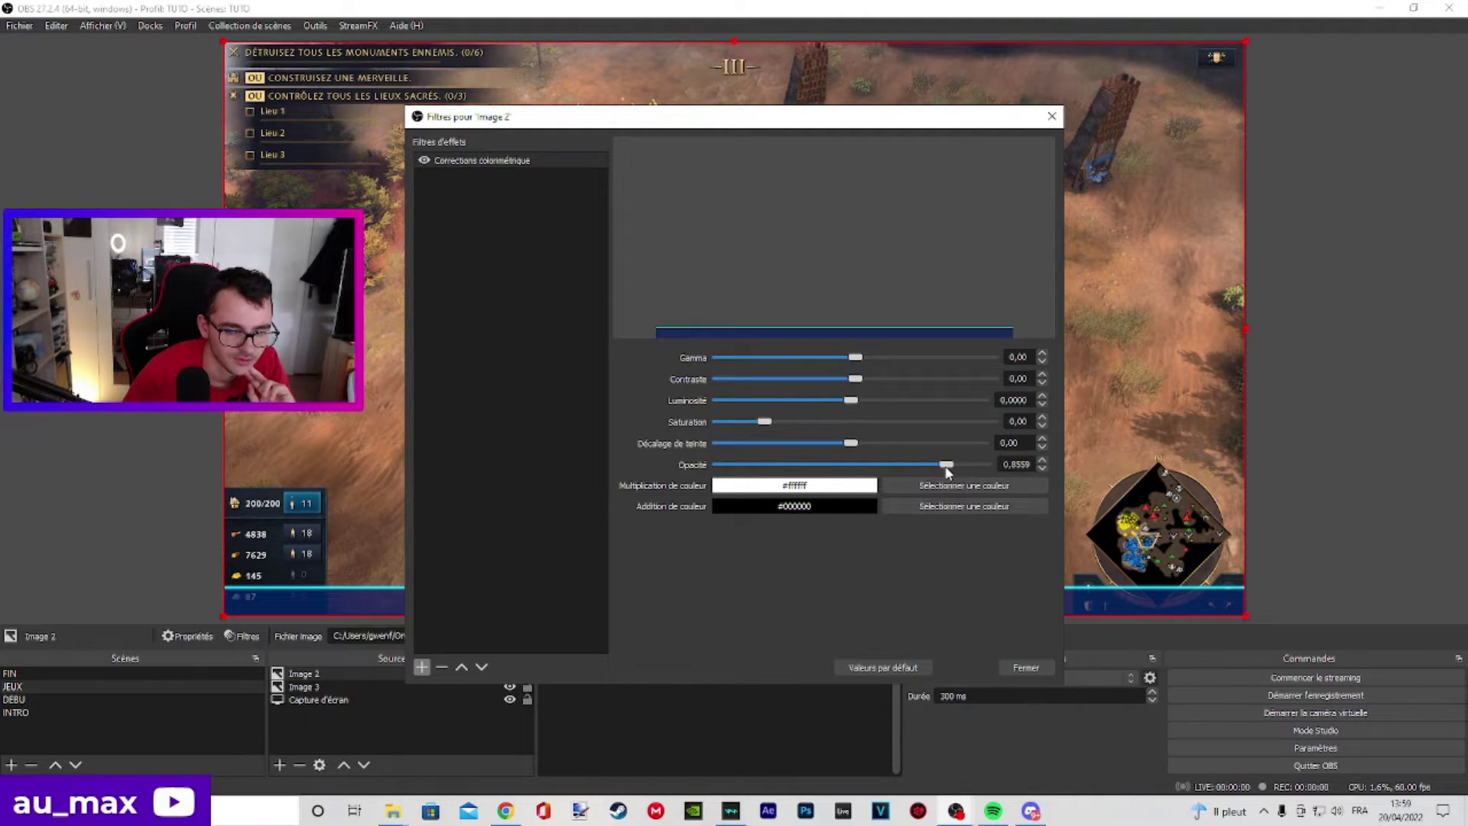
pyautogui.moveTo(941, 469); pyautogui.dragTo(919, 474)
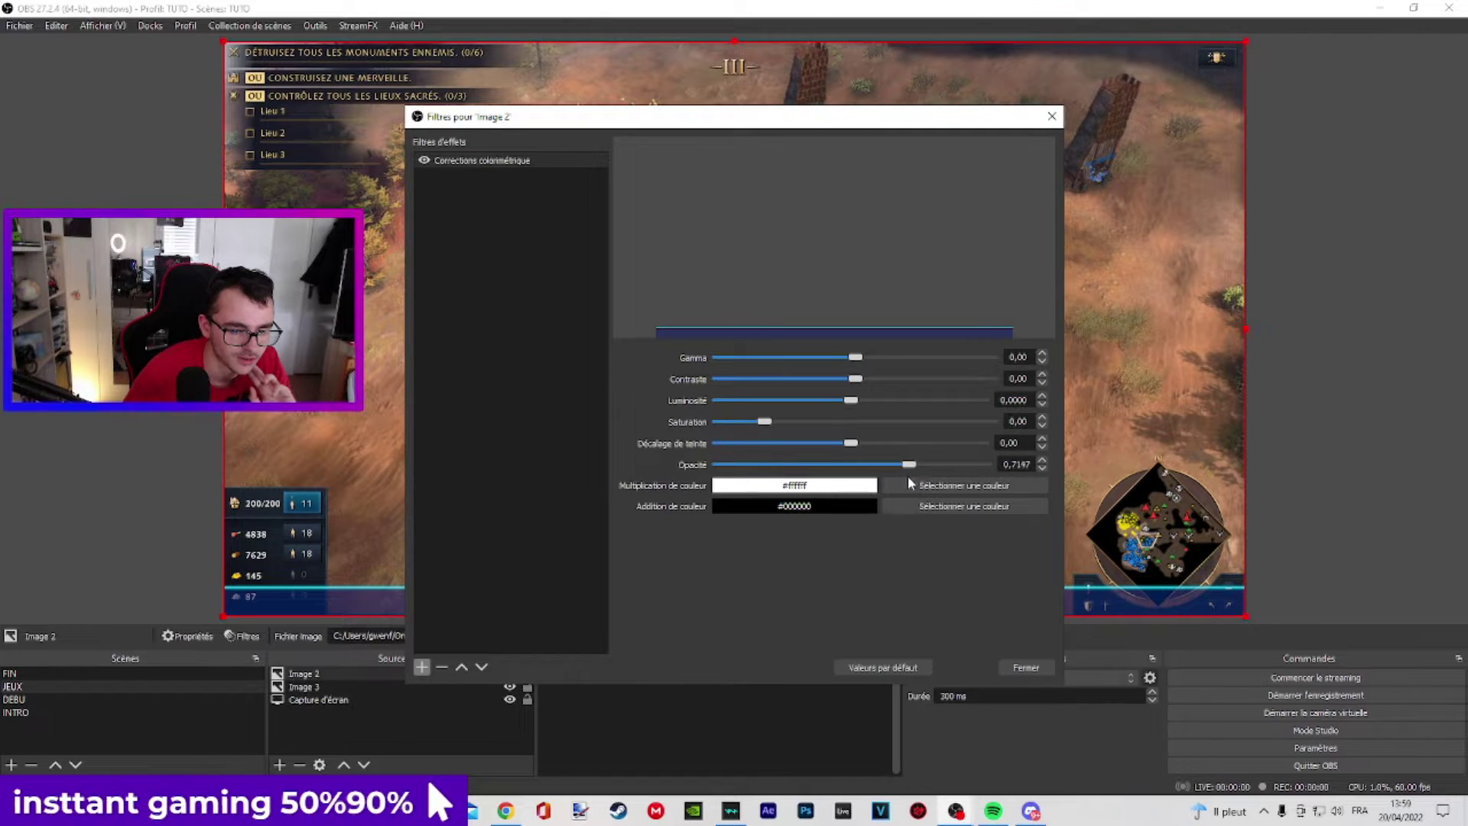
pyautogui.click(1011, 665)
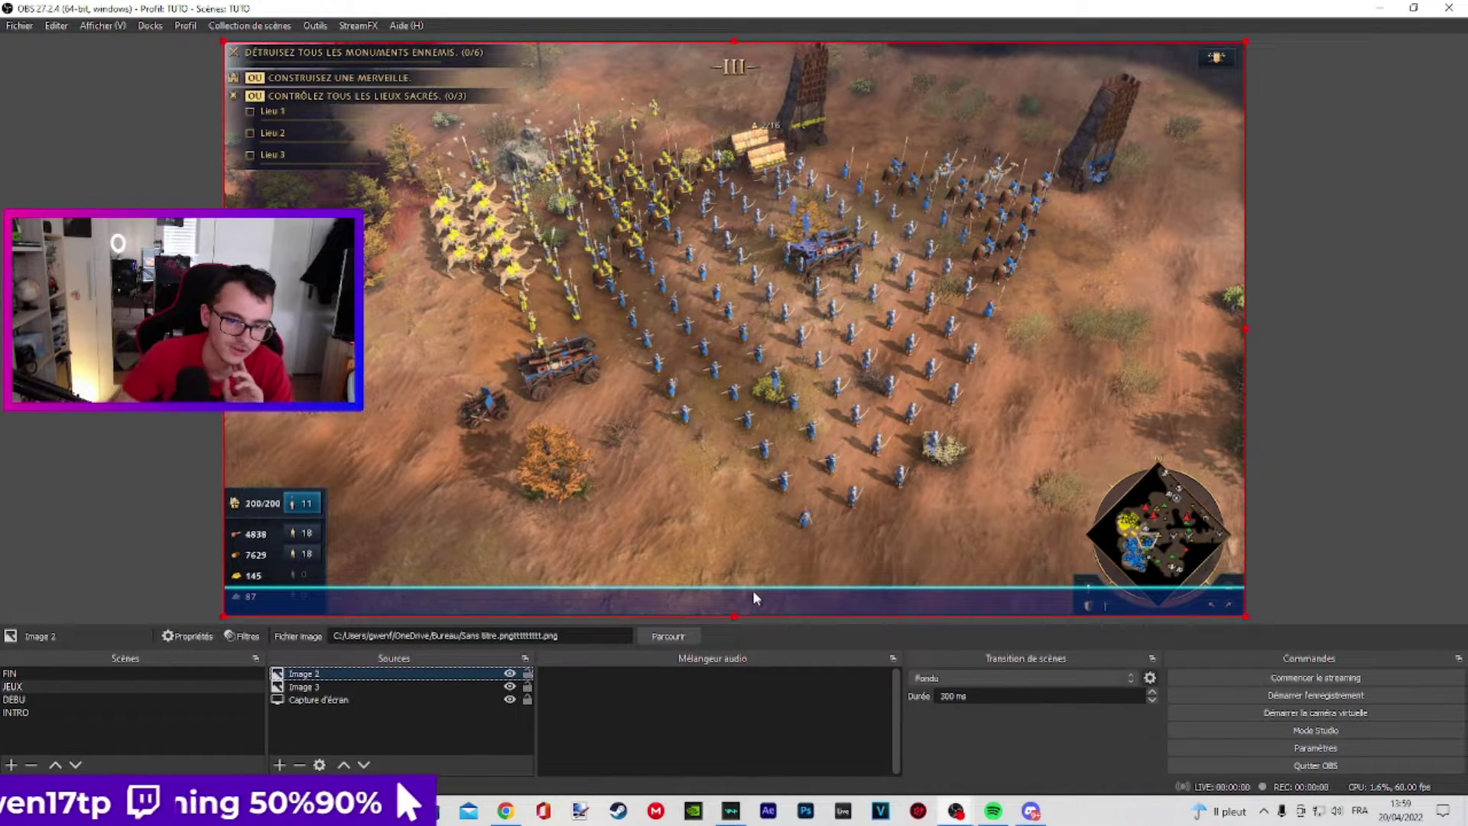
# - Move the bar overlay slightly down so less of the blue bar covers the game image
pyautogui.click(1319, 427)
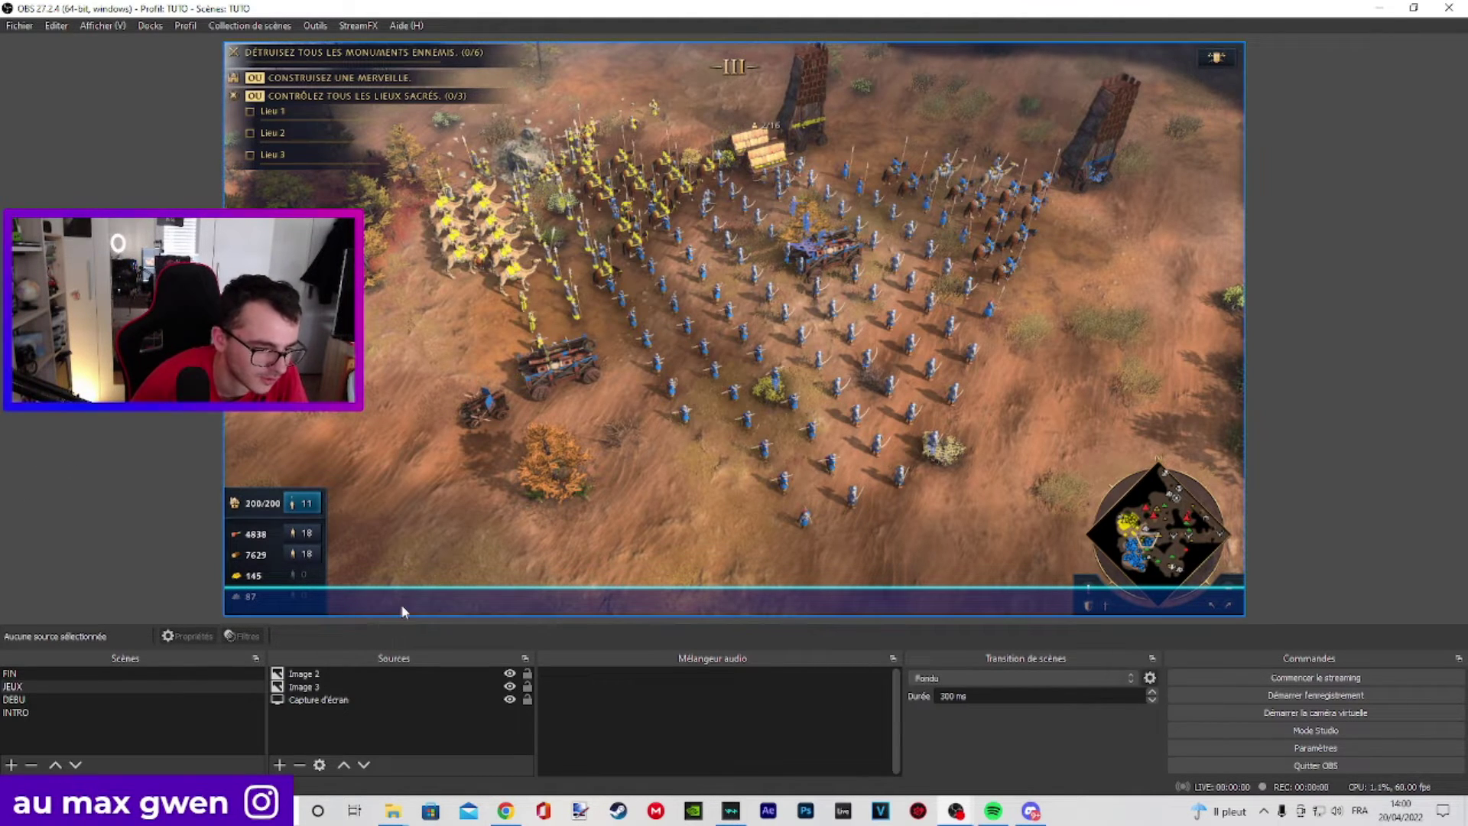
pyautogui.moveTo(402, 606); pyautogui.dragTo(397, 614)
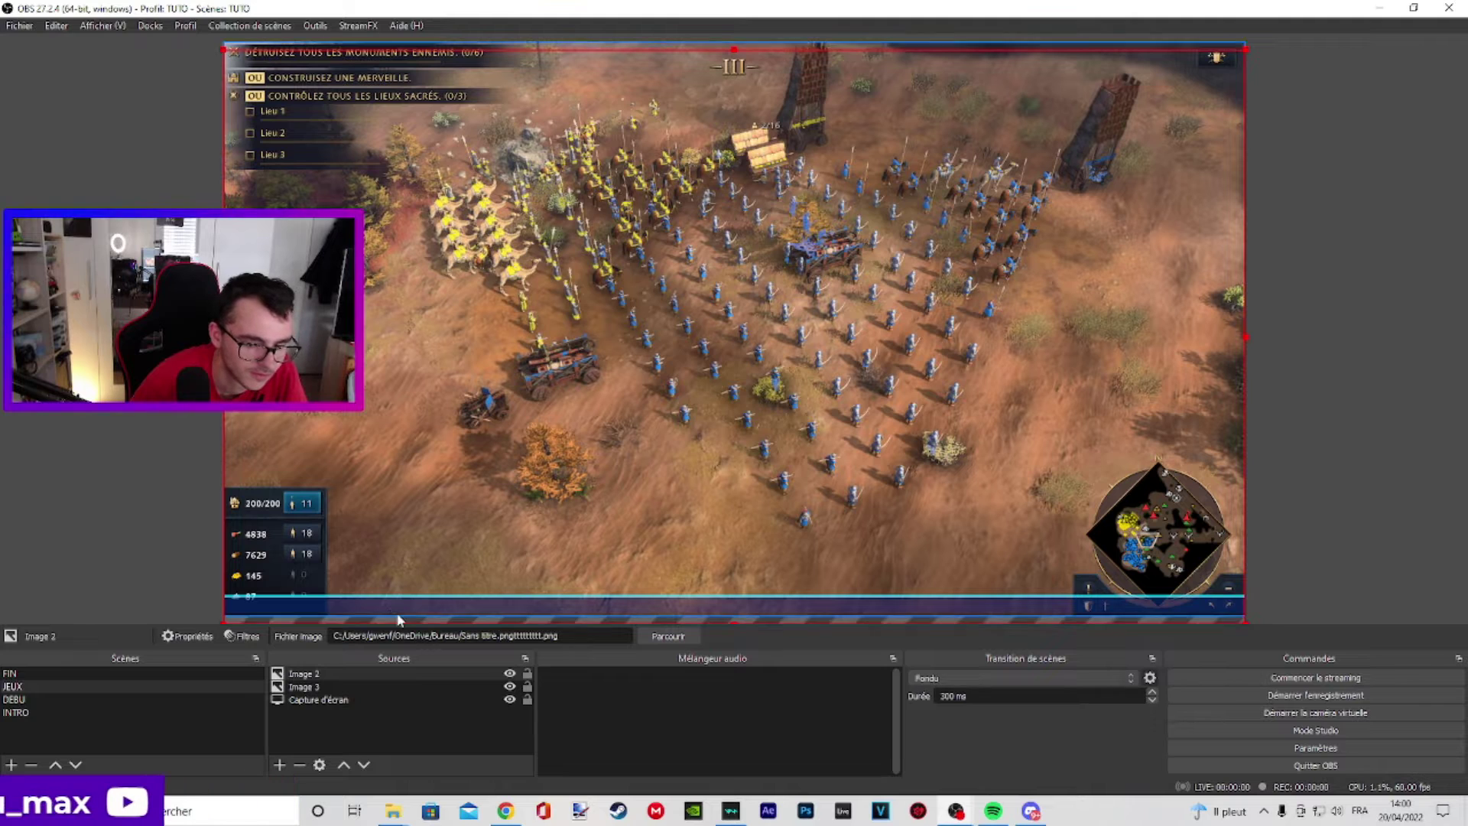
pyautogui.hotkey('ctrl', 'z')
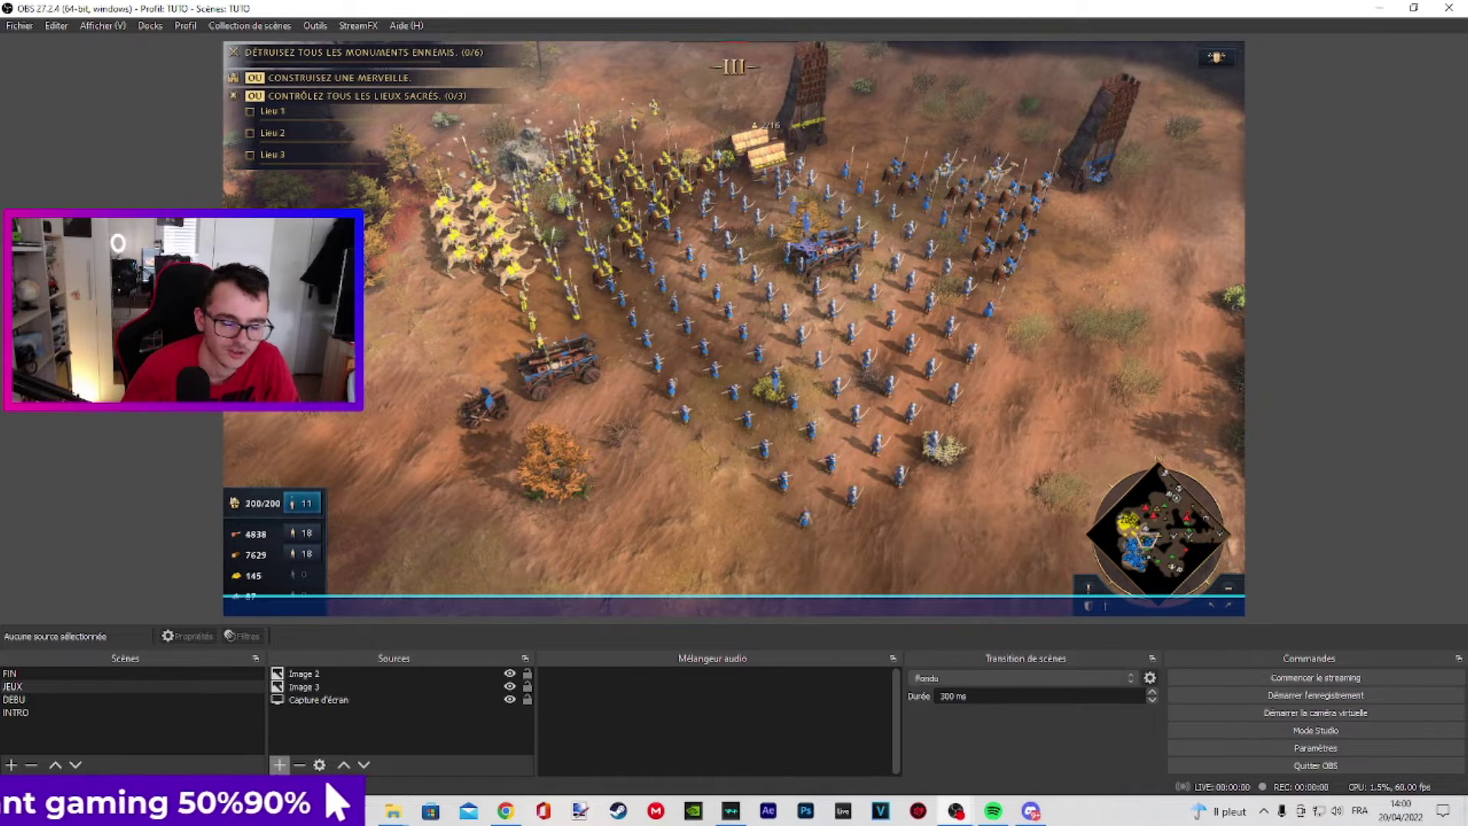
# - Check in the DEBU scene which source provides the camera frame and return to the JEUX scene
pyautogui.click(279, 765)
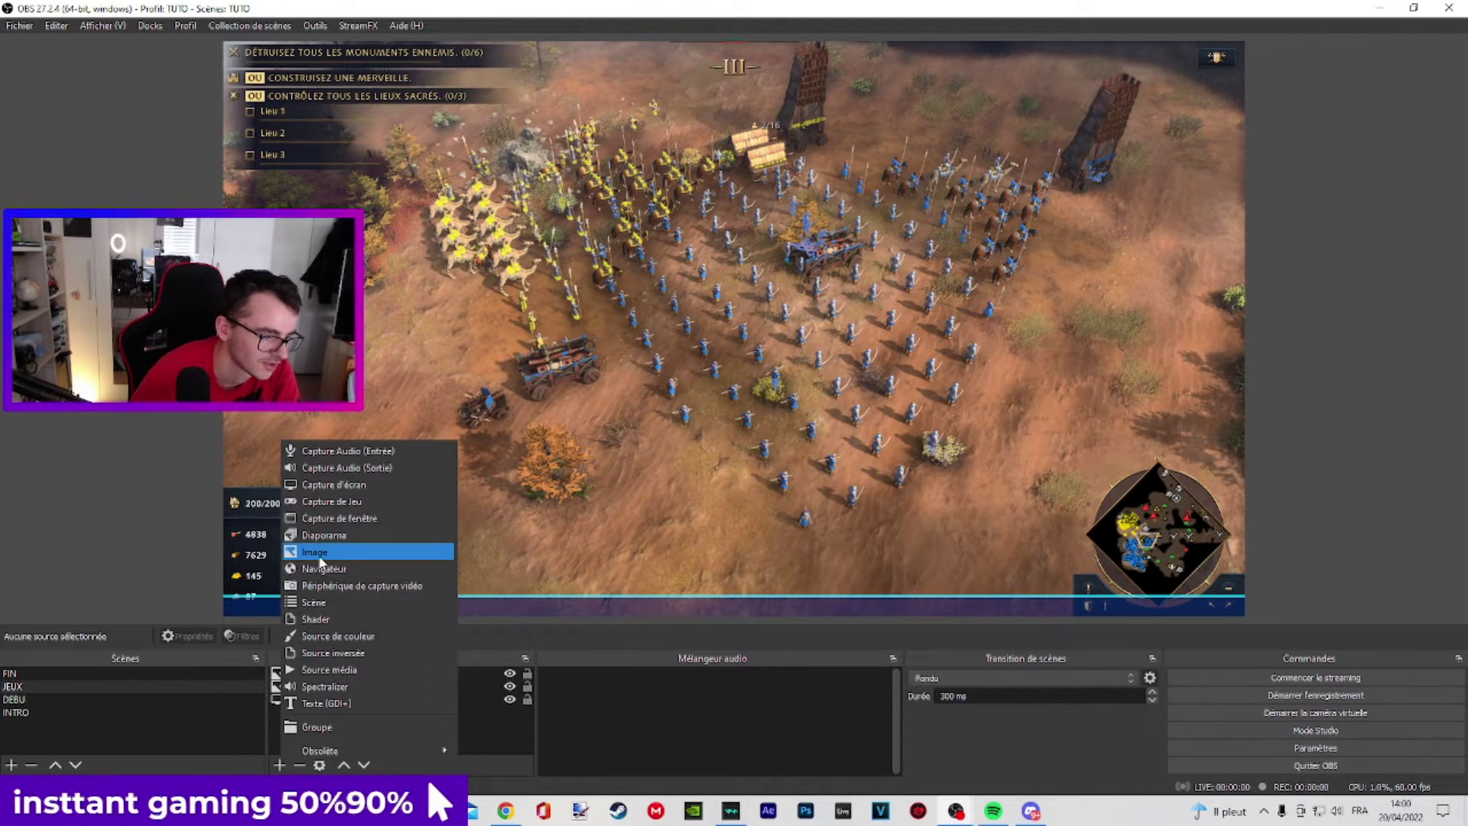
pyautogui.click(23, 701)
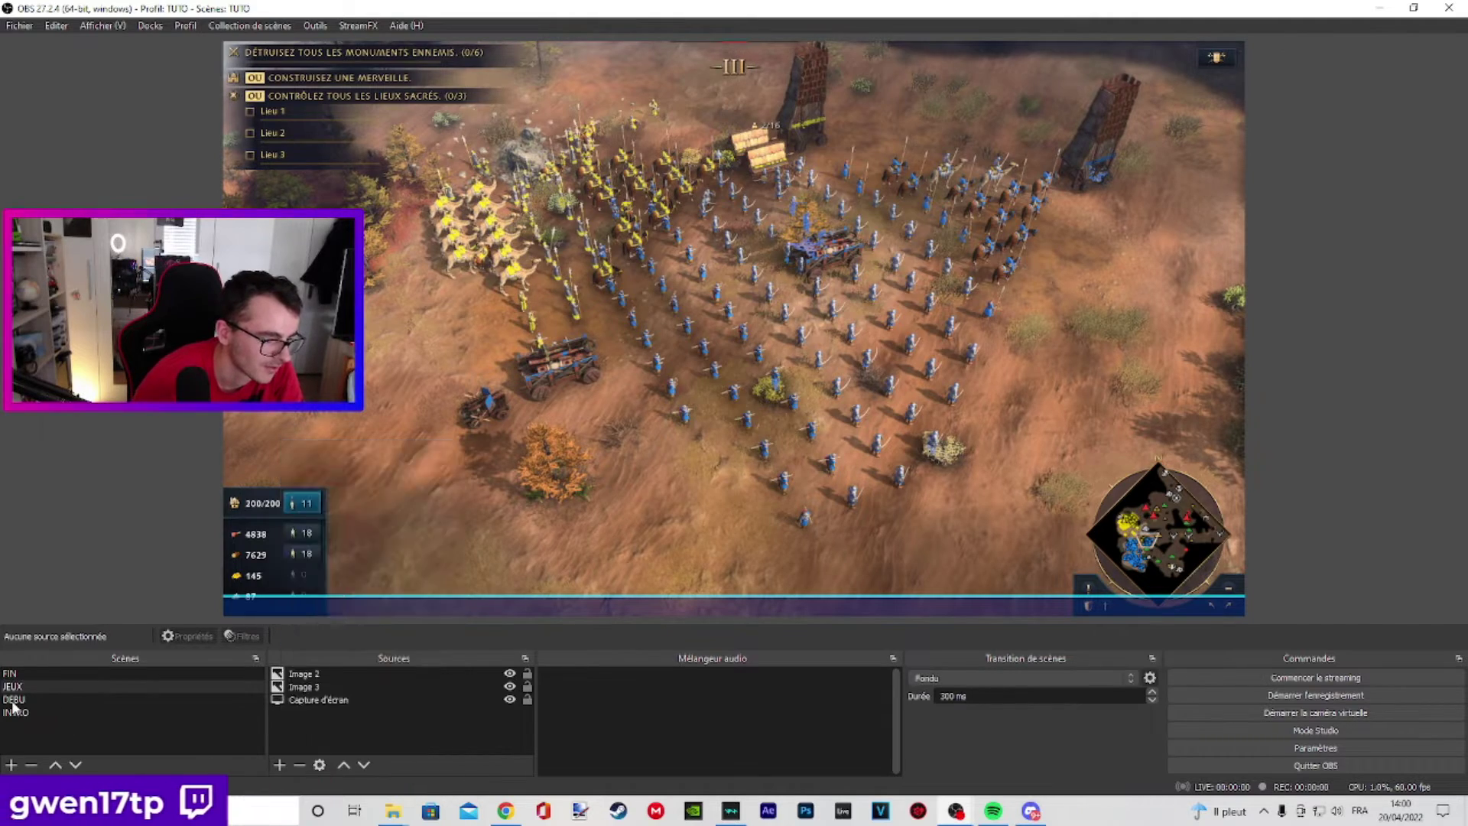
pyautogui.click(23, 700)
pyautogui.click(310, 700)
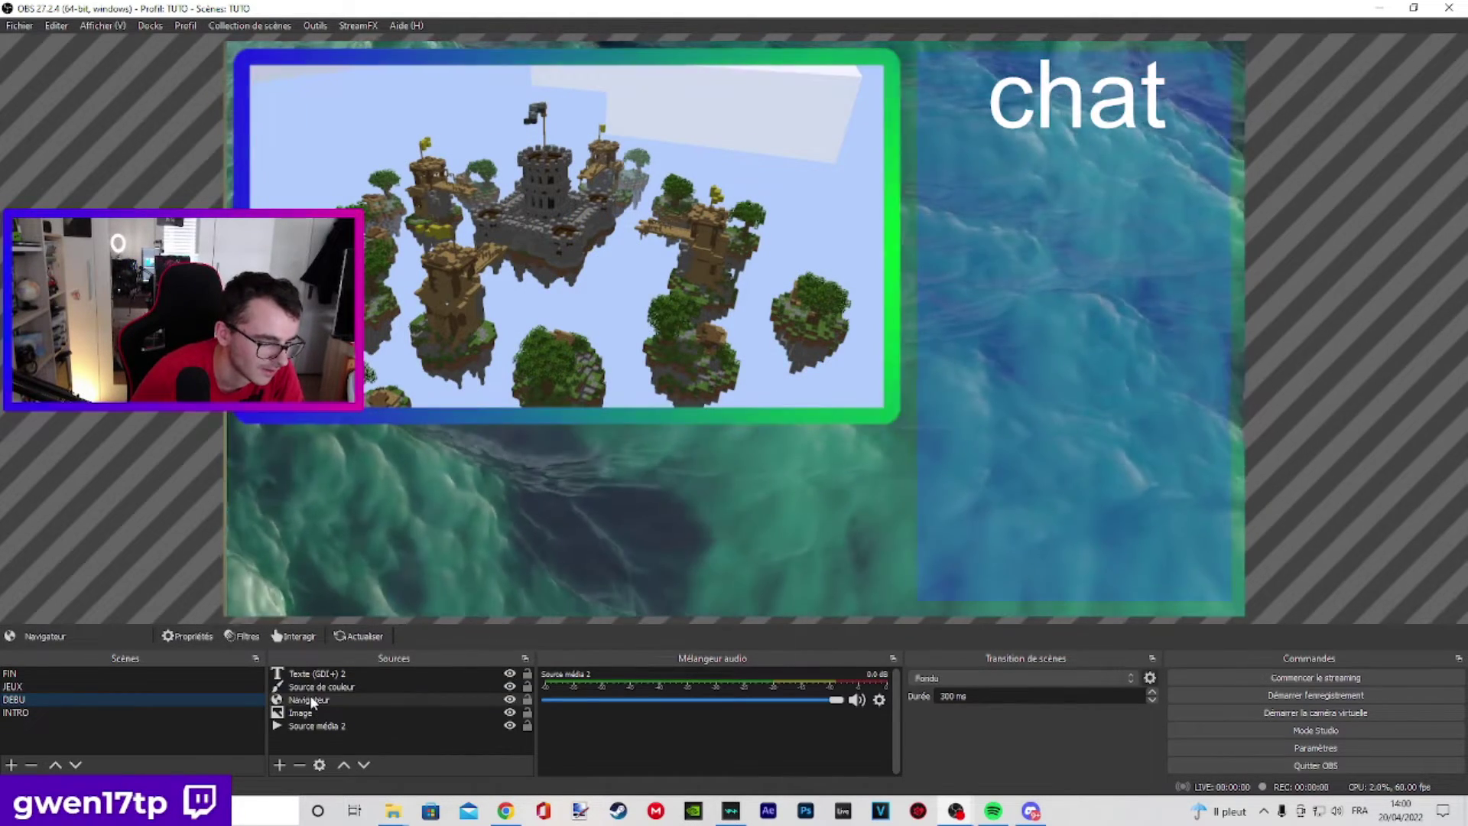
pyautogui.click(12, 686)
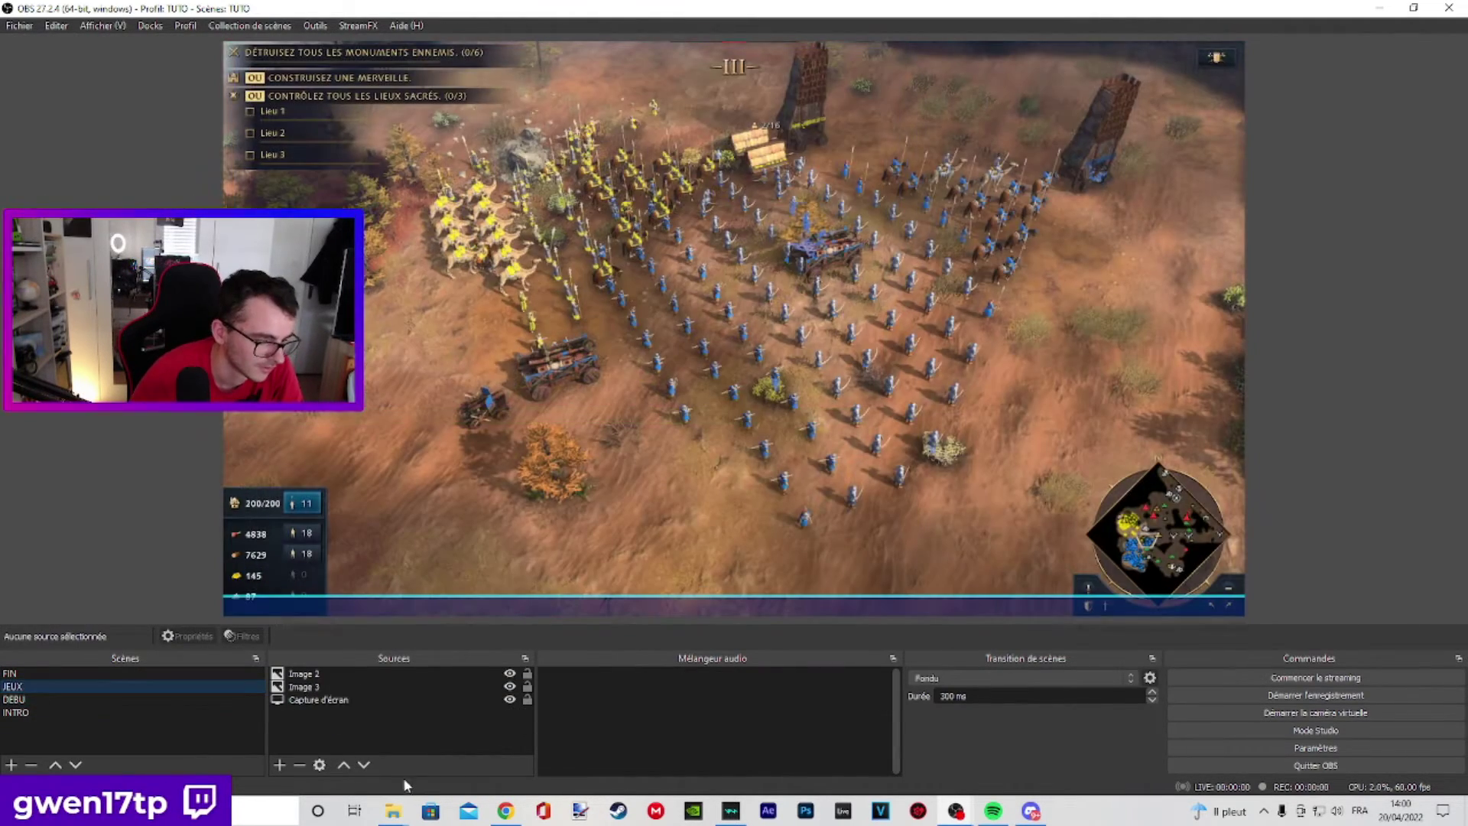
# - Add the existing Navigateur source to the JEUX scene and move its camera frame against the canvas's left edge, above the resource panel
pyautogui.click(280, 764)
pyautogui.click(310, 572)
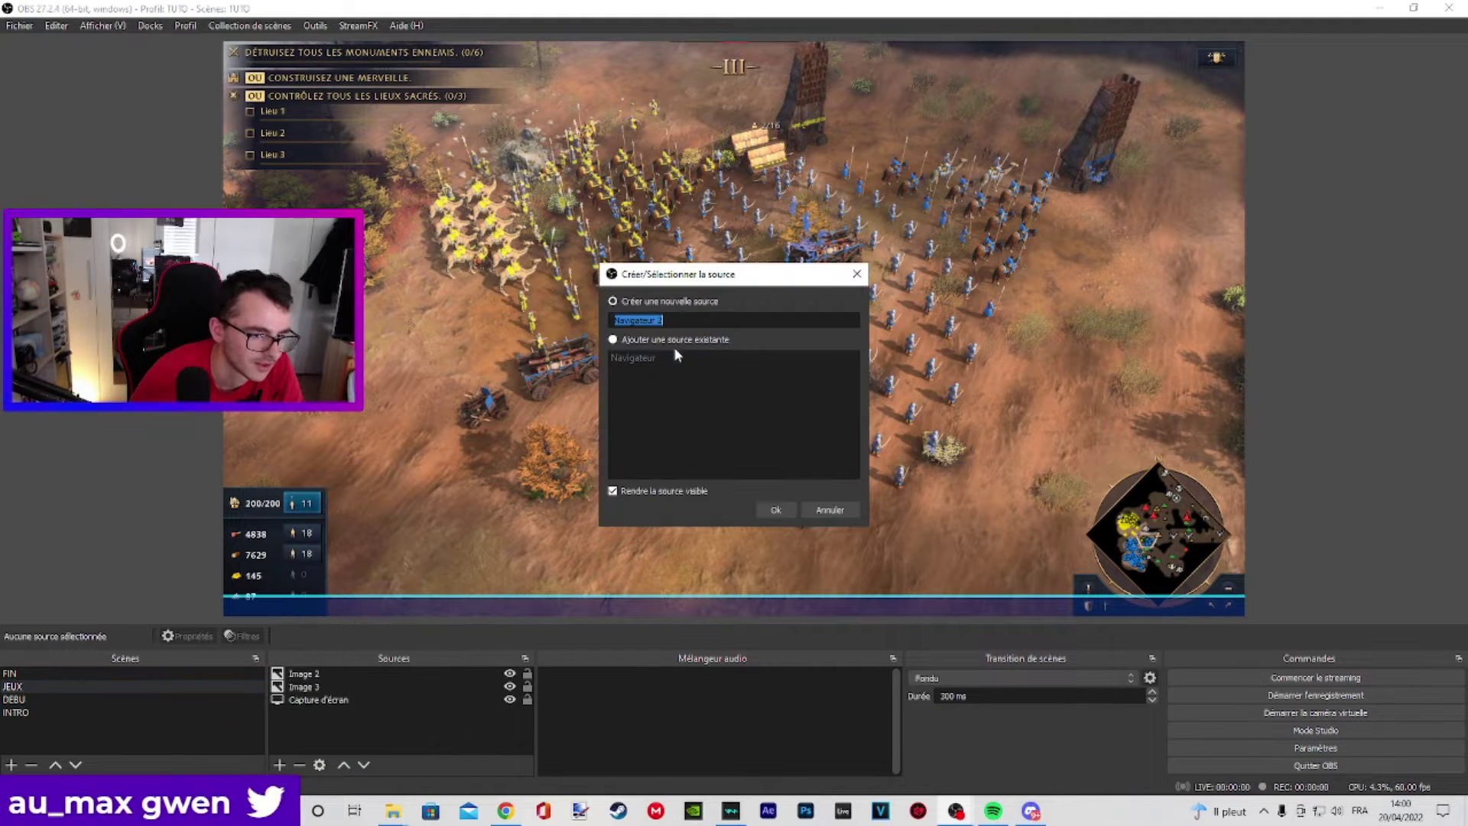
pyautogui.click(779, 510)
pyautogui.moveTo(560, 170); pyautogui.dragTo(382, 454)
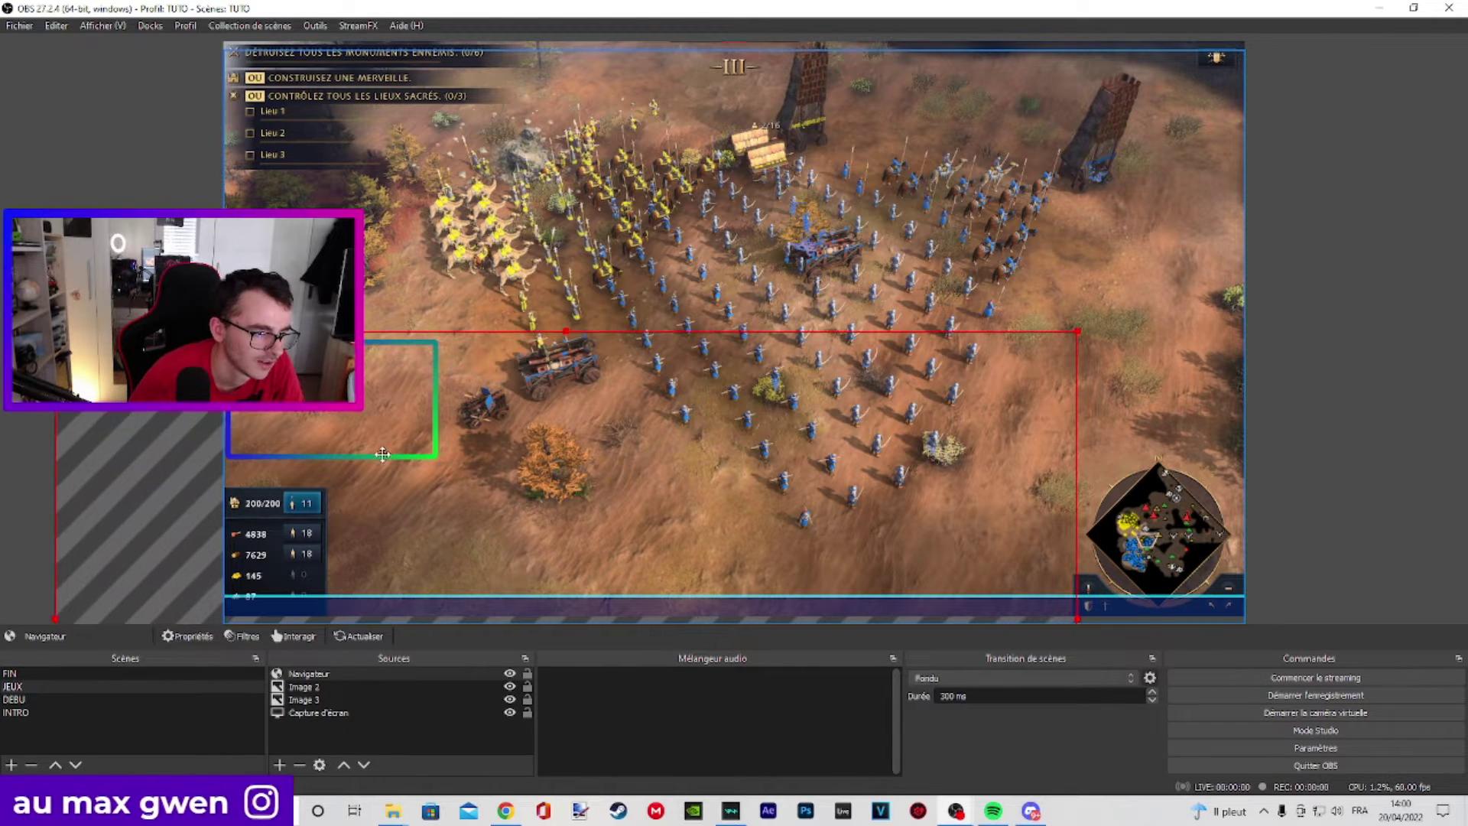
# - Add the existing source Image to the JEUX scene and shrink it to fit inside the camera frame
pyautogui.click(279, 765)
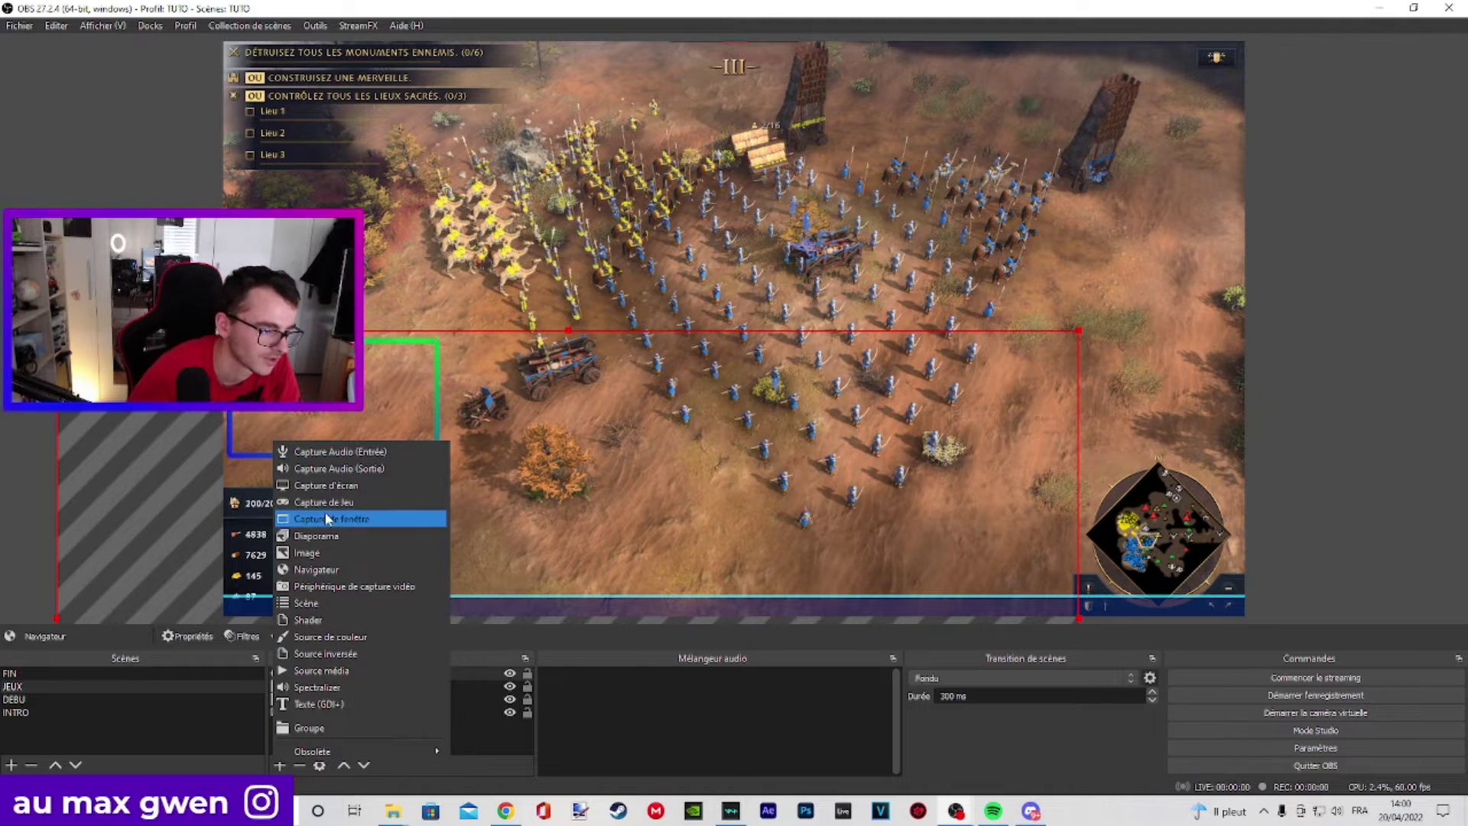
pyautogui.click(315, 553)
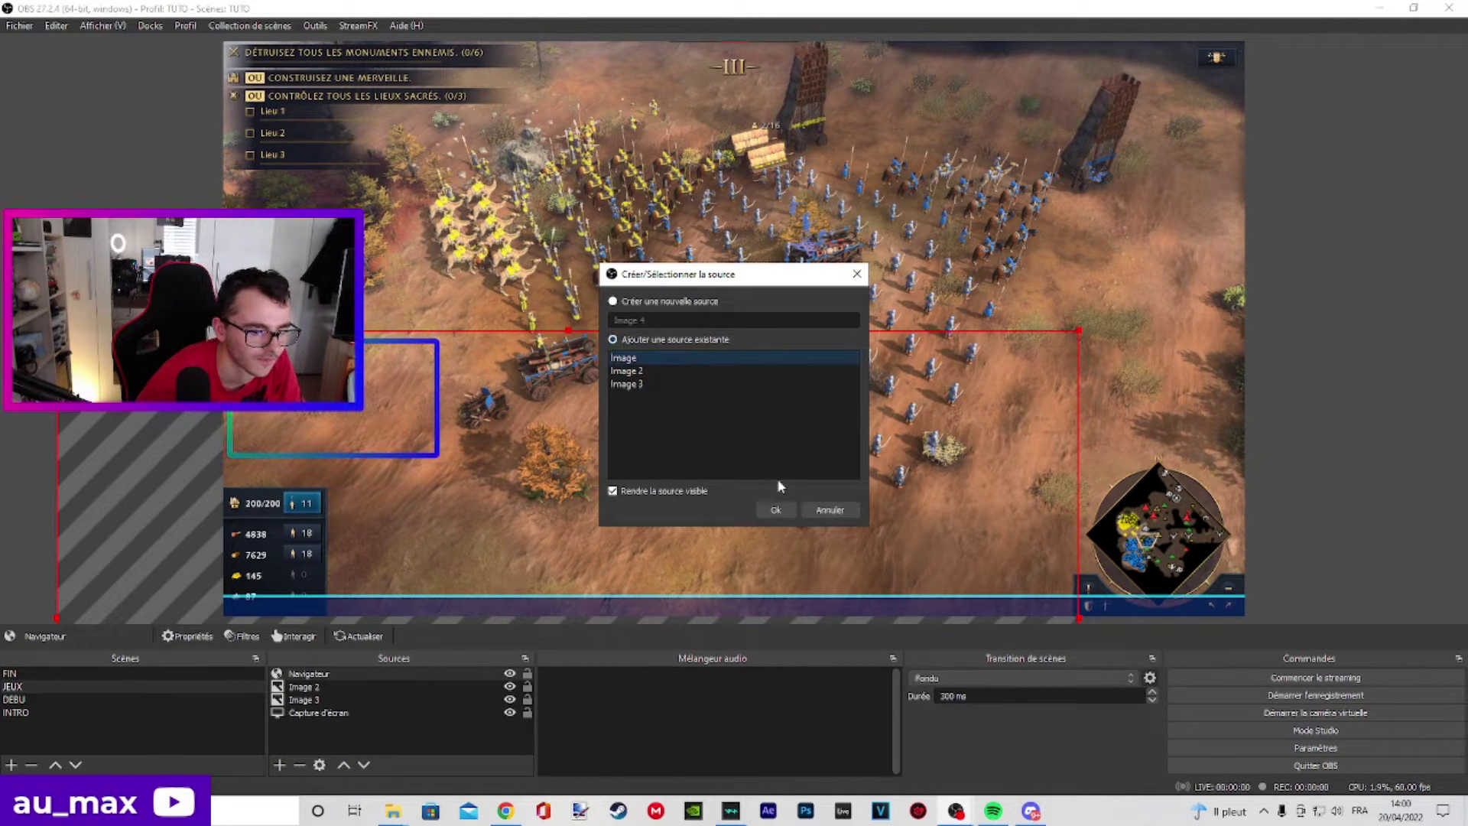
pyautogui.click(775, 509)
pyautogui.moveTo(693, 243); pyautogui.dragTo(702, 278)
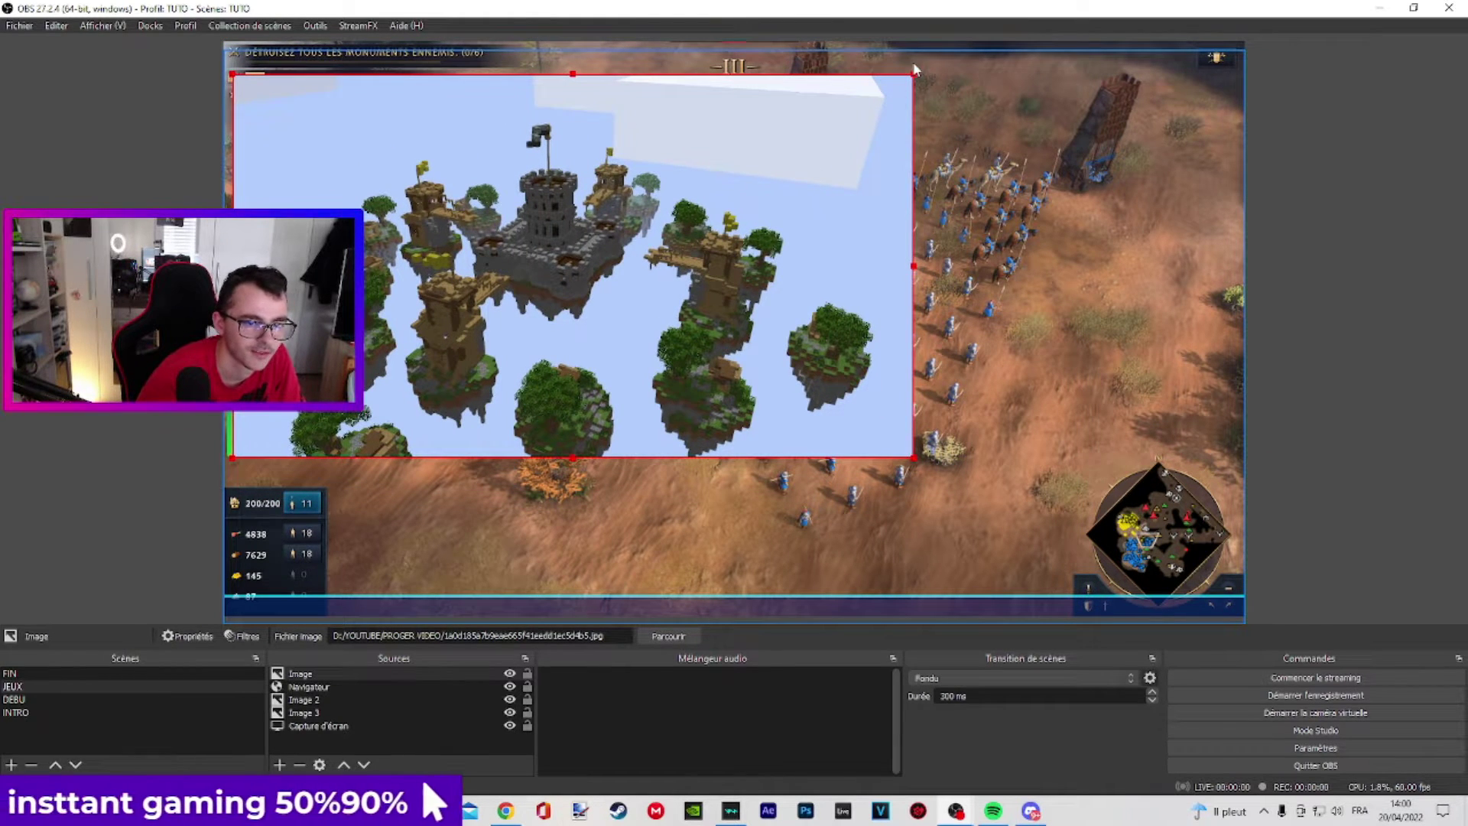
pyautogui.moveTo(915, 69); pyautogui.dragTo(436, 342)
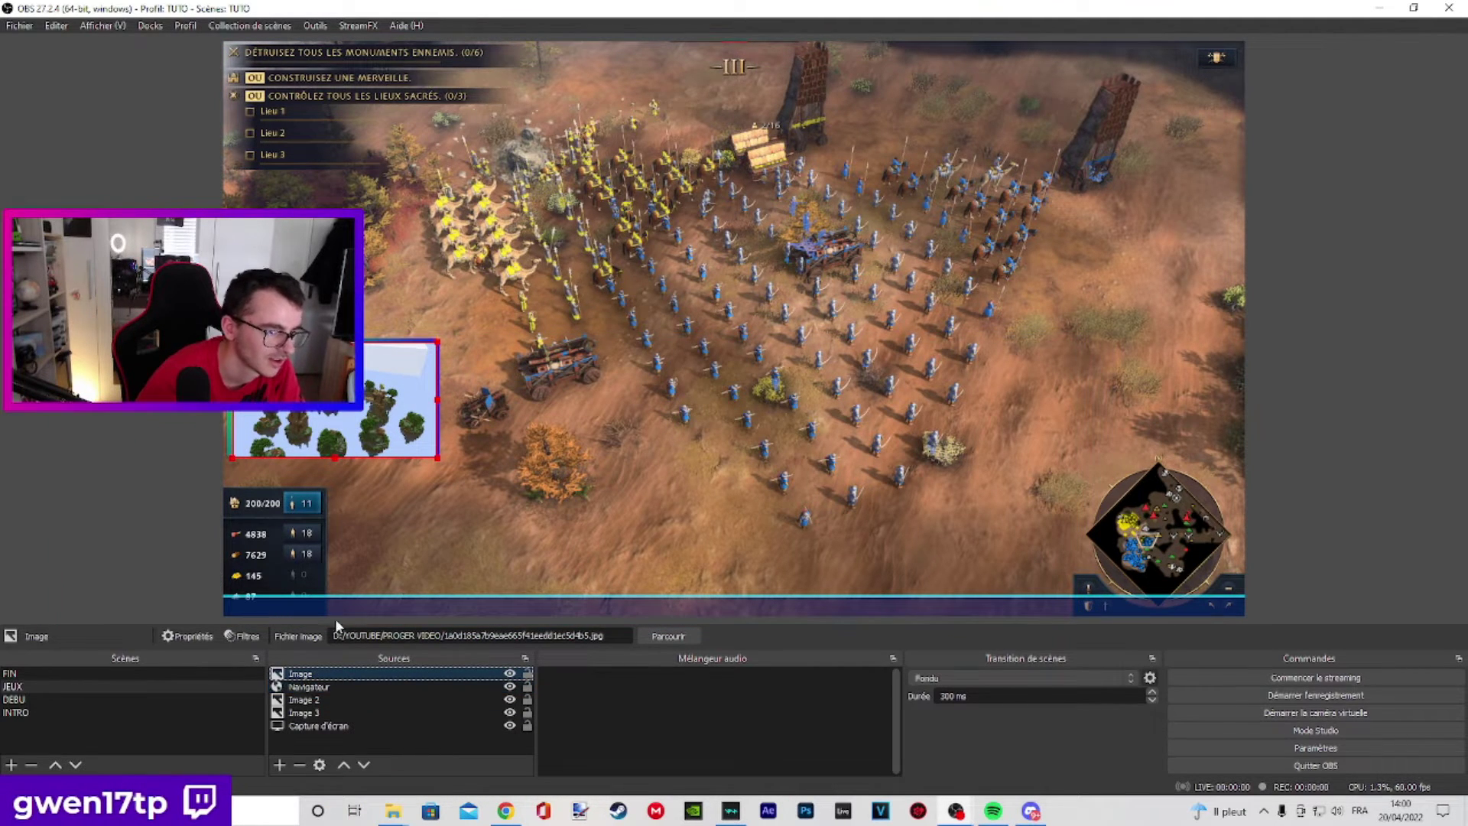
# - Move the bar overlay Image 2 slightly up so it aligns with the canvas edges
pyautogui.click(380, 421)
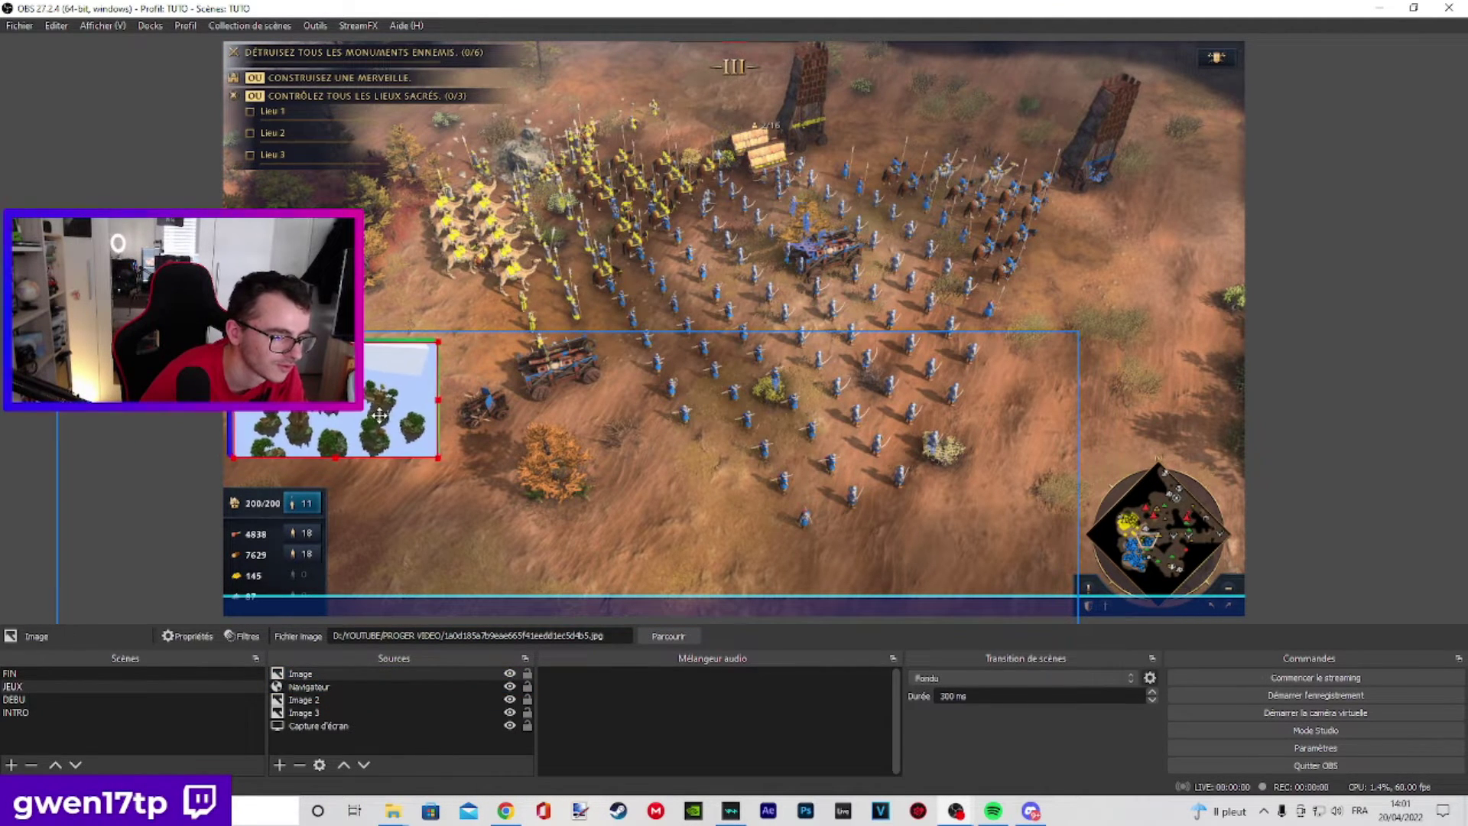
pyautogui.click(301, 687)
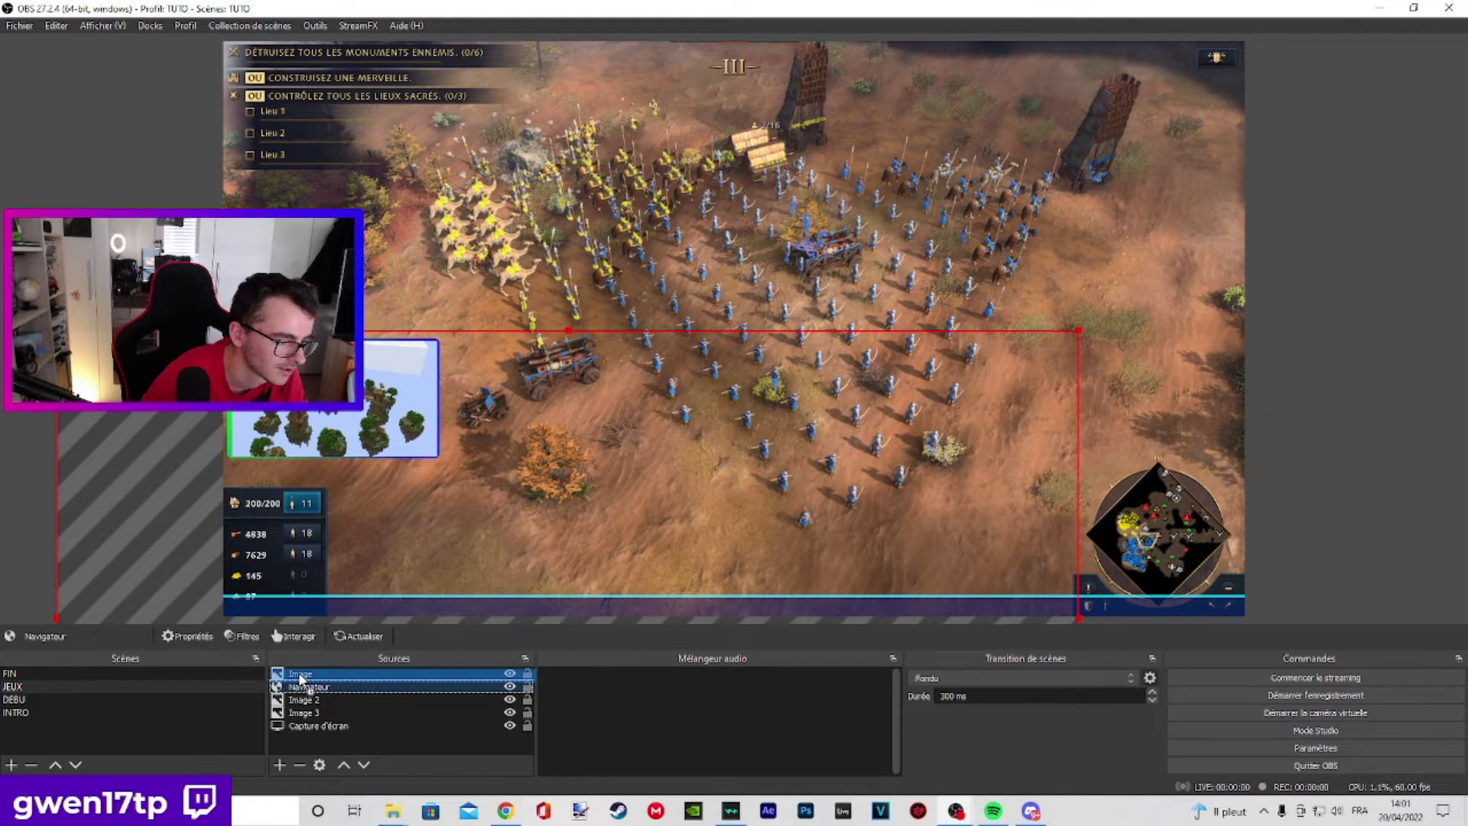
pyautogui.click(548, 256)
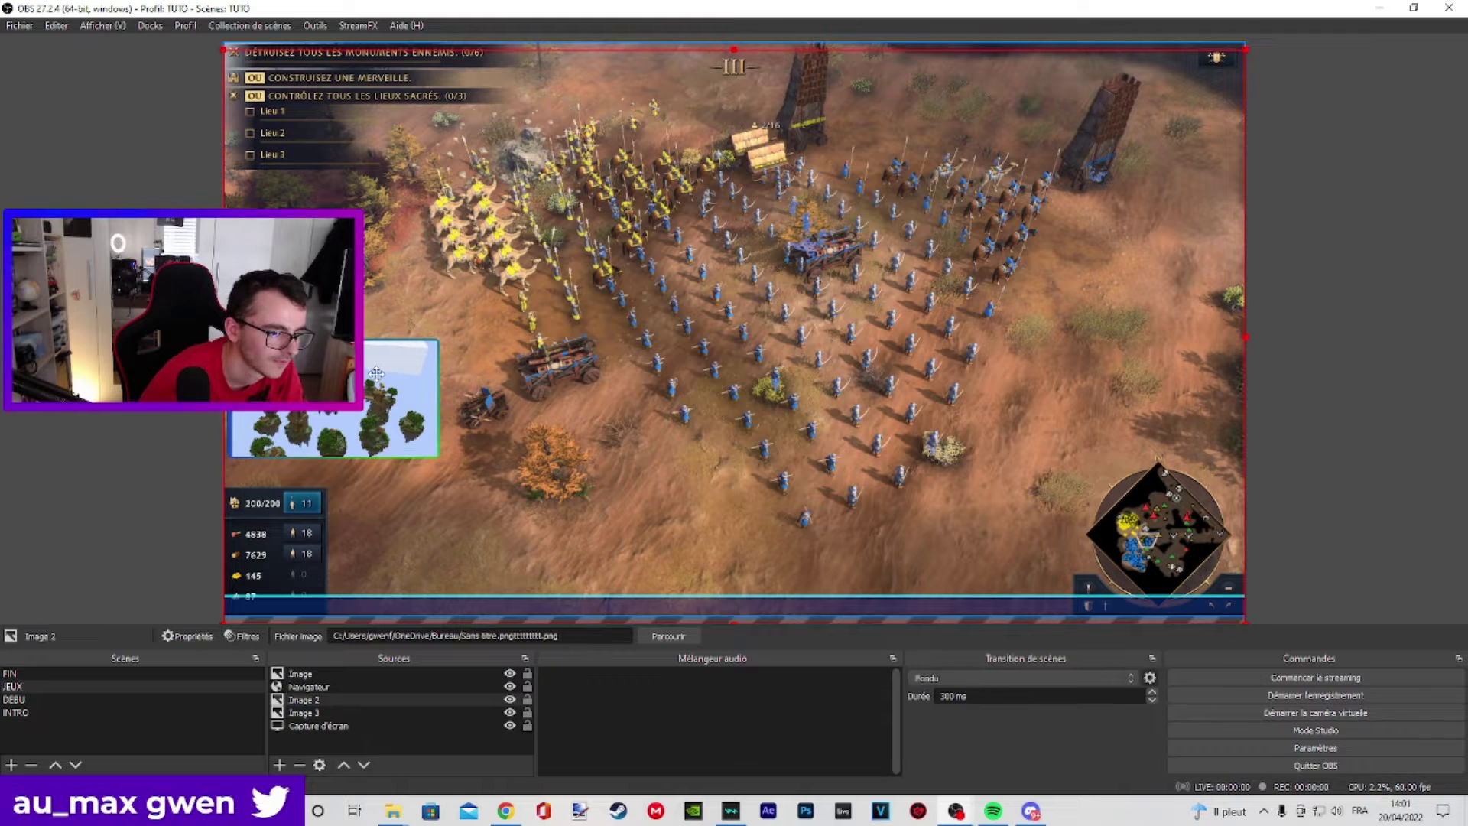
pyautogui.moveTo(376, 373); pyautogui.dragTo(381, 380)
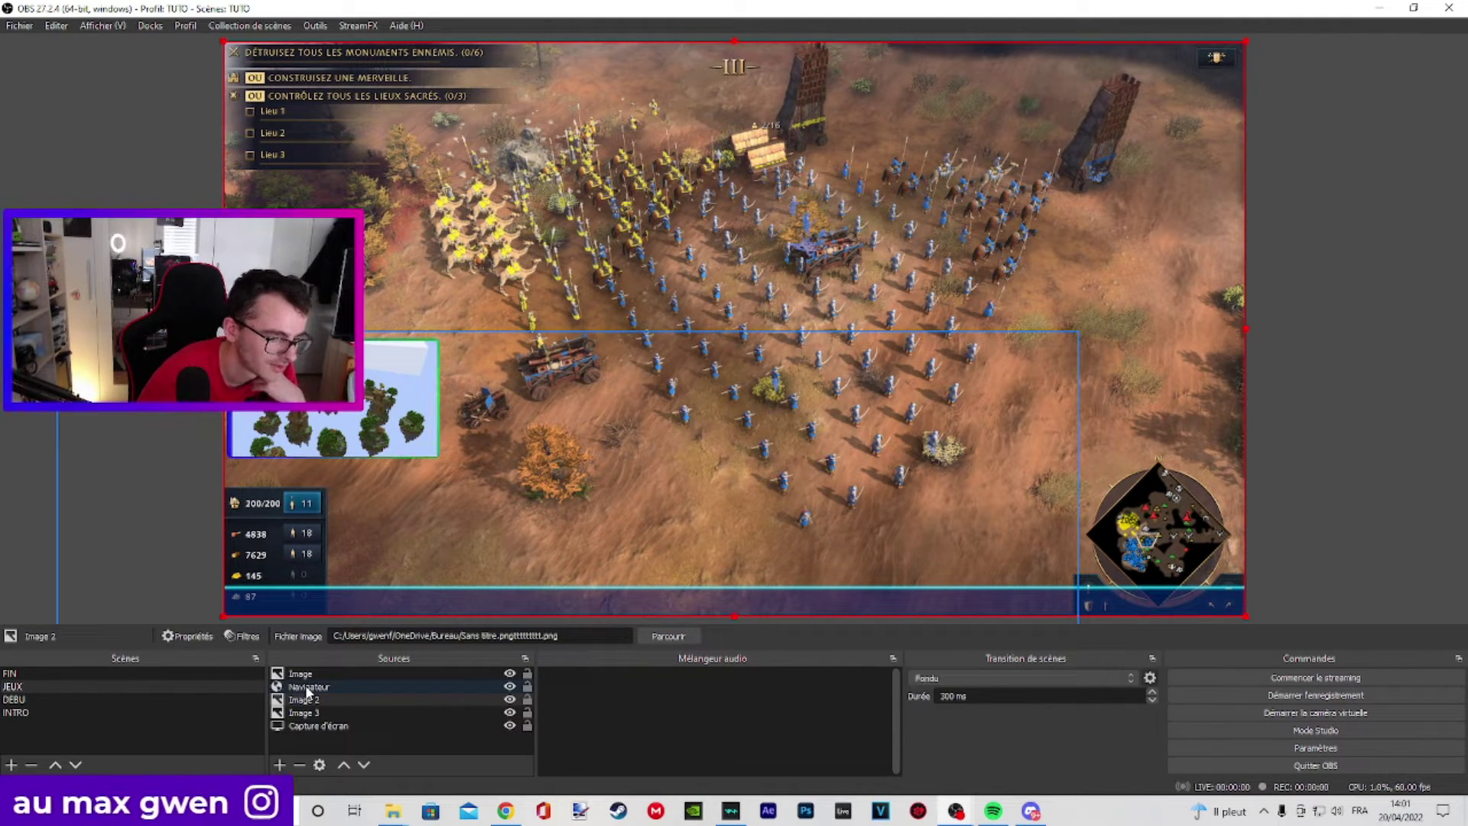
# - Create a group named cam and put the Navigateur and Image sources in it, with Navigateur above Image
pyautogui.click(280, 765)
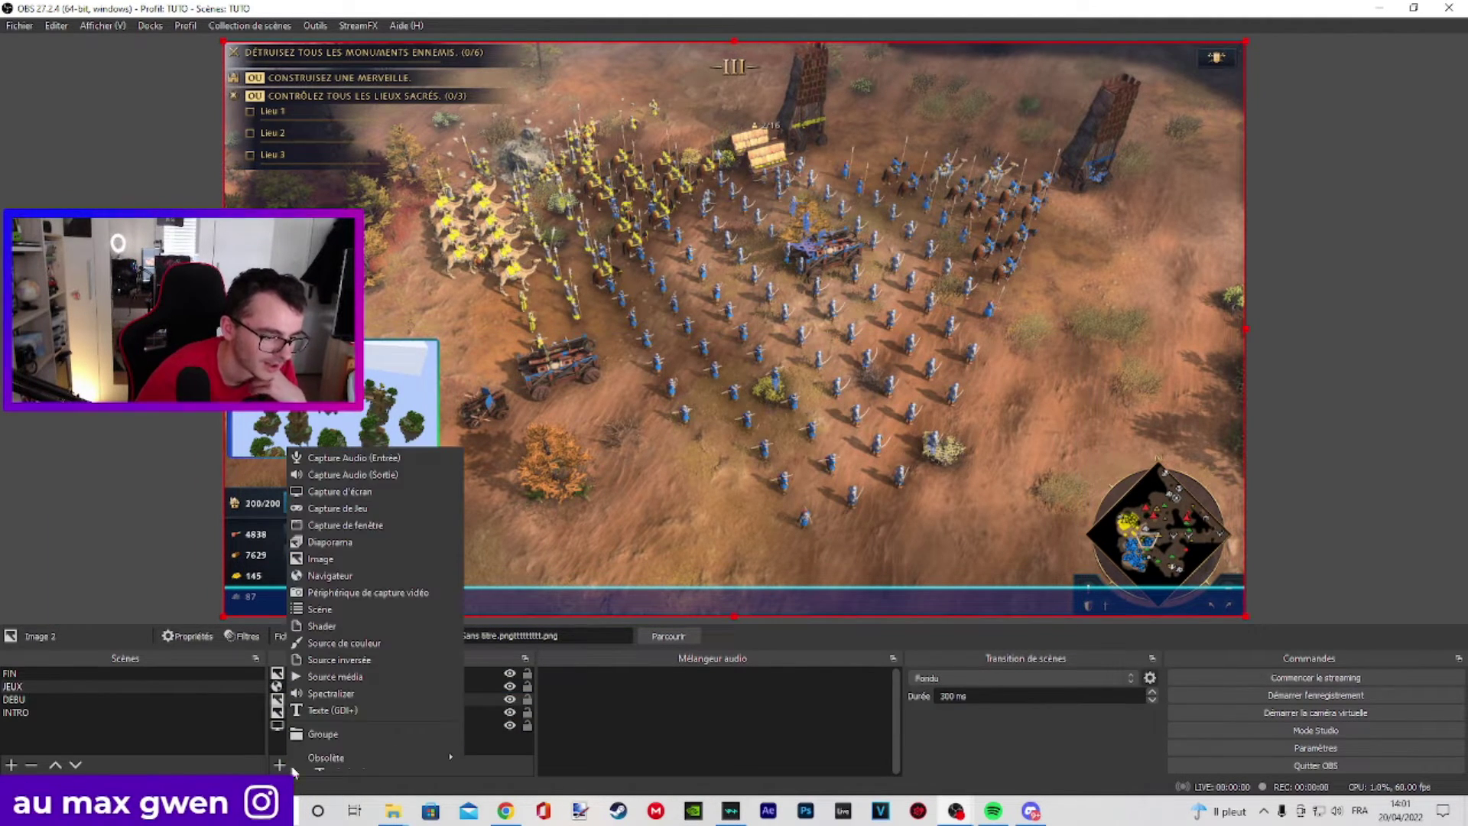
pyautogui.click(334, 735)
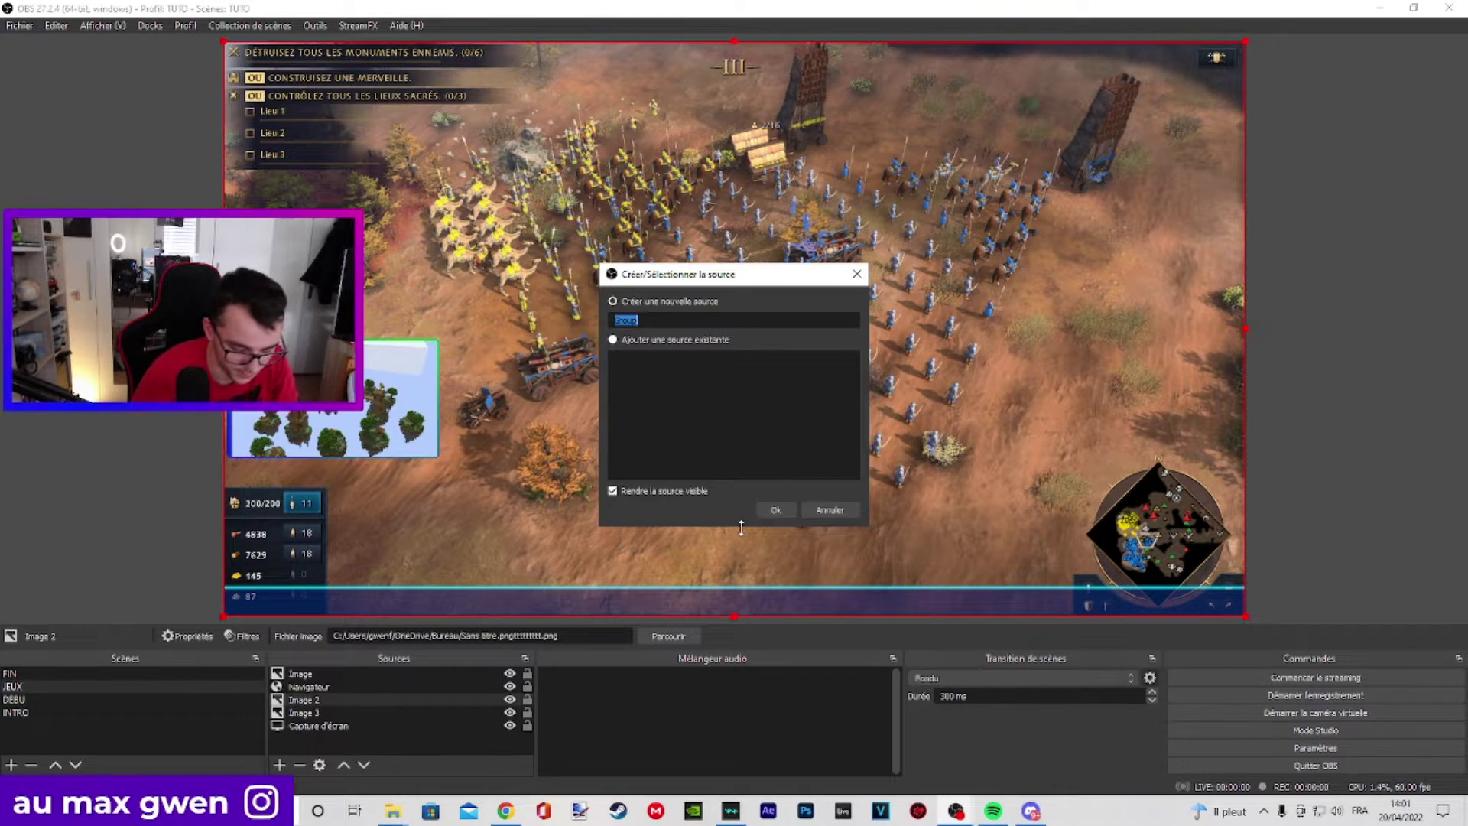
pyautogui.write('cam')
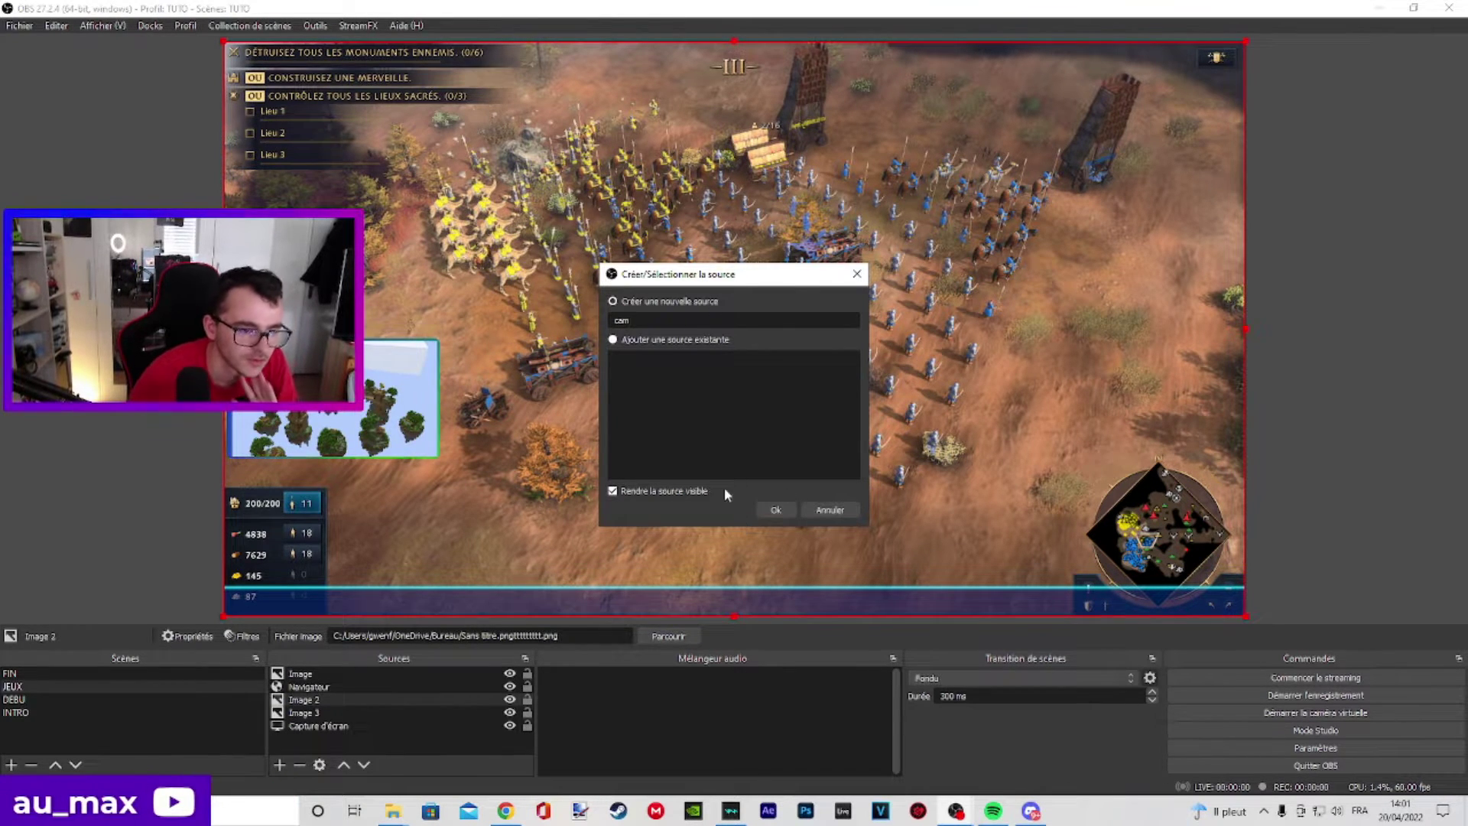
pyautogui.click(772, 509)
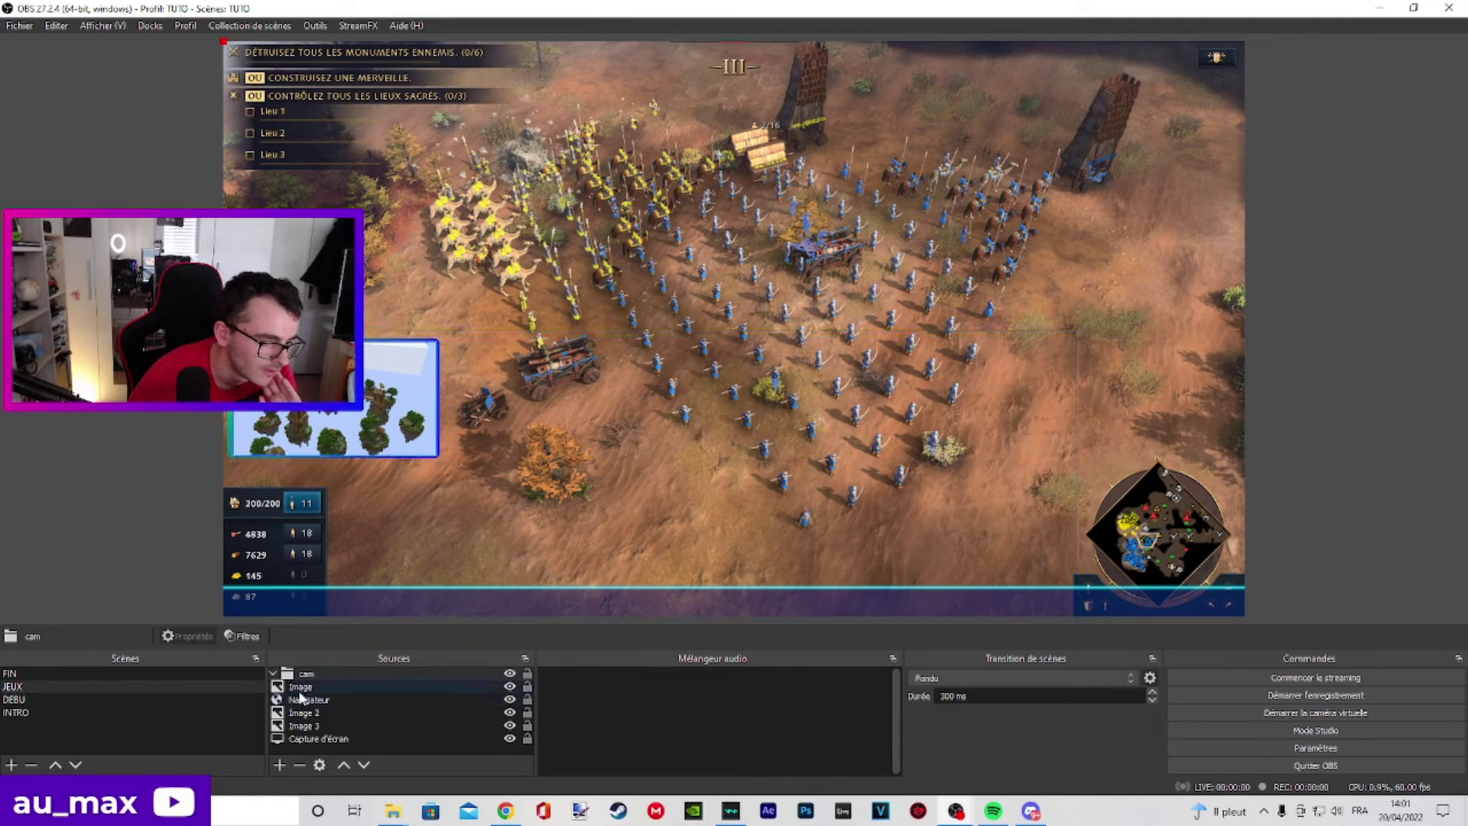
pyautogui.moveTo(299, 696)
pyautogui.mouseDown()
pyautogui.moveTo(314, 701)
pyautogui.moveTo(312, 688)
pyautogui.mouseUp()
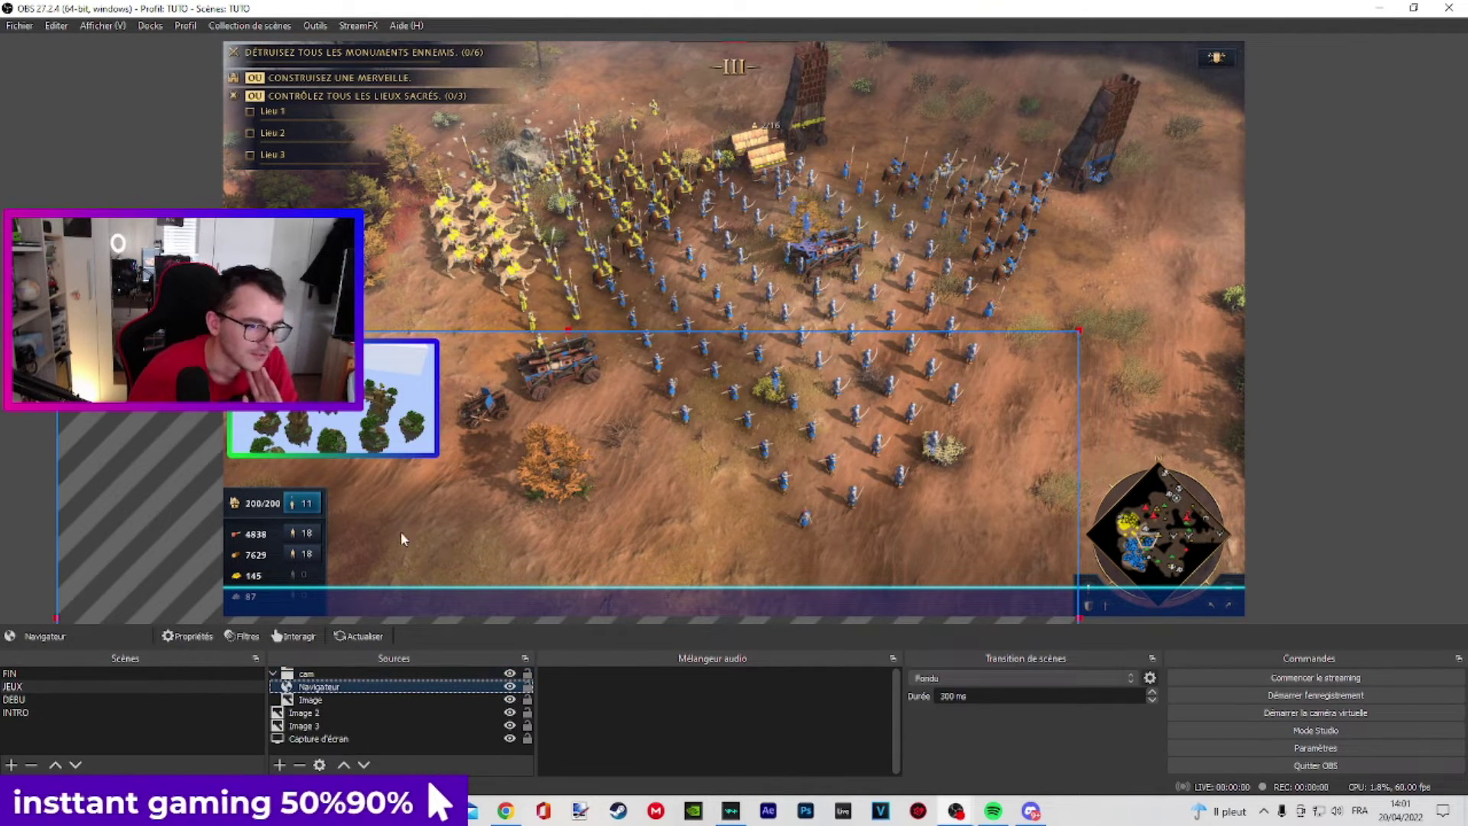
# - Move the cam group slightly down along the canvas's left edge so the framed camera image sits just above the resource panel
pyautogui.moveTo(404, 394); pyautogui.dragTo(373, 399)
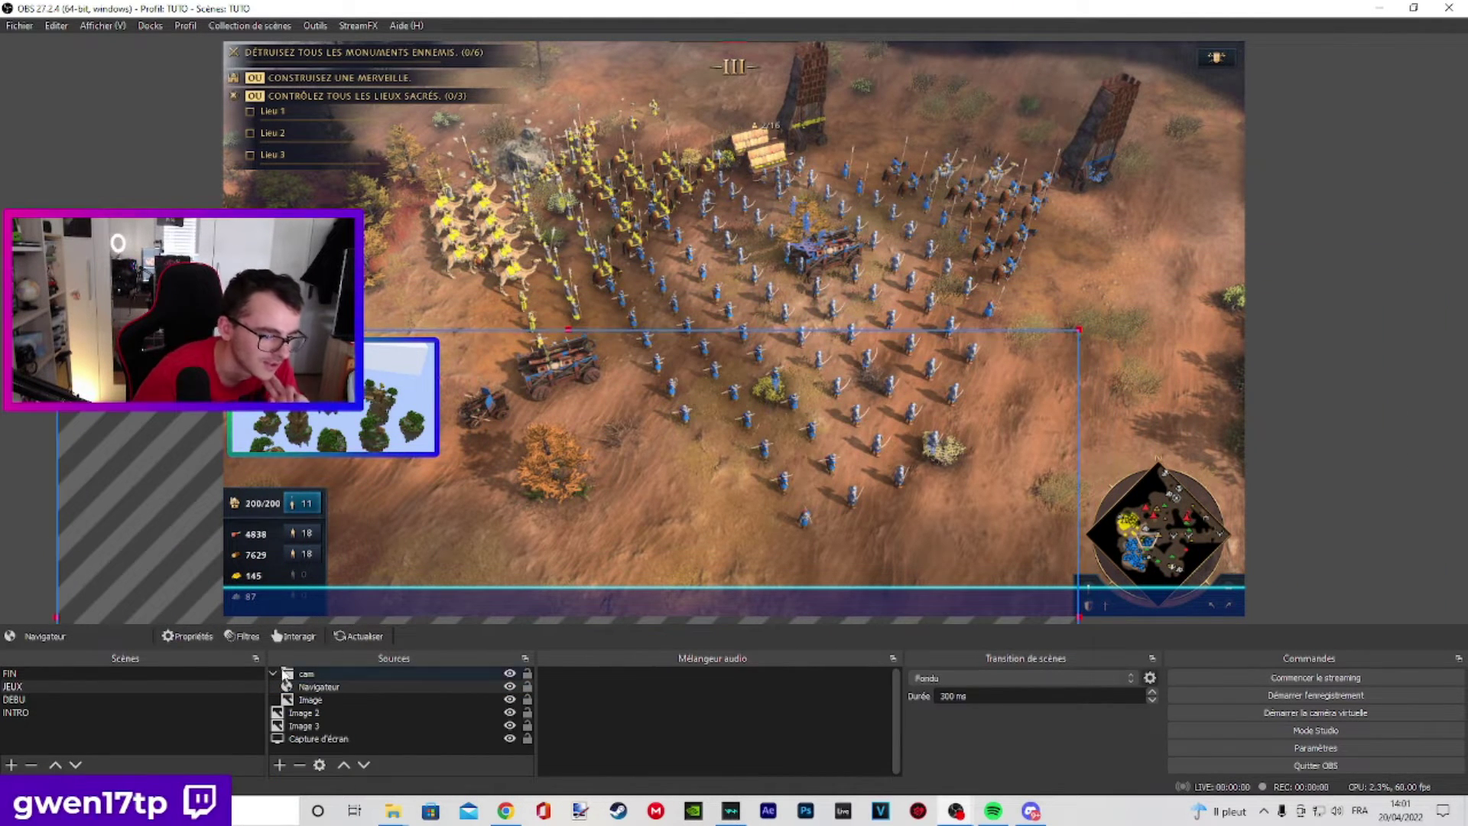
pyautogui.click(287, 673)
pyautogui.moveTo(345, 491); pyautogui.dragTo(334, 459)
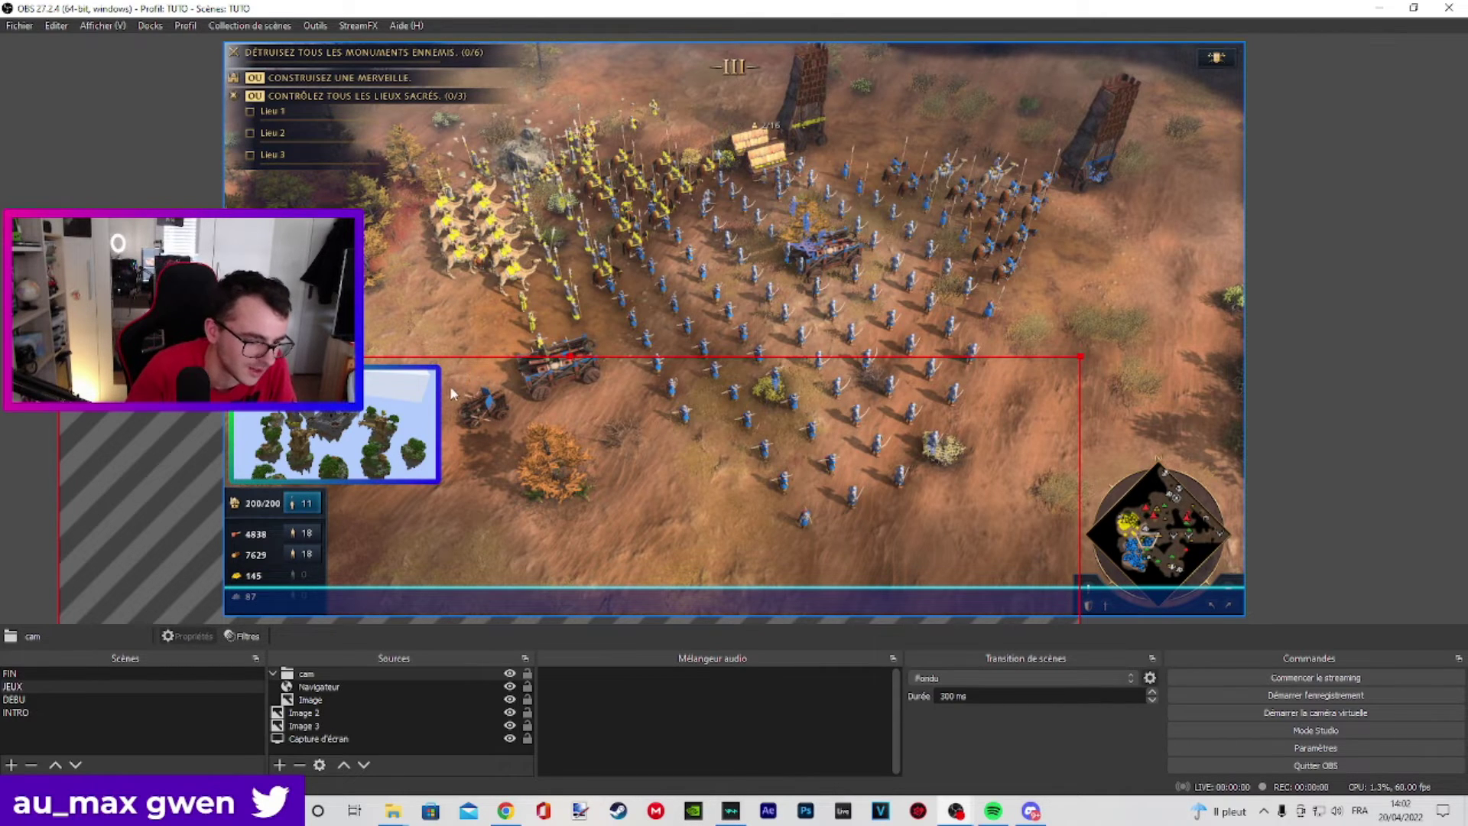
# - Add a media source to the FIN scene using woman_of_the_sea_-_112722 (Original).mp4 from the Téléchargements folder
pyautogui.click(49, 672)
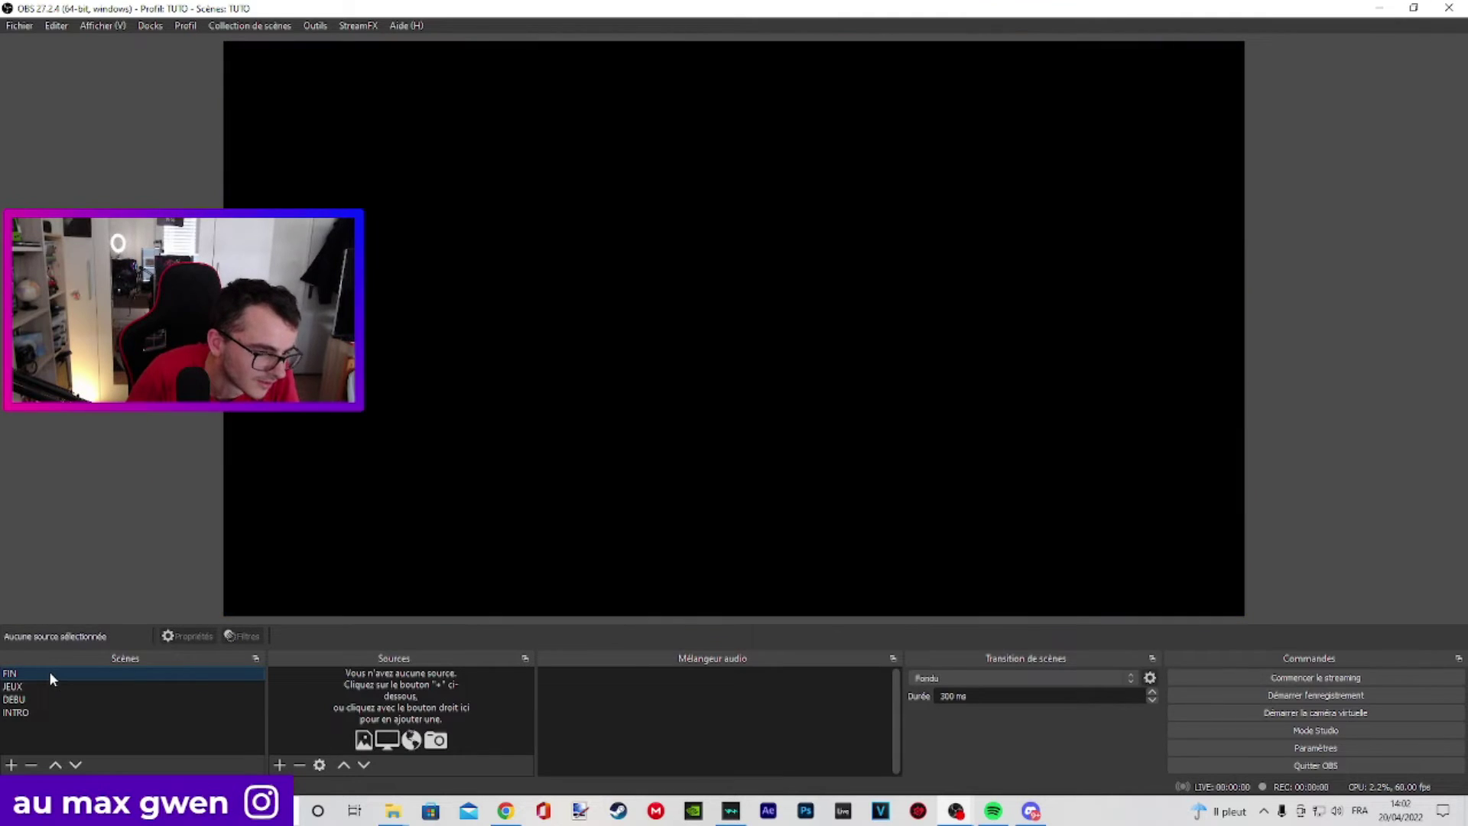
pyautogui.click(280, 764)
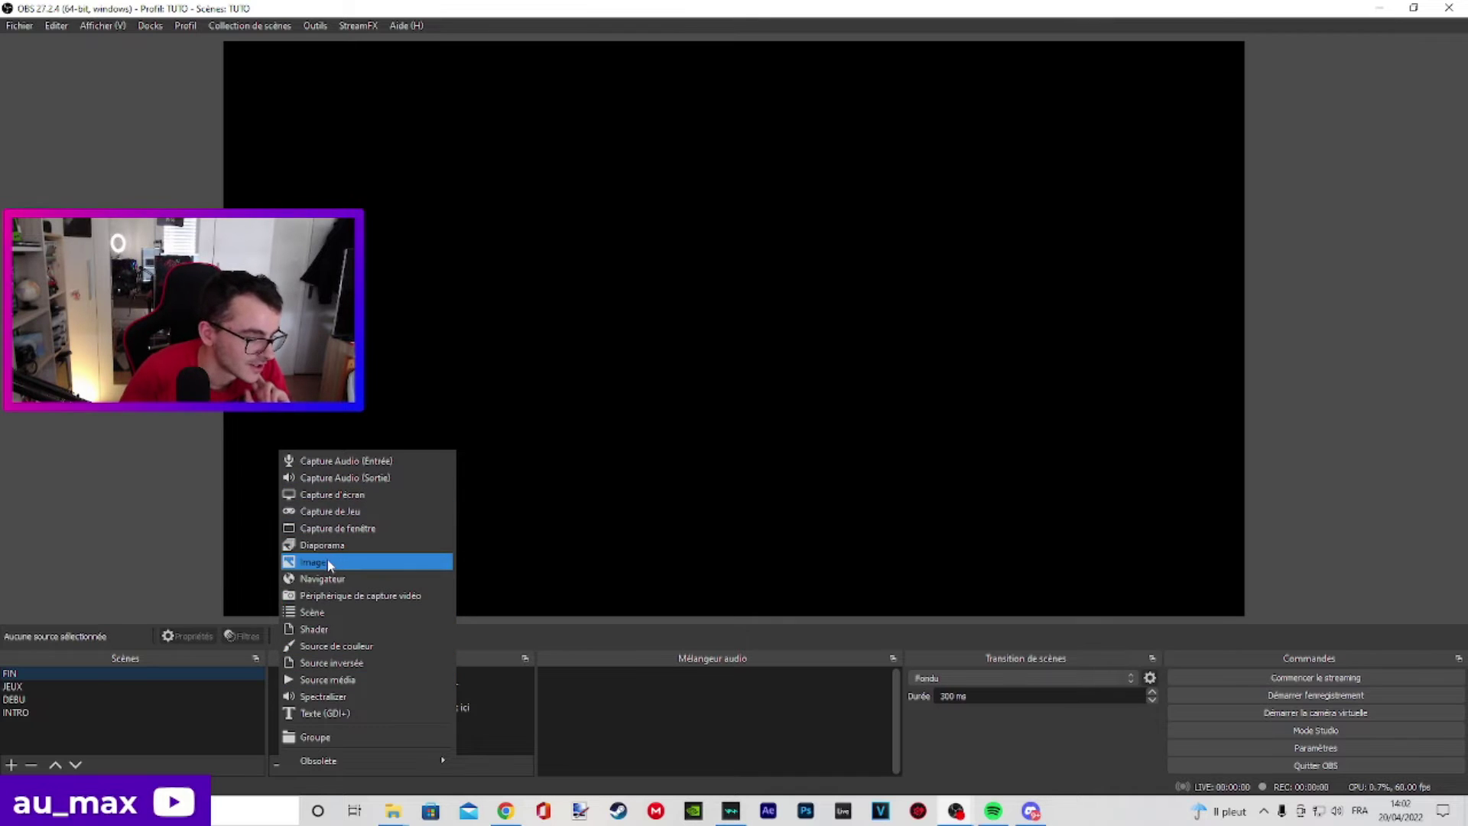
pyautogui.click(328, 679)
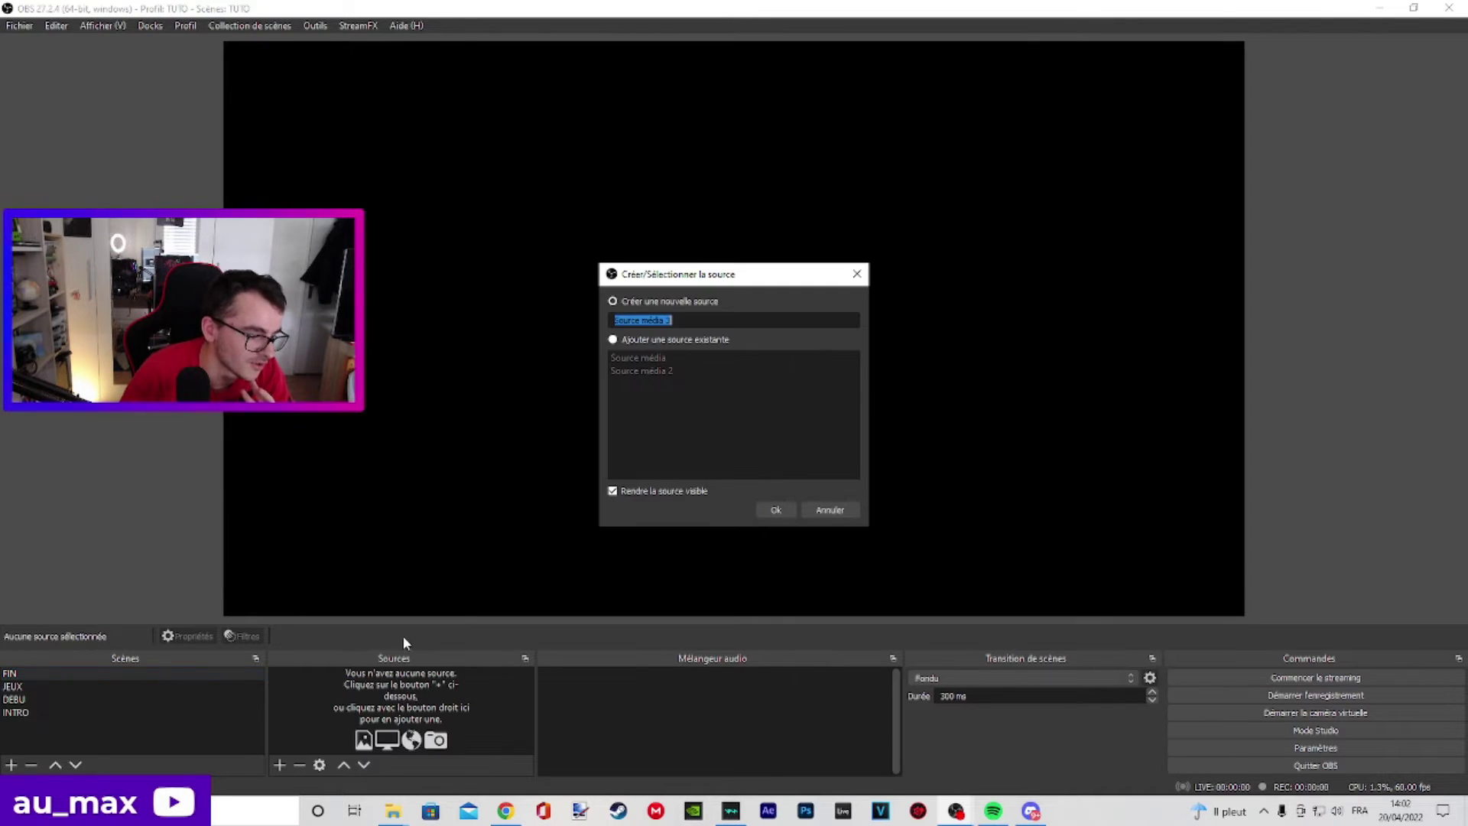
pyautogui.click(770, 509)
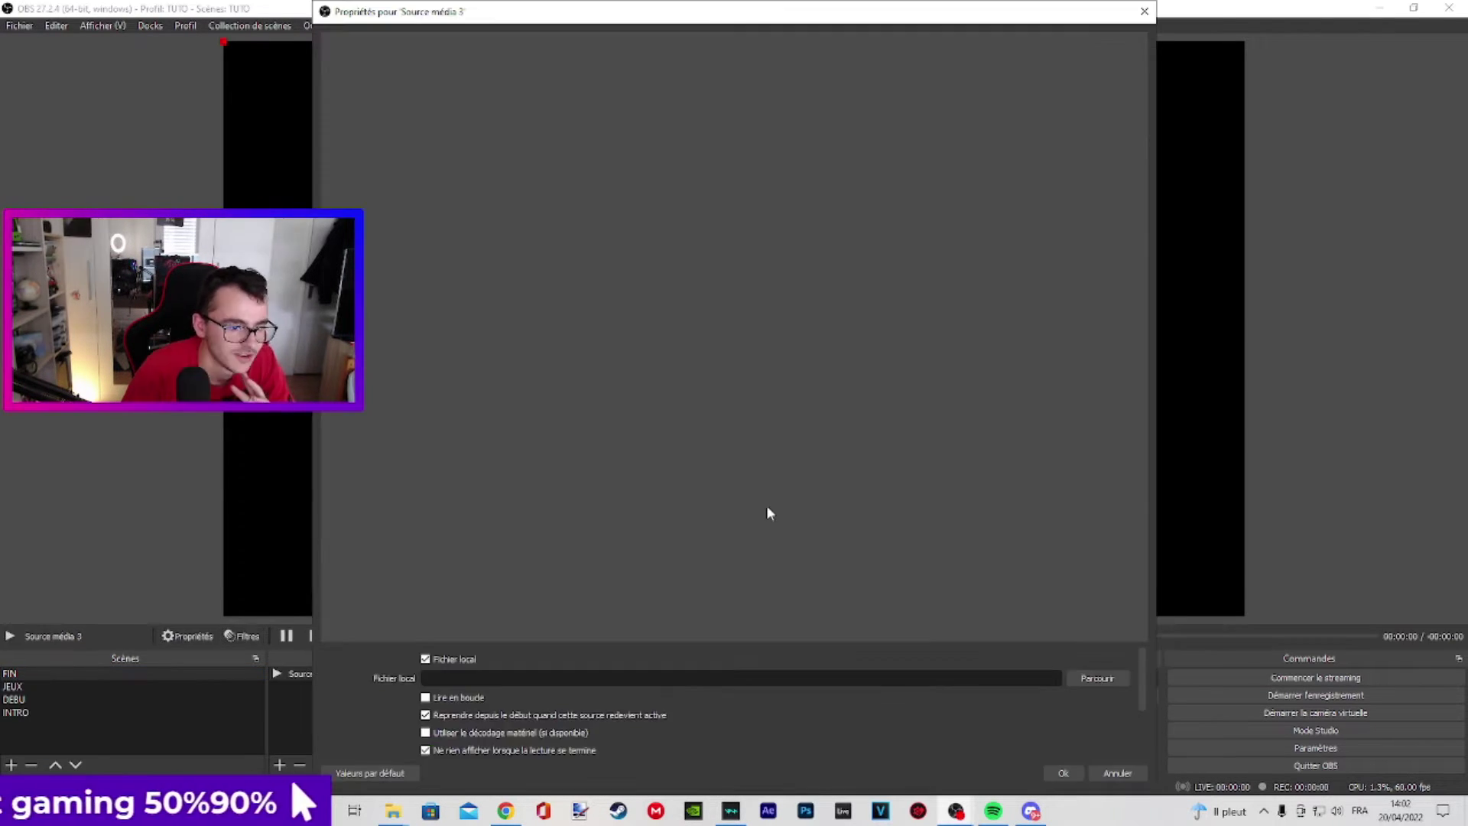
pyautogui.click(1086, 677)
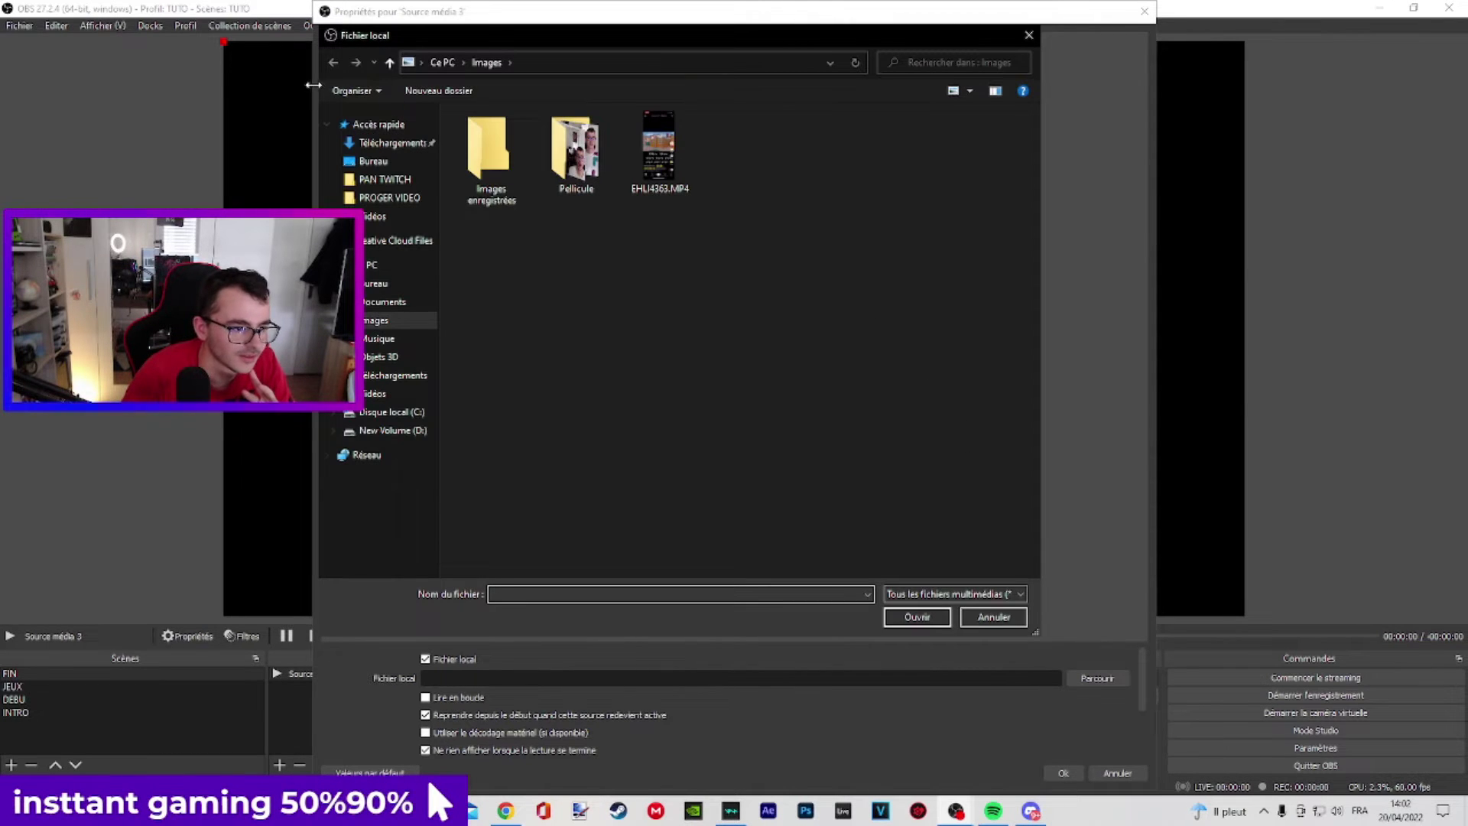
pyautogui.click(364, 149)
pyautogui.doubleClick(599, 258)
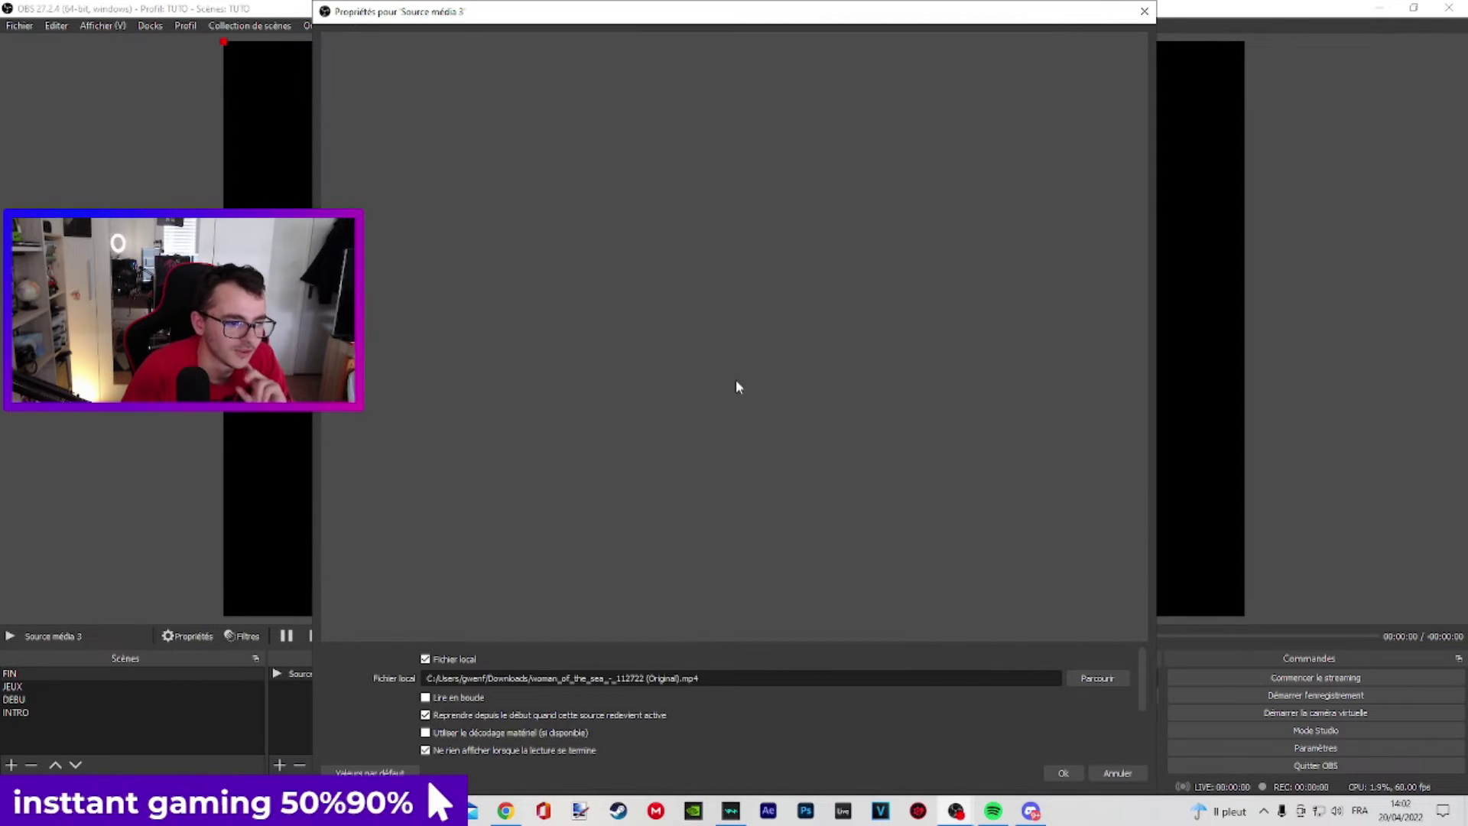
pyautogui.click(1063, 773)
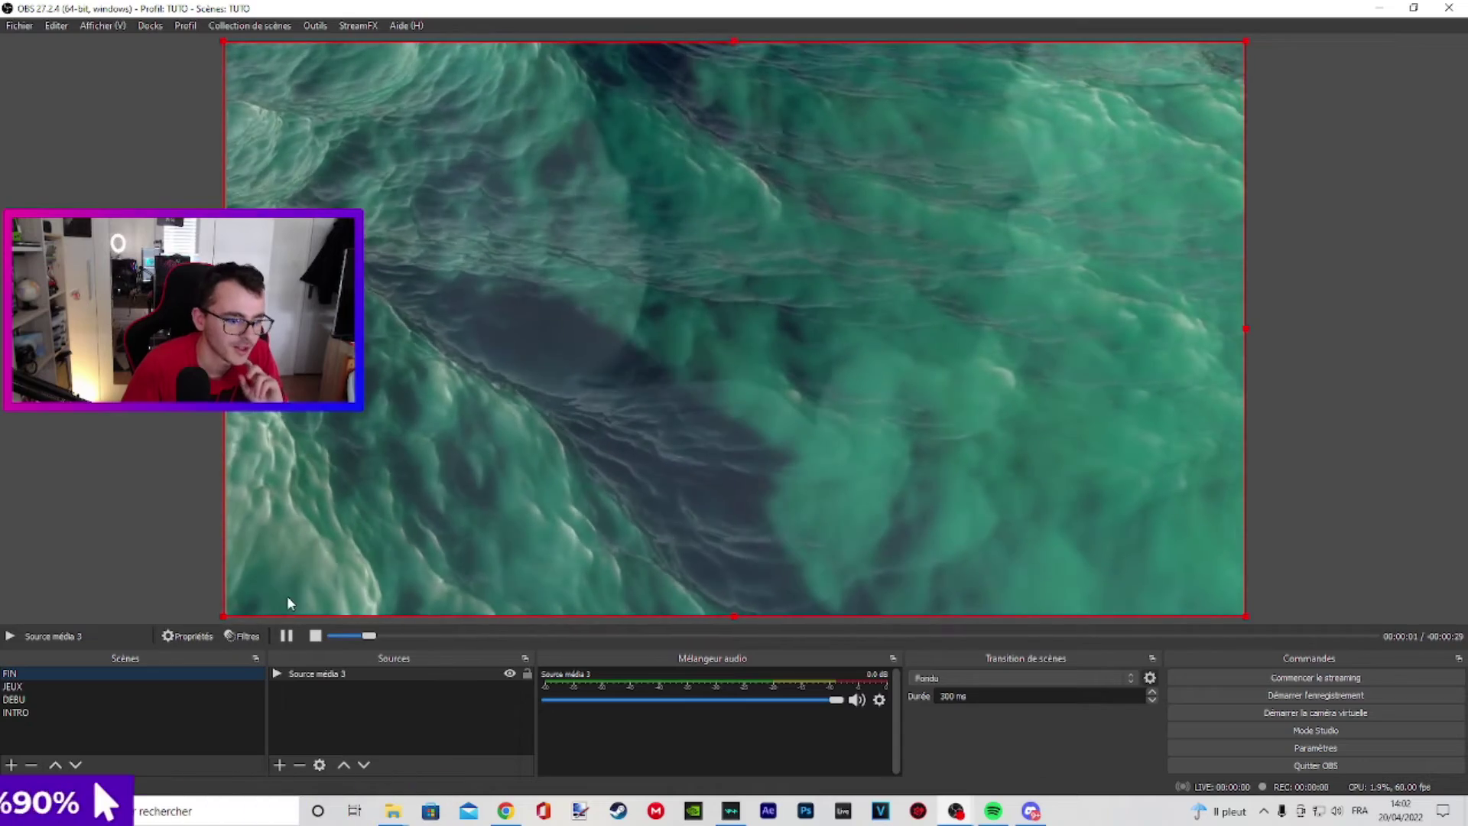
pyautogui.rightClick(309, 676)
pyautogui.click(327, 652)
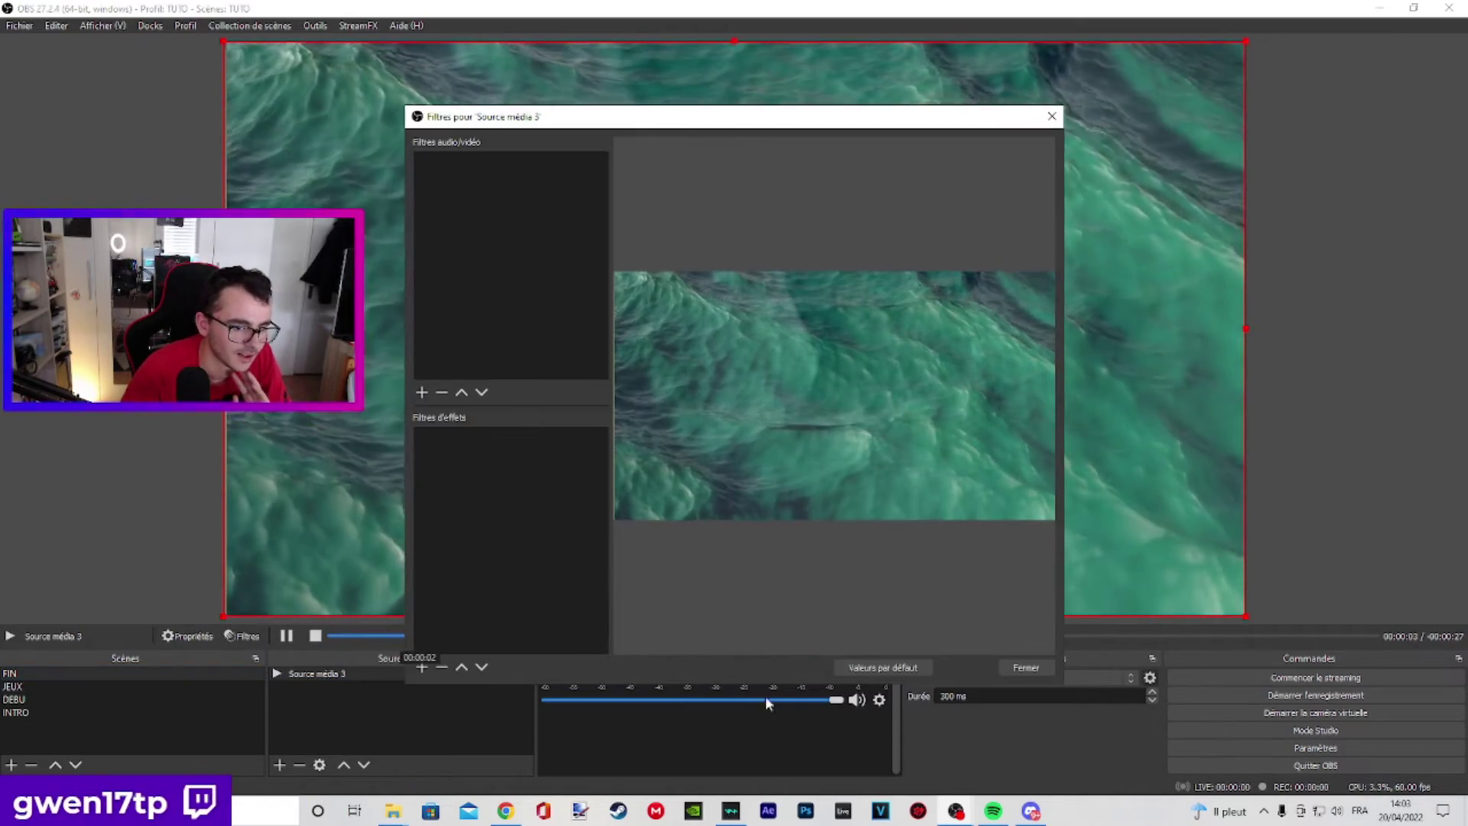
pyautogui.click(1036, 670)
# - Turn on loop playback (Lire en boucle) for the FIN scene's background video
pyautogui.rightClick(346, 667)
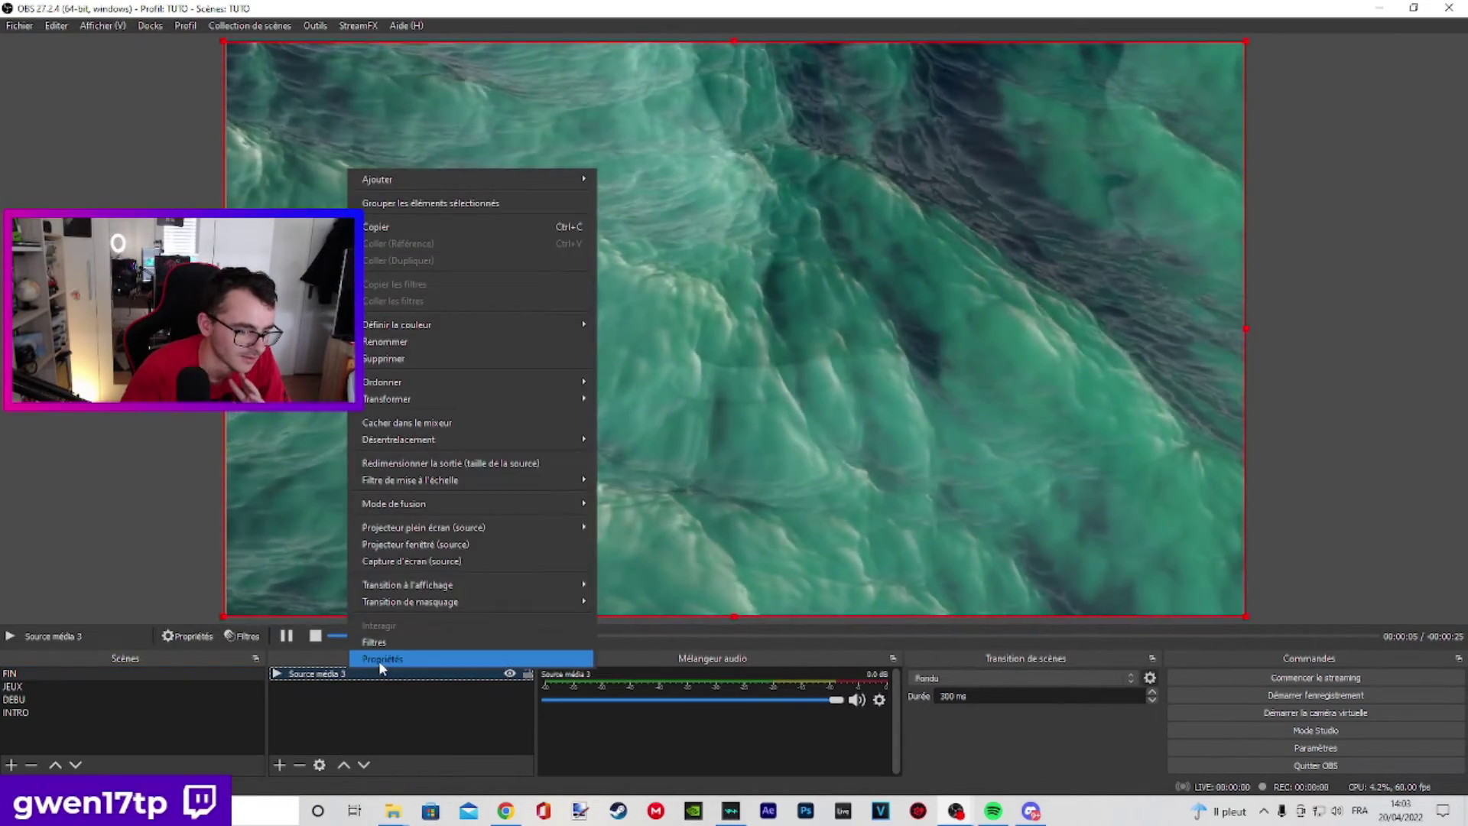
pyautogui.click(379, 660)
pyautogui.click(1096, 678)
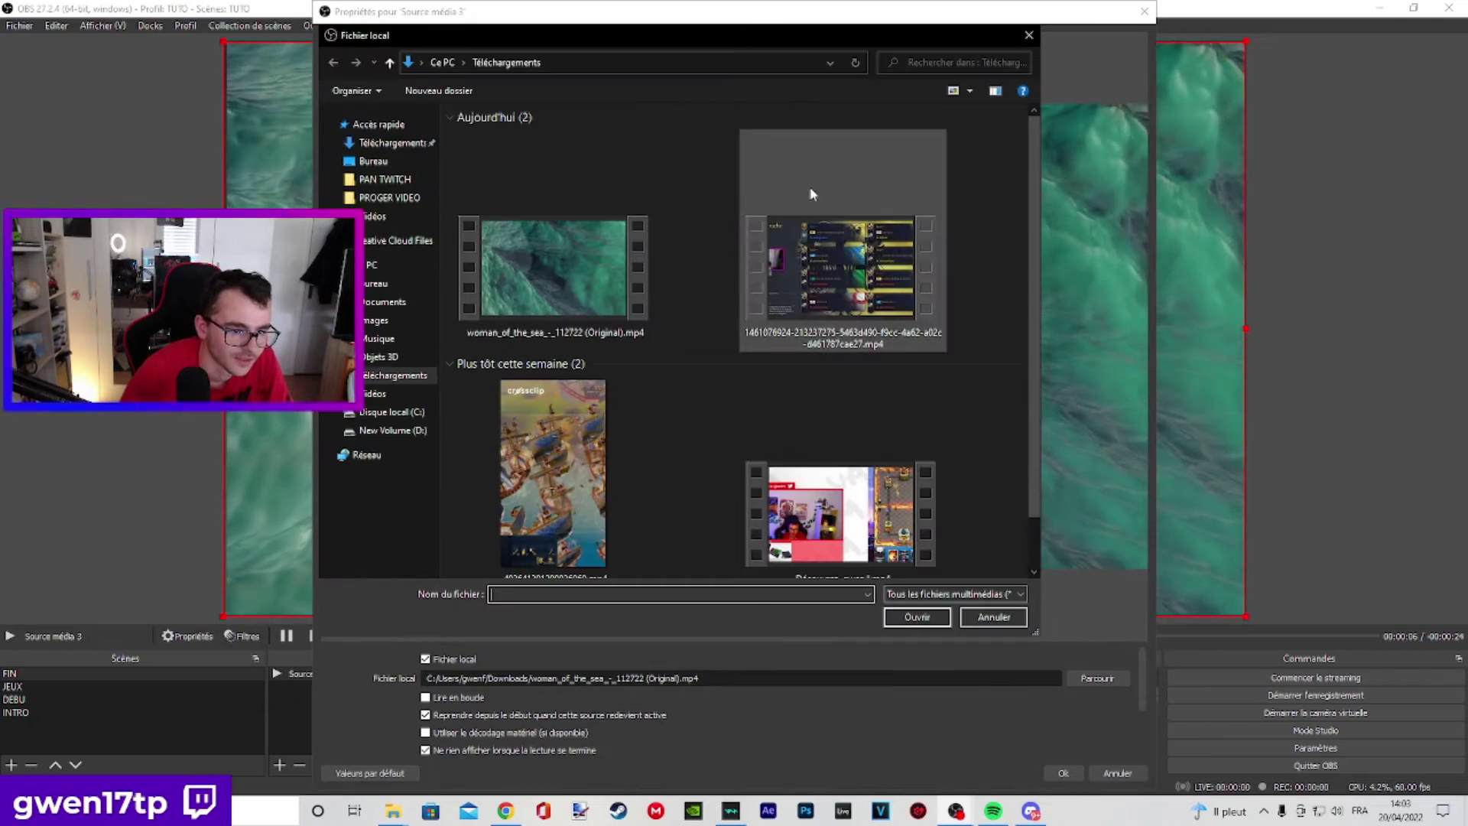
pyautogui.click(1030, 36)
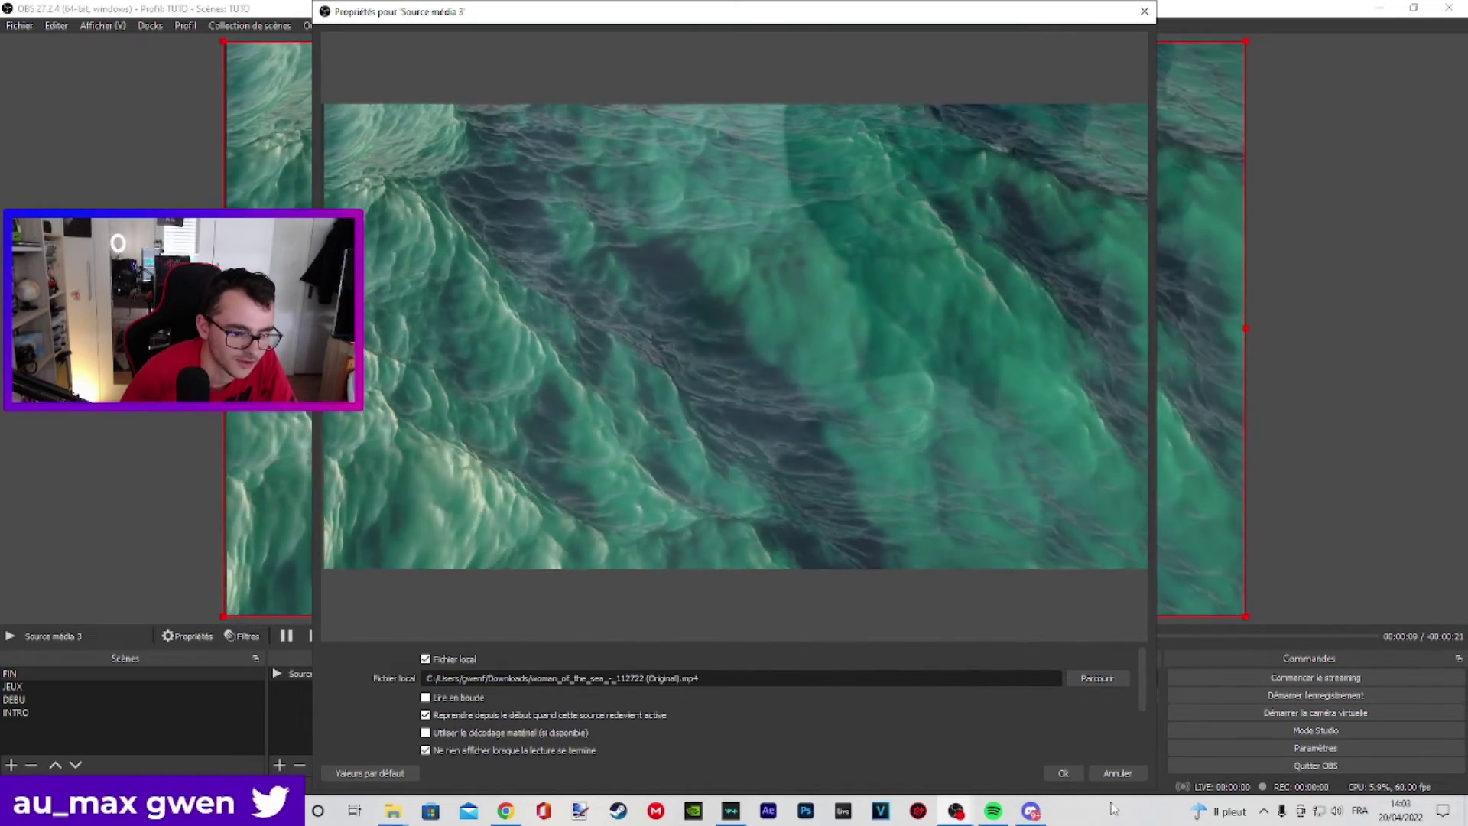
pyautogui.click(436, 698)
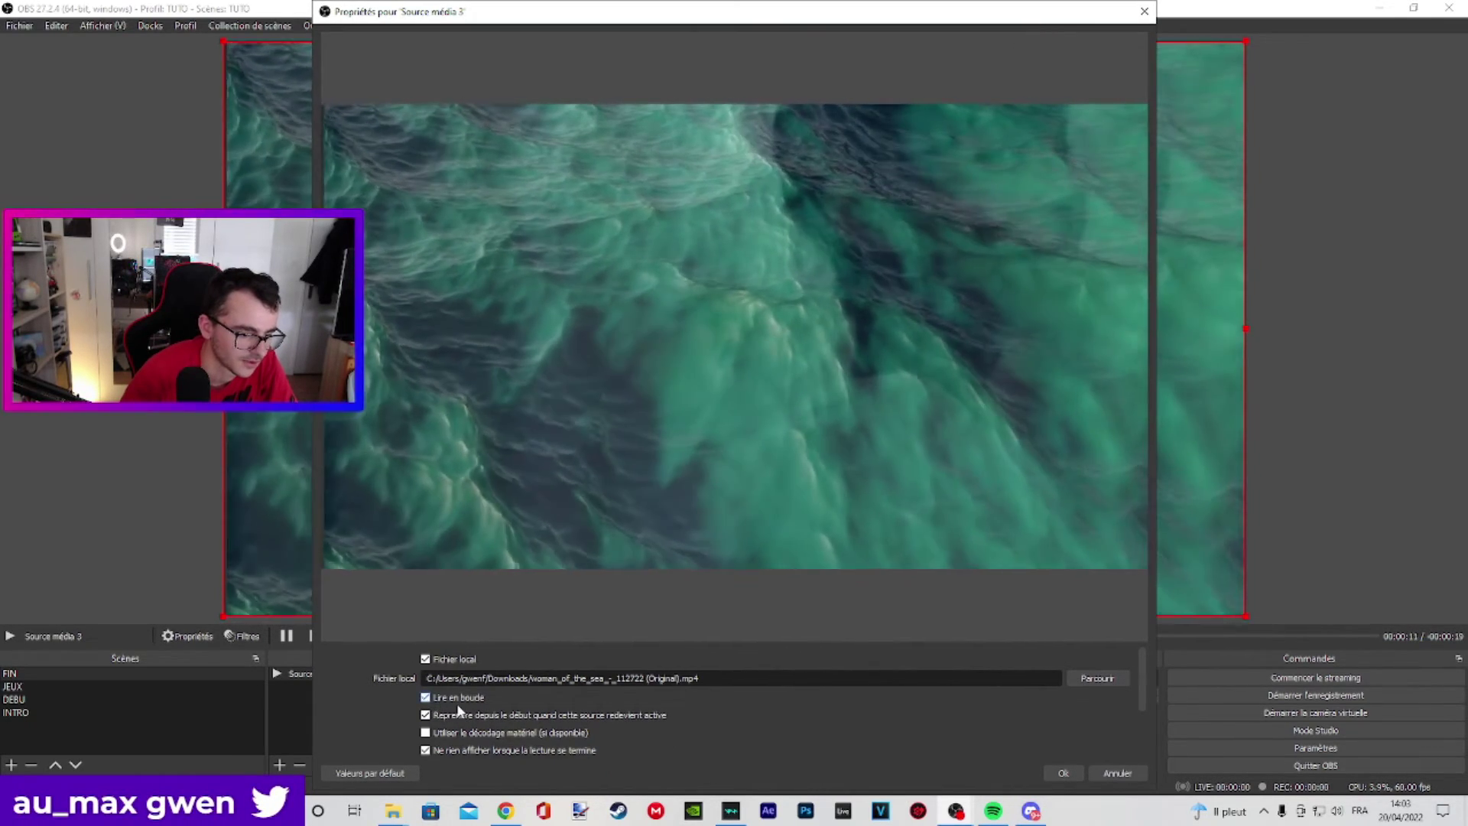
pyautogui.click(1065, 773)
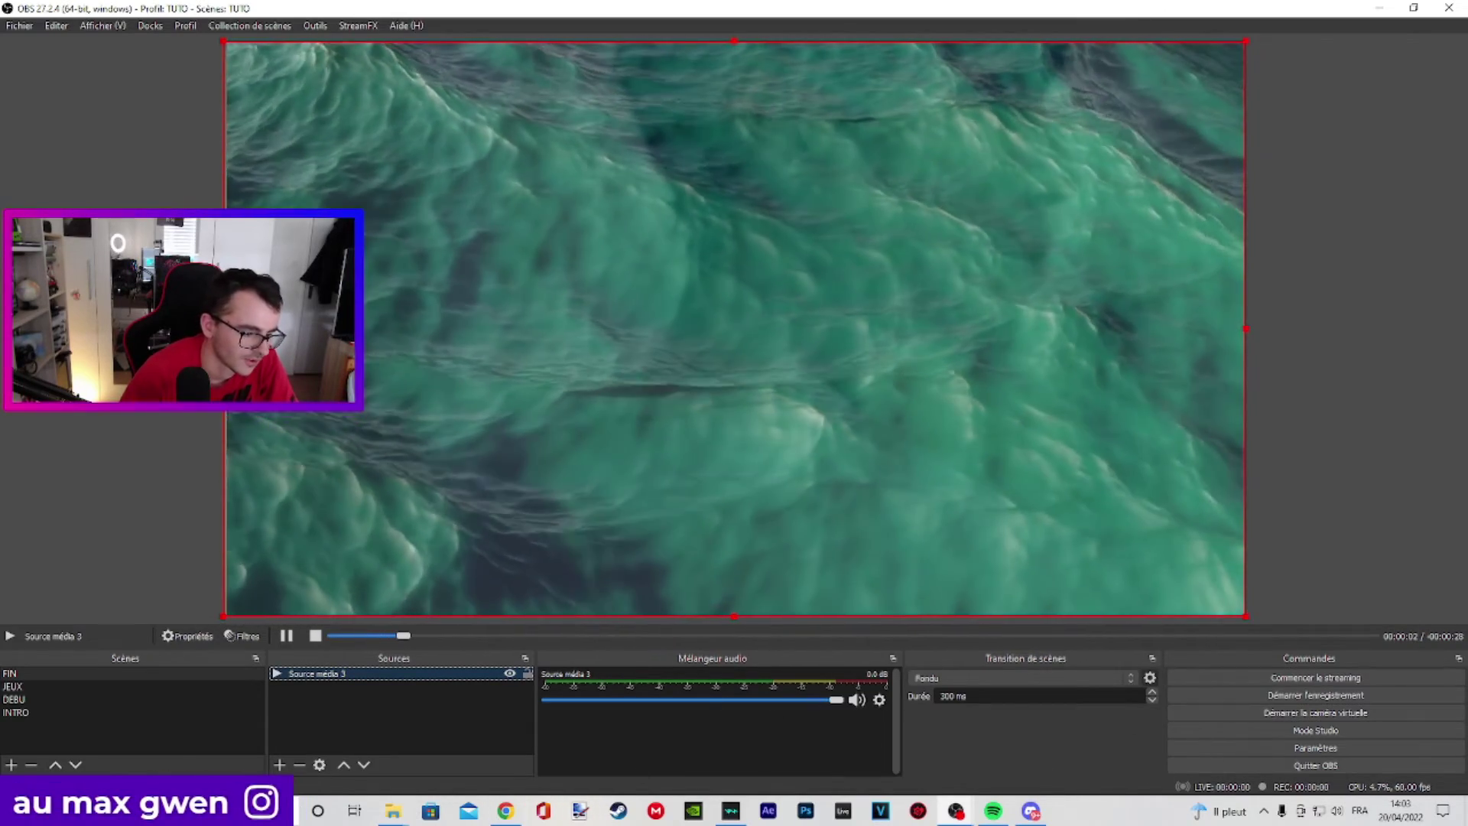
# - Add a new image source to the FIN scene using Sans titre.png from the obs folder on drive D
pyautogui.click(279, 764)
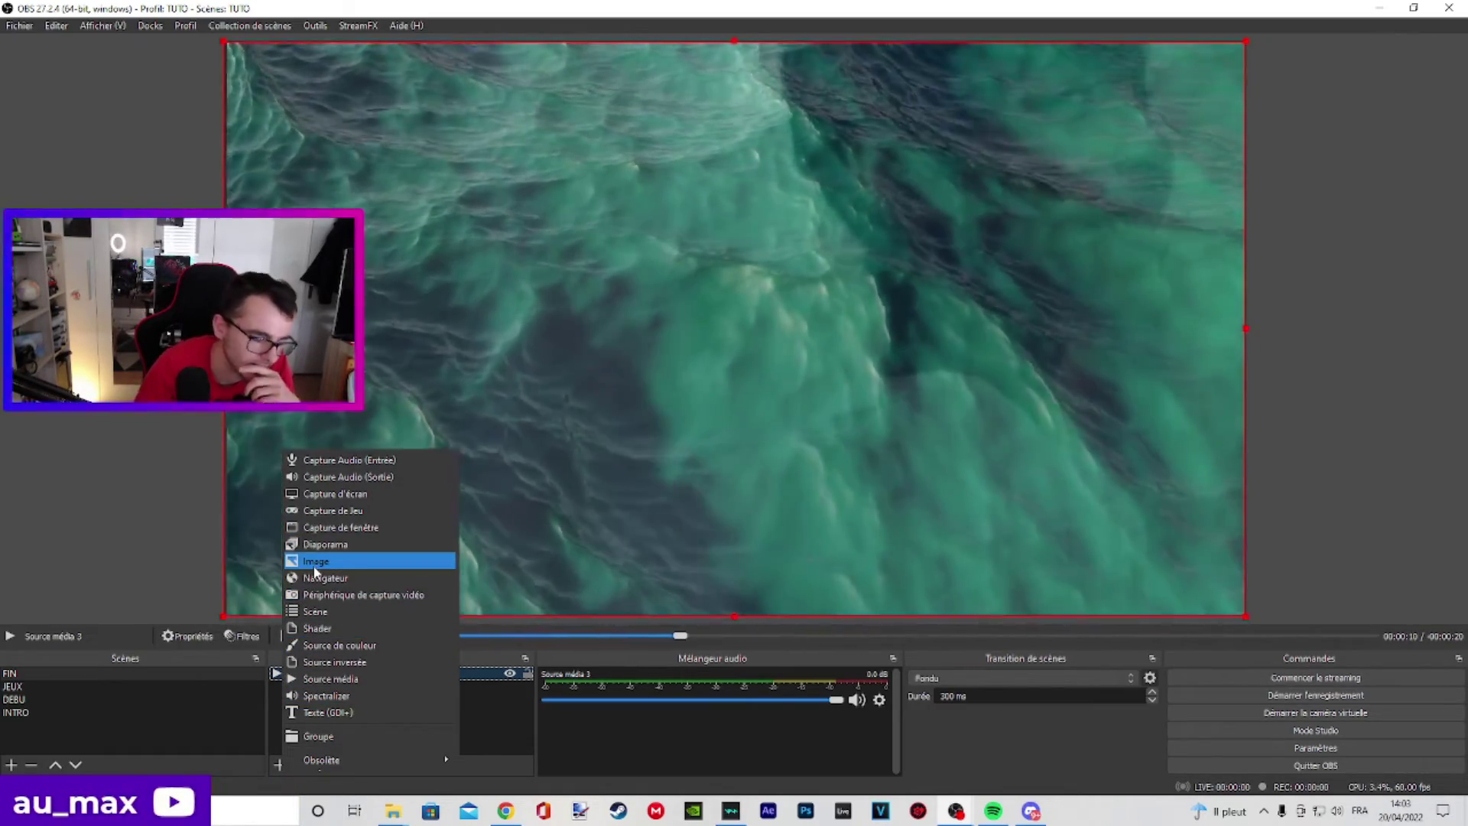
pyautogui.click(315, 566)
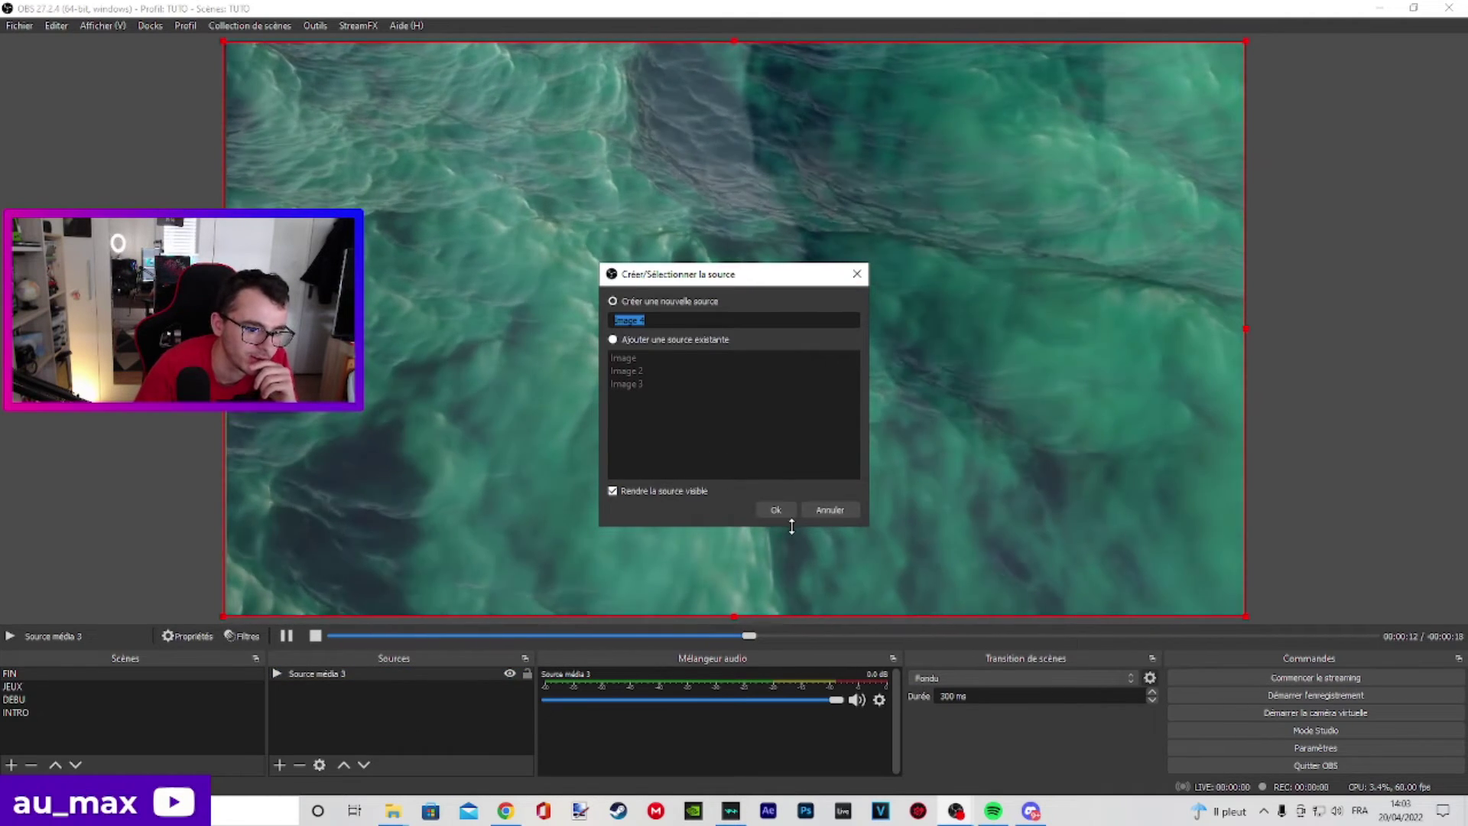
pyautogui.click(784, 511)
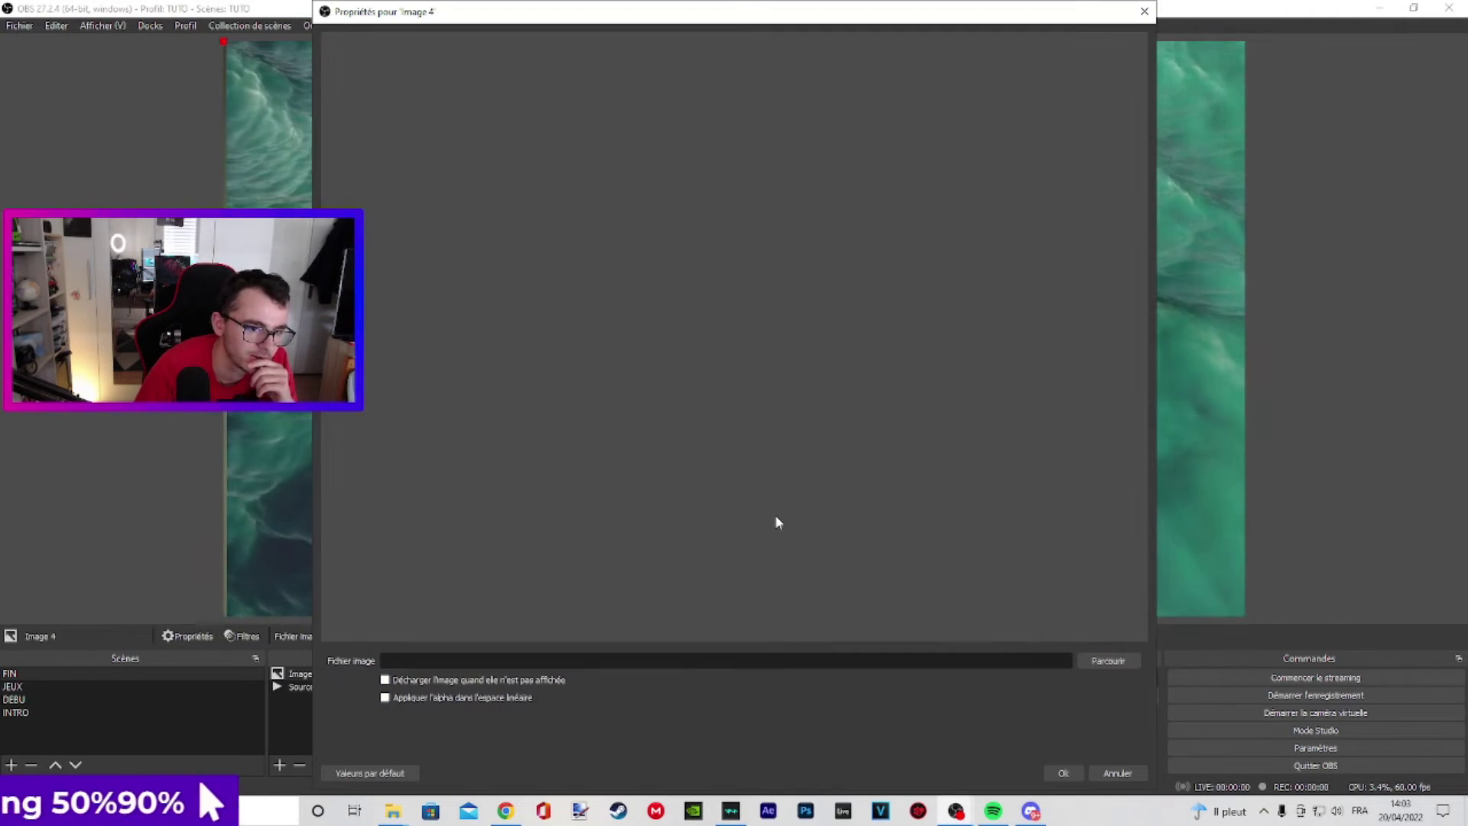
pyautogui.click(1109, 660)
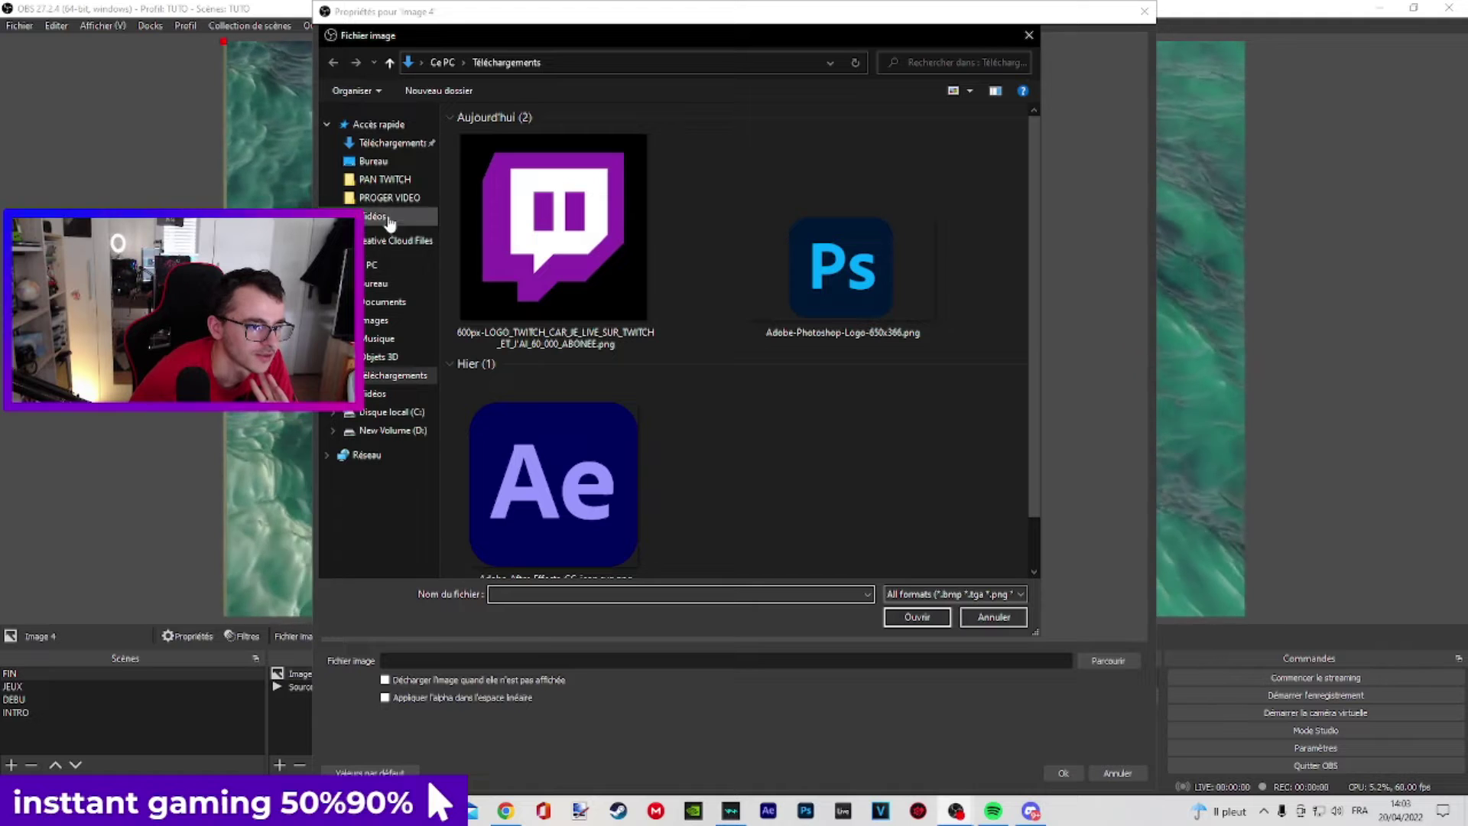
pyautogui.click(385, 180)
pyautogui.click(564, 63)
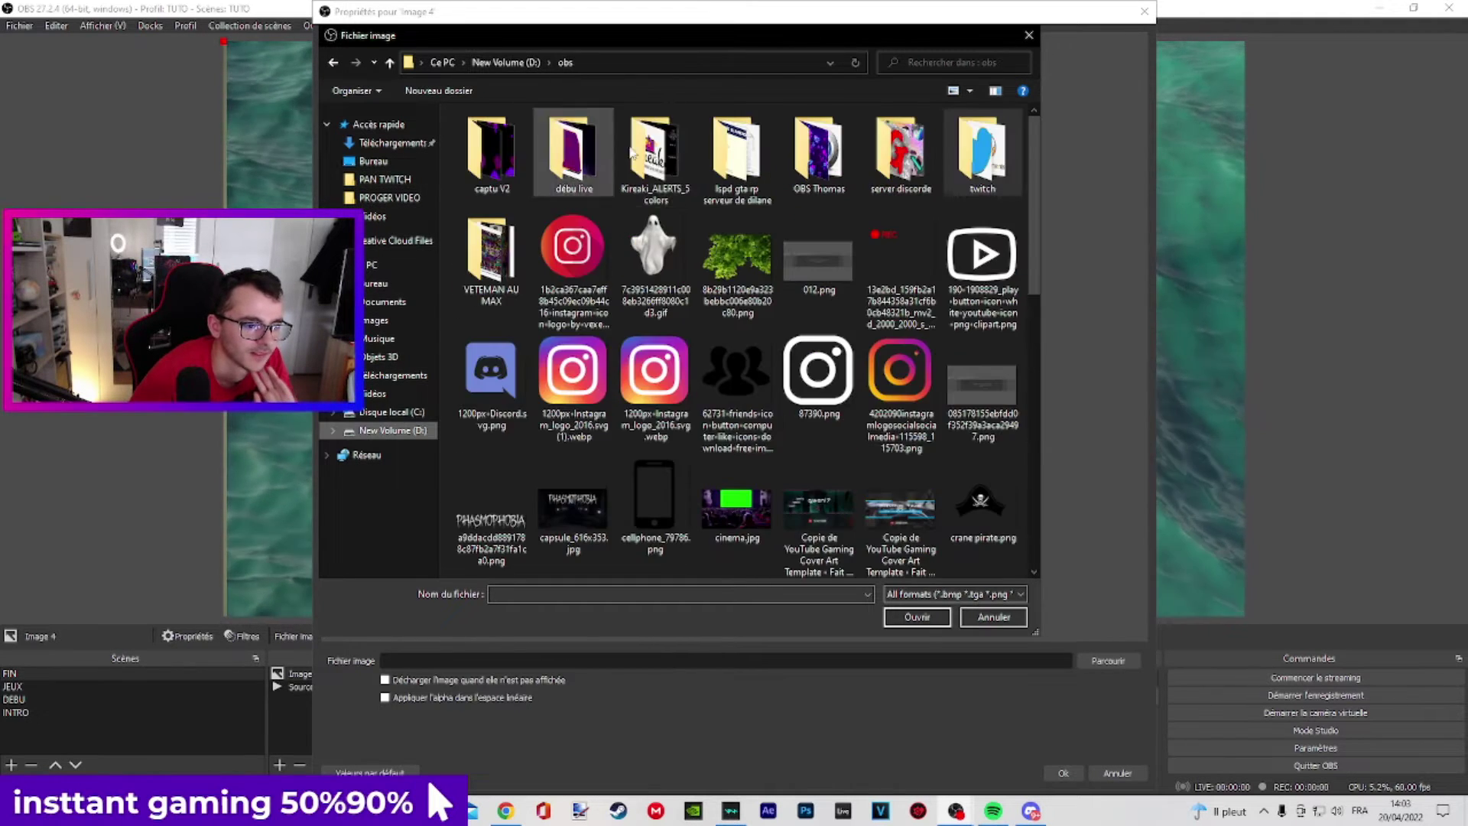
pyautogui.scroll(-10, 694, 214)
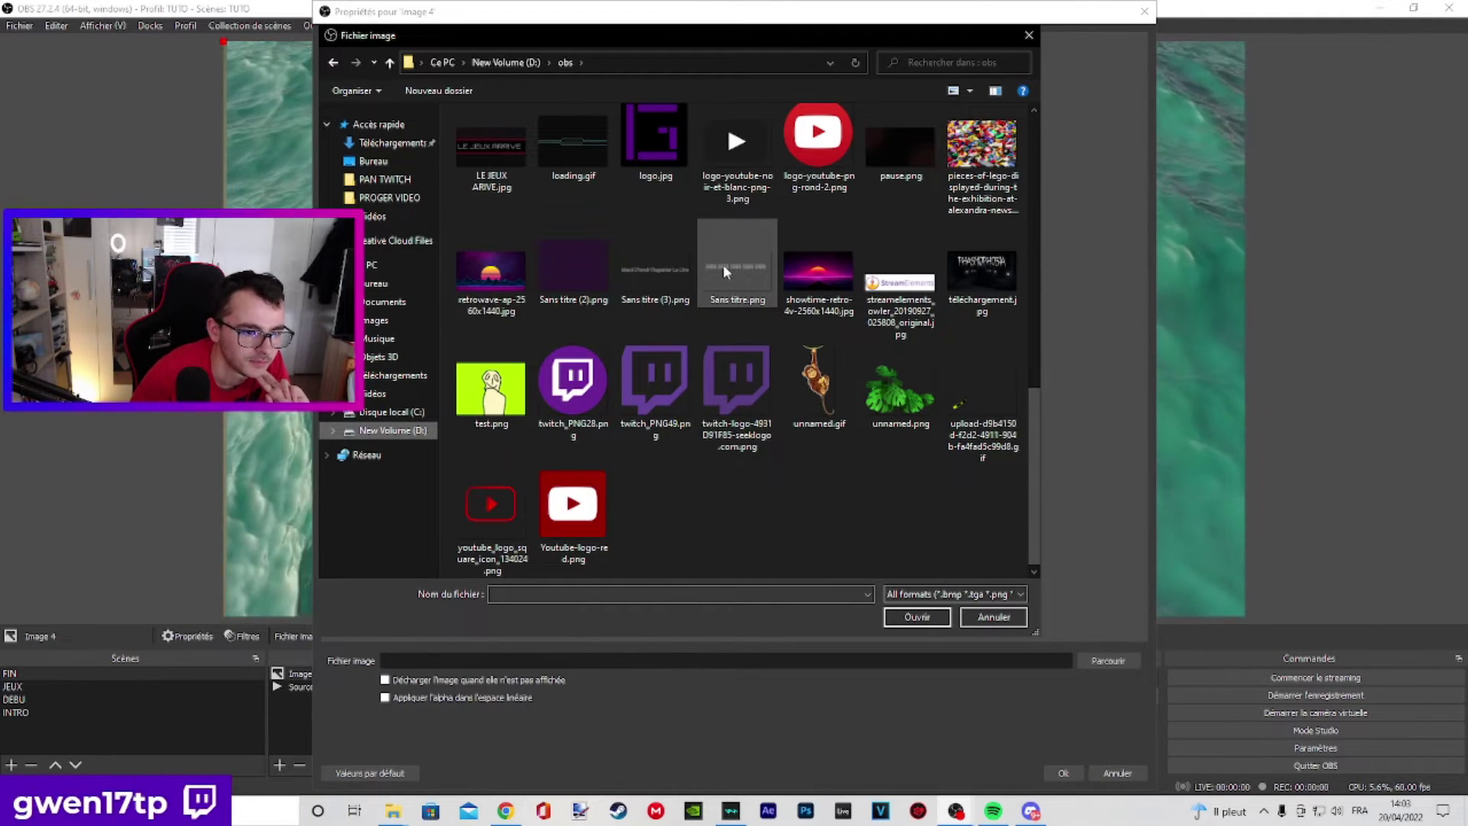
pyautogui.doubleClick(720, 269)
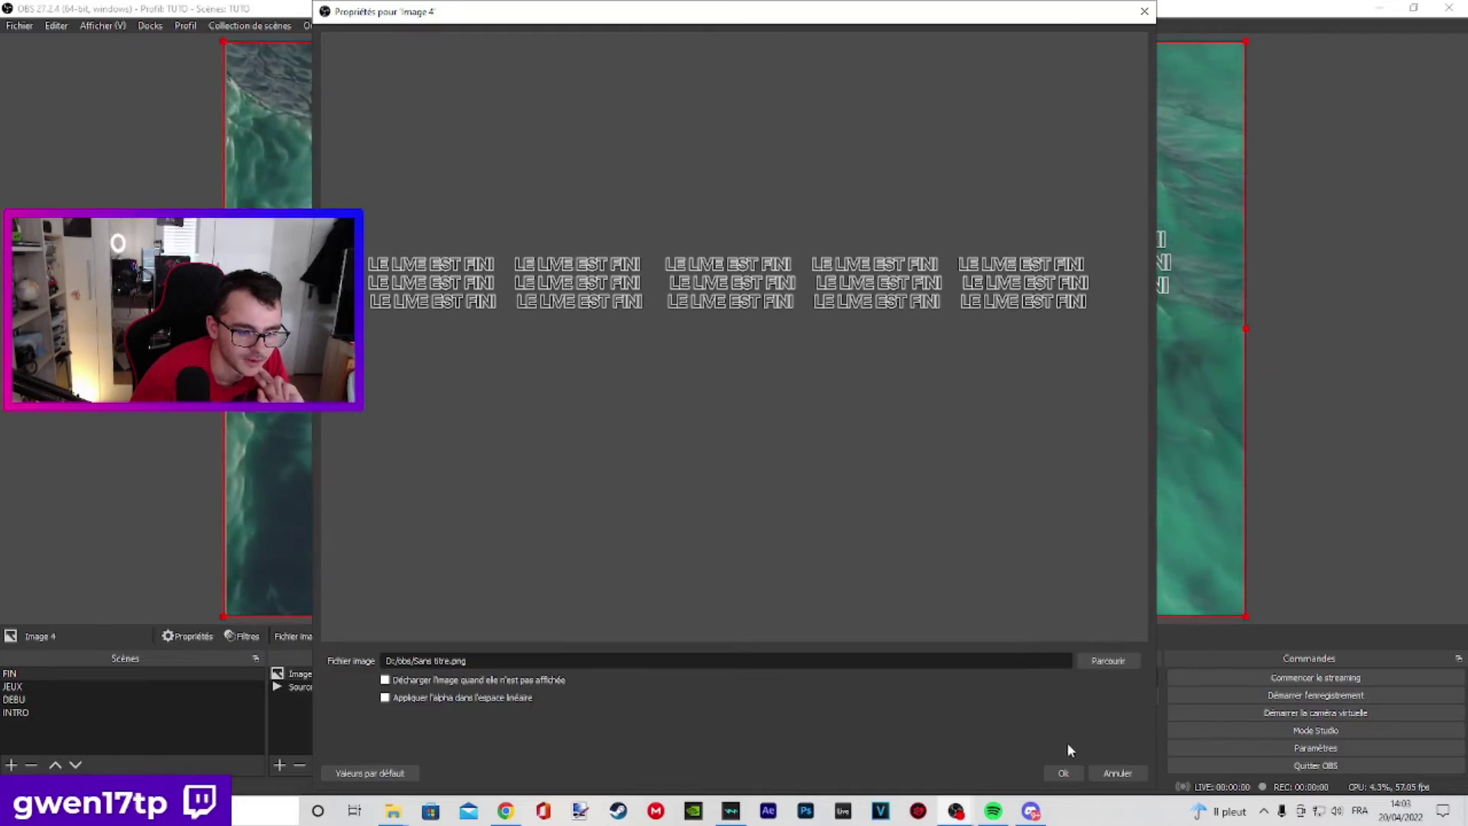
pyautogui.click(1063, 772)
# - Enlarge the LE LIVE EST FINI image beyond the canvas width and place its text rows along the canvas's lower edge
pyautogui.moveTo(994, 252); pyautogui.dragTo(821, 539)
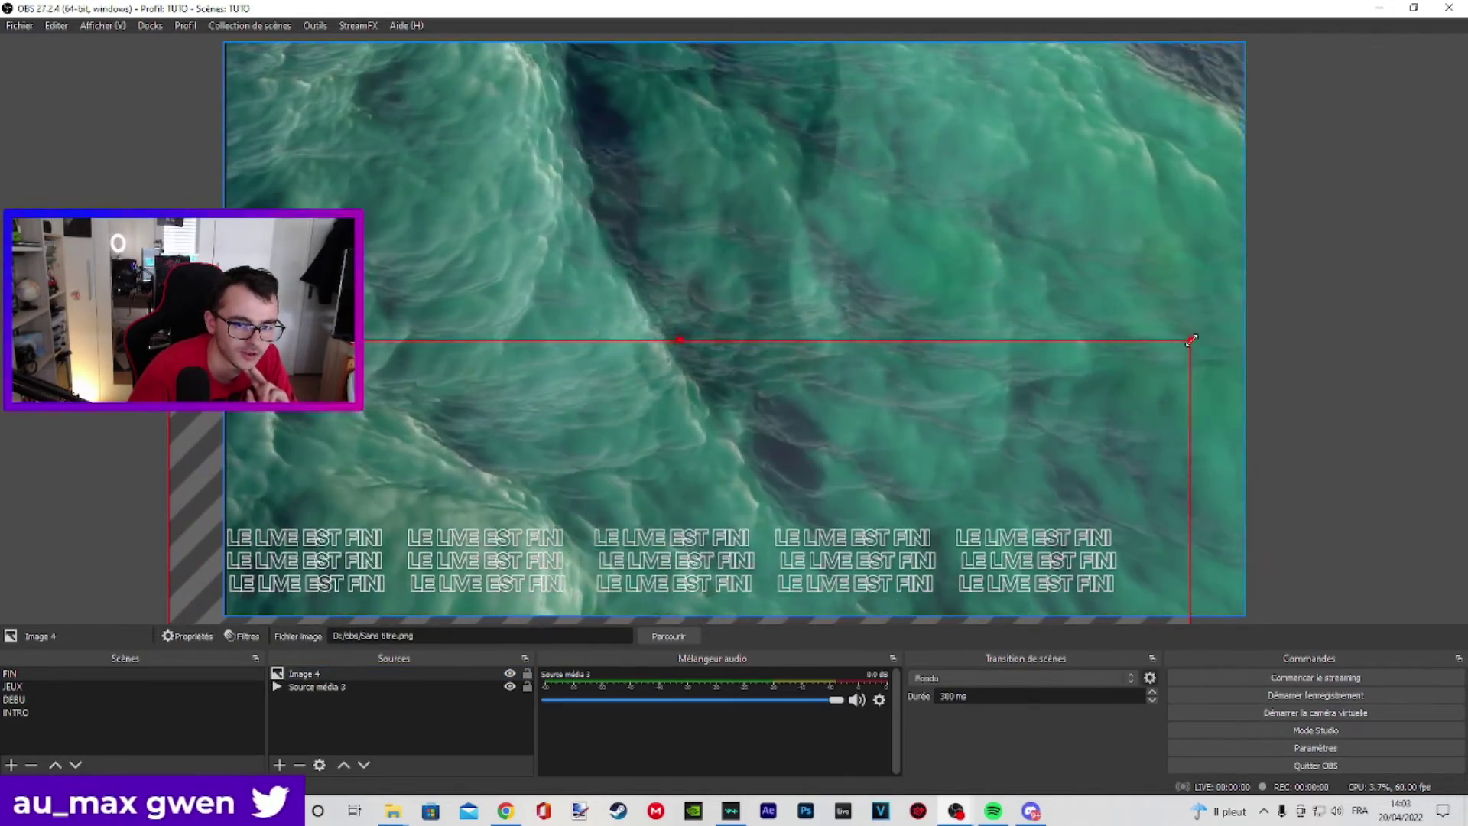
pyautogui.moveTo(1191, 339); pyautogui.dragTo(1464, 46)
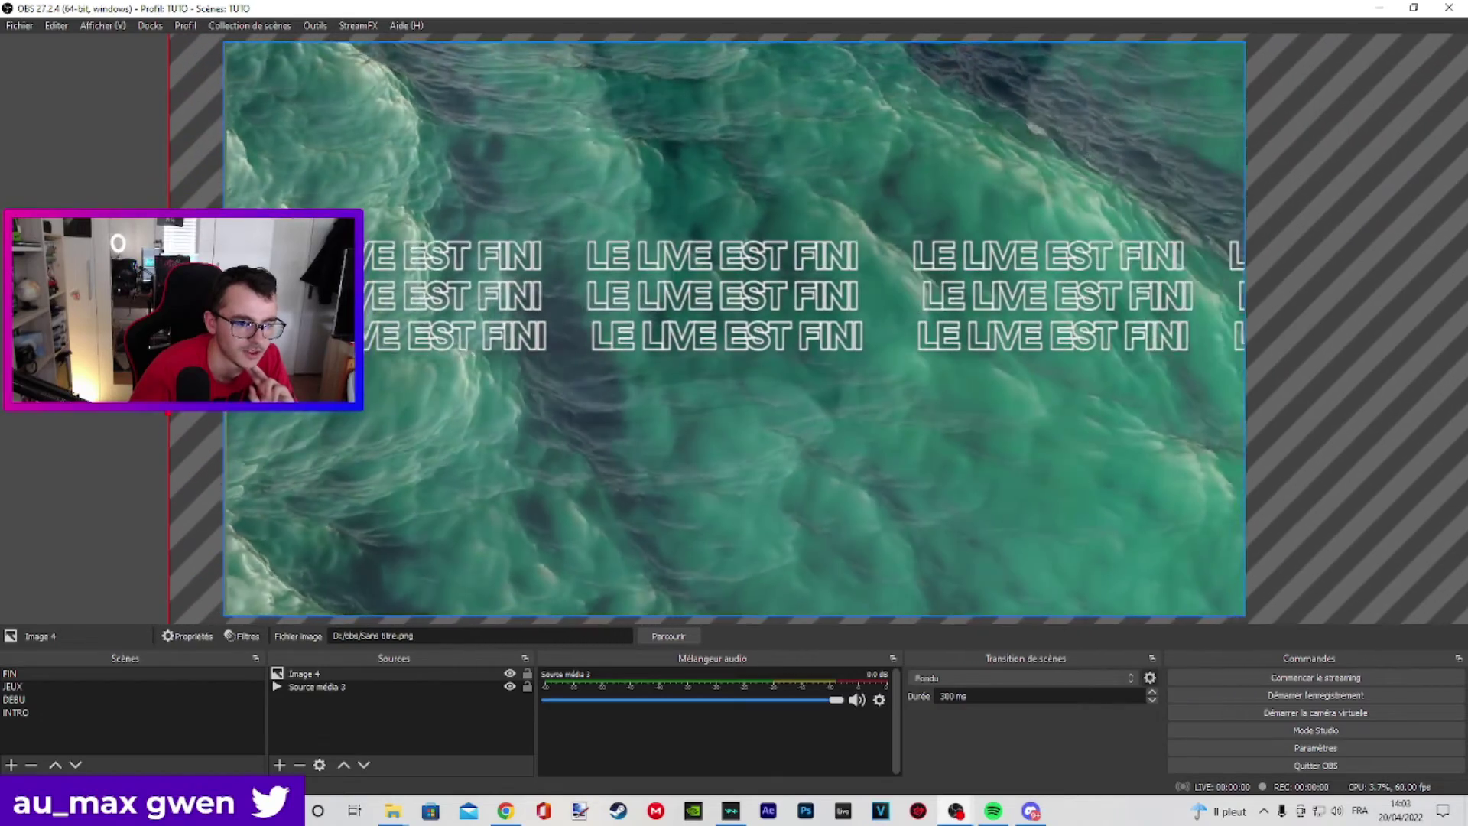
pyautogui.moveTo(673, 285); pyautogui.dragTo(363, 527)
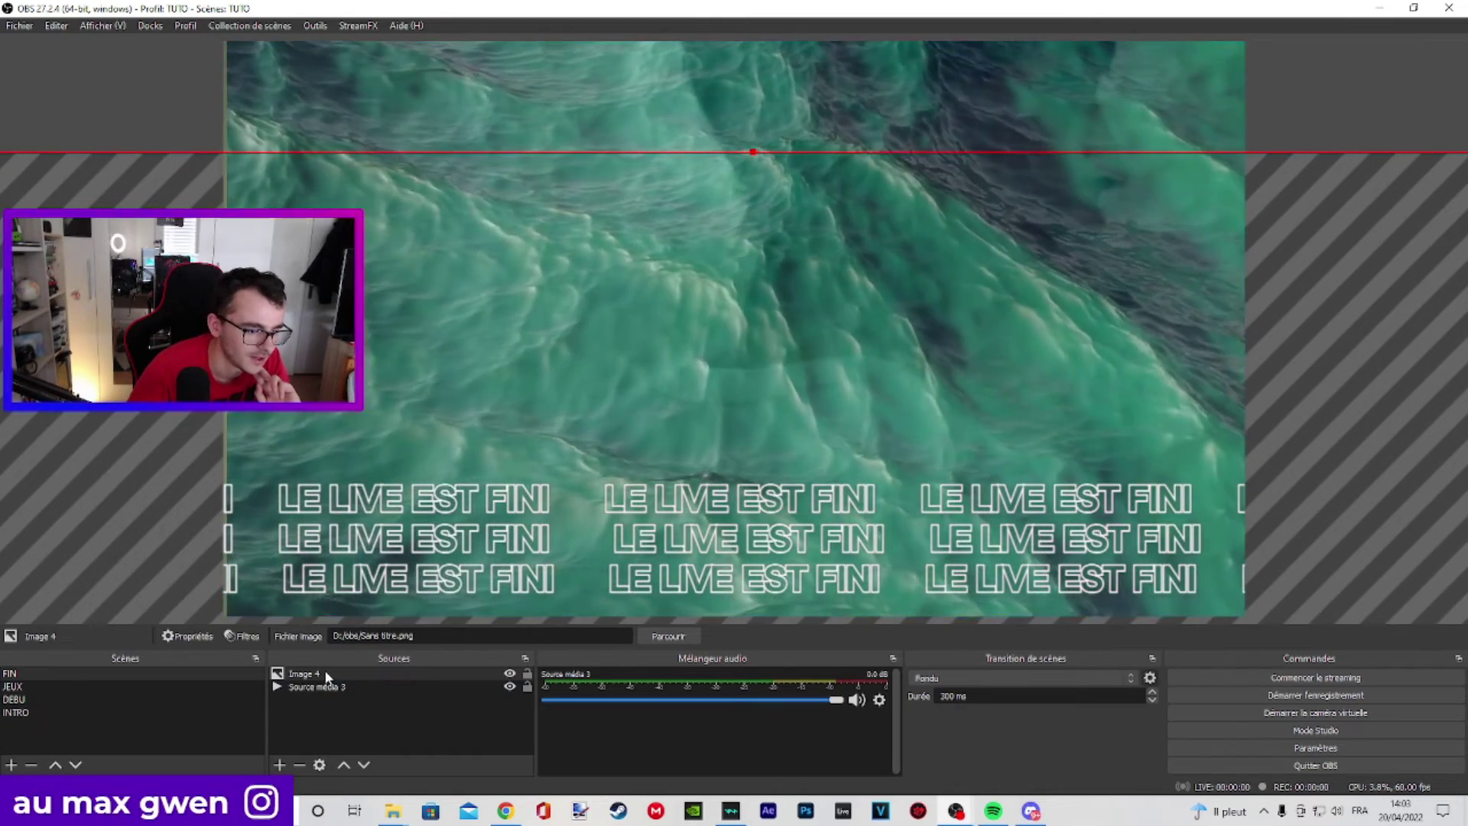
# - Add a Défilement filter to the LE LIVE EST FINI image with a horizontal speed of -59
pyautogui.rightClick(326, 676)
pyautogui.click(356, 640)
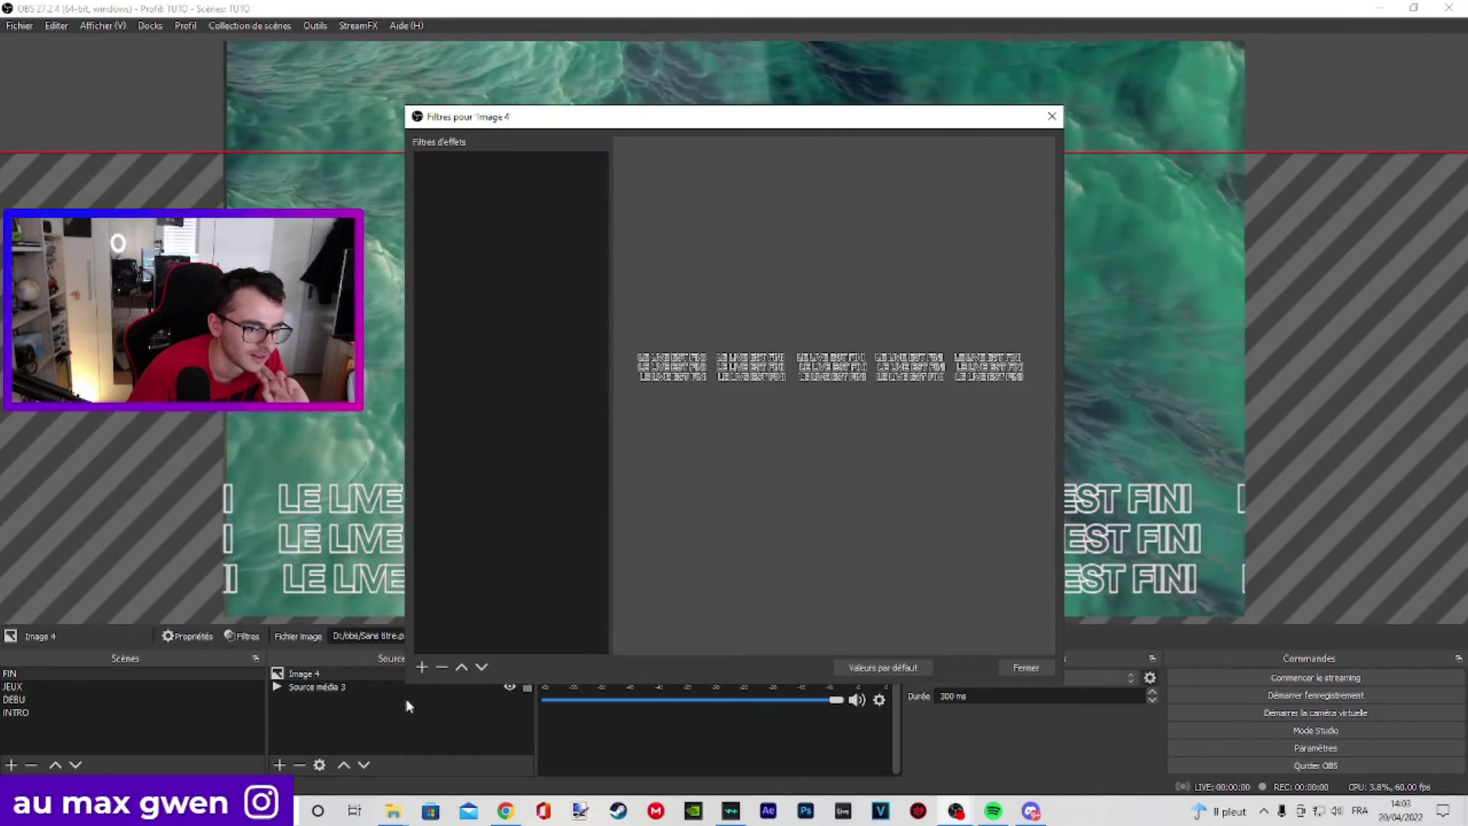
pyautogui.click(422, 667)
pyautogui.click(493, 425)
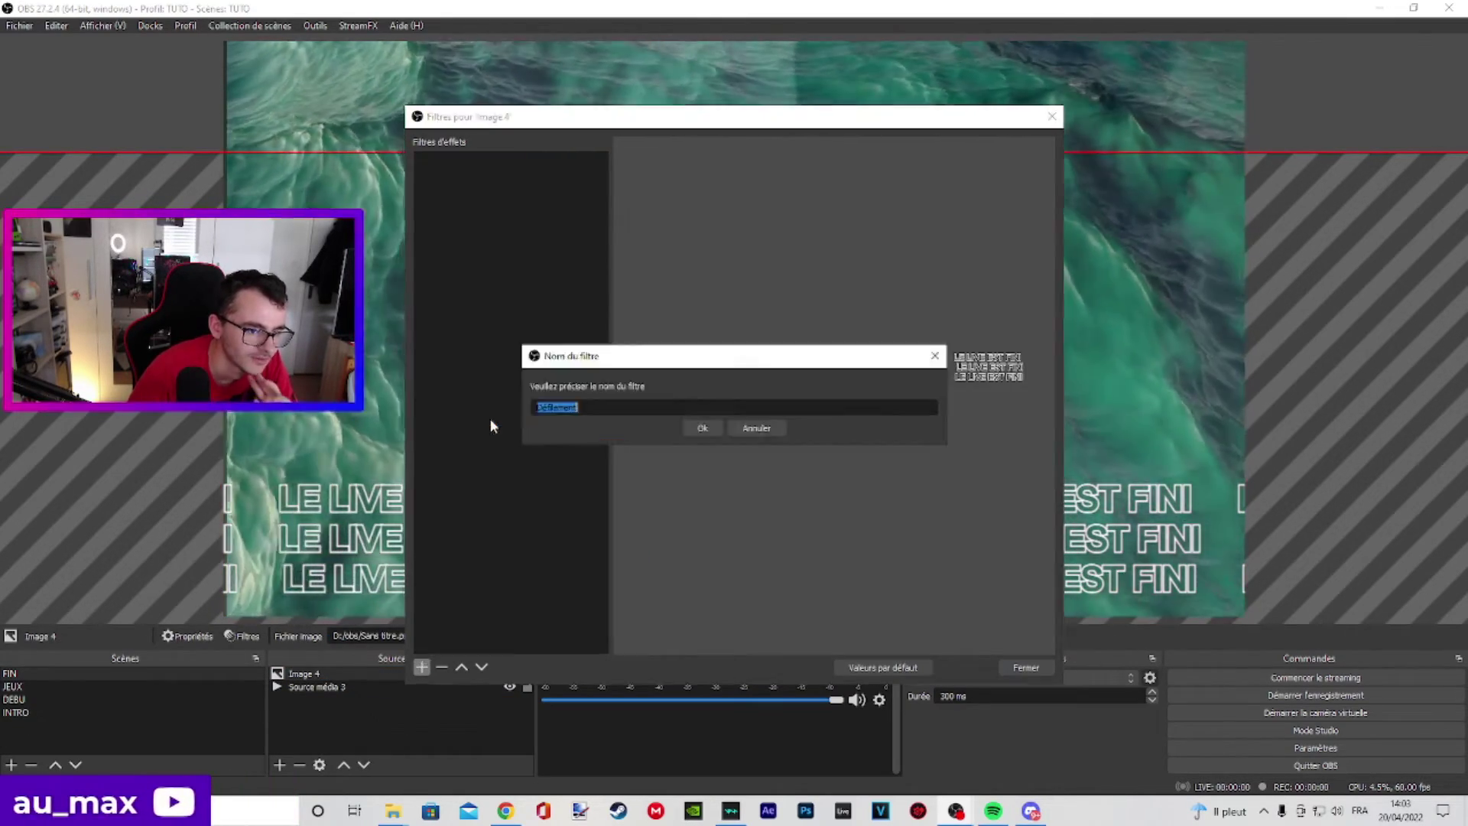
pyautogui.click(711, 430)
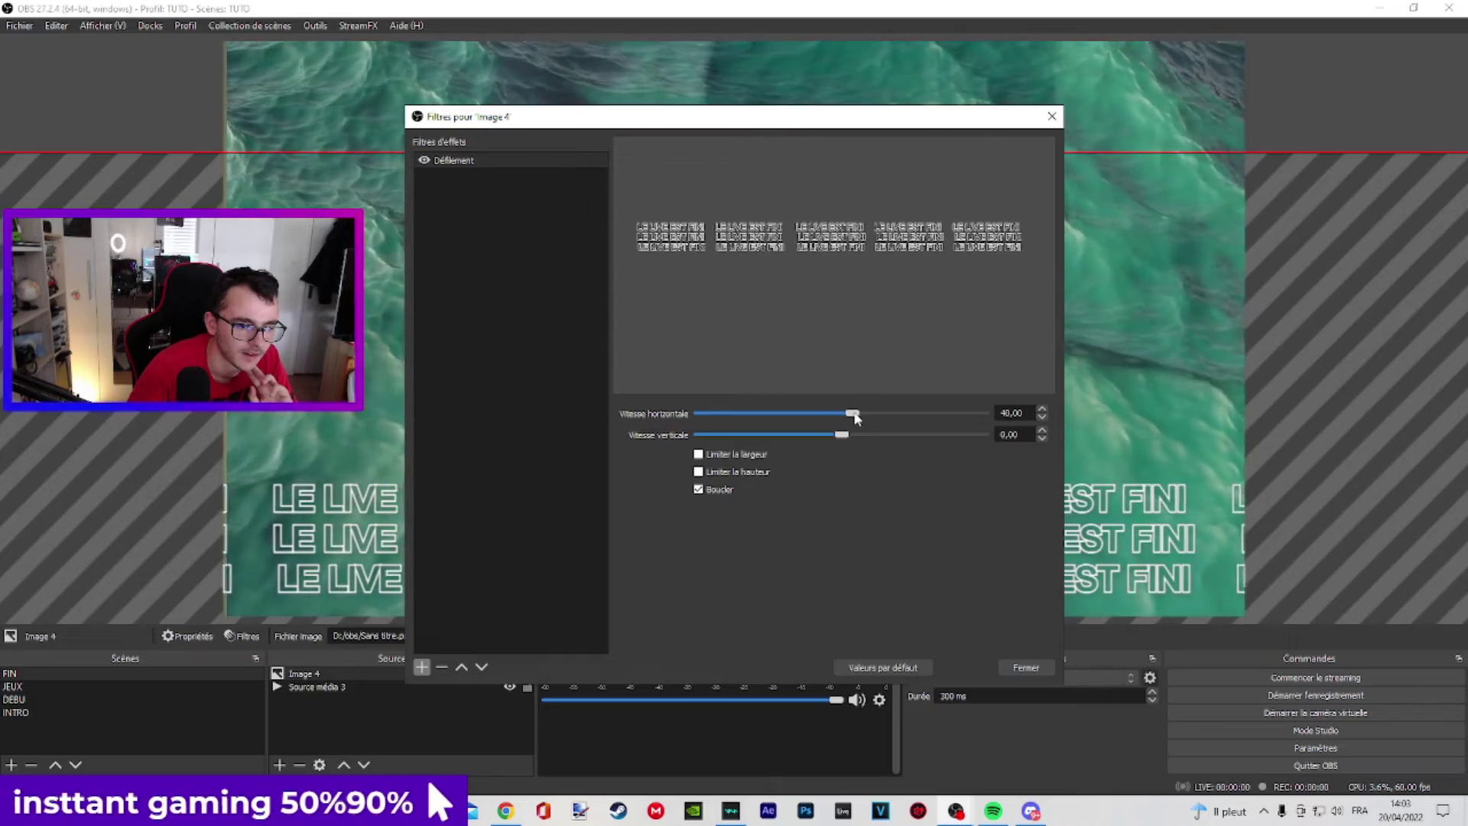
pyautogui.moveTo(831, 421); pyautogui.dragTo(818, 419)
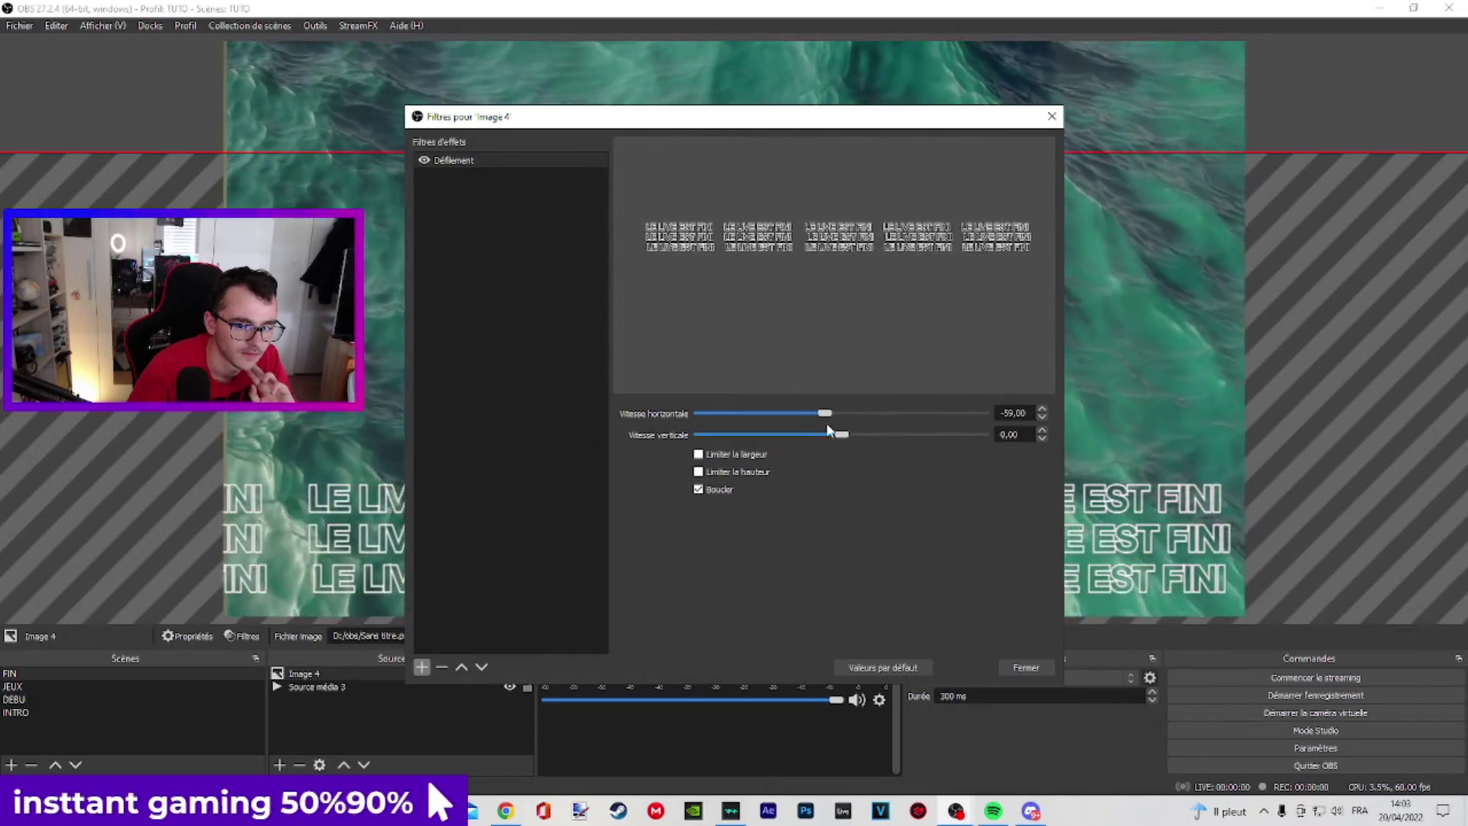
pyautogui.click(1012, 667)
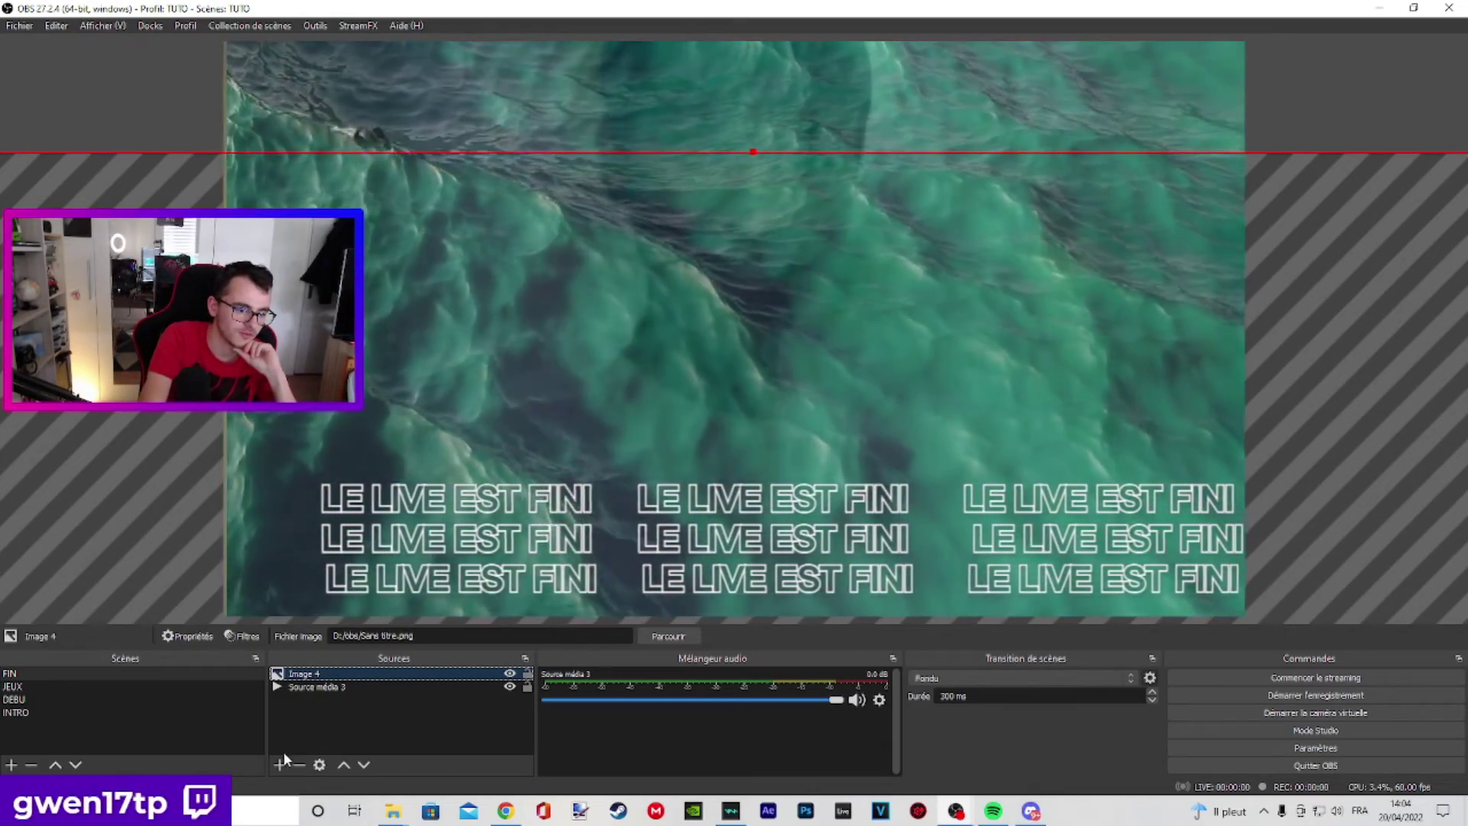
# - Add another image source to the FIN scene using FotoJet.jpg, the red G logo, from the server discorde folder inside obs
pyautogui.click(279, 765)
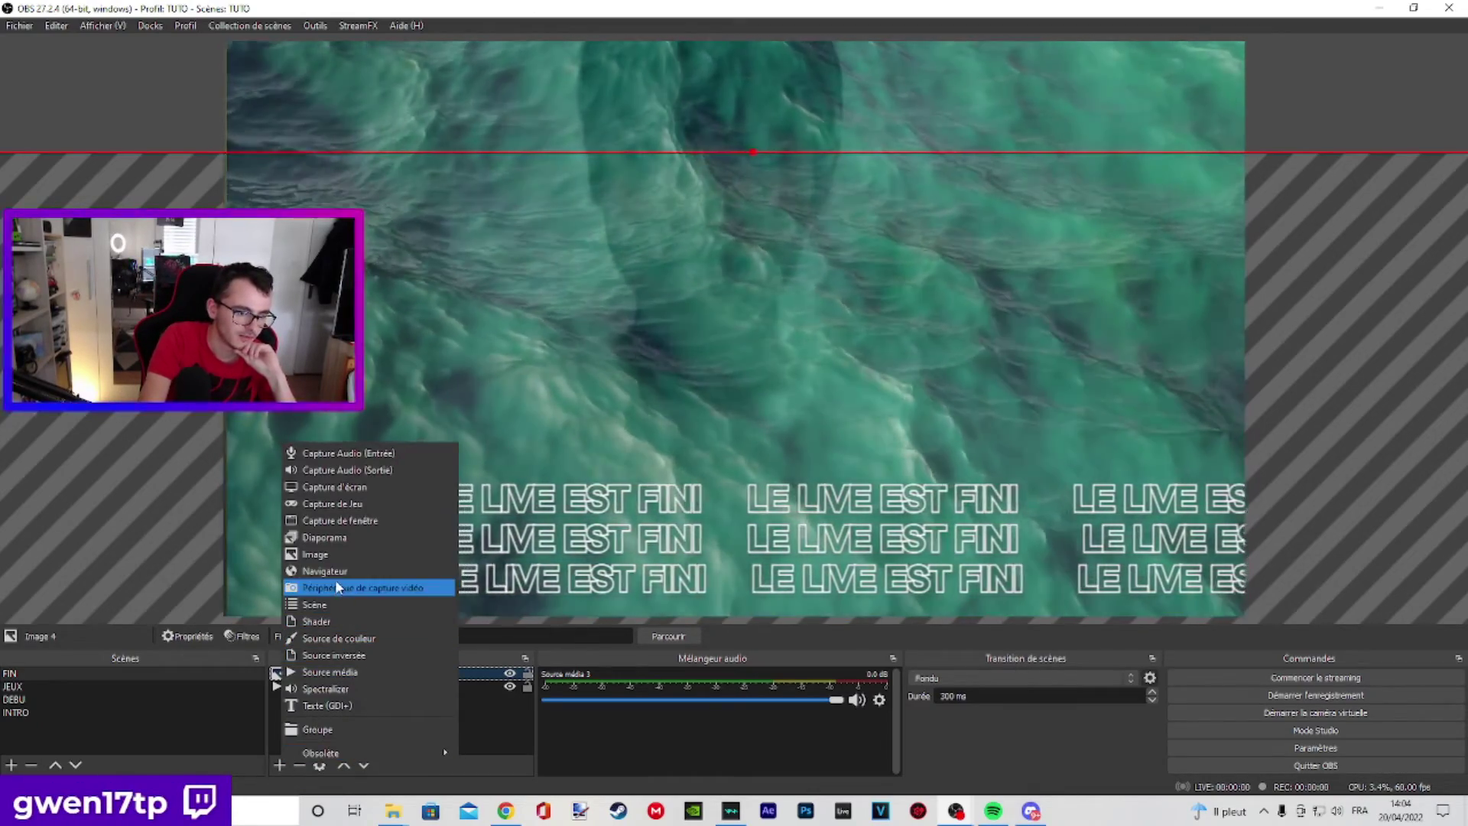
pyautogui.click(313, 553)
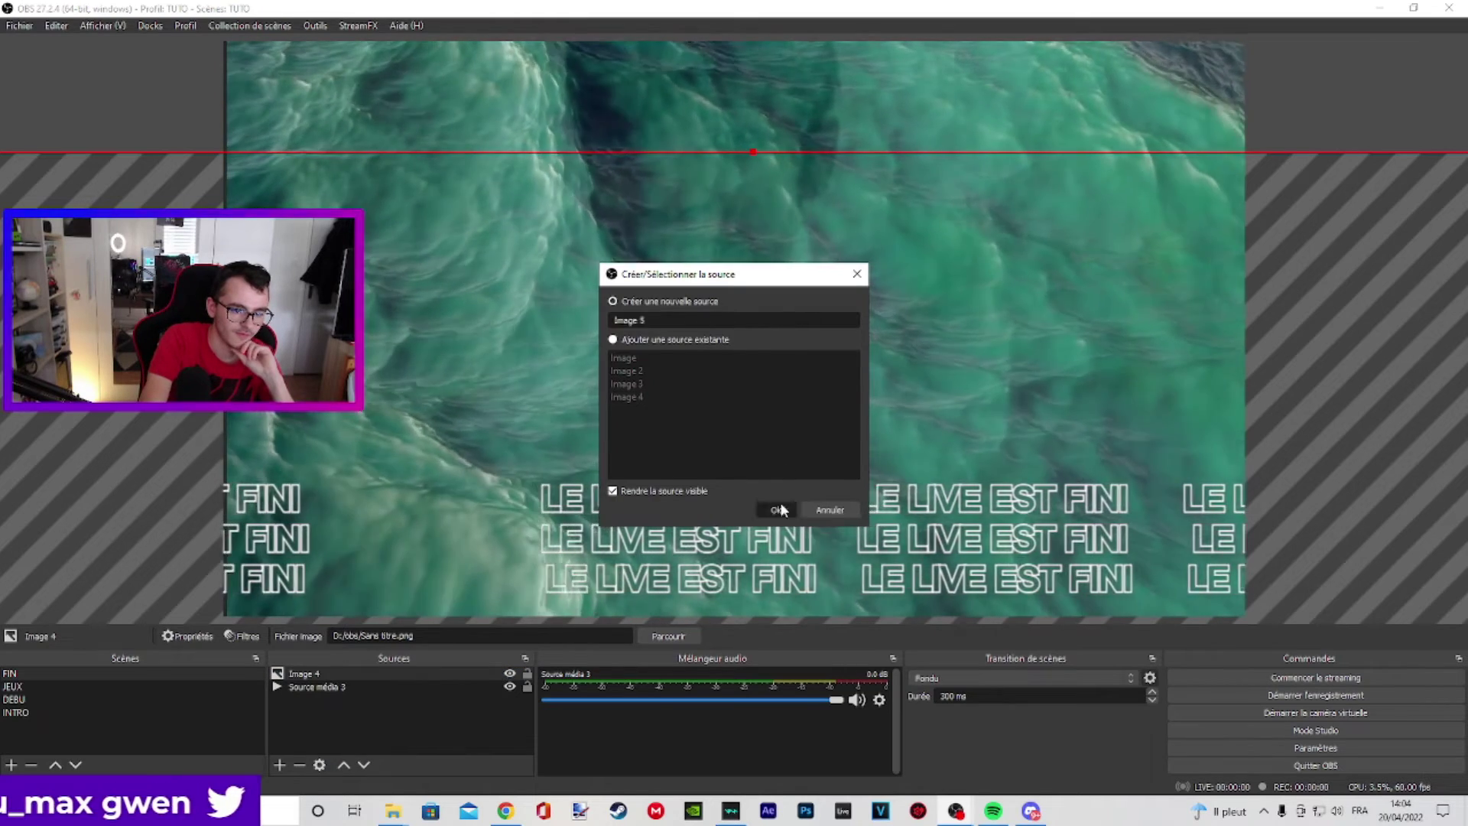
pyautogui.click(775, 510)
pyautogui.click(1113, 660)
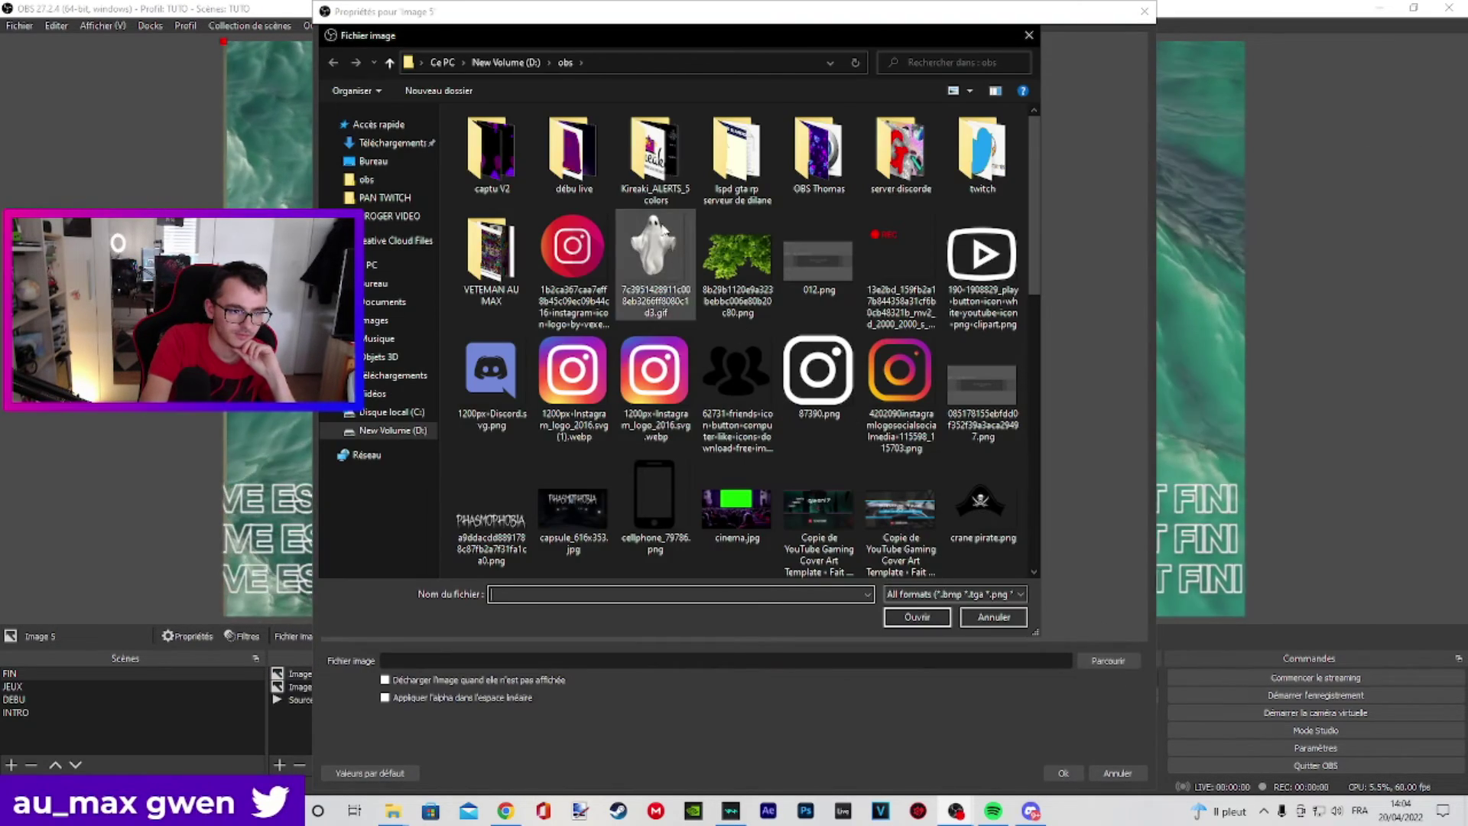
pyautogui.scroll(-1, 734, 277)
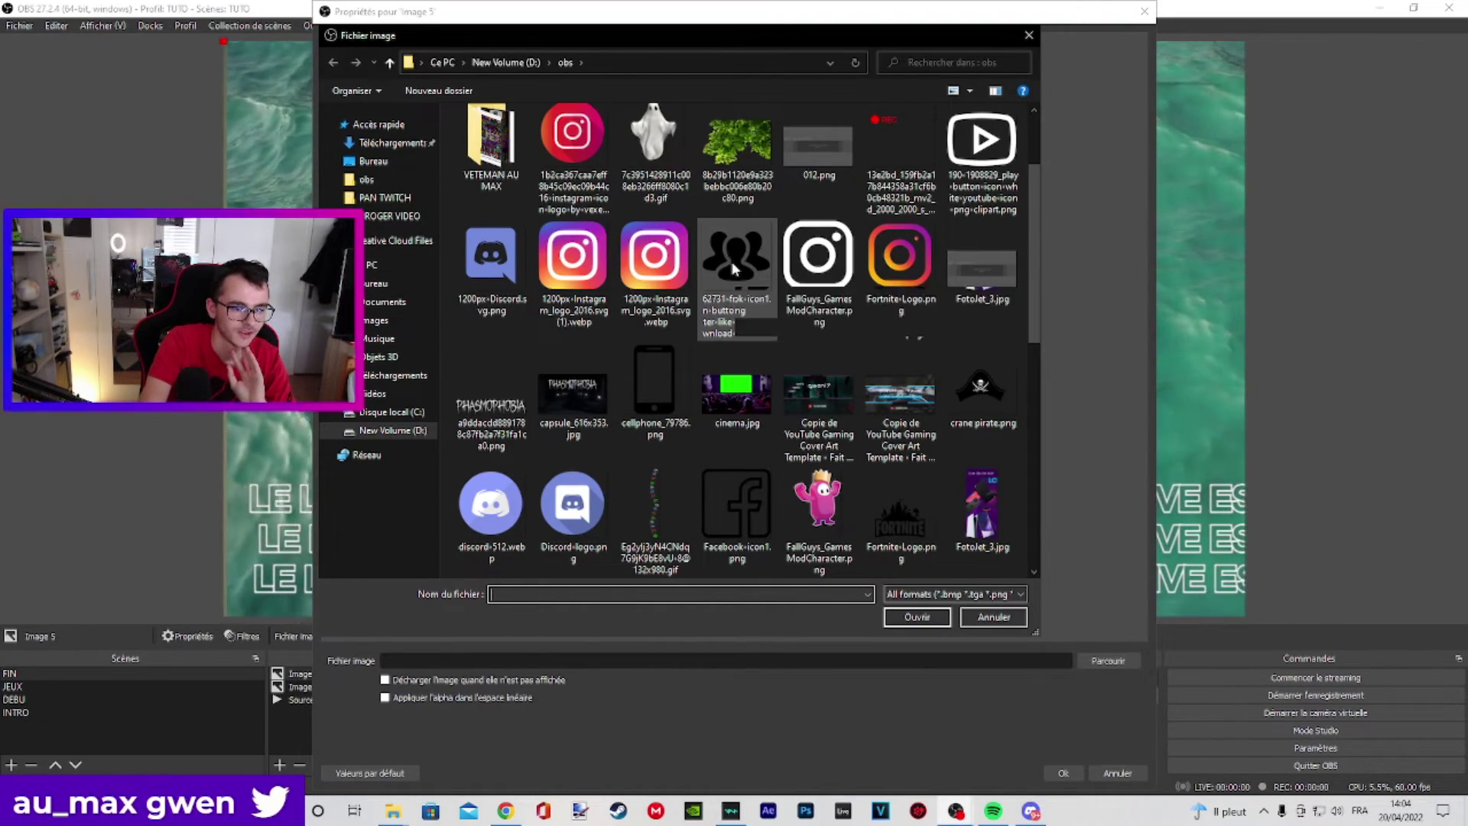
pyautogui.scroll(-5, 734, 275)
pyautogui.scroll(6, 777, 392)
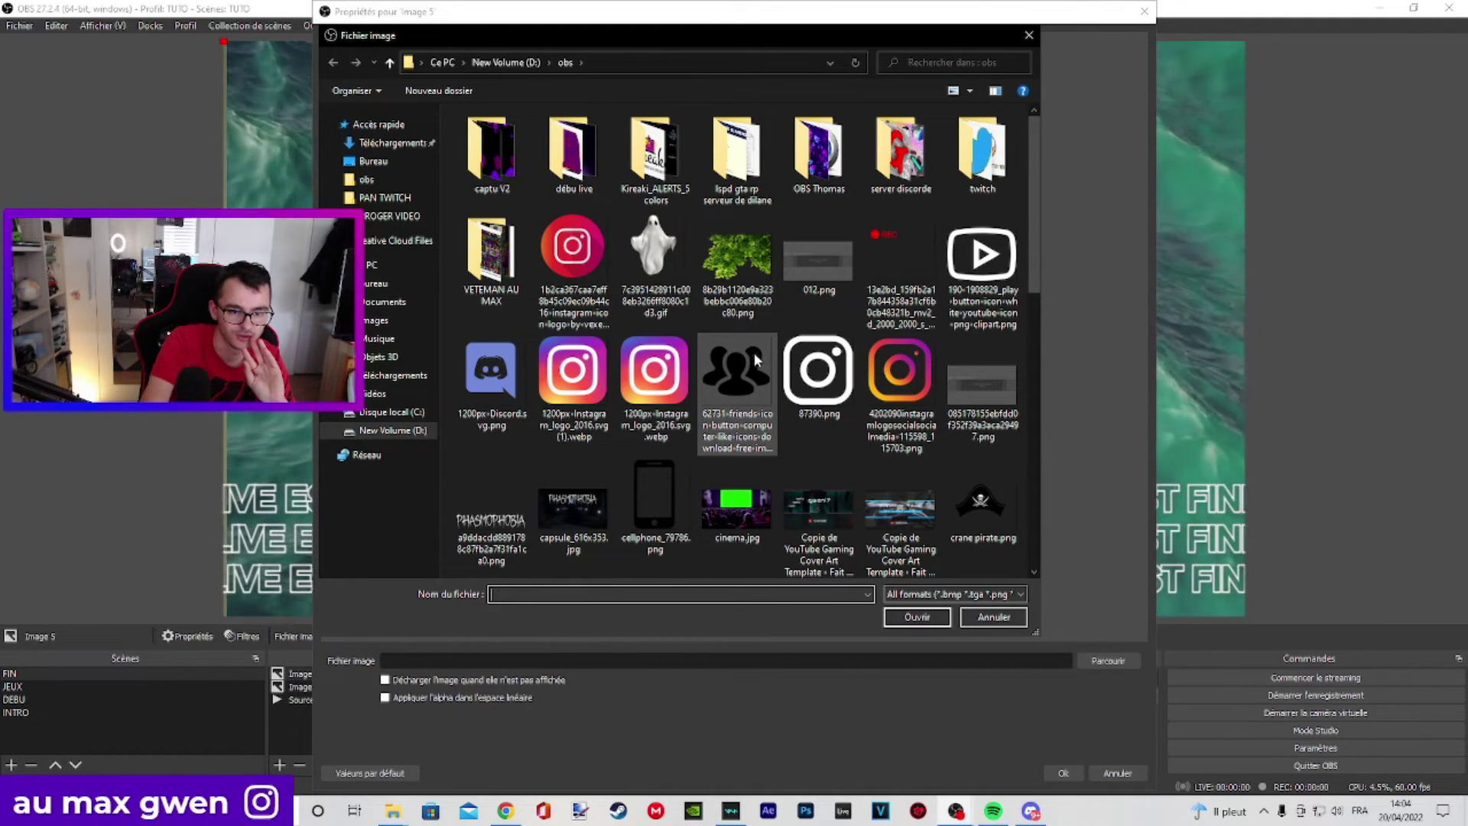
pyautogui.doubleClick(886, 157)
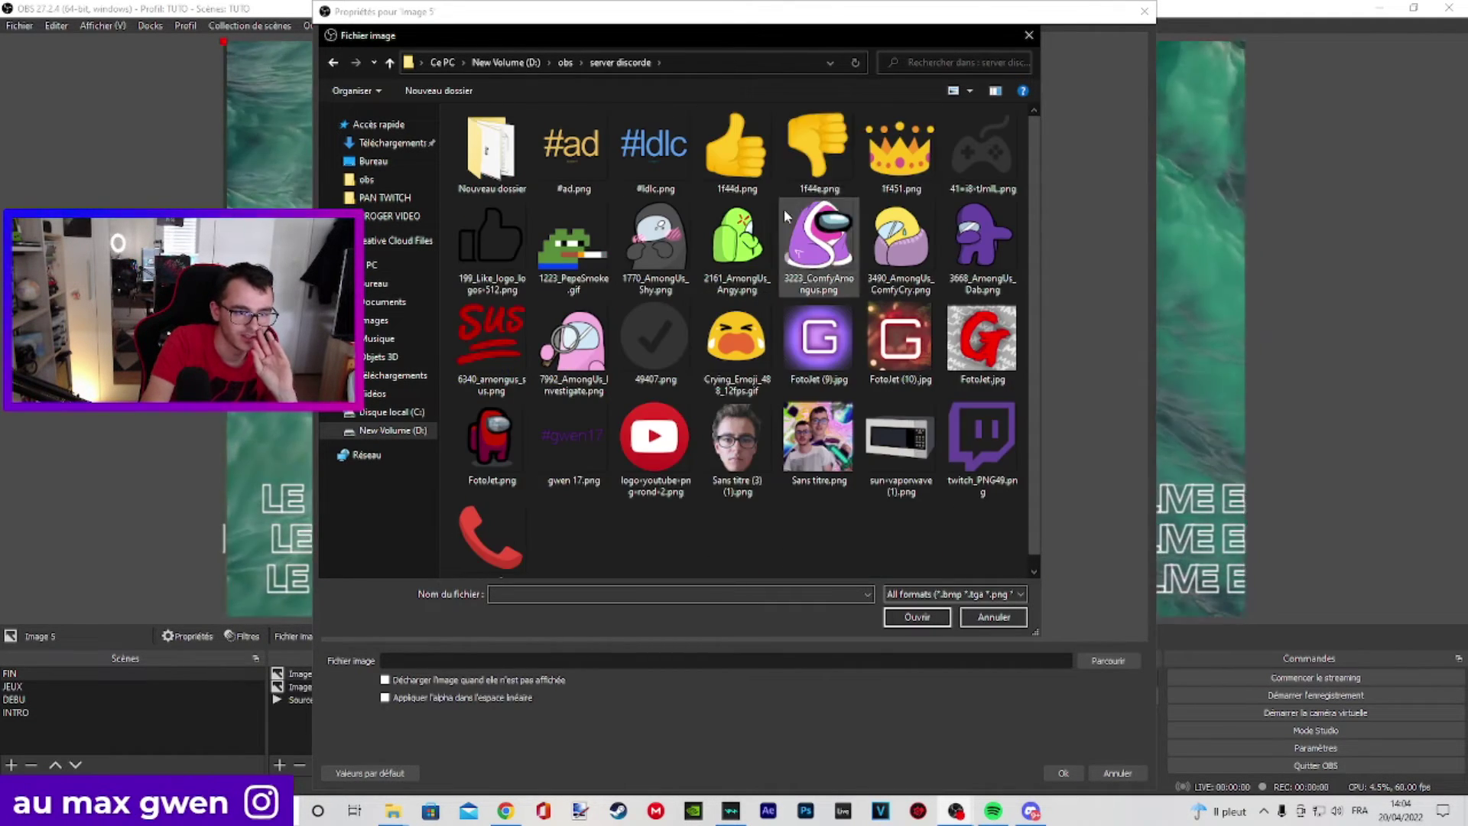
pyautogui.doubleClick(979, 351)
pyautogui.click(1064, 773)
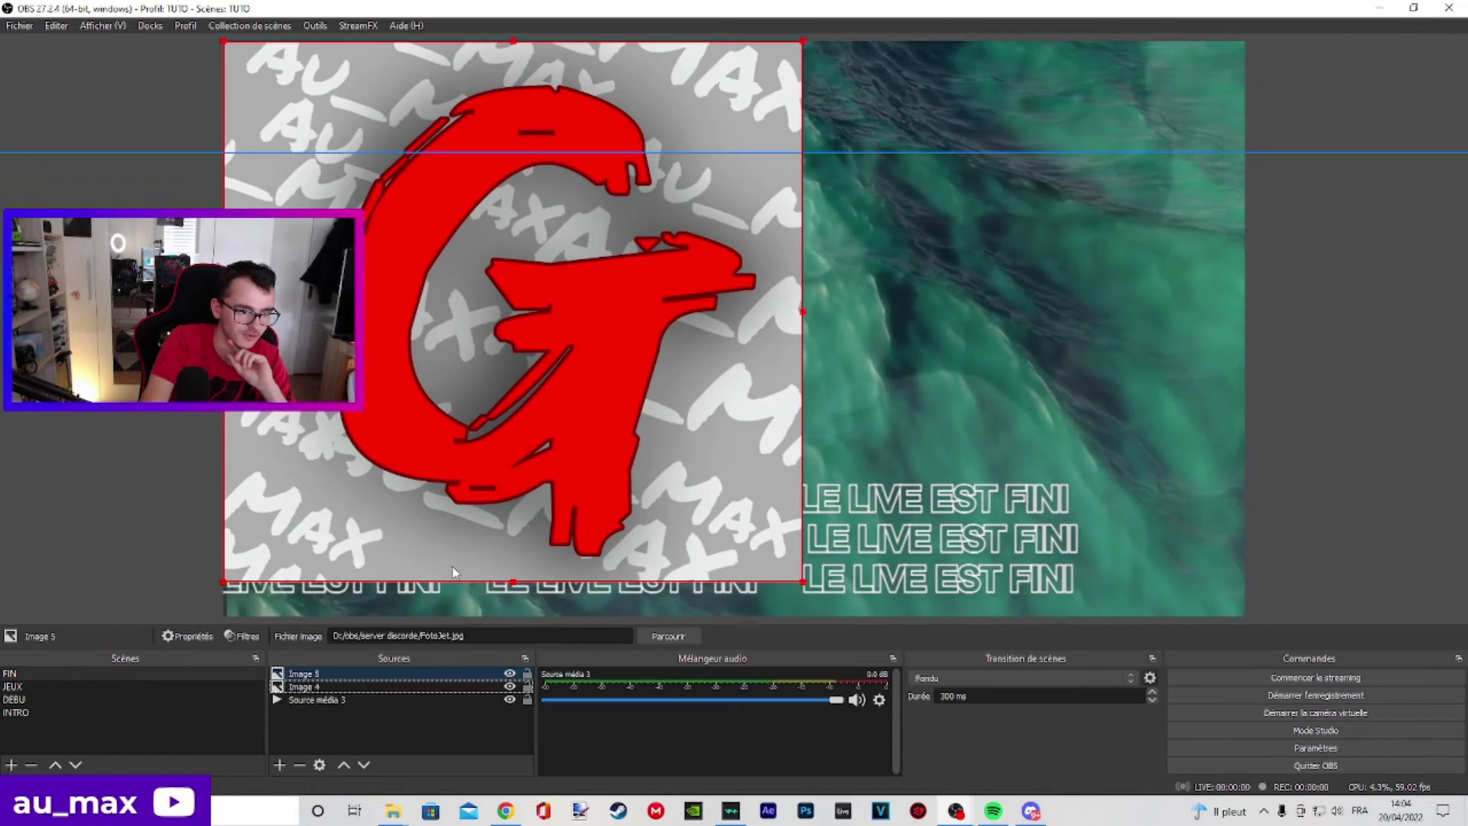
# - Shrink the red G logo to about half its size and place it in the canvas's upper middle, above the scrolling text
pyautogui.moveTo(234, 569); pyautogui.dragTo(531, 239)
pyautogui.moveTo(650, 244); pyautogui.dragTo(740, 334)
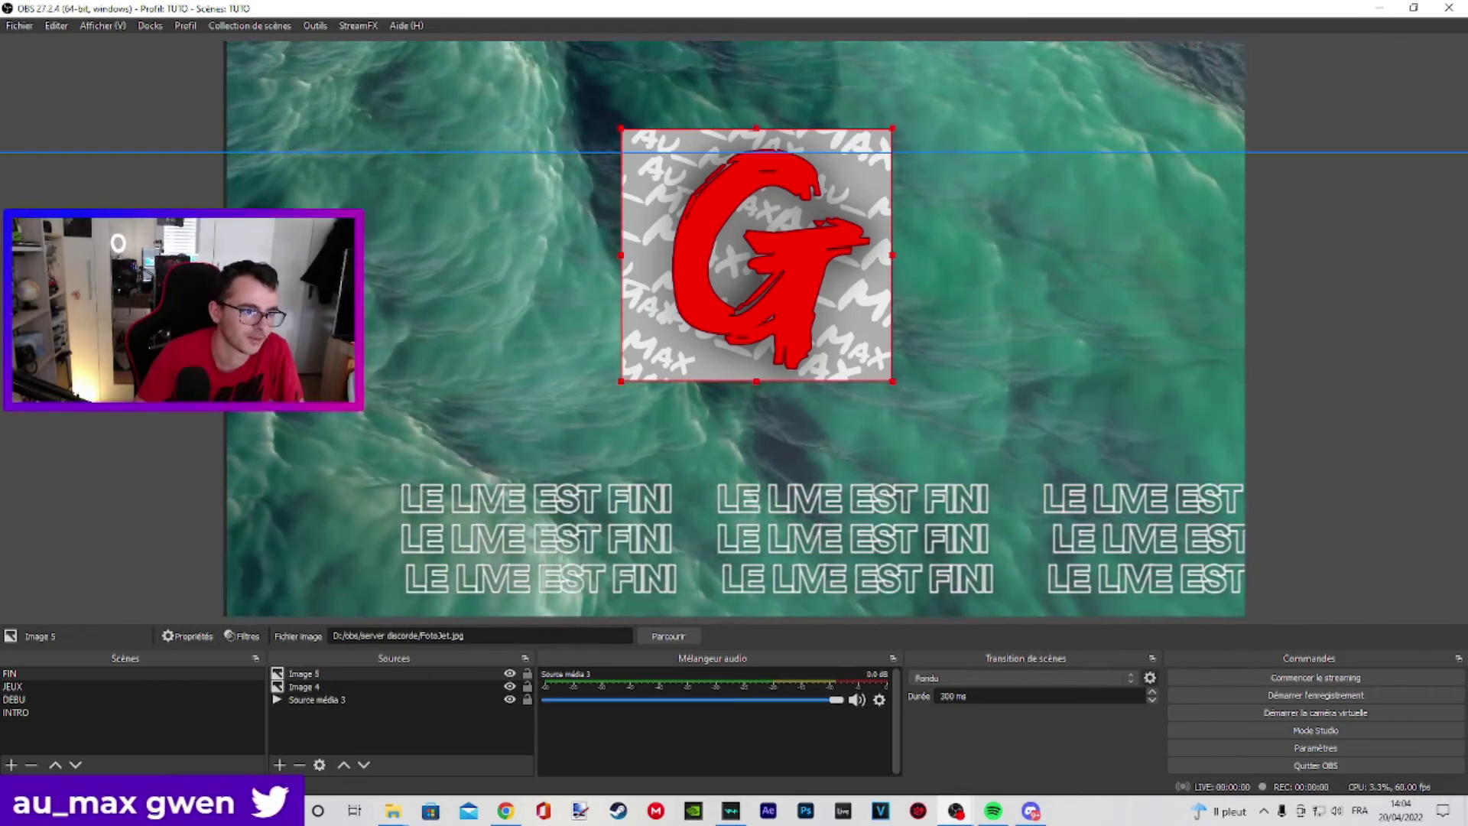
pyautogui.click(304, 686)
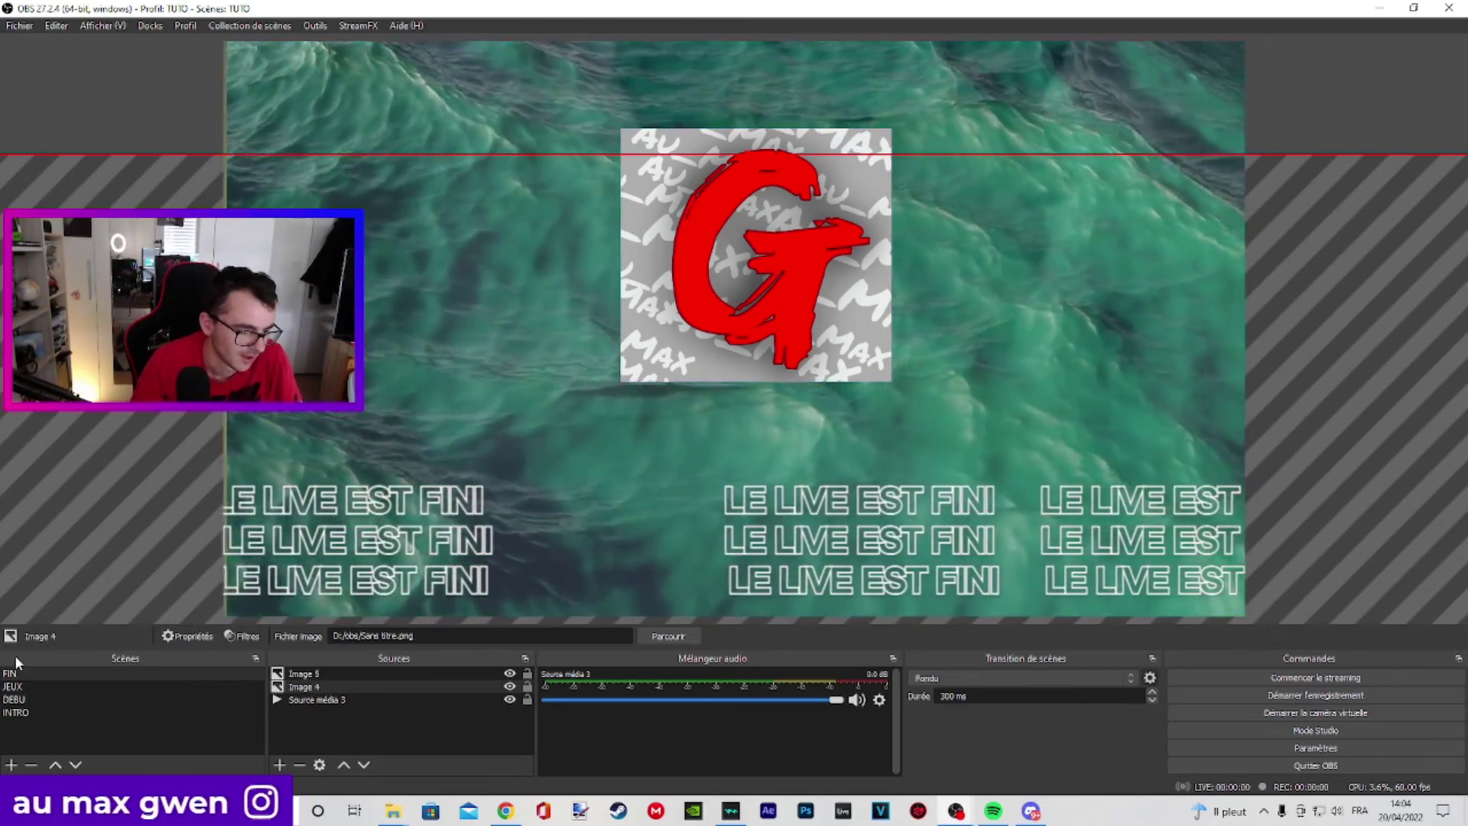
# - Review the INTRO, DEBU and JEUX scenes one after another
pyautogui.click(16, 712)
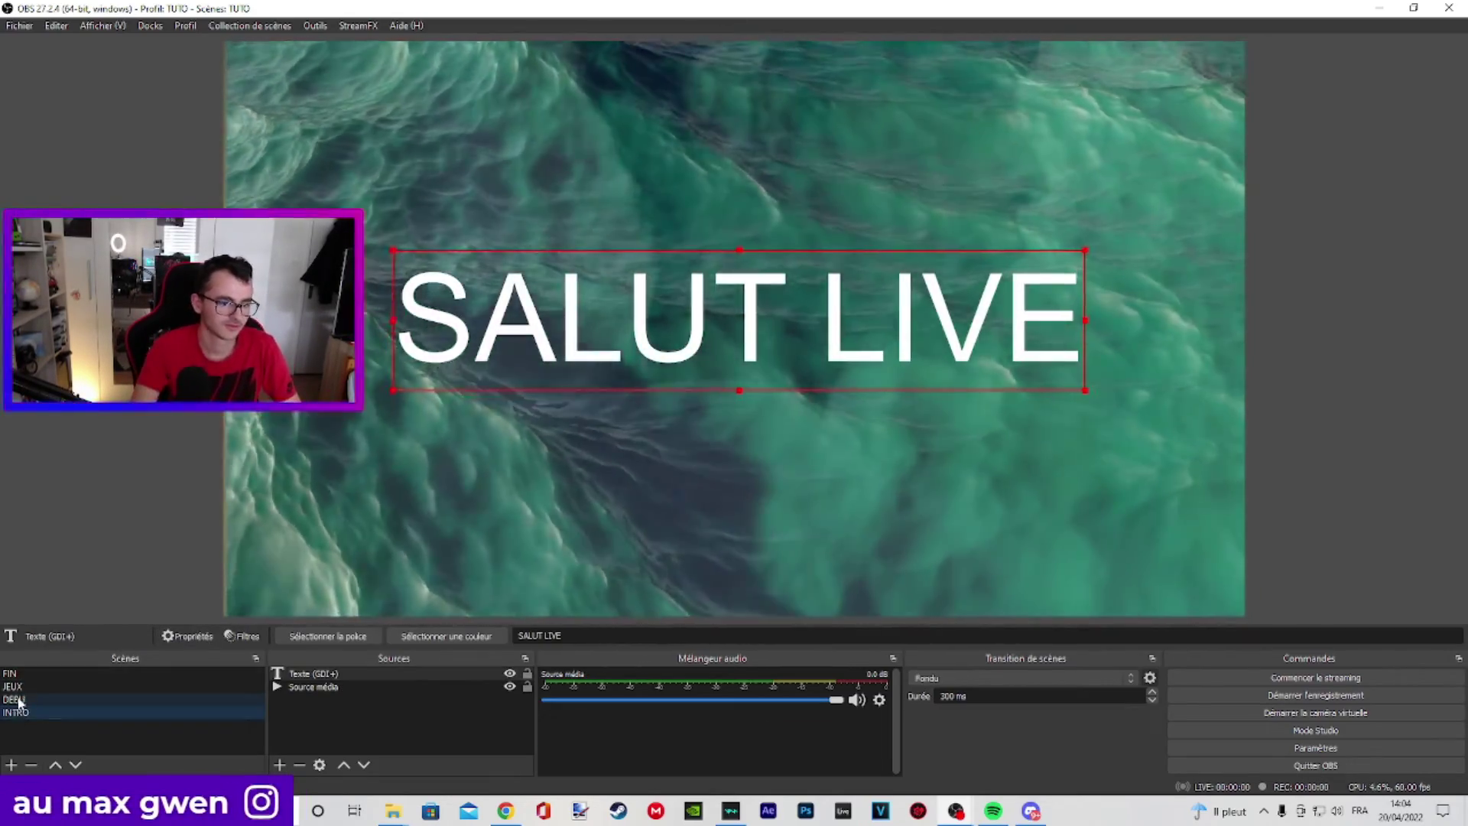
pyautogui.click(4, 699)
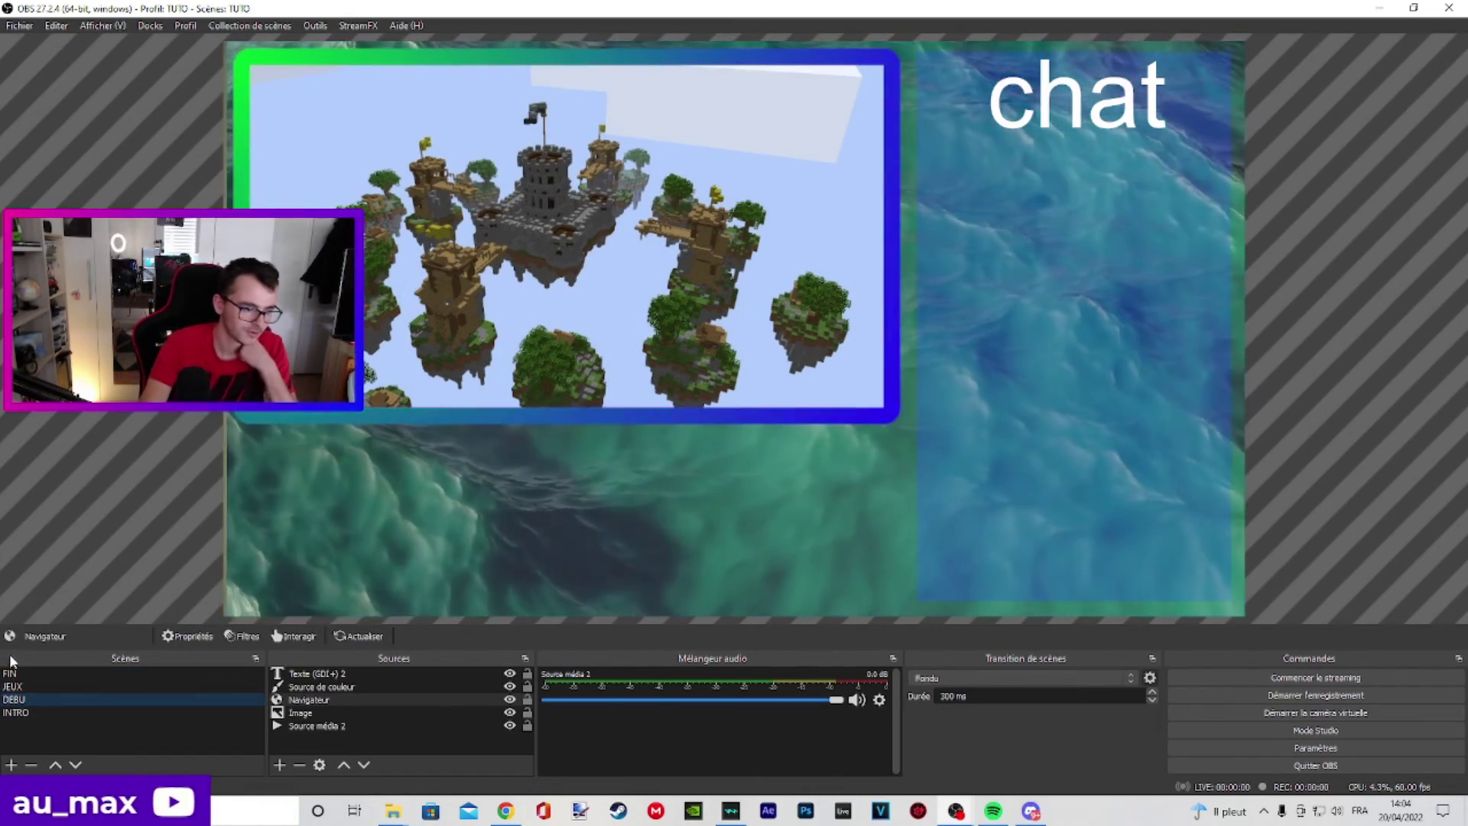
pyautogui.click(21, 686)
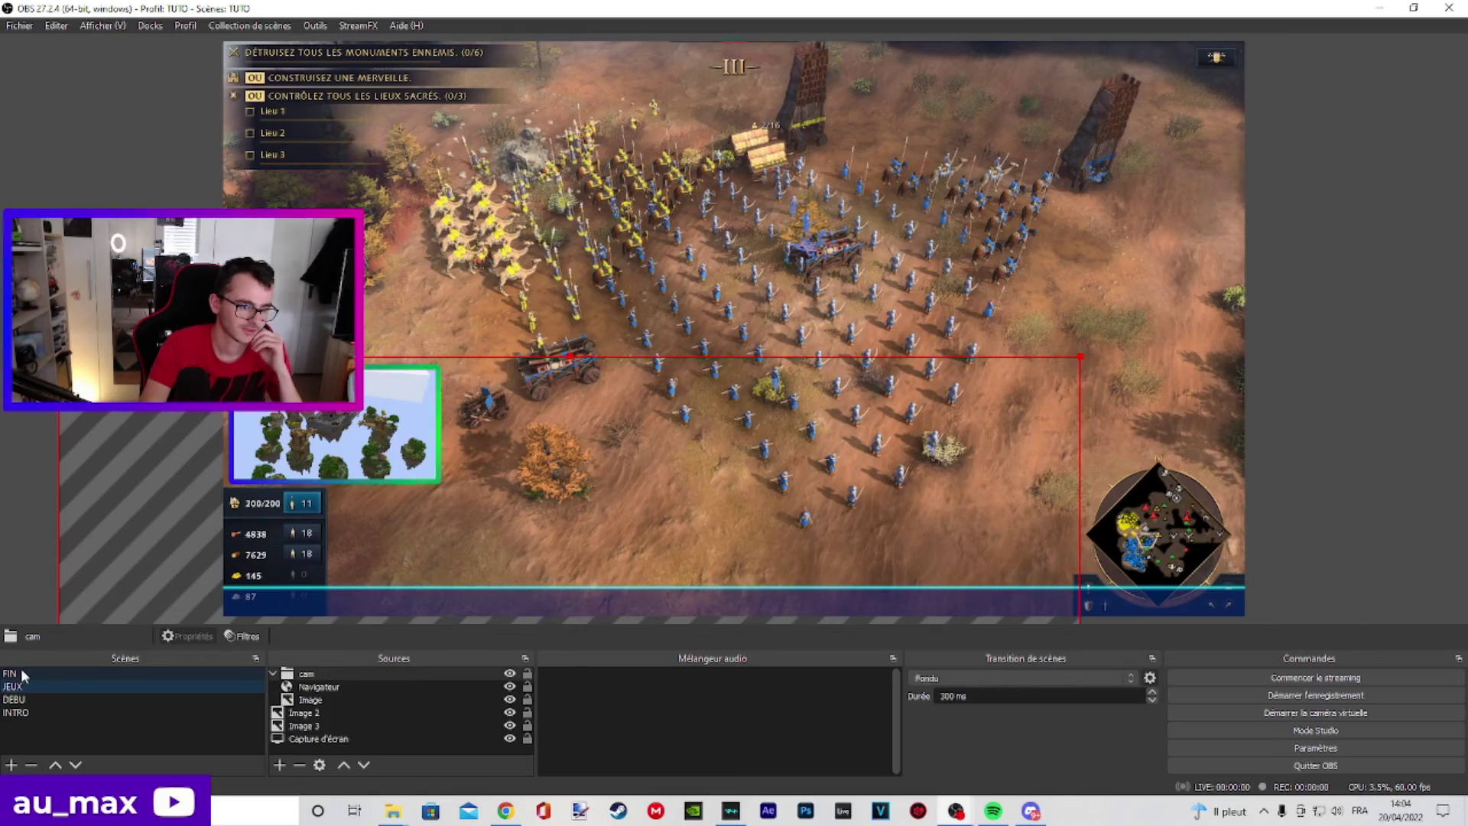